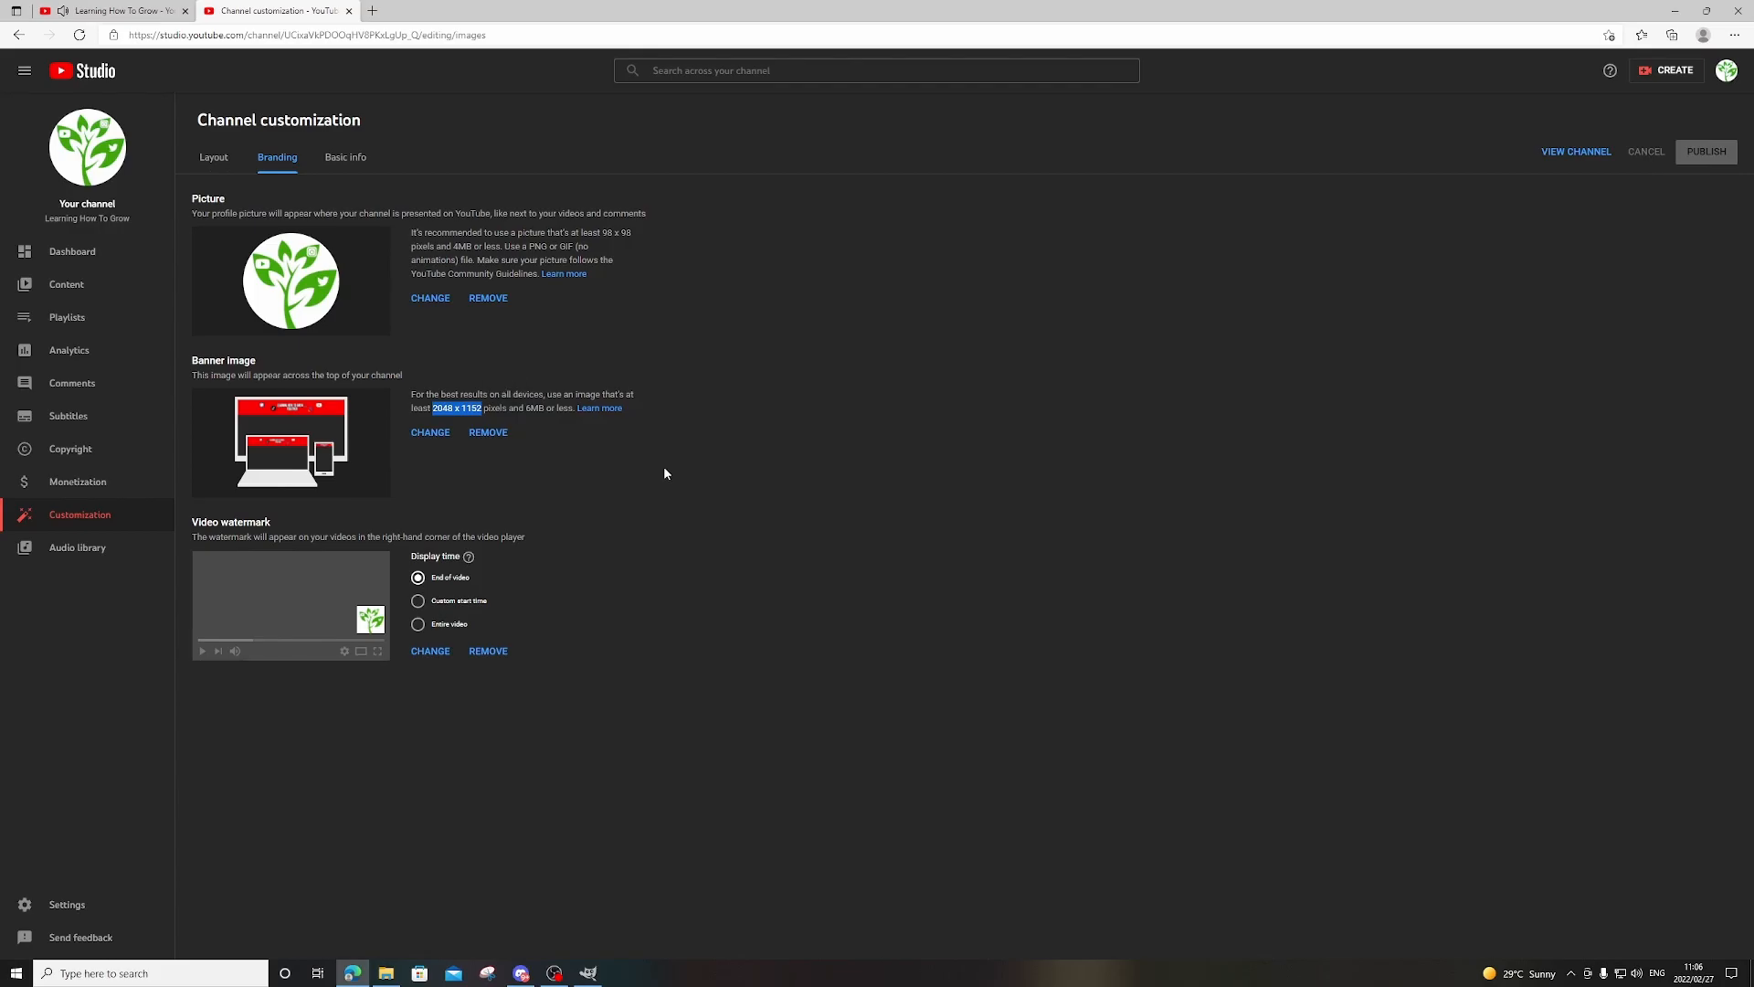
# Switch to GIMP and create a new image from the 2560x1600 WQXGA template.
pyautogui.hotkey('alt', 'Tab')
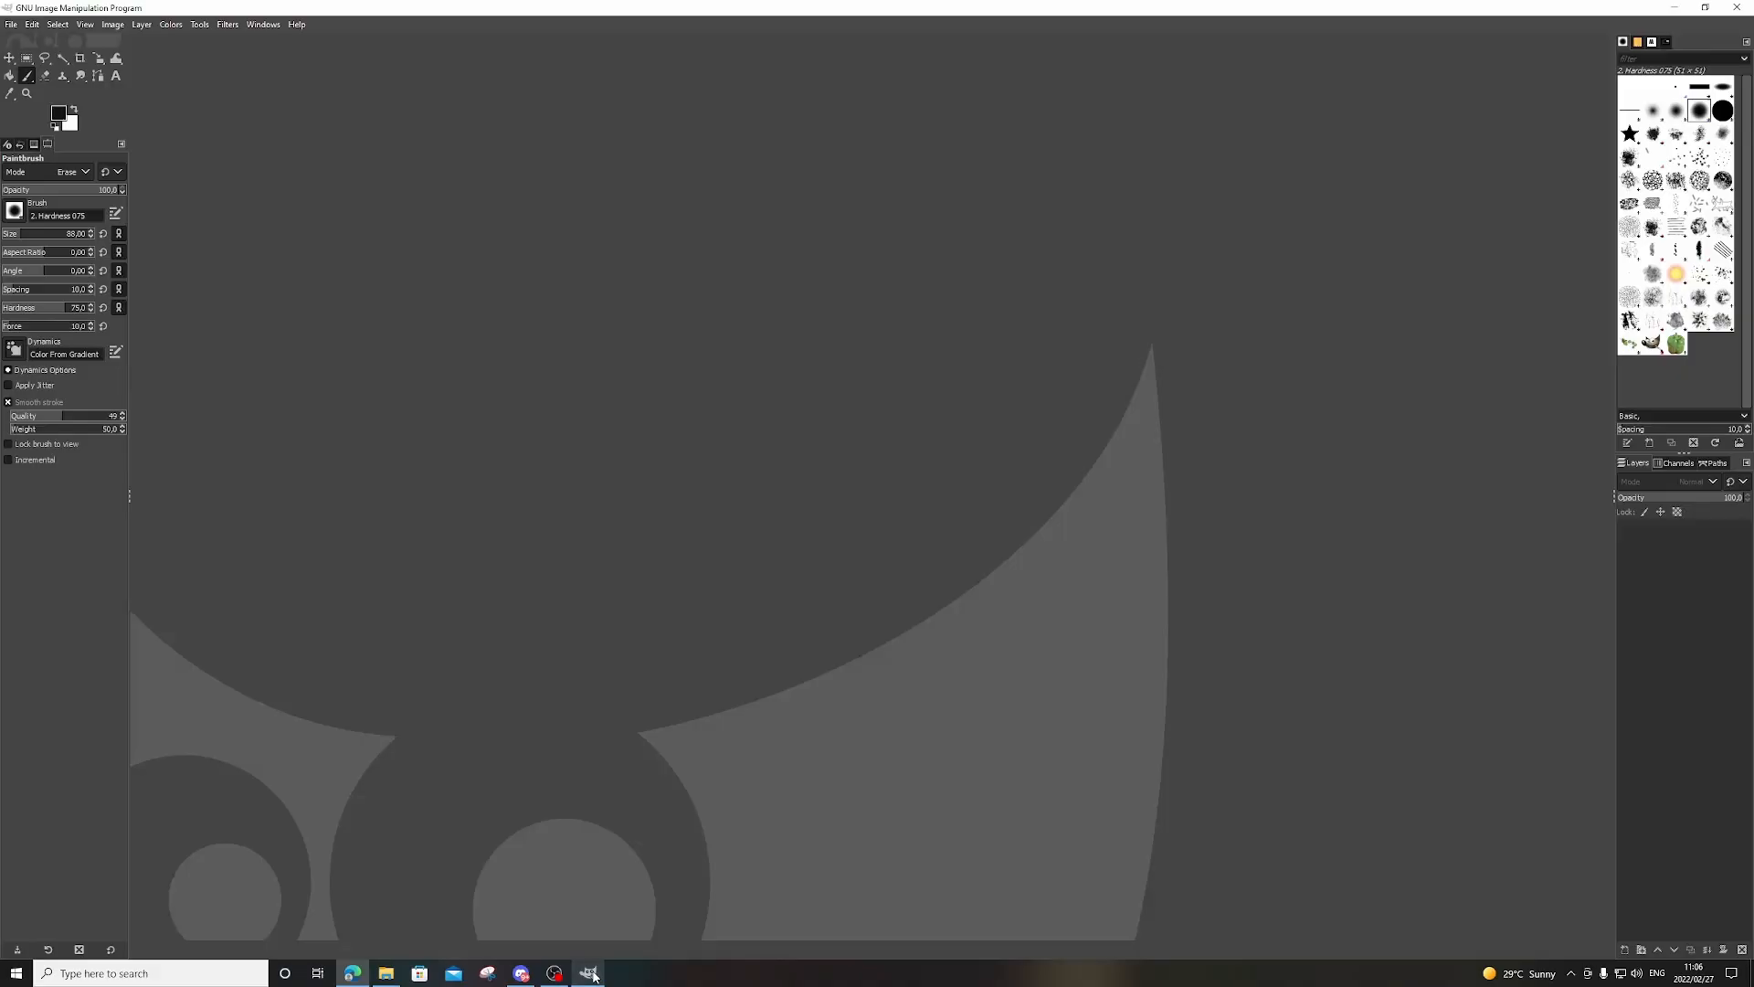
pyautogui.click(10, 25)
pyautogui.click(29, 43)
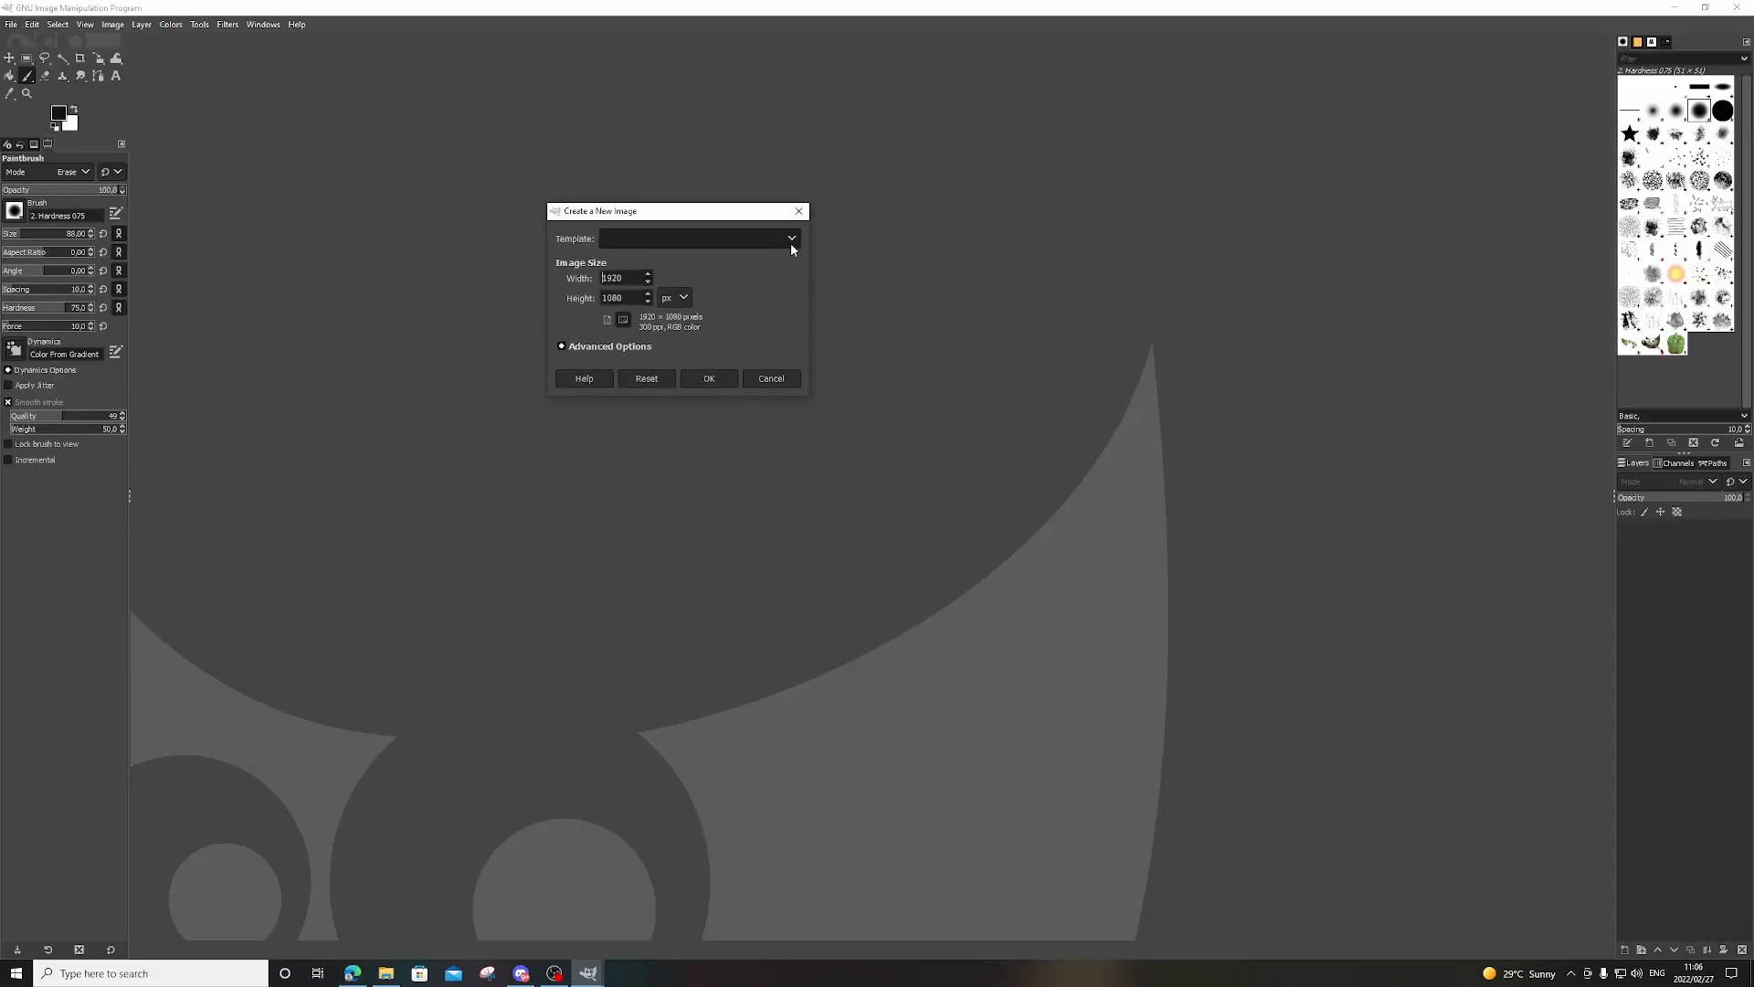
pyautogui.click(791, 239)
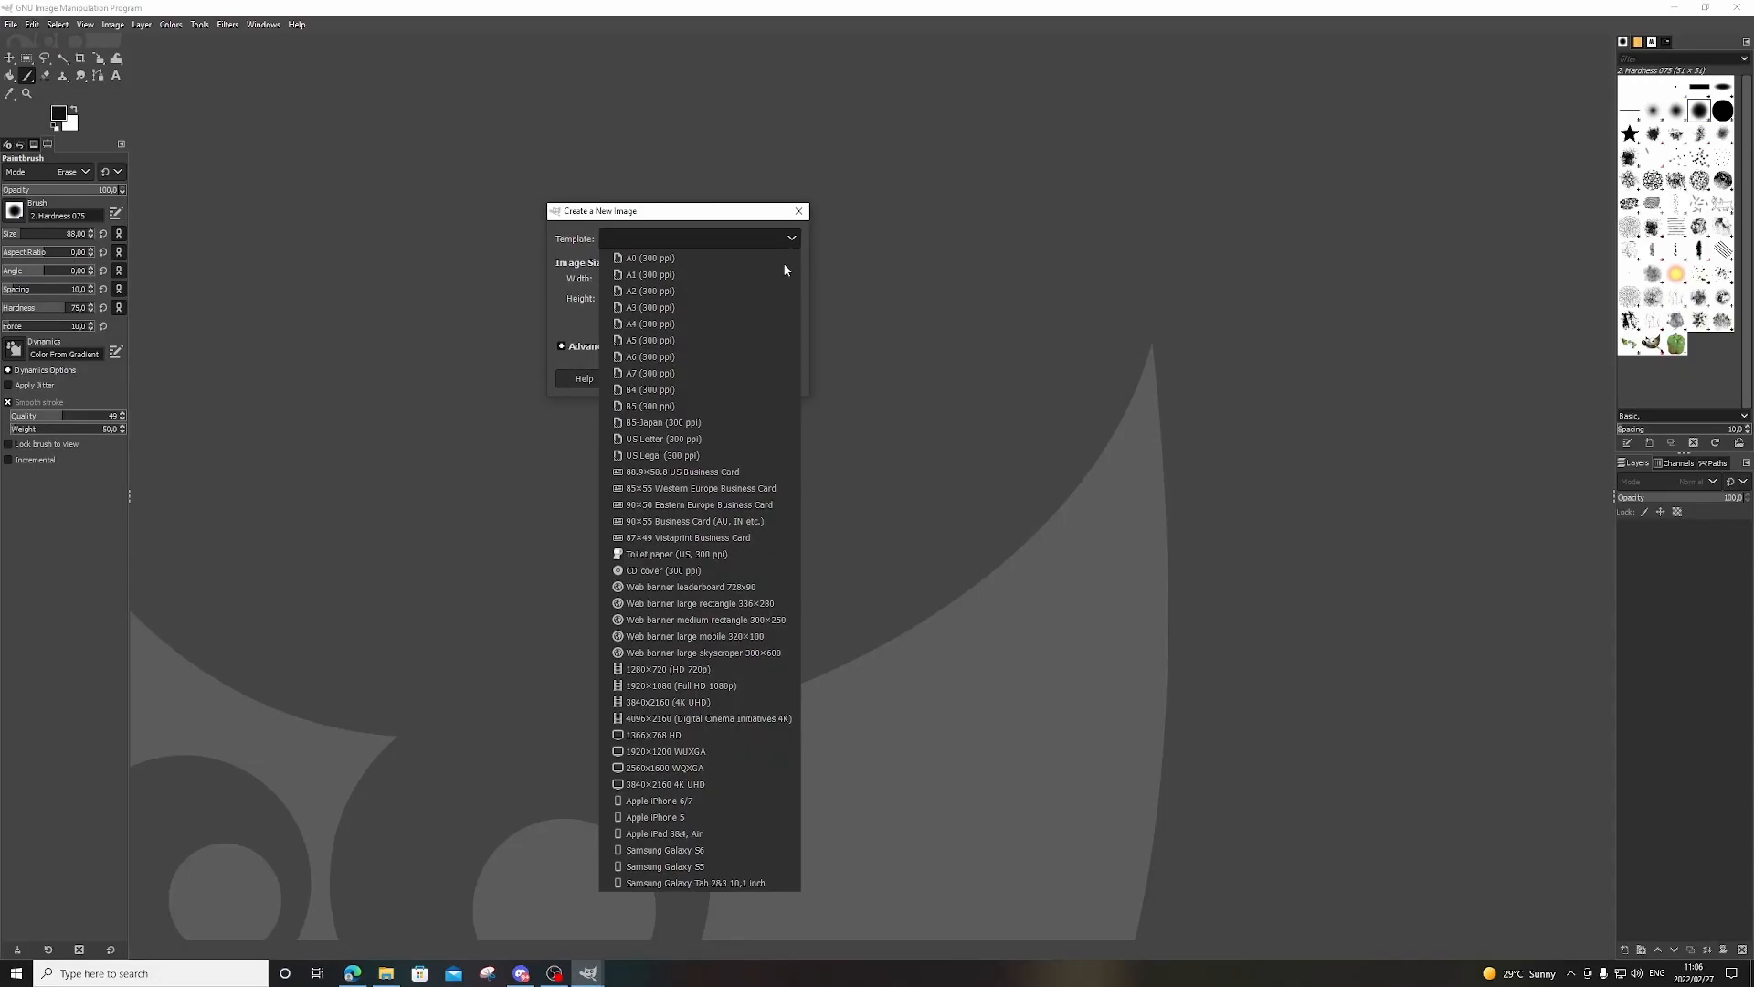
pyautogui.click(656, 769)
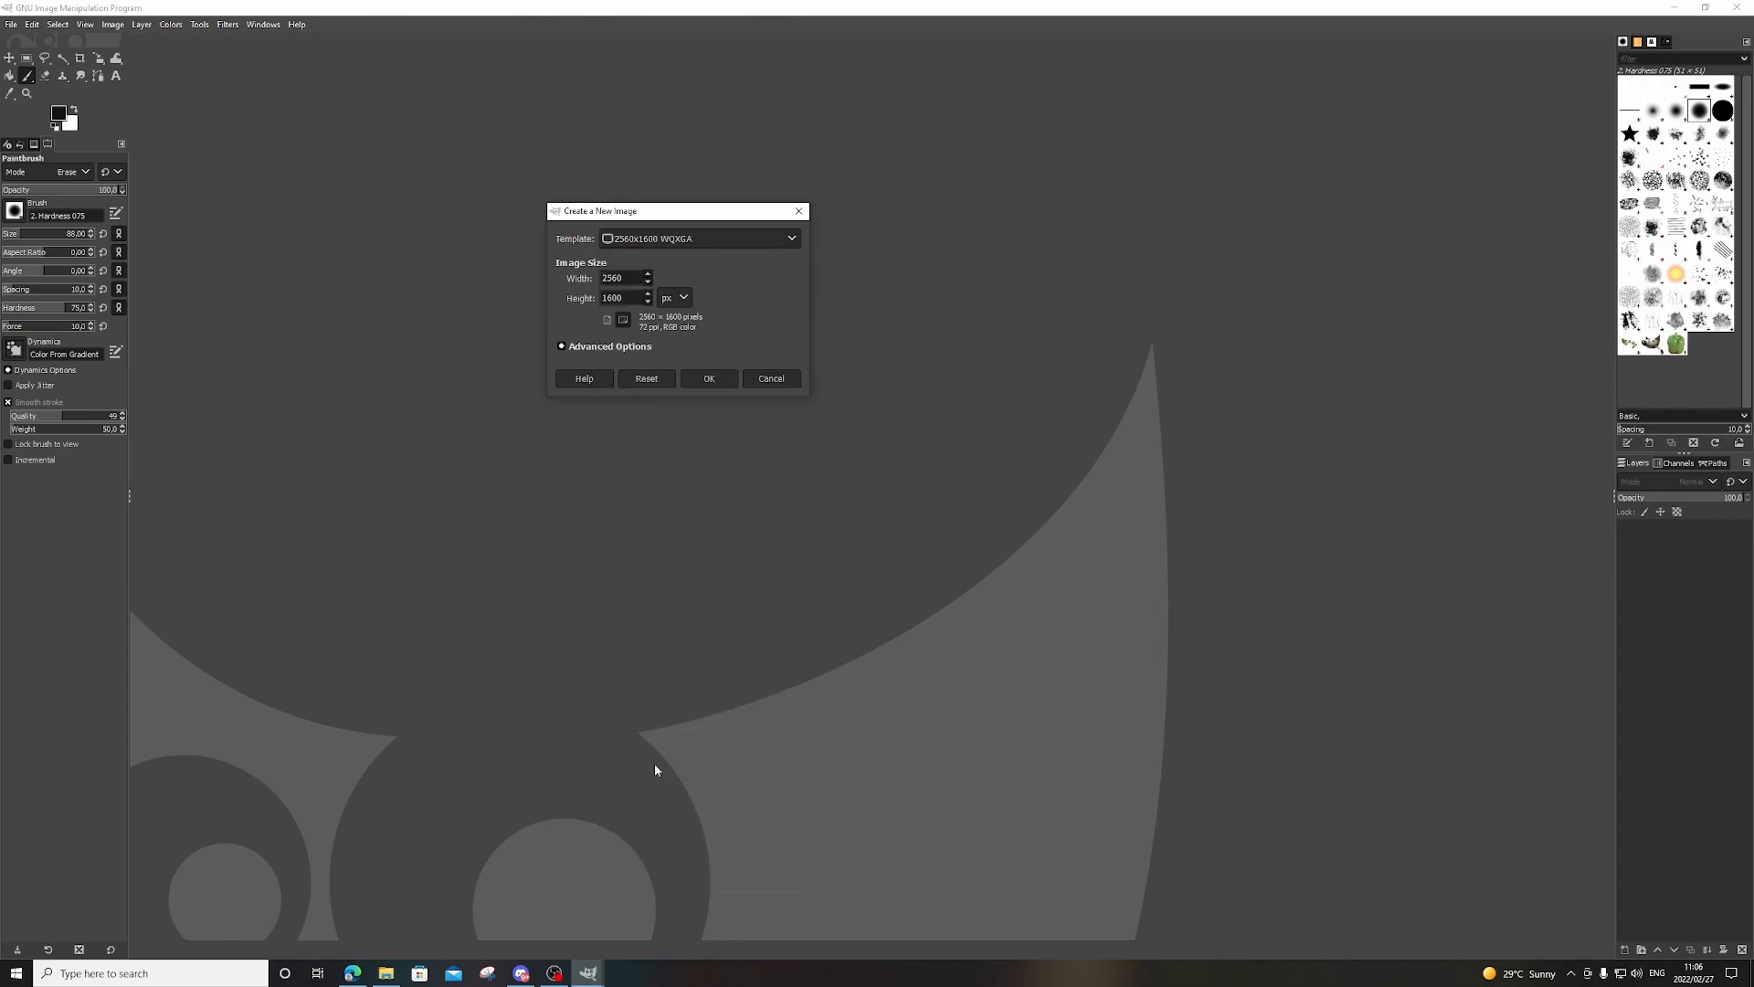
pyautogui.click(709, 379)
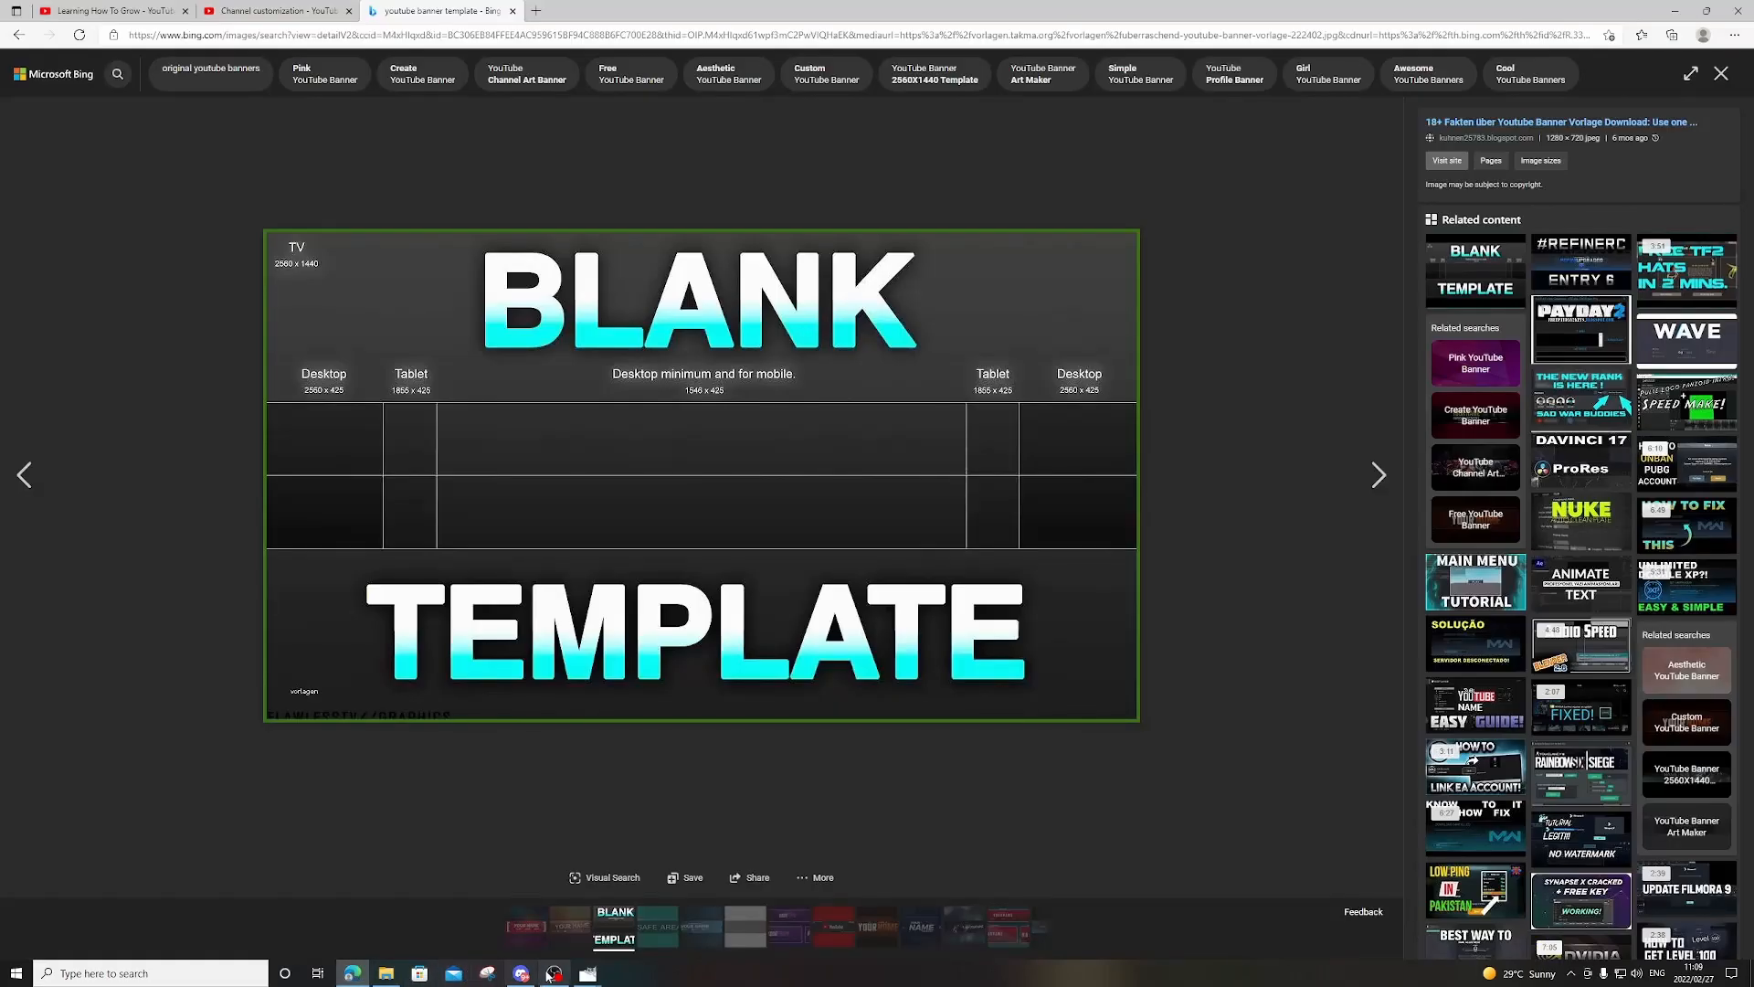
# Switch to GIMP's new image dialog and create a 2560 x 1440 px image.
pyautogui.moveTo(589, 975)
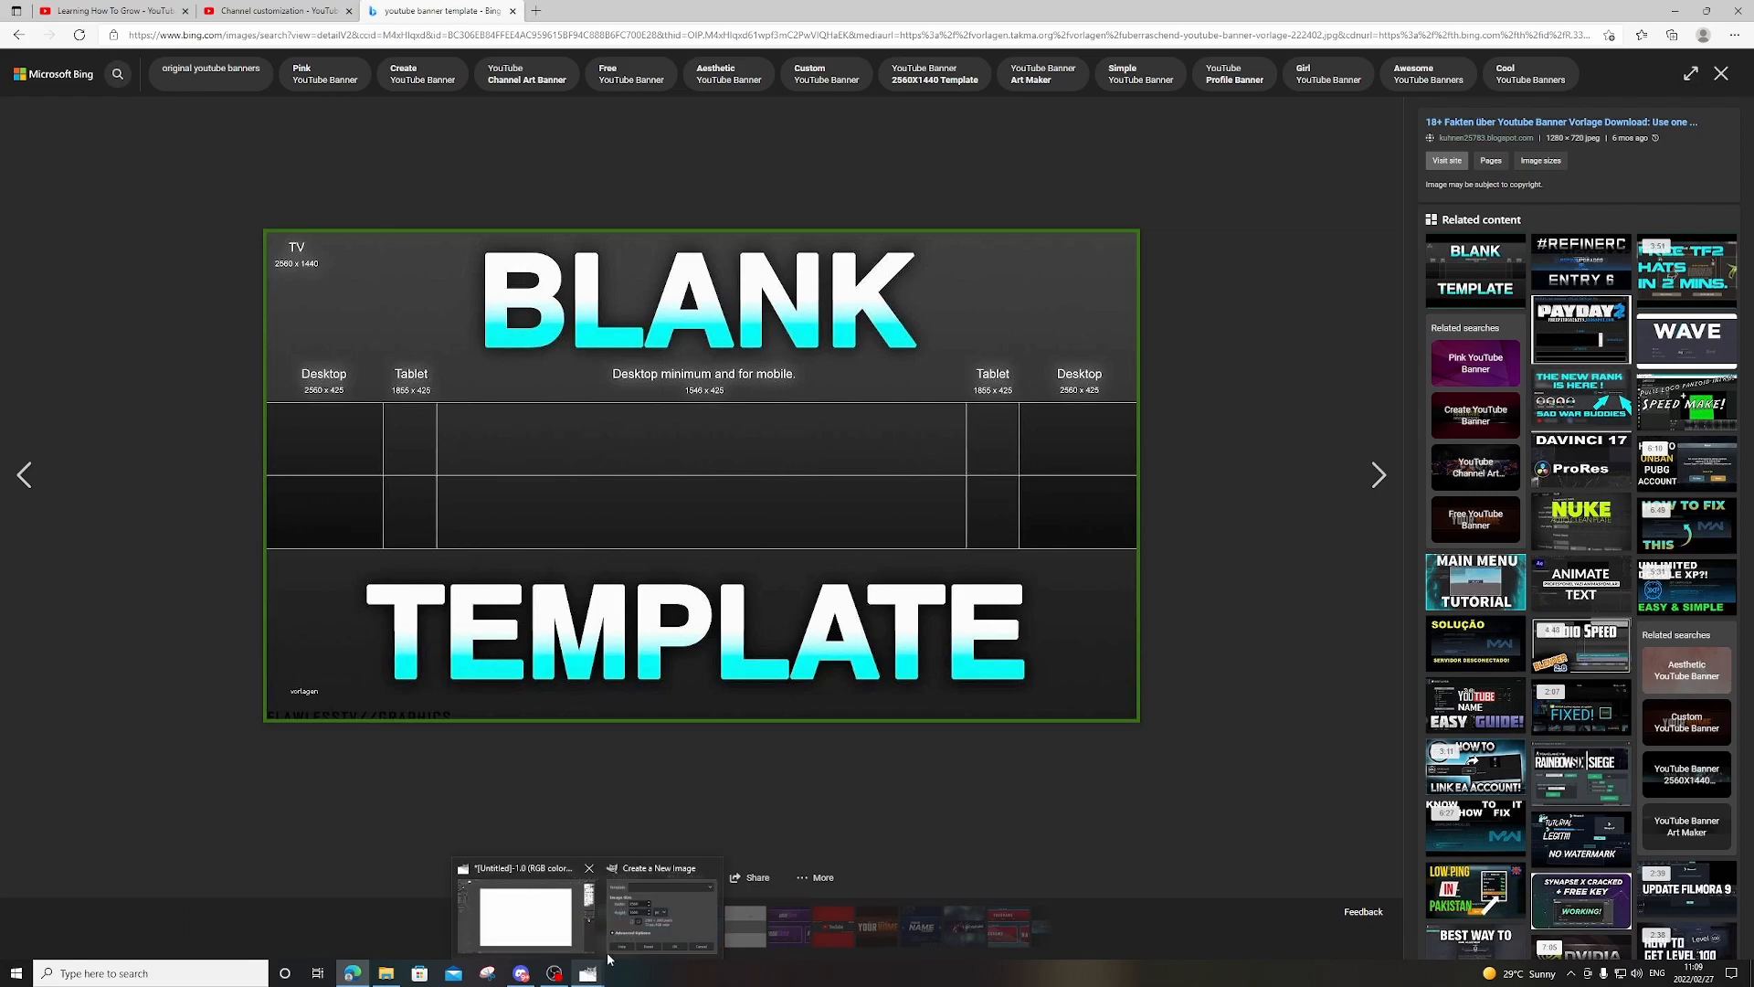
pyautogui.click(655, 905)
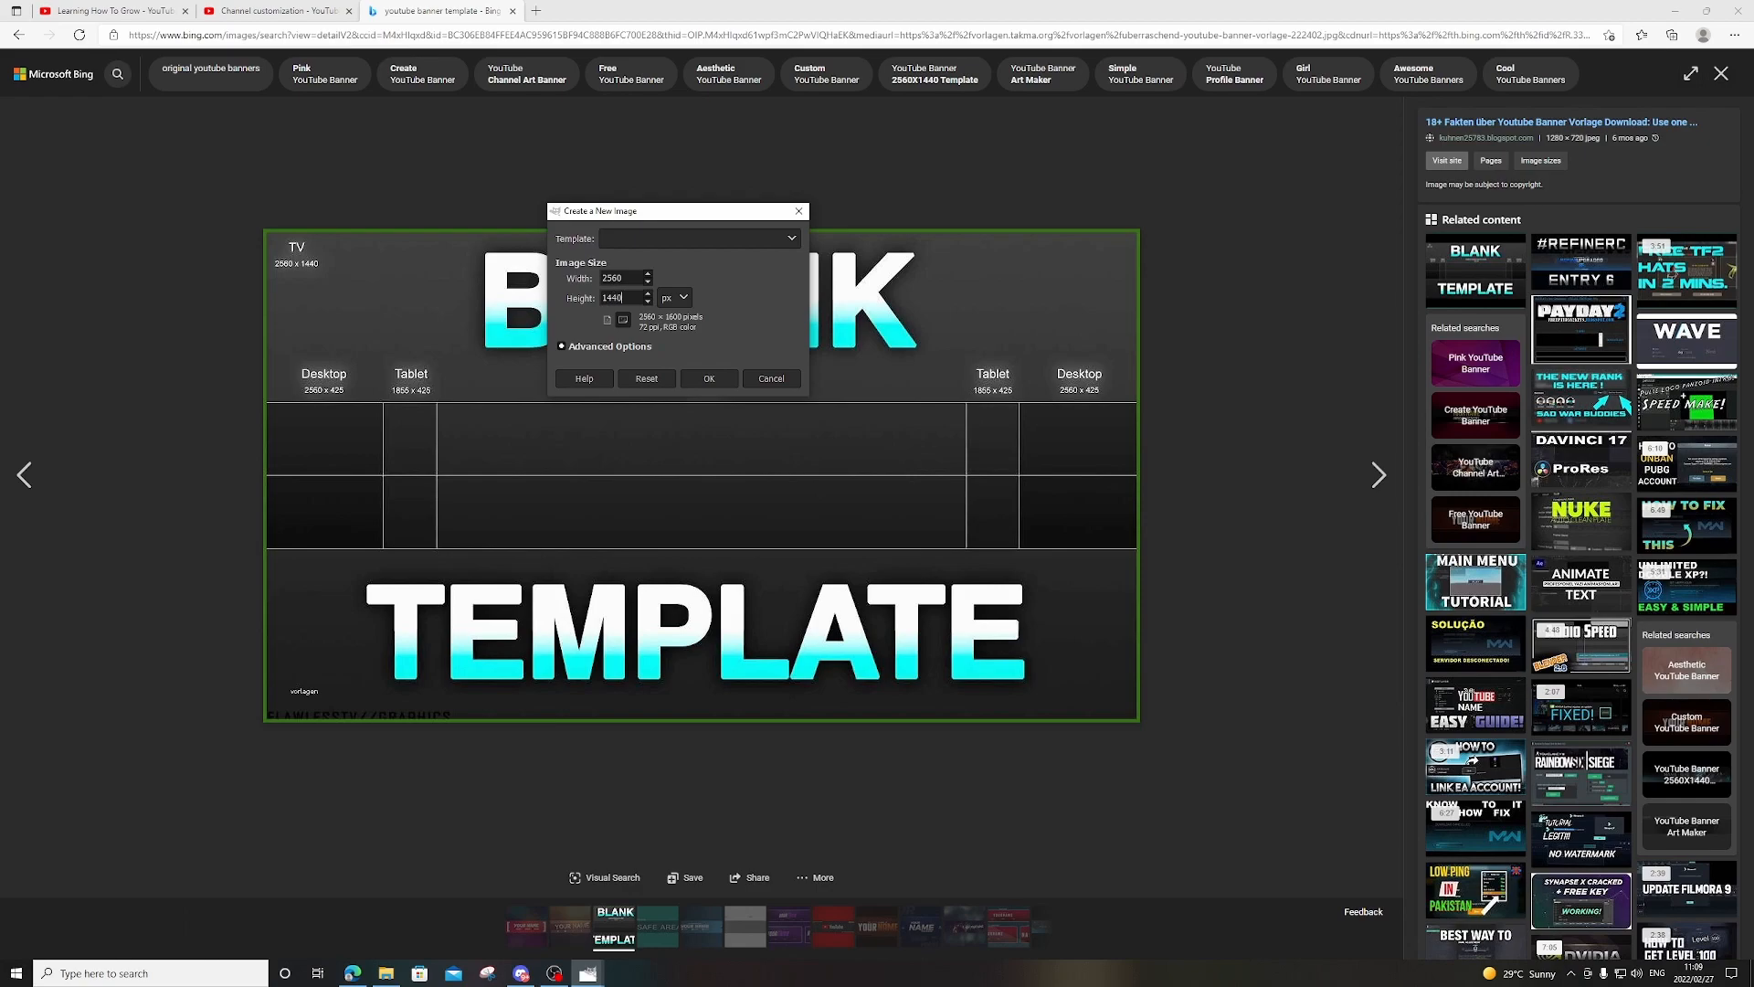
pyautogui.click(708, 379)
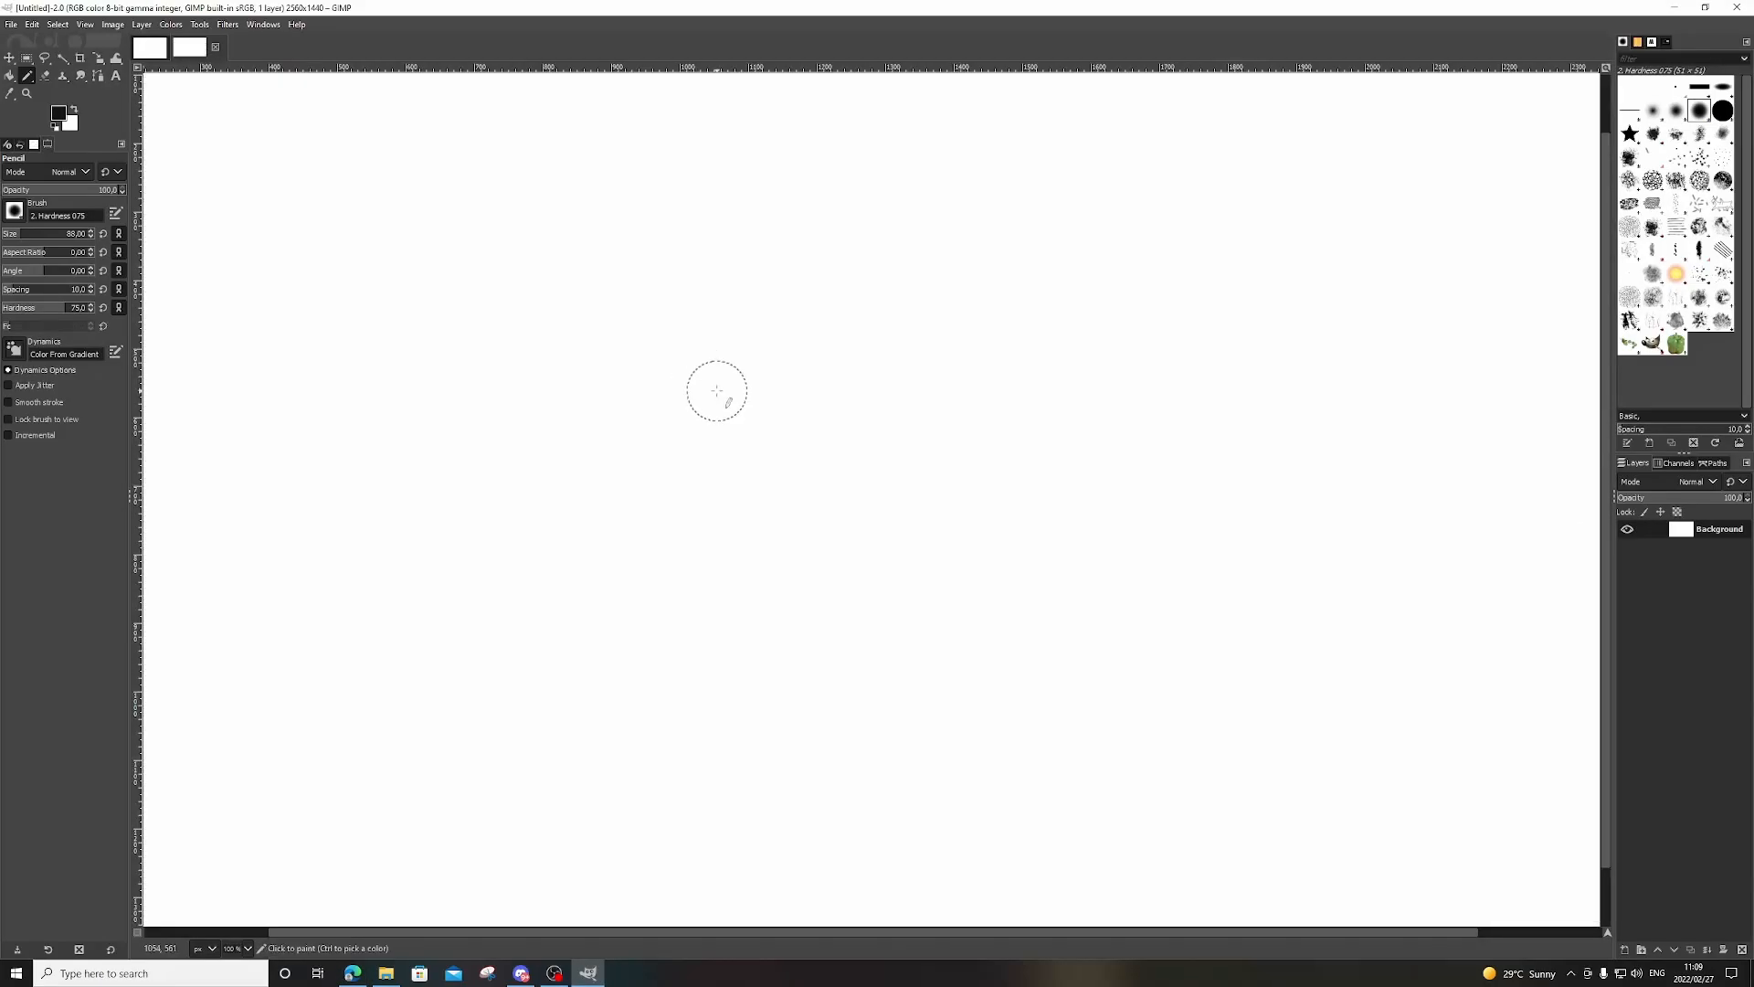
pyautogui.scroll(-2, 713, 378)
pyautogui.scroll(1, 712, 377)
pyautogui.scroll(1, 713, 377)
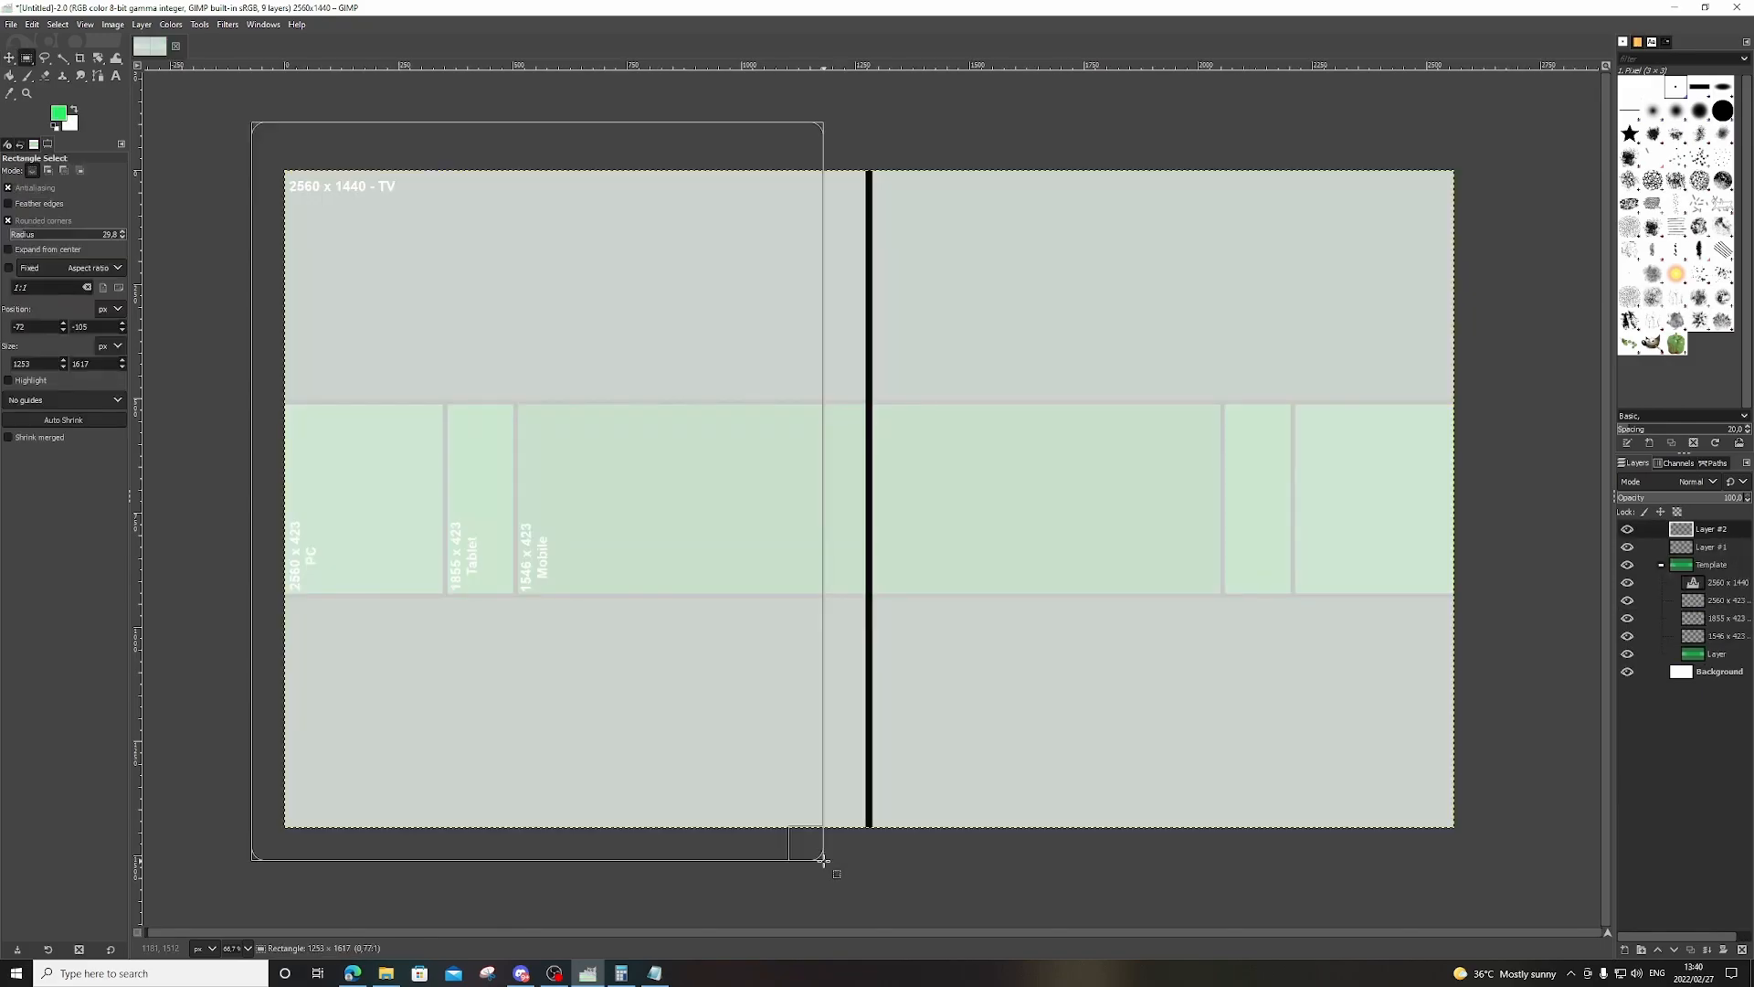
# Extend the rectangular selection to about 1353 x 1608 px, up to the black centre line, and bucket-fill it green on Layer #2.
pyautogui.moveTo(822, 859); pyautogui.dragTo(850, 857)
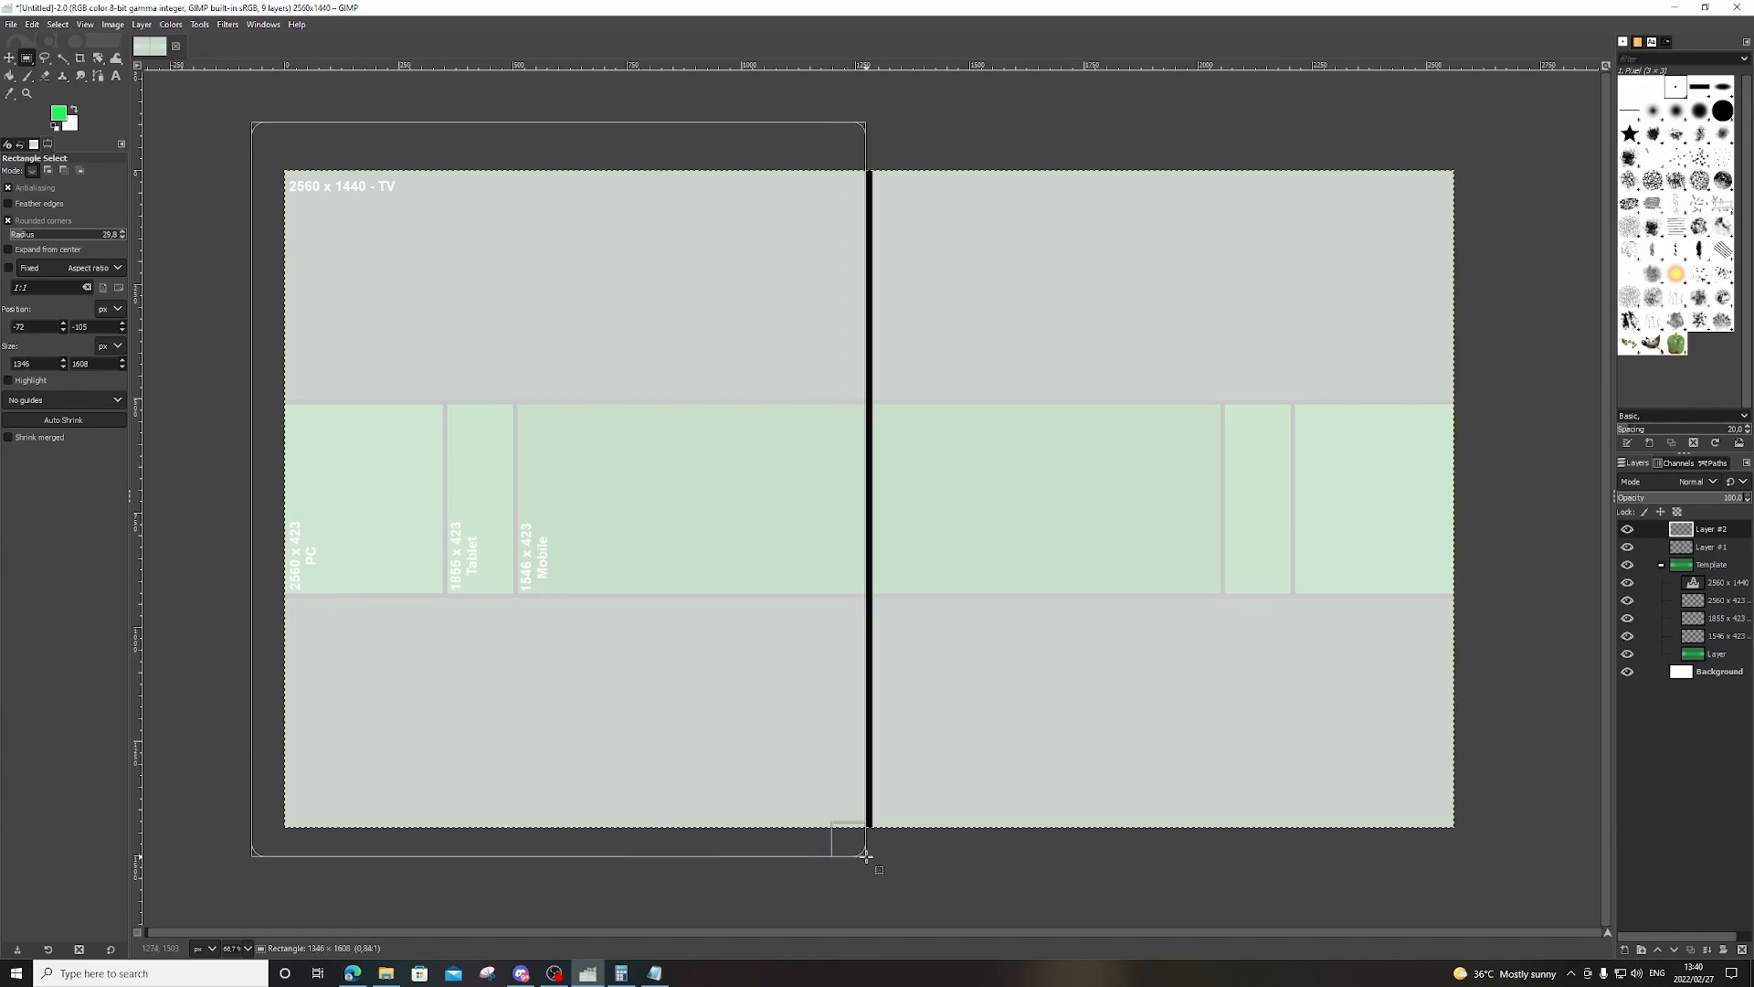
pyautogui.moveTo(869, 856); pyautogui.dragTo(869, 856)
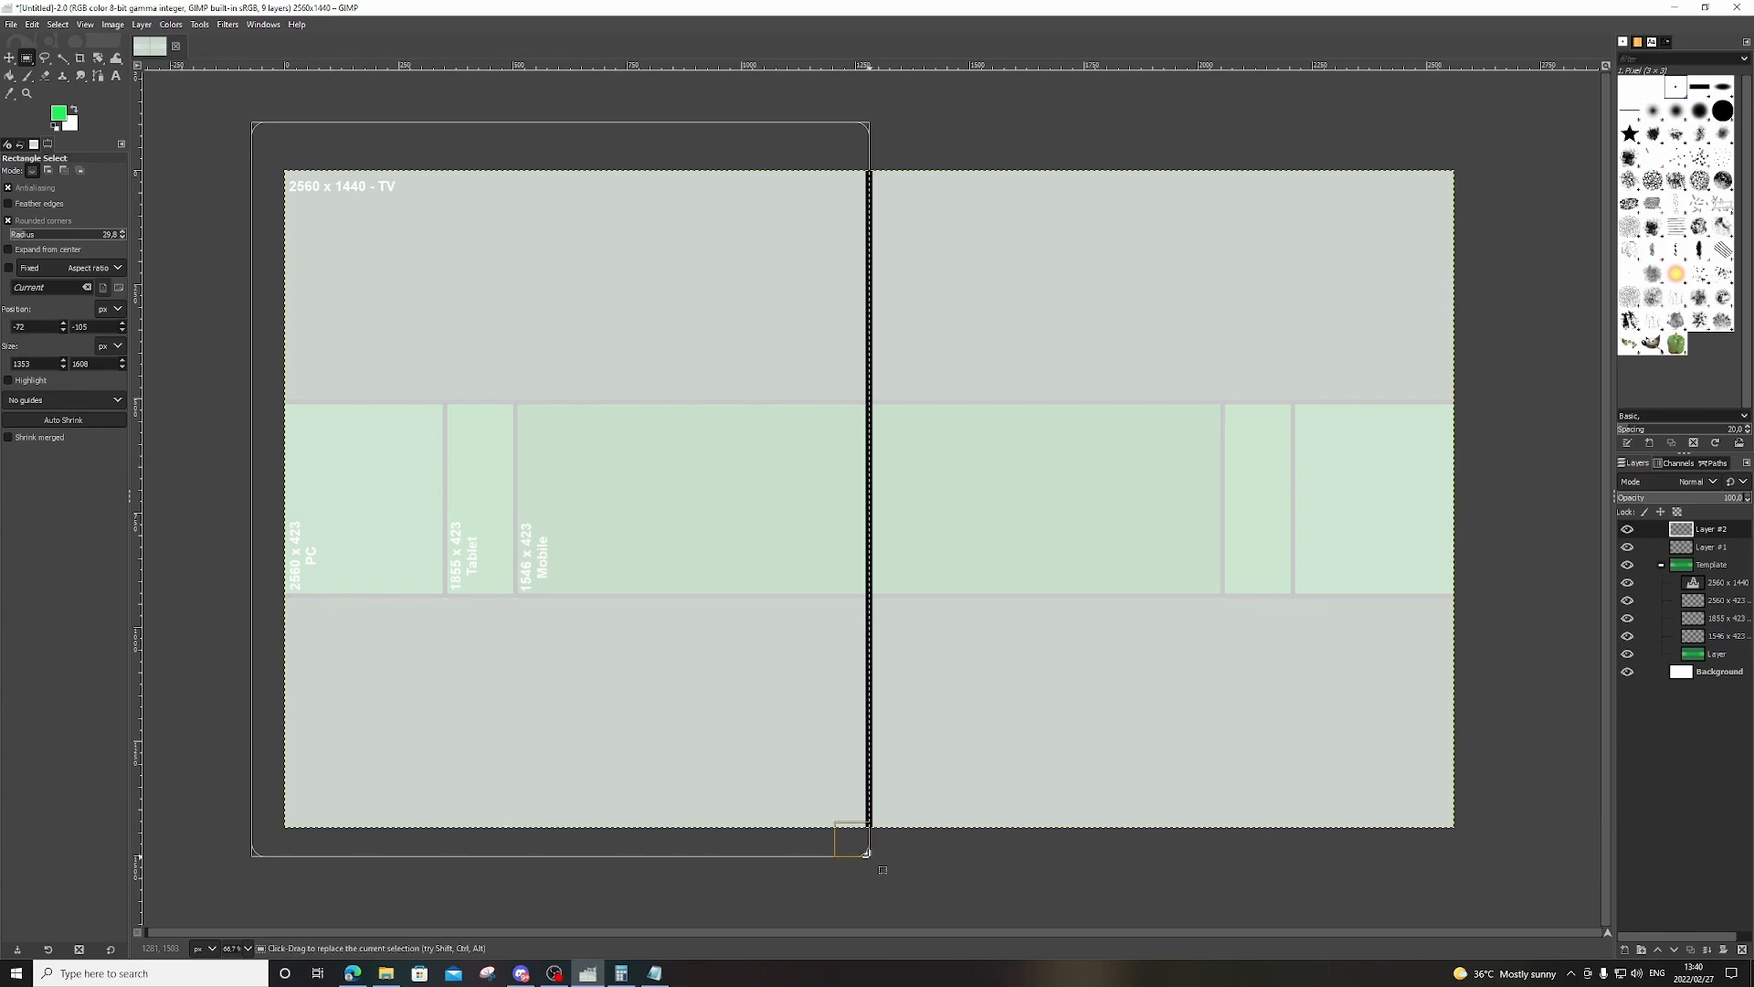
pyautogui.click(9, 76)
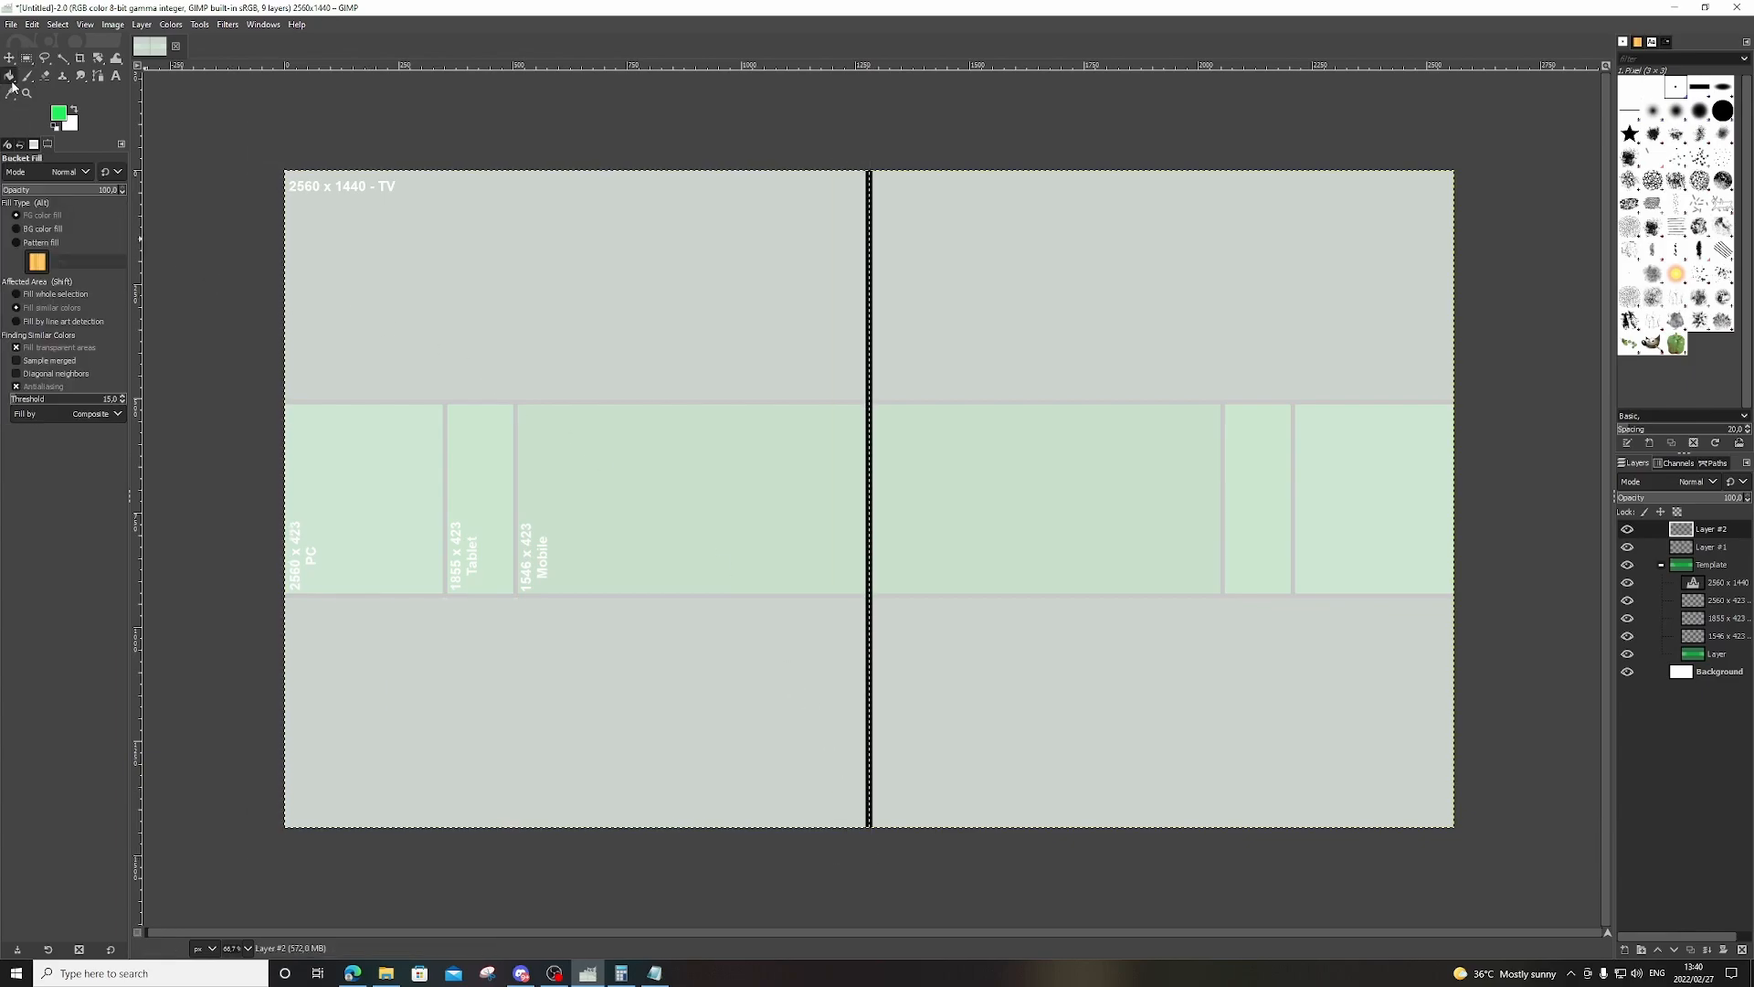
pyautogui.click(697, 461)
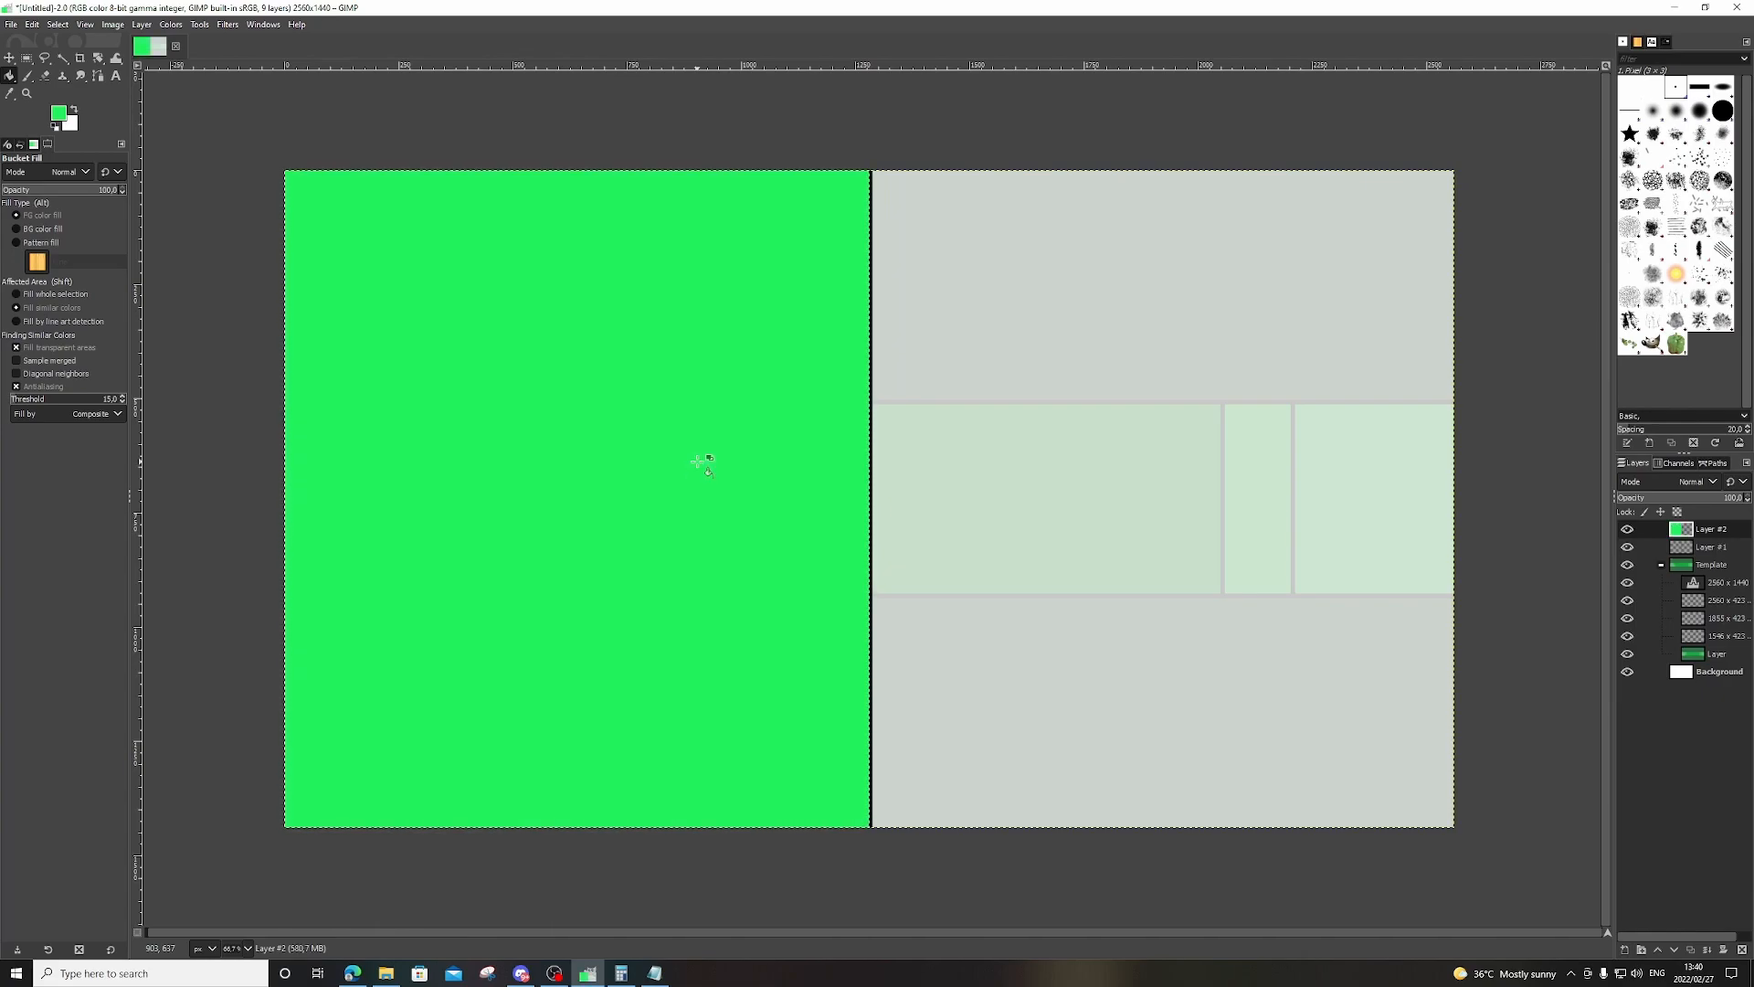
# Erase square chunks of varying depth along the green area's inner edge with the Eraser, giving it a jagged, pixelated border from top to bottom.
pyautogui.click(45, 76)
pyautogui.click(15, 236)
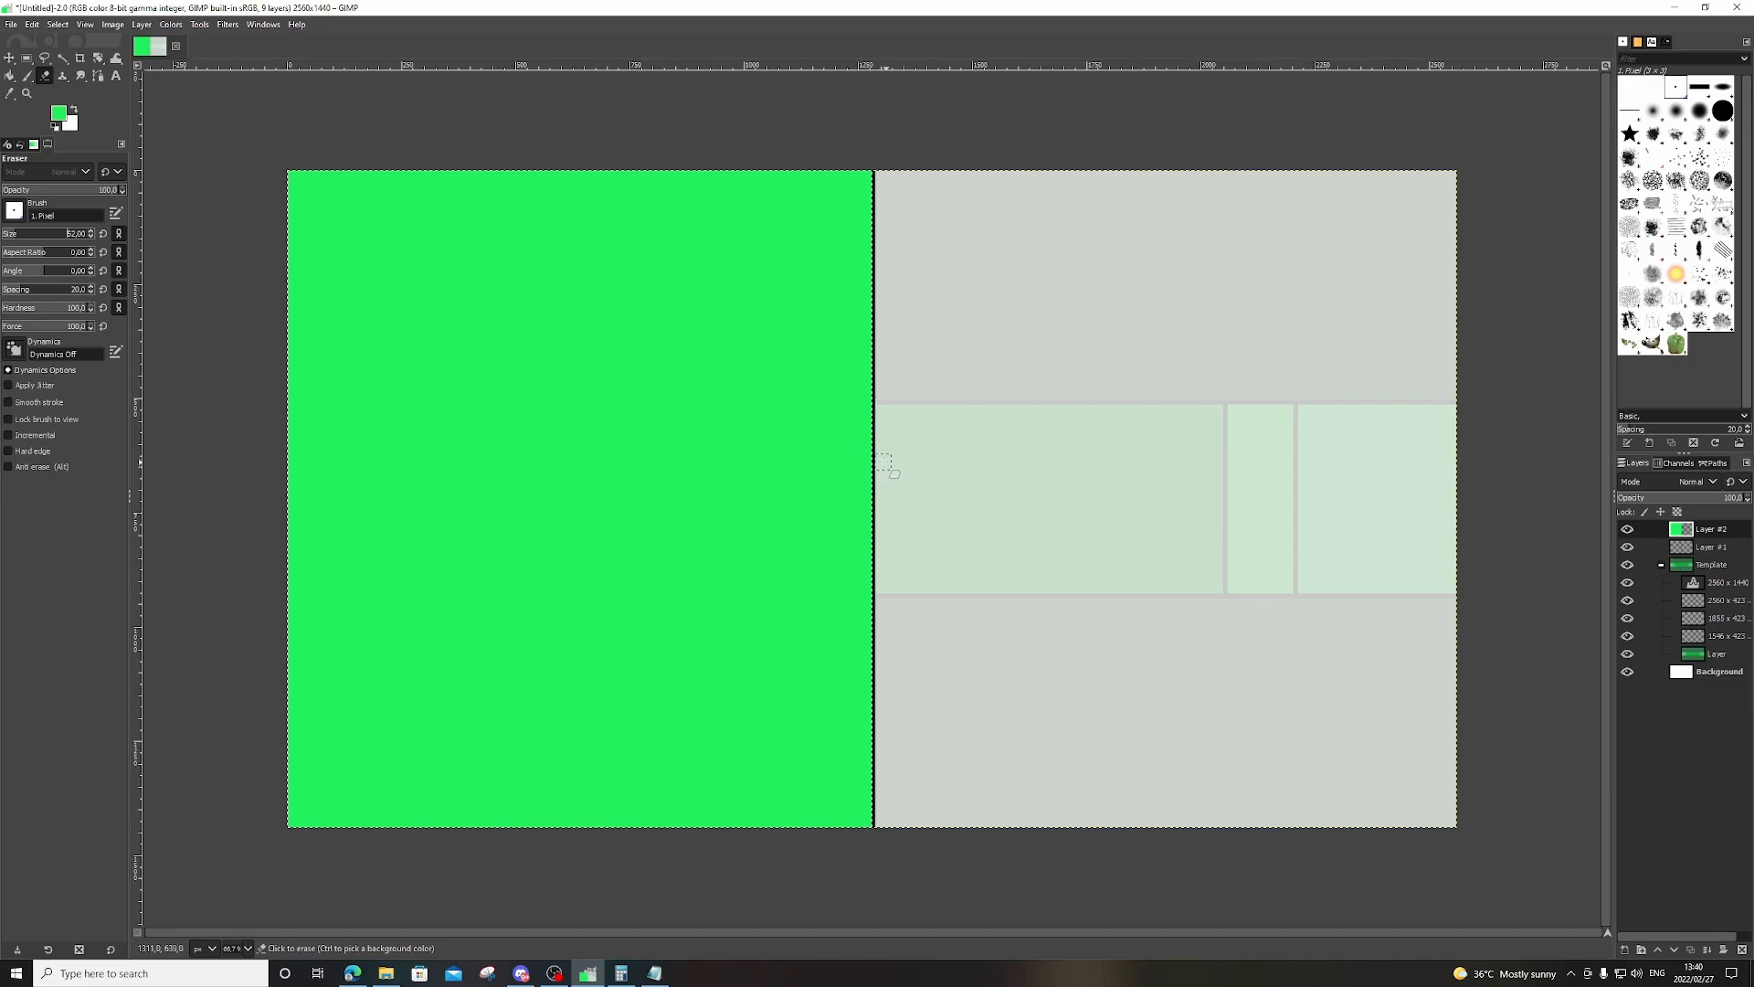
pyautogui.scroll(1, 884, 464)
pyautogui.scroll(1, 882, 463)
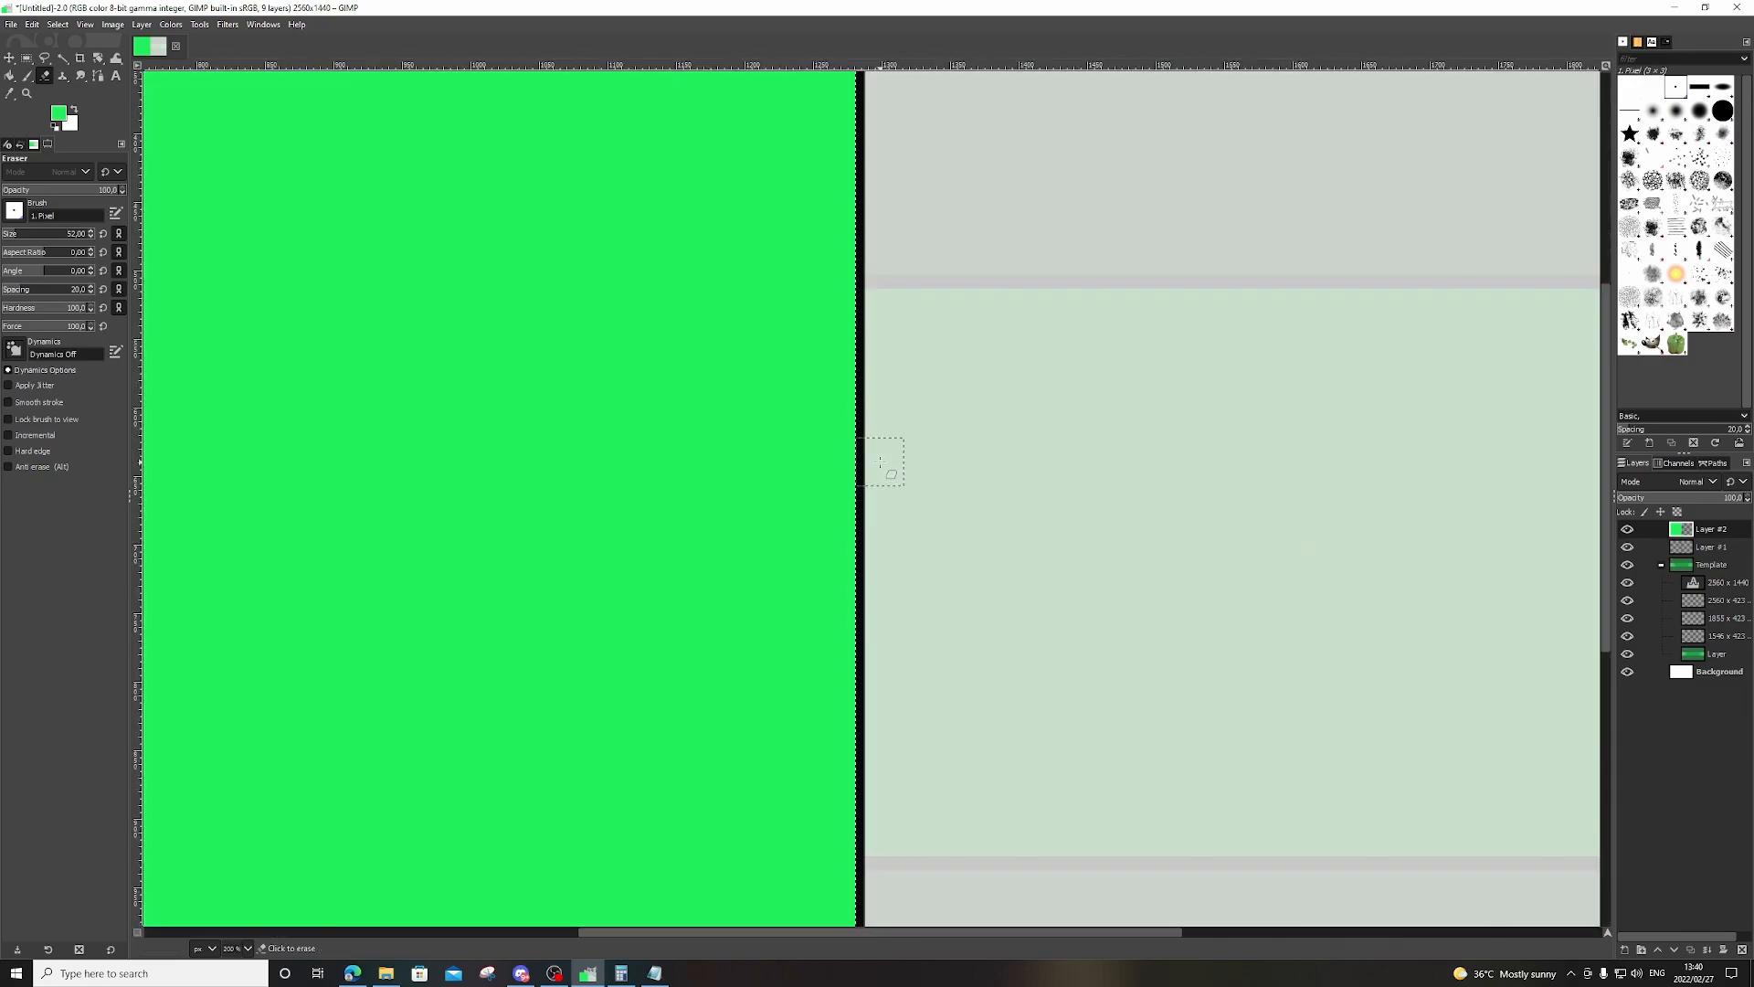
pyautogui.click(841, 375)
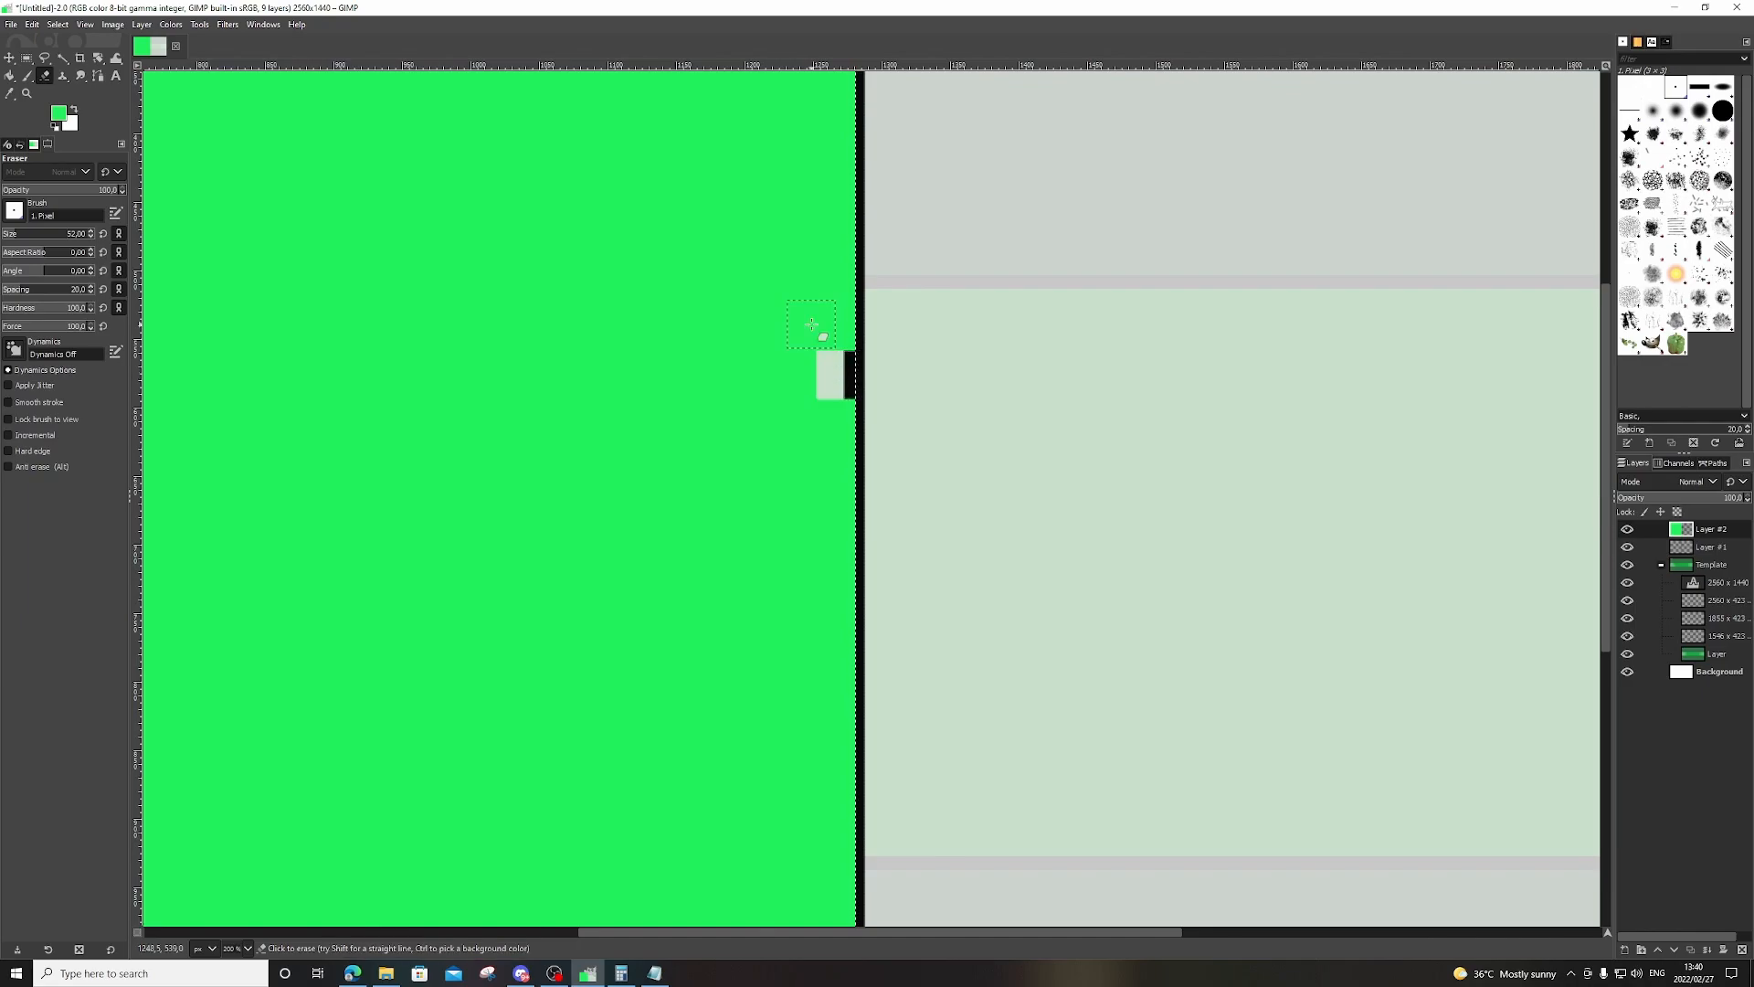
pyautogui.scroll(-2, 957, 482)
pyautogui.scroll(2, 958, 482)
pyautogui.click(861, 421)
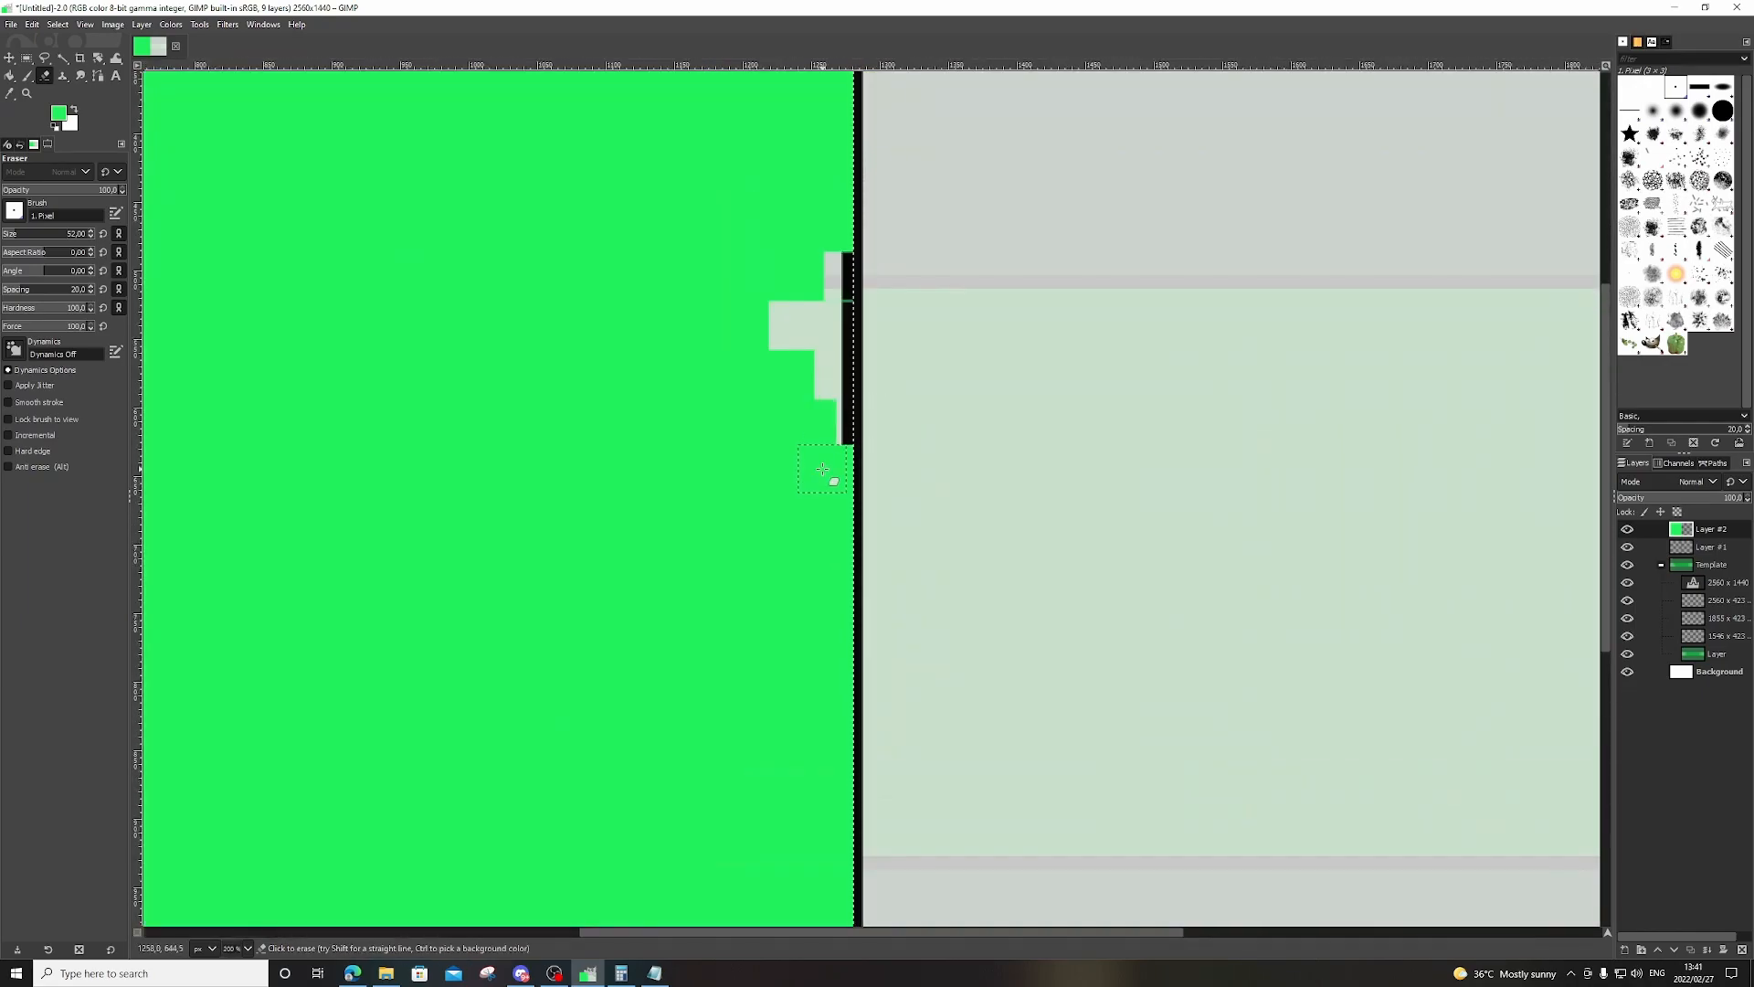
pyautogui.click(841, 516)
pyautogui.scroll(3, 908, 509)
pyautogui.scroll(-5, 905, 494)
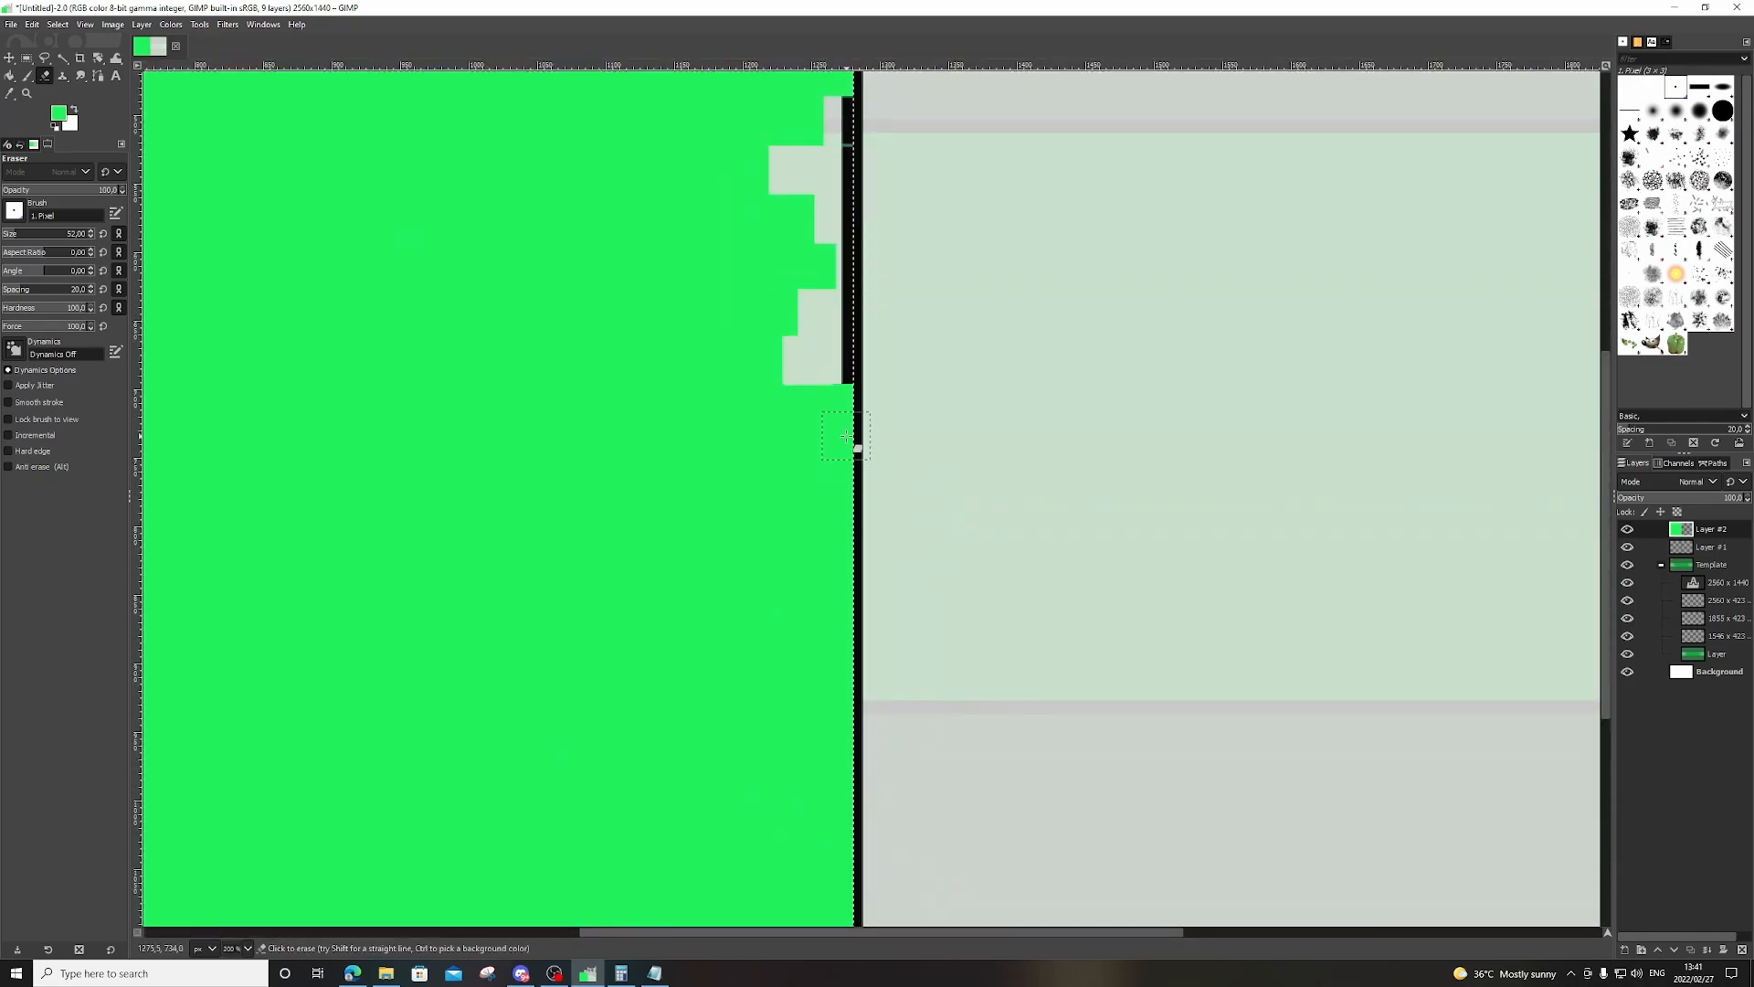
pyautogui.moveTo(816, 508); pyautogui.dragTo(866, 504)
pyautogui.moveTo(751, 550); pyautogui.dragTo(893, 566)
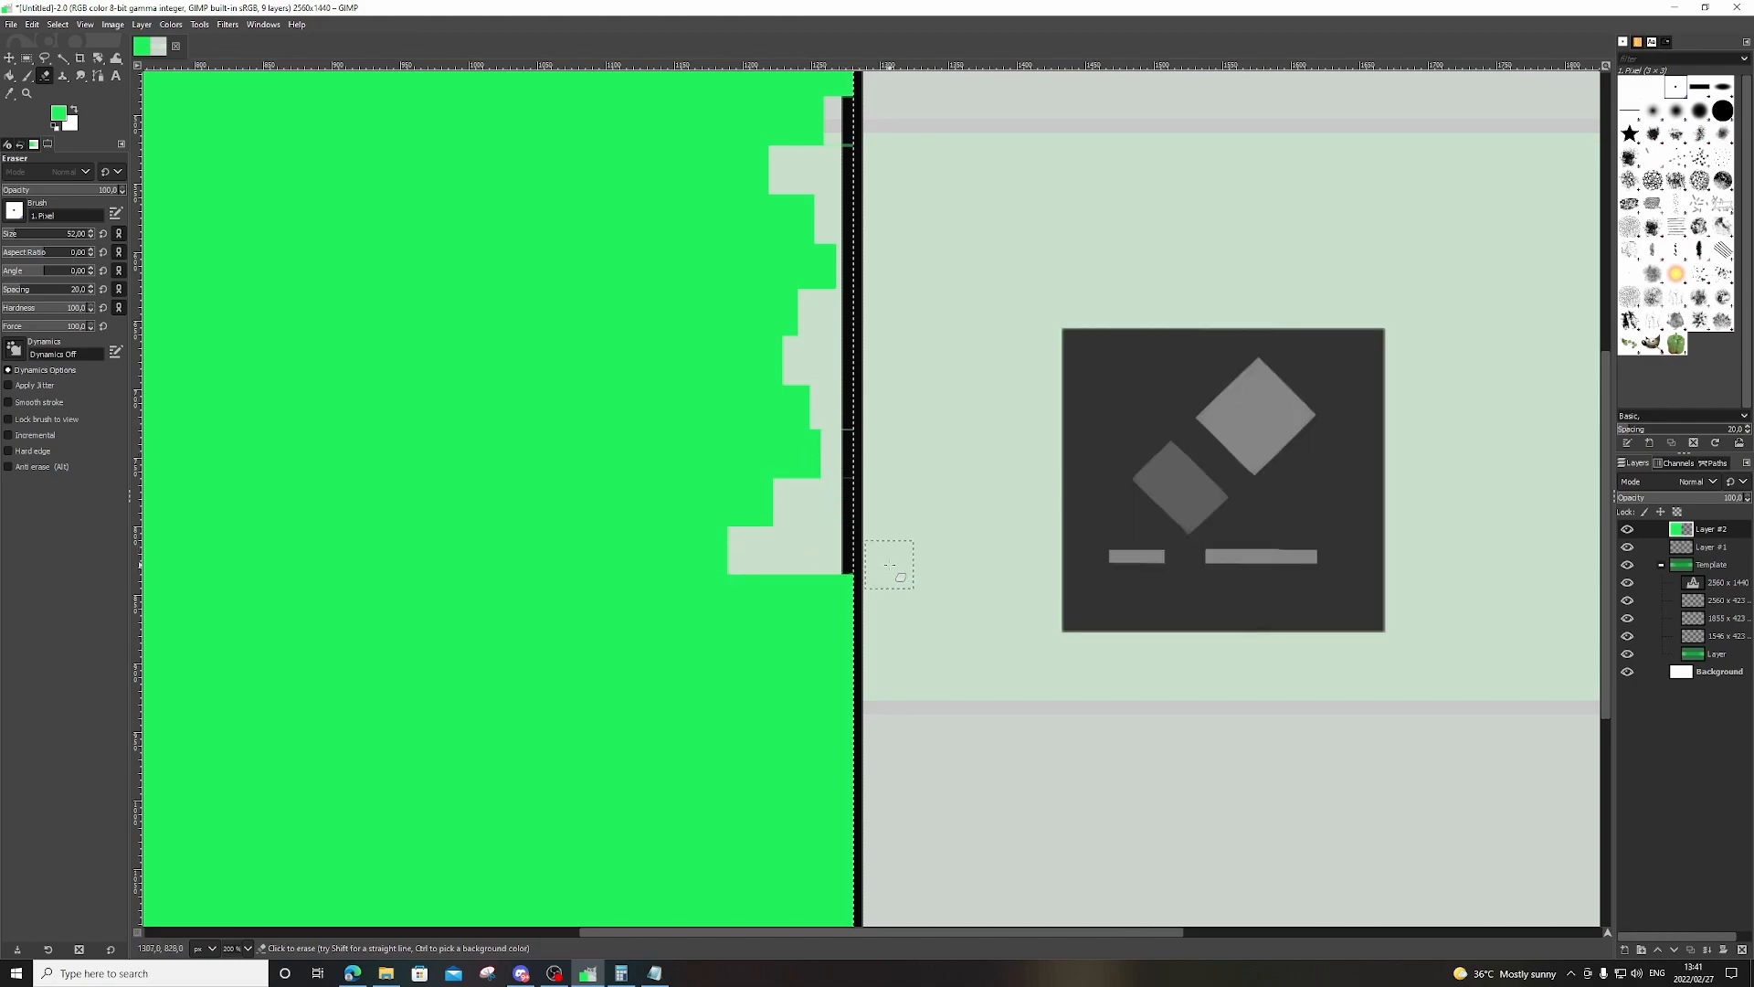
pyautogui.moveTo(778, 594)
pyautogui.mouseDown()
pyautogui.moveTo(851, 598)
pyautogui.moveTo(815, 640)
pyautogui.moveTo(857, 641)
pyautogui.mouseUp()
pyautogui.scroll(-1, 852, 473)
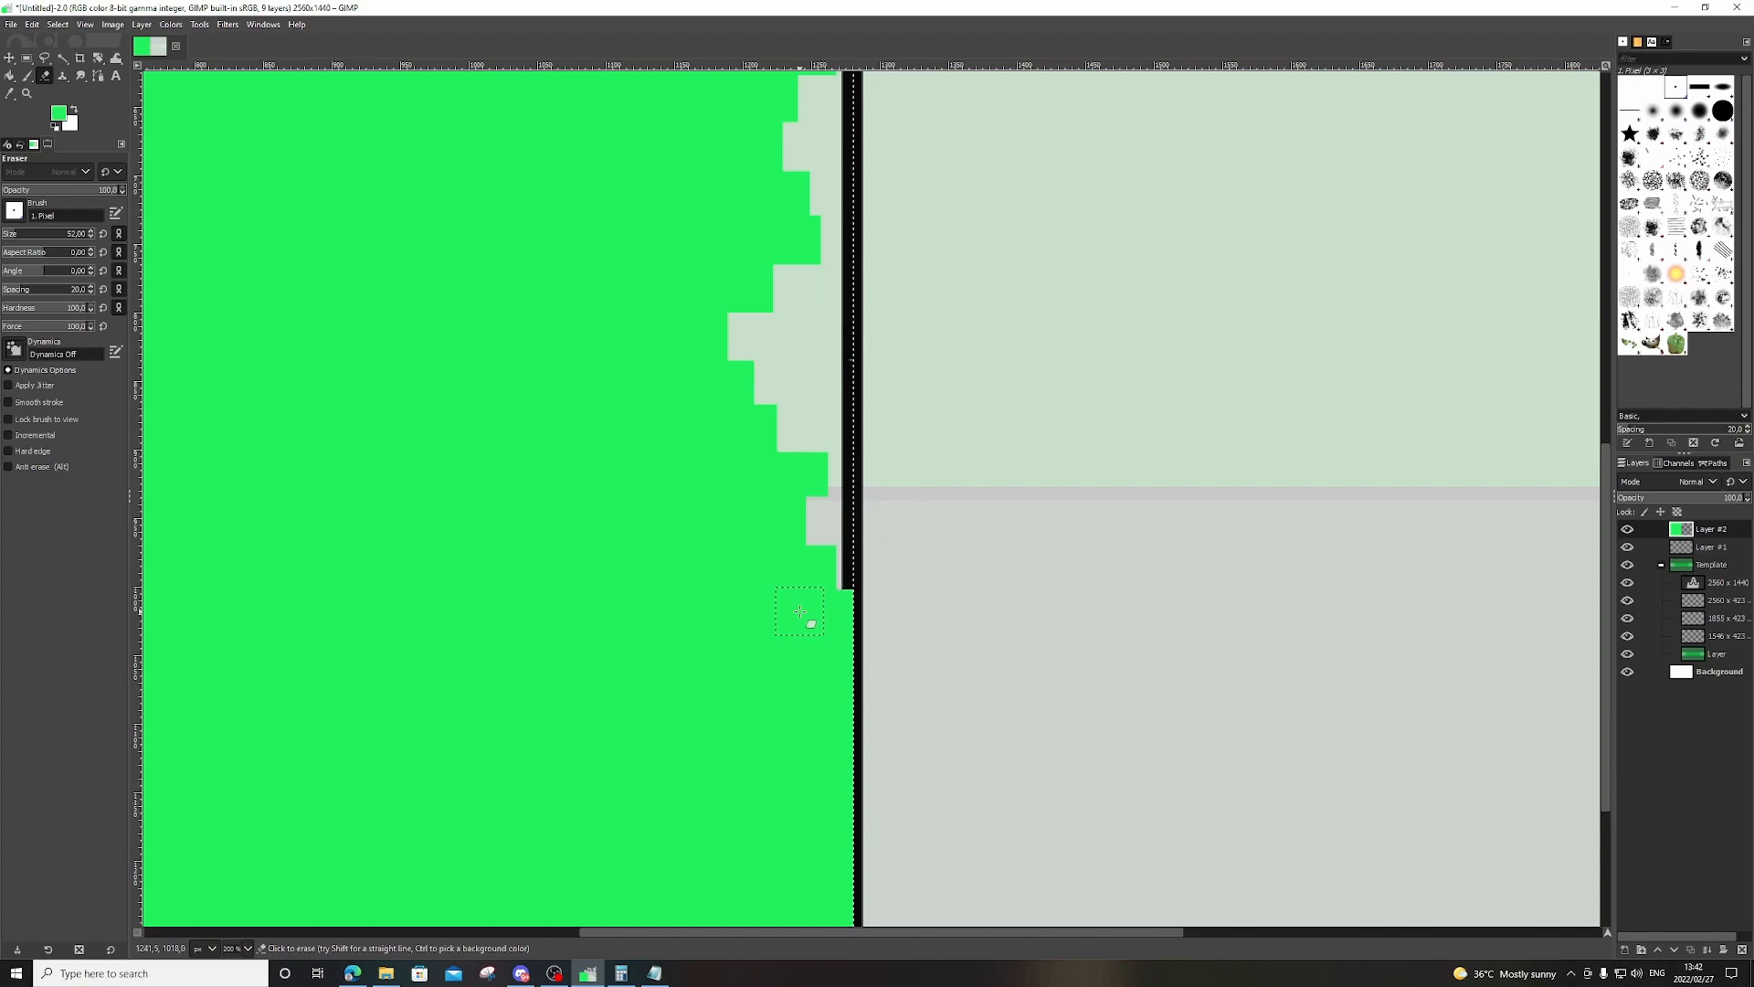
pyautogui.moveTo(800, 611); pyautogui.dragTo(867, 613)
pyautogui.scroll(5, 916, 622)
pyautogui.scroll(-5, 920, 577)
pyautogui.scroll(3, 902, 577)
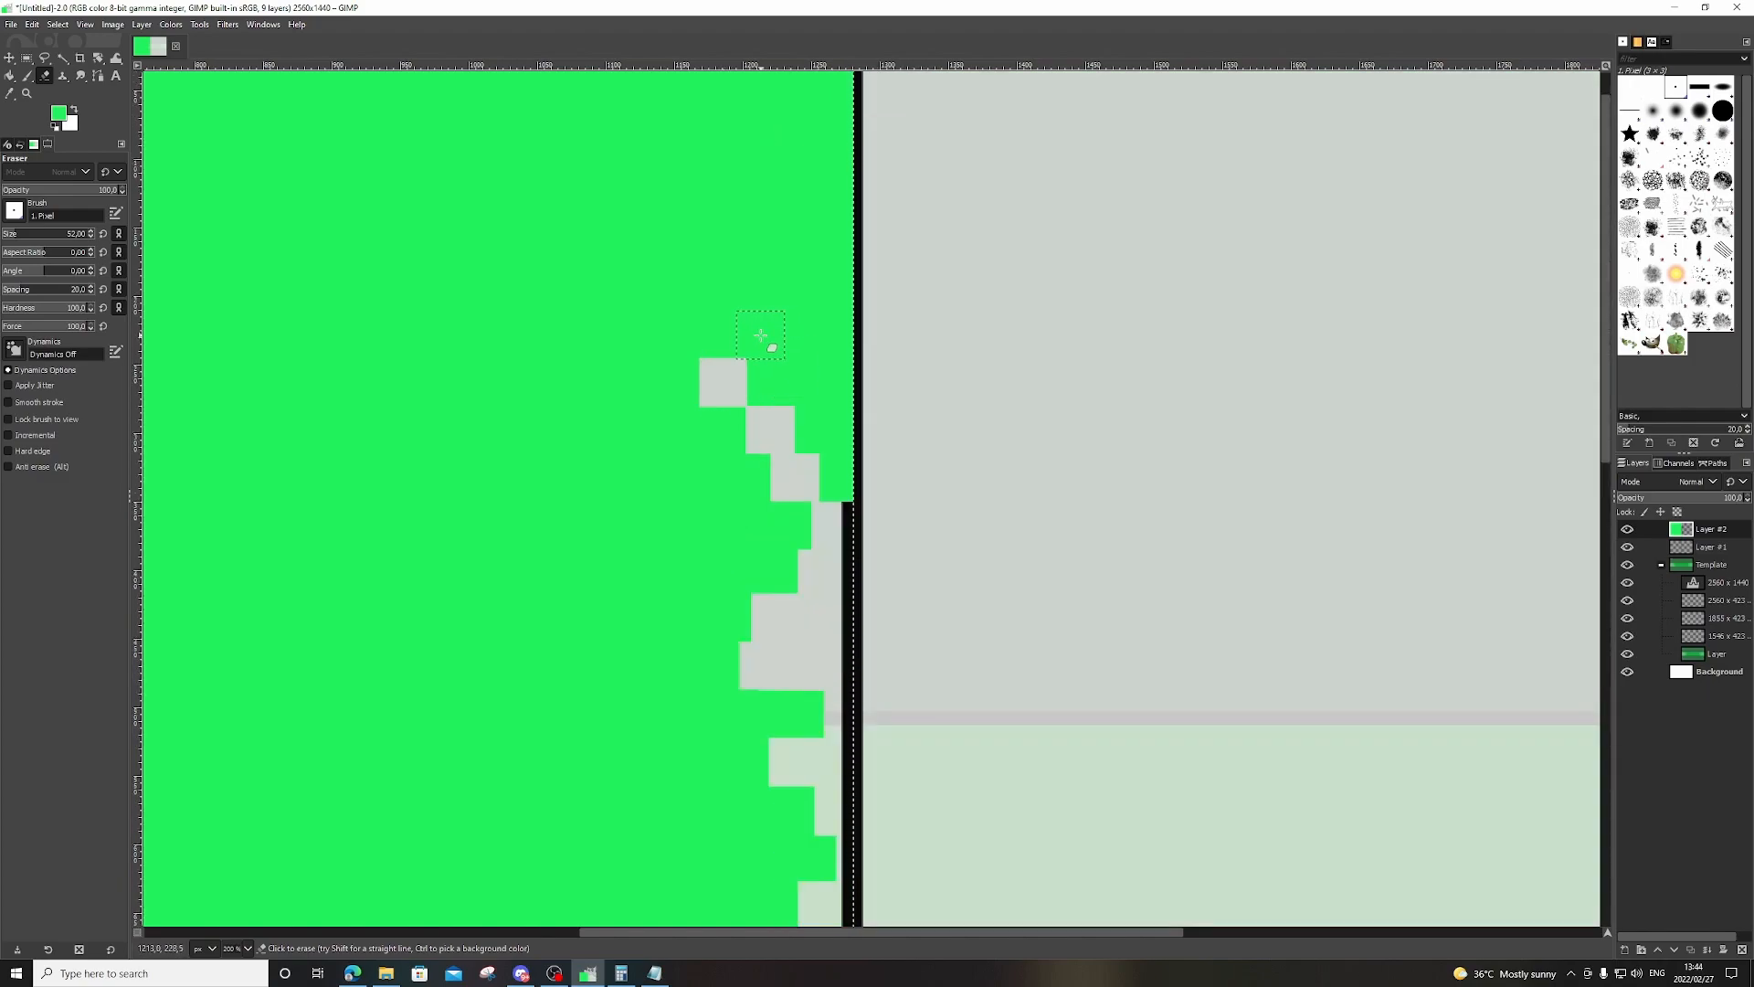
pyautogui.moveTo(760, 336)
pyautogui.mouseDown()
pyautogui.moveTo(848, 335)
pyautogui.moveTo(793, 300)
pyautogui.moveTo(853, 288)
pyautogui.mouseUp()
pyautogui.moveTo(770, 383)
pyautogui.mouseDown()
pyautogui.moveTo(793, 384)
pyautogui.moveTo(848, 476)
pyautogui.mouseUp()
pyautogui.scroll(1, 871, 447)
pyautogui.moveTo(791, 288)
pyautogui.mouseDown()
pyautogui.moveTo(852, 288)
pyautogui.moveTo(809, 234)
pyautogui.moveTo(850, 239)
pyautogui.mouseUp()
pyautogui.moveTo(764, 188); pyautogui.dragTo(868, 189)
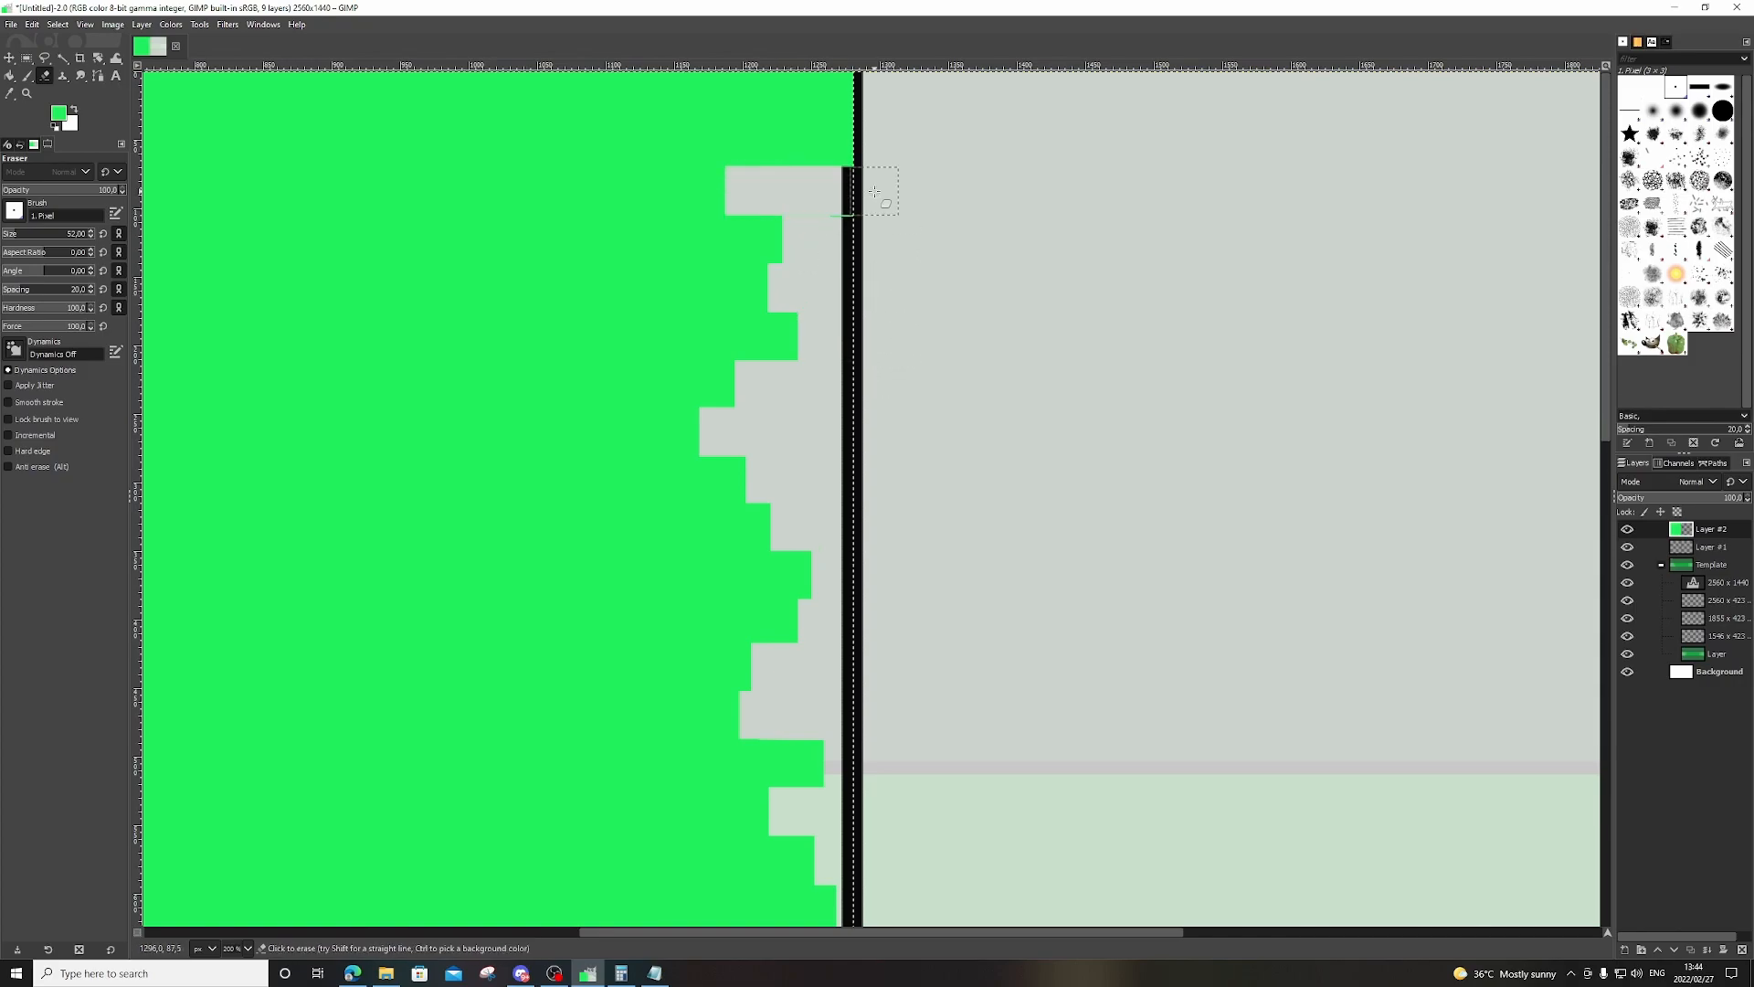
pyautogui.moveTo(786, 144); pyautogui.dragTo(850, 145)
pyautogui.scroll(-3, 983, 305)
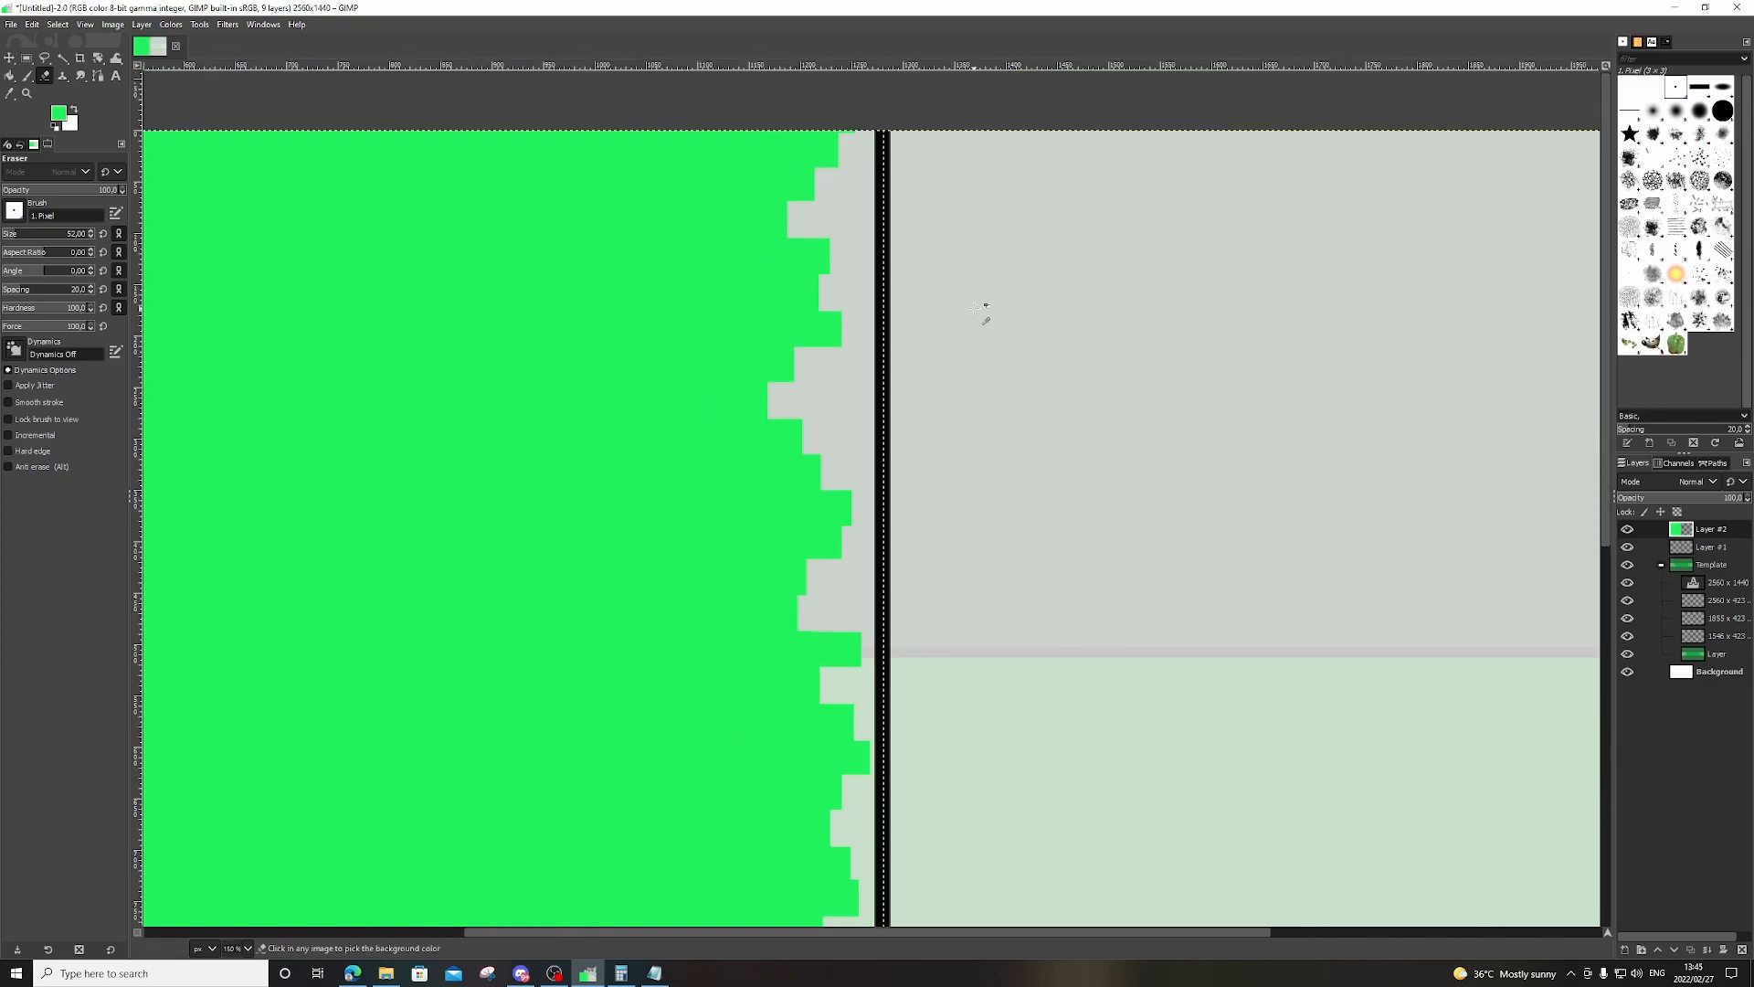
pyautogui.scroll(1, 983, 304)
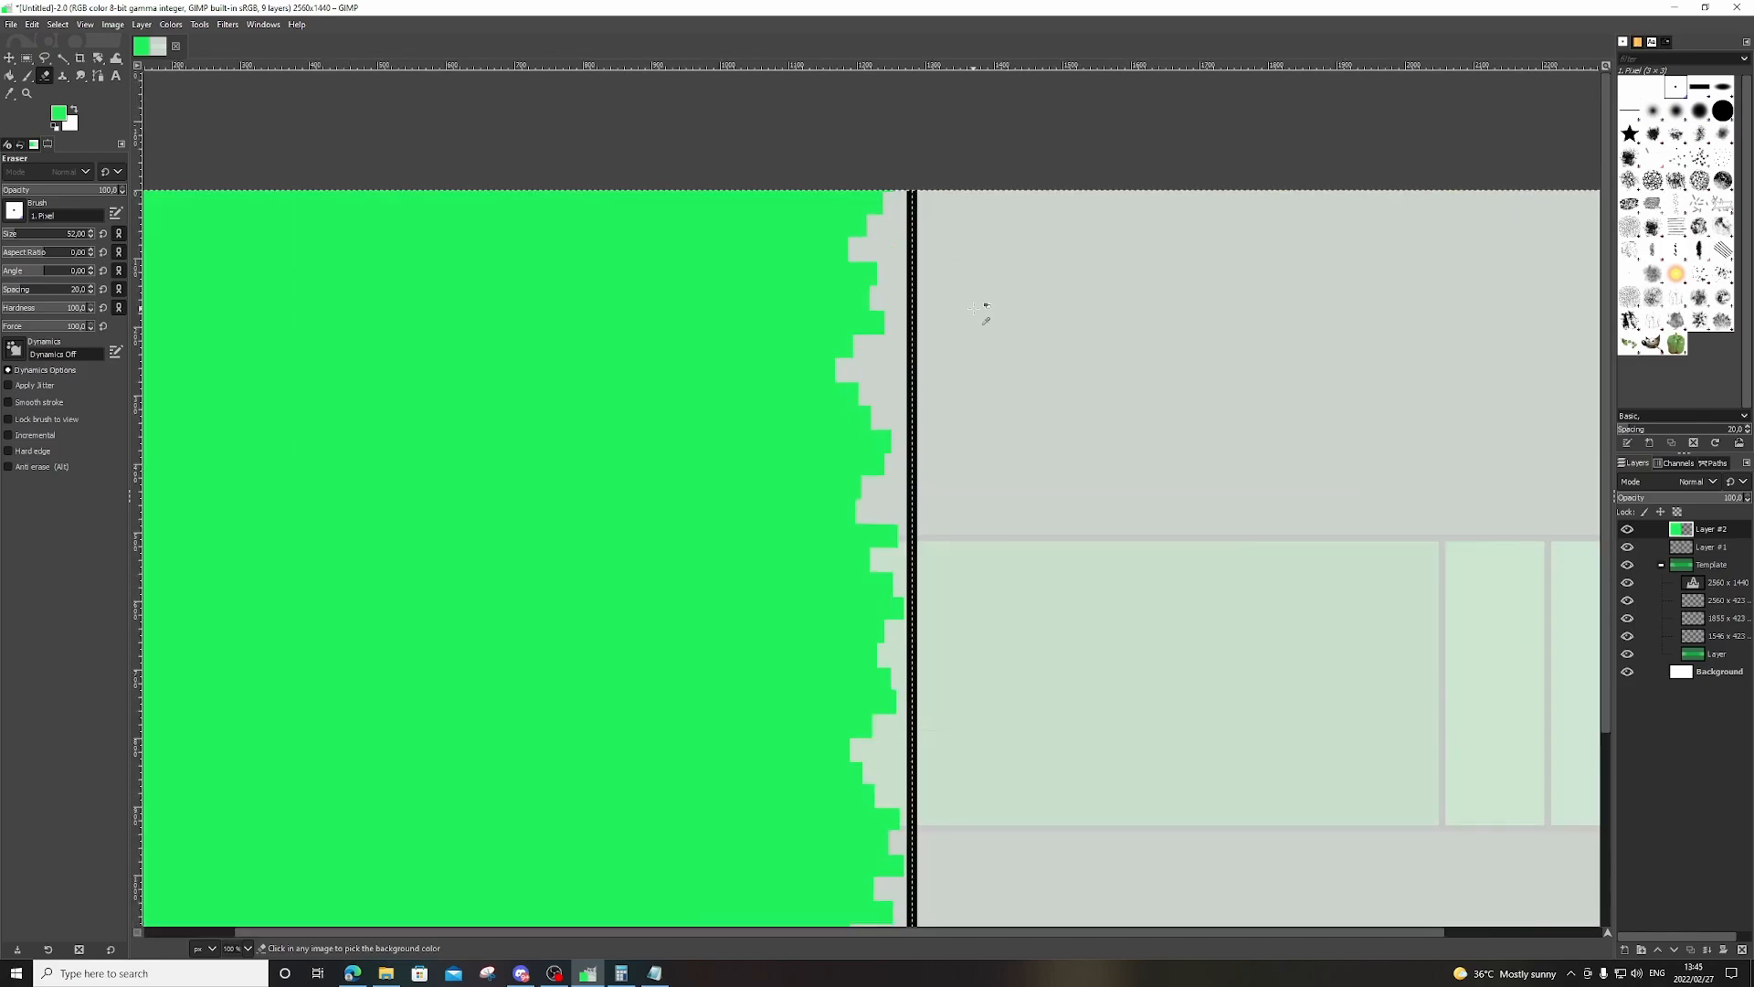
# Clear the selection and scatter green squares along and beyond the jagged edge with the Paintbrush.
pyautogui.click(28, 78)
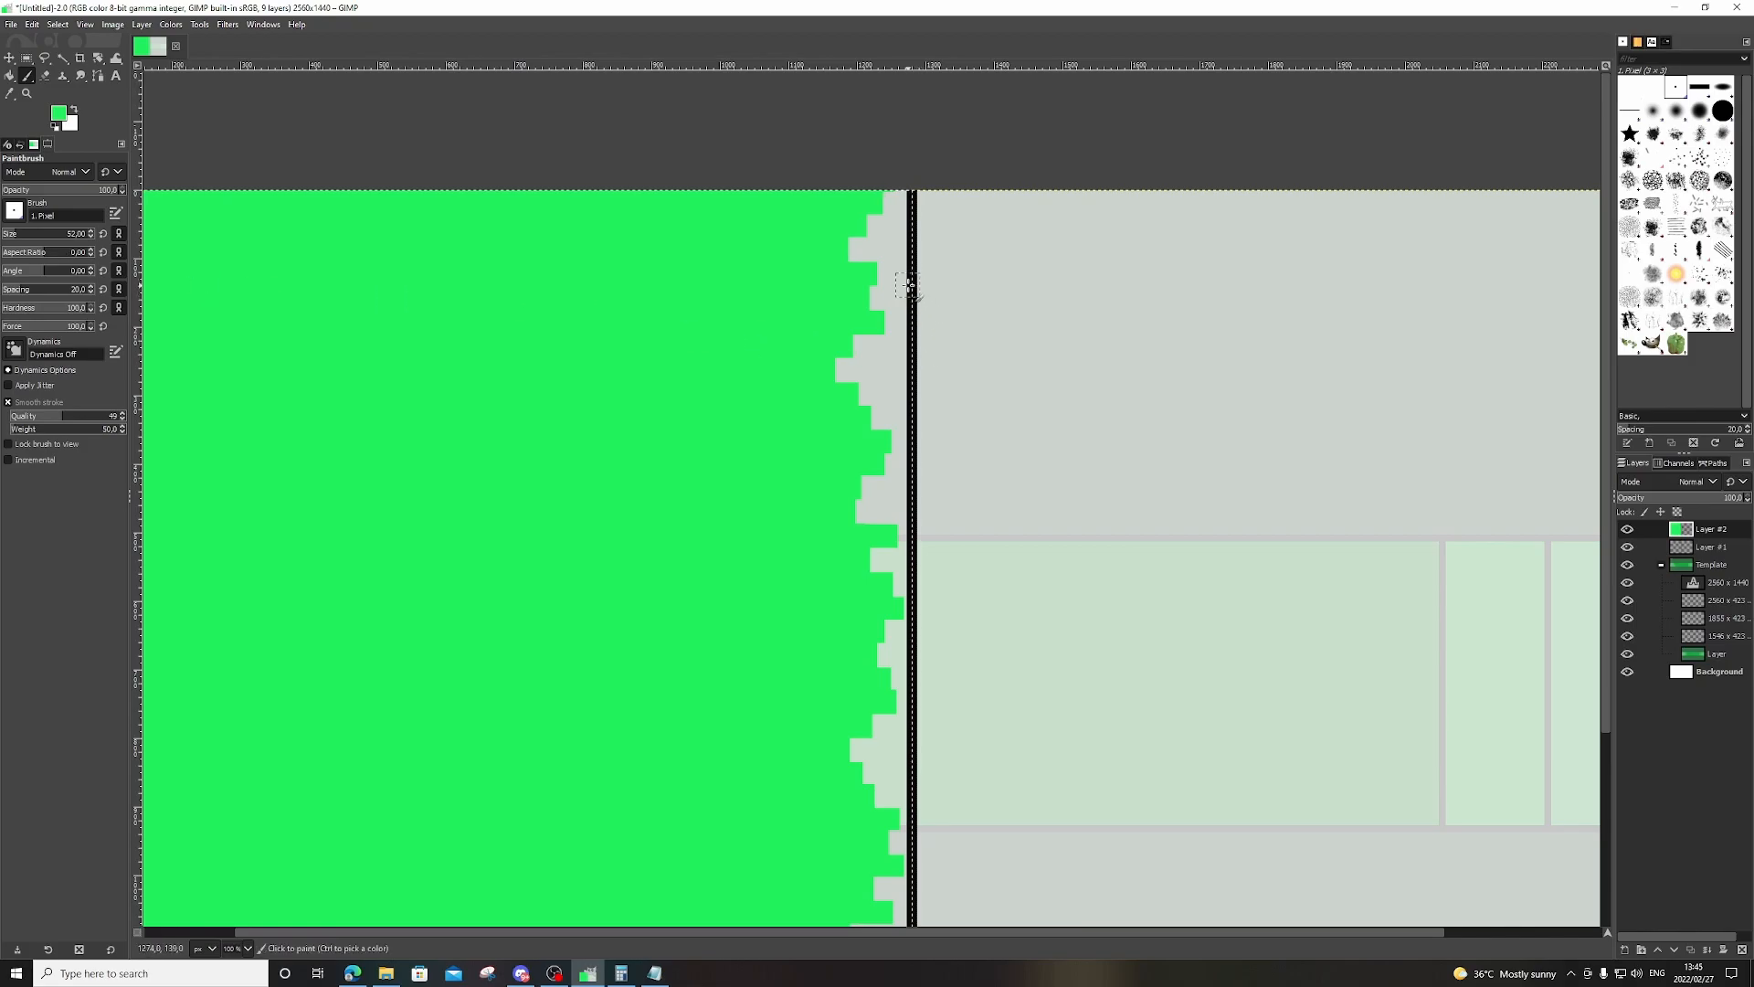
pyautogui.click(903, 247)
pyautogui.click(57, 25)
pyautogui.click(70, 59)
pyautogui.click(910, 355)
pyautogui.click(938, 434)
pyautogui.click(905, 496)
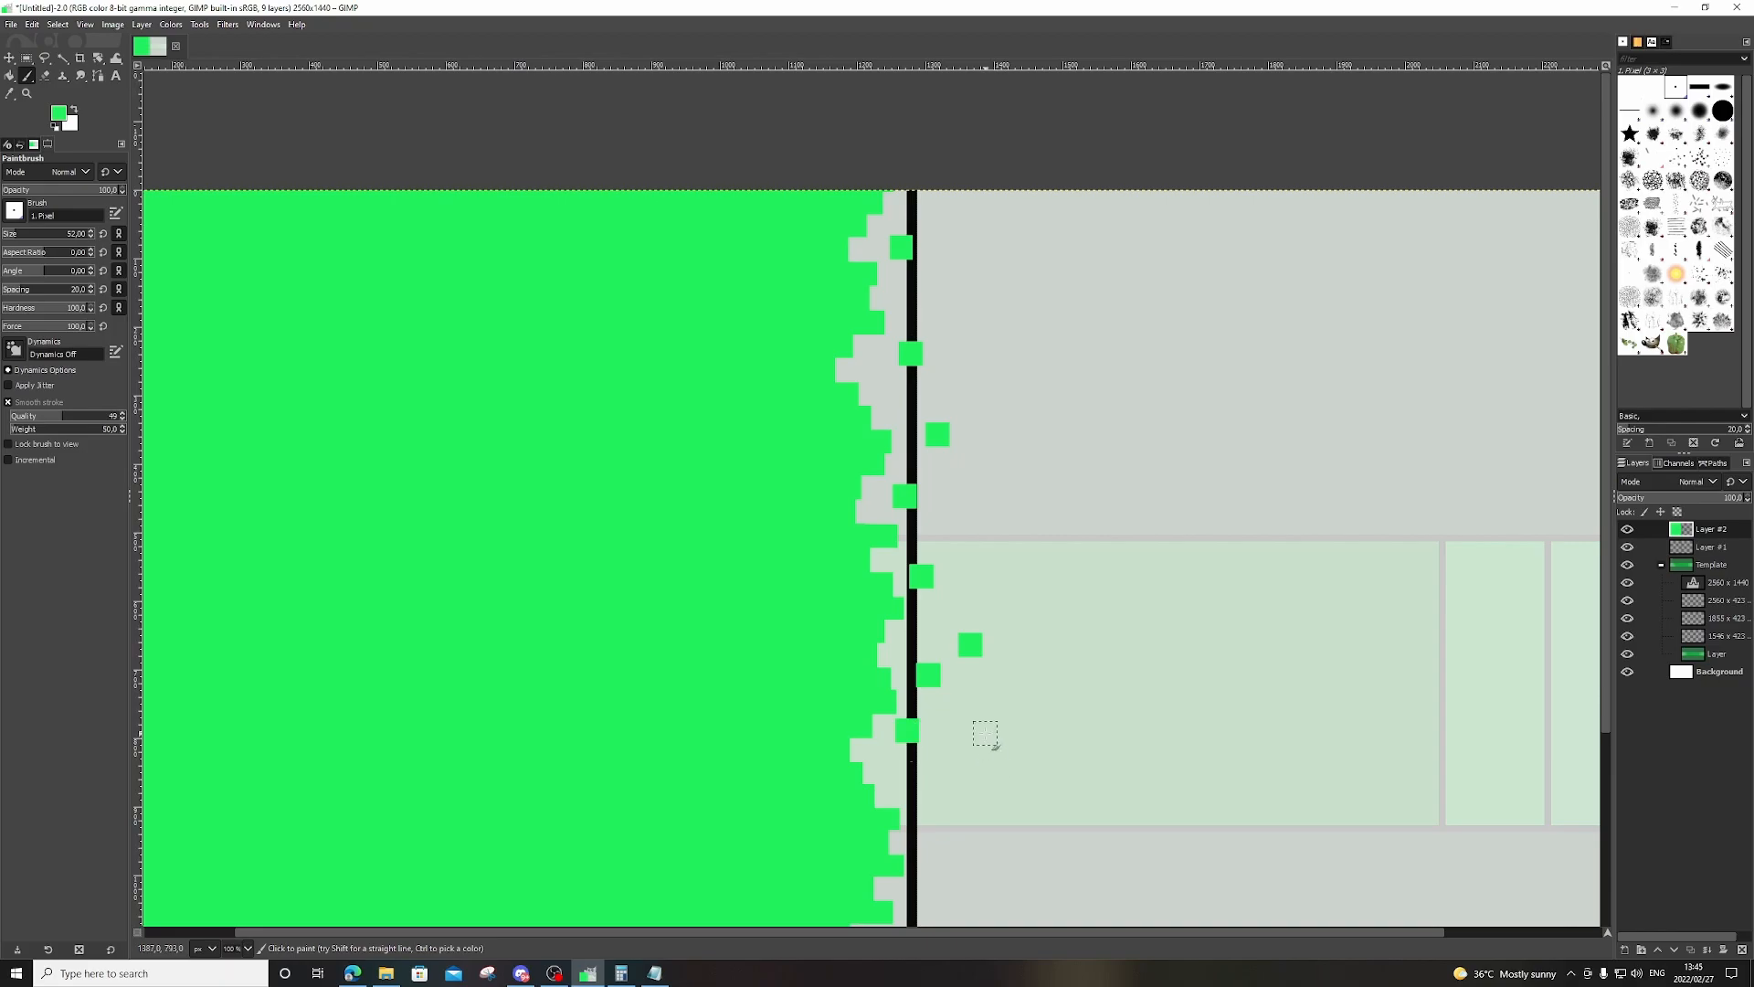
pyautogui.scroll(-2, 991, 751)
pyautogui.click(964, 260)
pyautogui.click(950, 179)
pyautogui.click(971, 92)
pyautogui.click(974, 413)
pyautogui.scroll(-2, 940, 571)
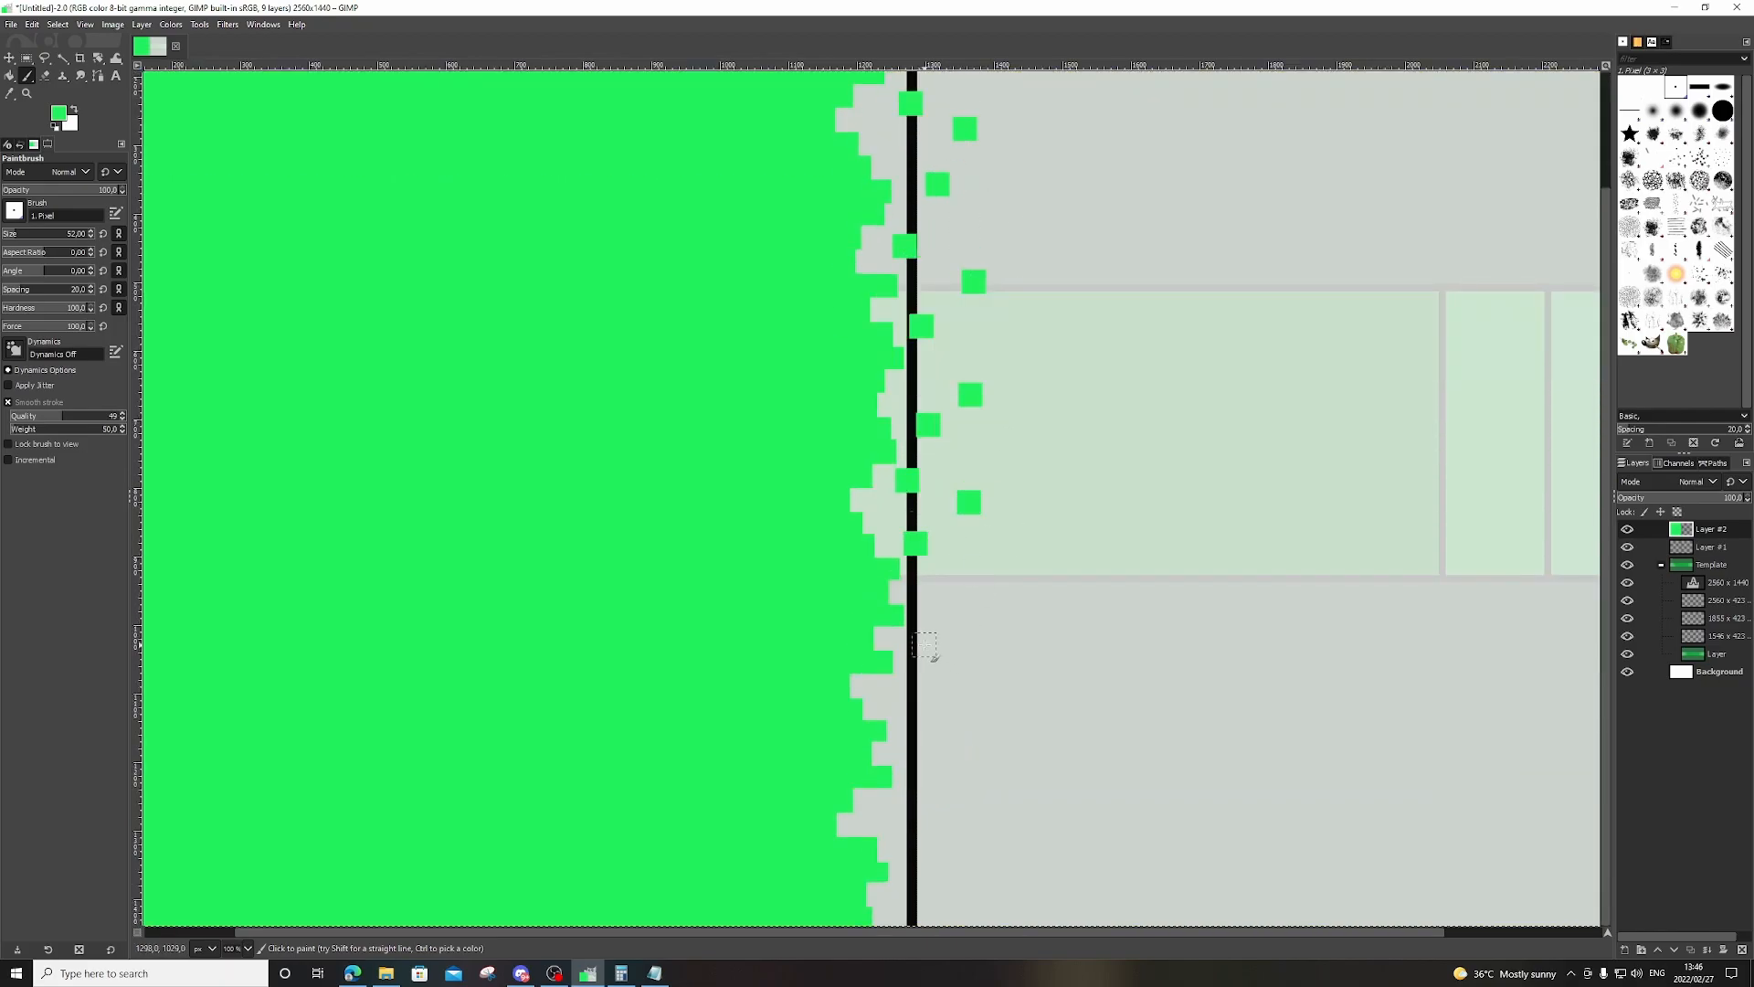
pyautogui.click(907, 751)
pyautogui.click(965, 705)
pyautogui.click(1021, 618)
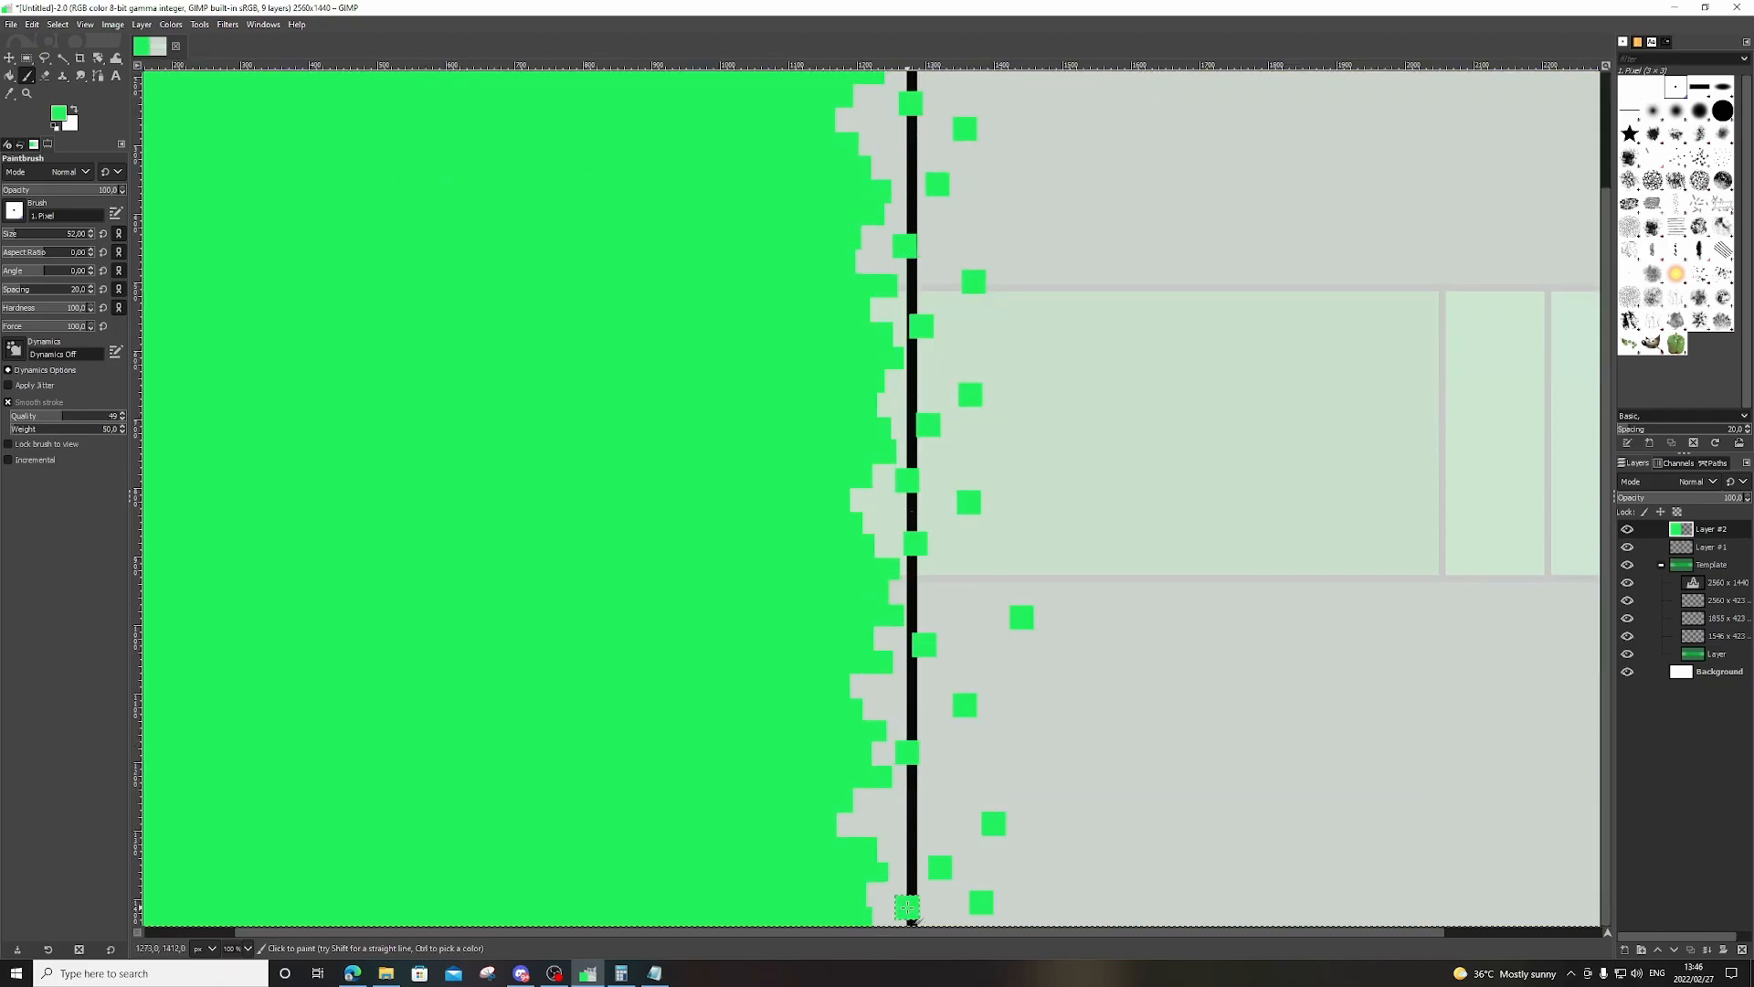
# Add a new layer and move it directly below the green Layer #2.
pyautogui.scroll(2, 1108, 758)
pyautogui.click(1627, 530)
pyautogui.click(1627, 529)
pyautogui.rightClick(1705, 536)
pyautogui.click(1625, 151)
pyautogui.click(1654, 352)
pyautogui.moveTo(1706, 530); pyautogui.dragTo(1711, 559)
# Set the foreground colour to black and bucket-fill the new layer beneath the green one.
pyautogui.click(10, 76)
pyautogui.click(57, 114)
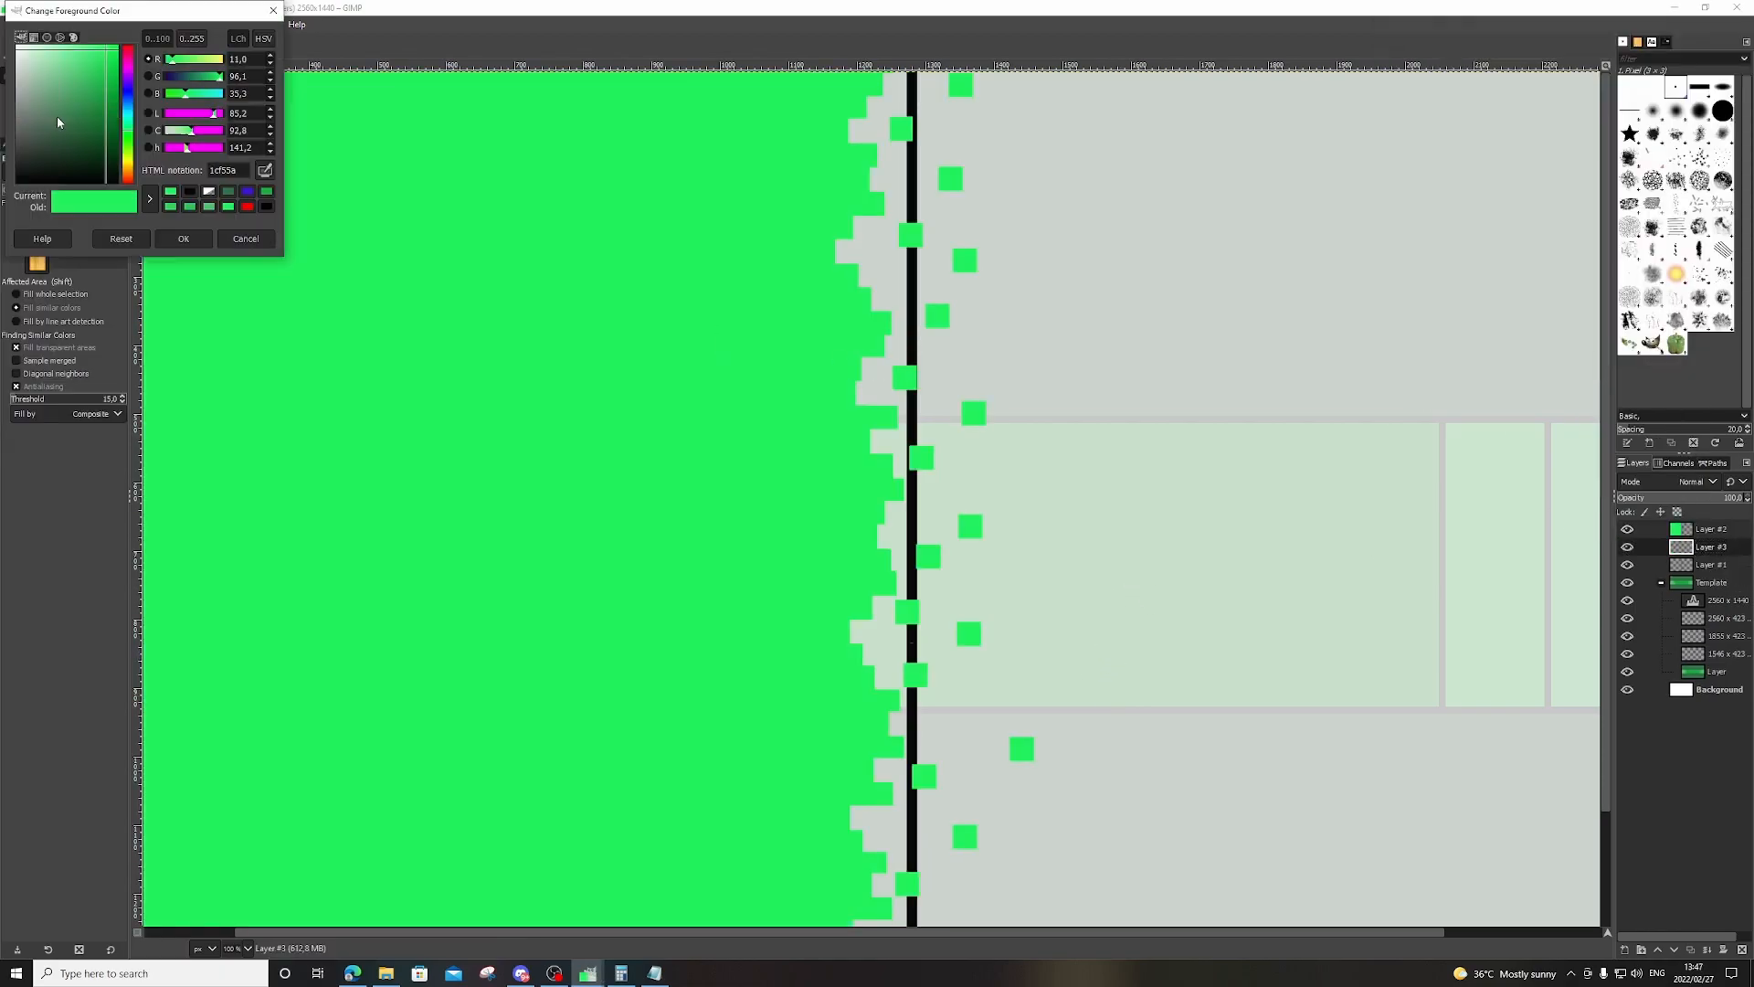
pyautogui.moveTo(58, 122); pyautogui.dragTo(18, 182)
pyautogui.click(184, 238)
pyautogui.click(1138, 338)
# Hide Layer #1 with the centre line and undo the trial erasure on the black layer.
pyautogui.click(45, 76)
pyautogui.click(904, 301)
pyautogui.click(1627, 565)
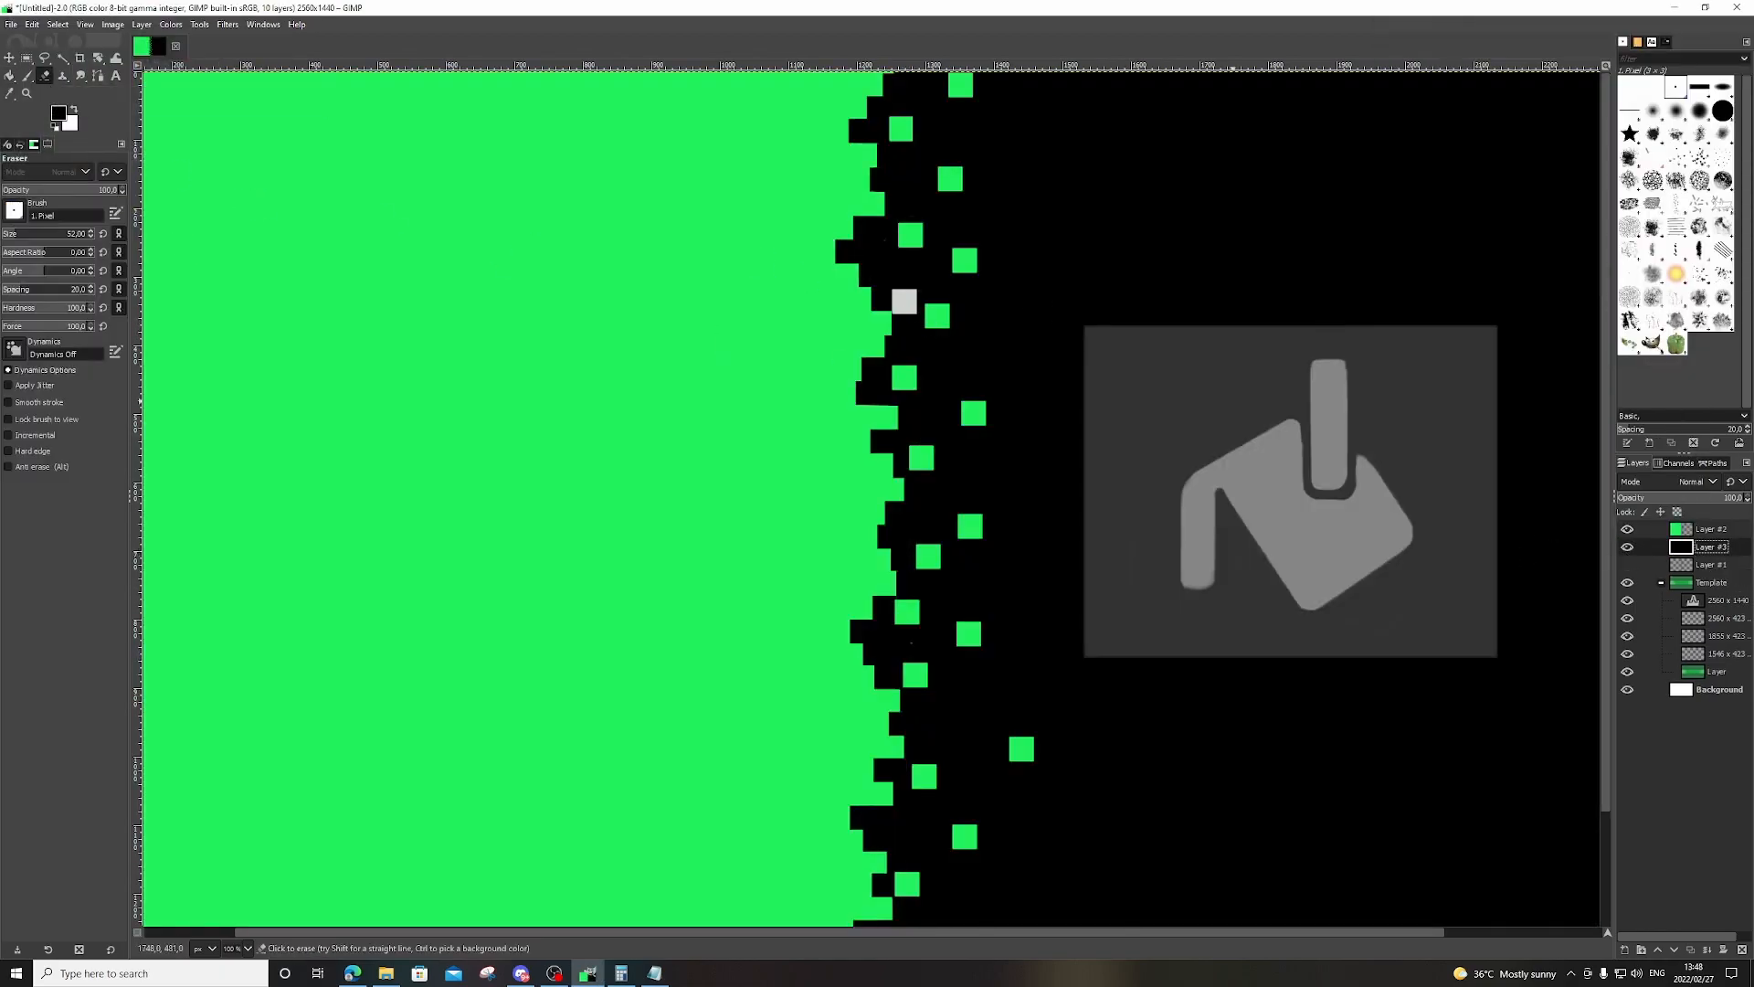
pyautogui.click(1628, 564)
pyautogui.press('x')
pyautogui.click(903, 308)
pyautogui.hotkey('ctrl', 'z')
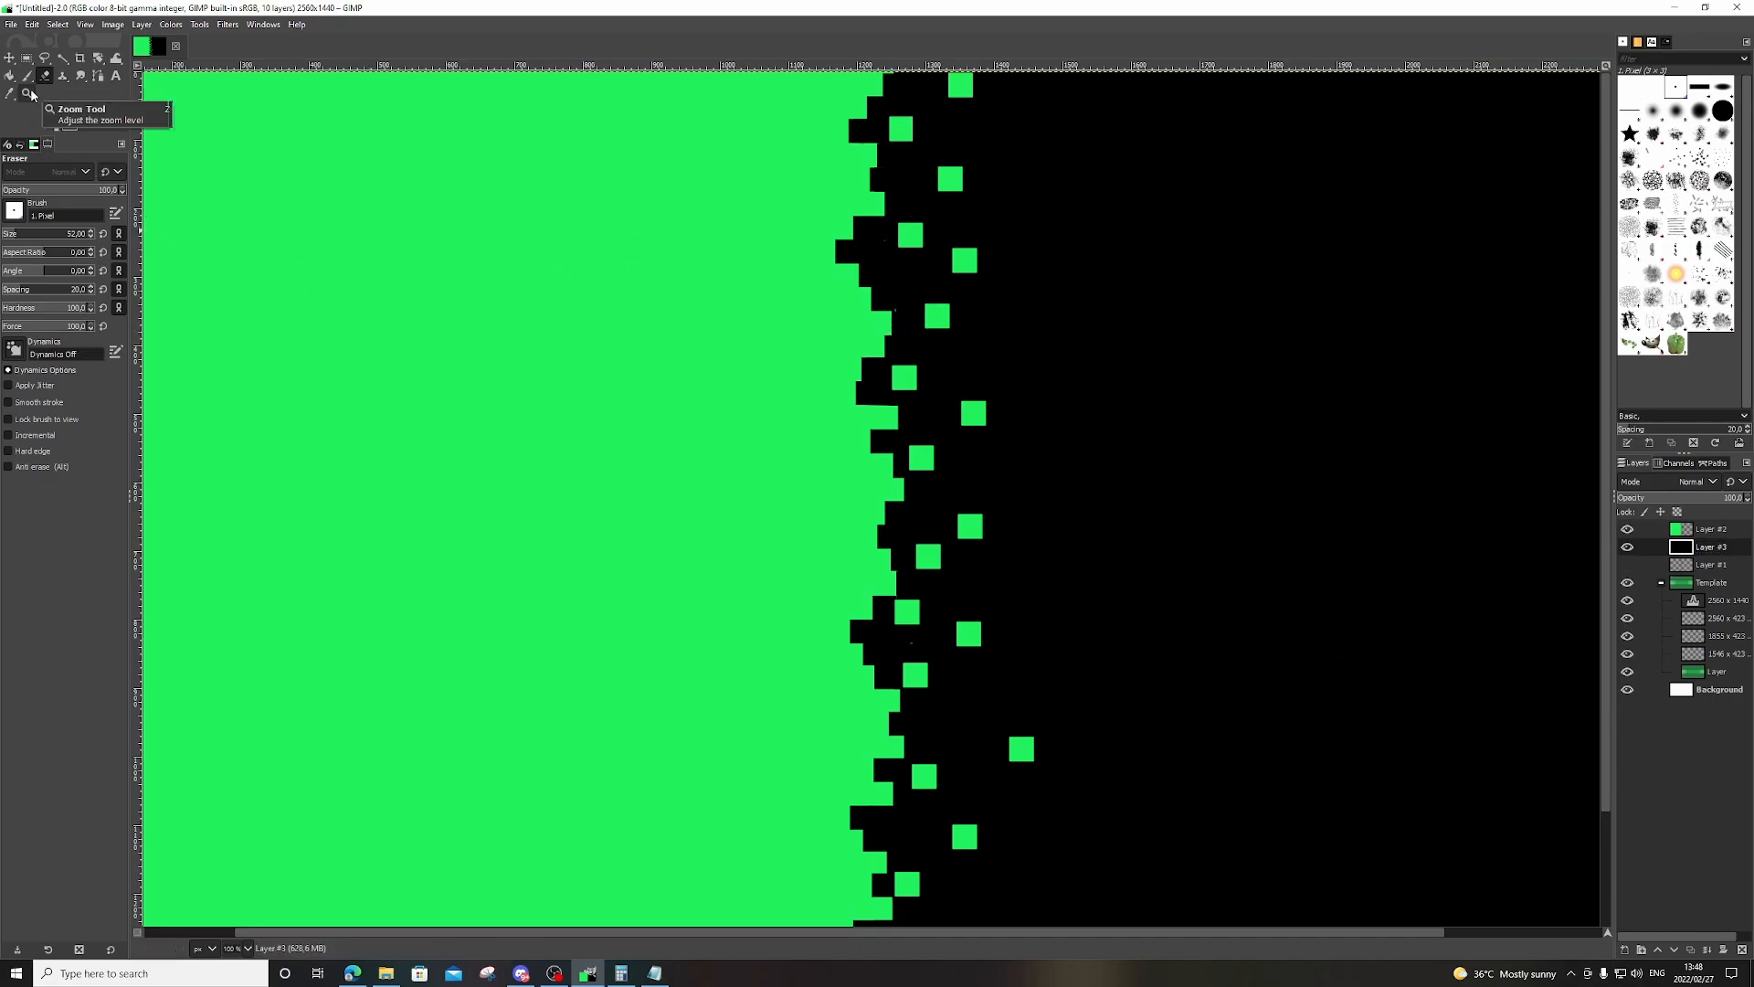
# Load green as the background colour with black in the foreground, and prepare a smaller Paintbrush on Layer #2.
pyautogui.click(10, 76)
pyautogui.click(58, 113)
pyautogui.click(190, 192)
pyautogui.click(183, 239)
pyautogui.scroll(4, 905, 229)
pyautogui.click(28, 76)
pyautogui.click(74, 110)
pyautogui.click(1700, 534)
pyautogui.scroll(-6, 926, 463)
pyautogui.click(7, 234)
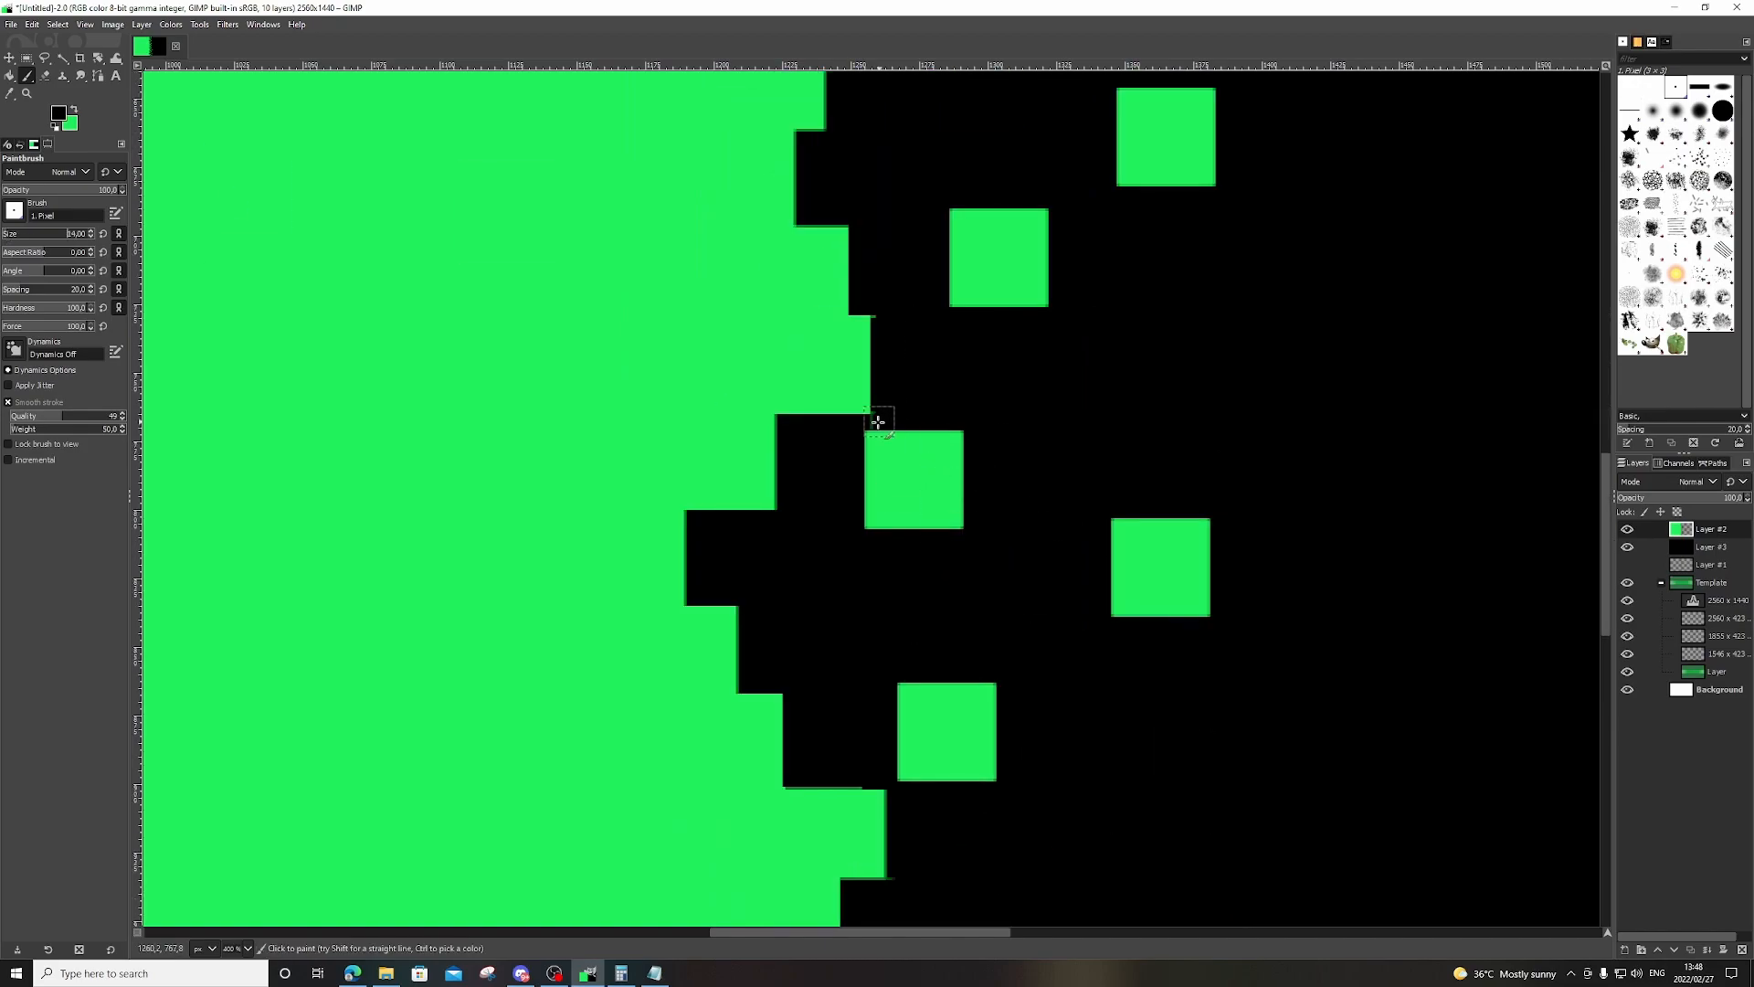
# Paint over the dark green fringe pixels along the jagged edge in black with a 3 px Paintbrush.
pyautogui.scroll(4, 878, 428)
pyautogui.scroll(-8, 878, 428)
pyautogui.scroll(4, 874, 425)
pyautogui.moveTo(869, 403); pyautogui.dragTo(871, 431)
pyautogui.scroll(-4, 967, 421)
pyautogui.scroll(2, 956, 538)
pyautogui.scroll(4, 954, 537)
pyautogui.scroll(-4, 958, 474)
pyautogui.scroll(4, 958, 474)
pyautogui.scroll(-4, 795, 572)
pyautogui.scroll(4, 889, 560)
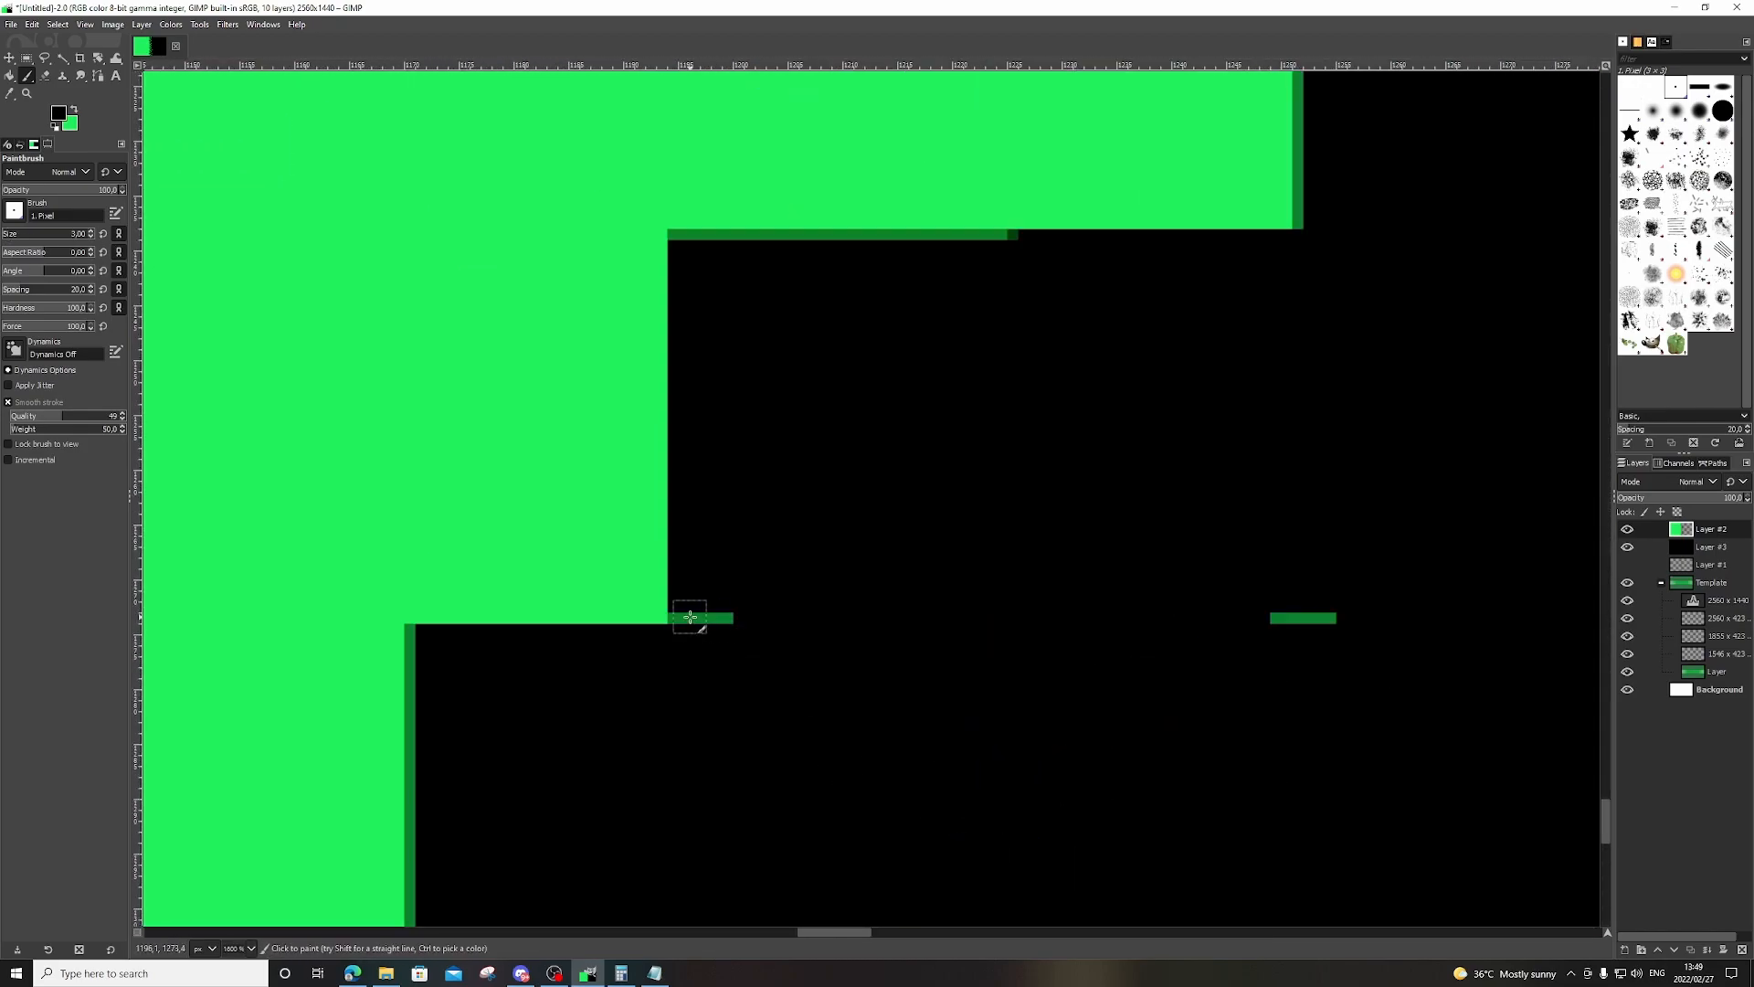
pyautogui.scroll(-3, 1234, 616)
pyautogui.scroll(5, 1148, 763)
pyautogui.moveTo(793, 662); pyautogui.dragTo(1322, 713)
# Sample the green, repaint the damaged corner of the green block with it, and sample black again as the foreground colour.
pyautogui.keyDown('ctrl'); pyautogui.click(1248, 731); pyautogui.keyUp('ctrl')
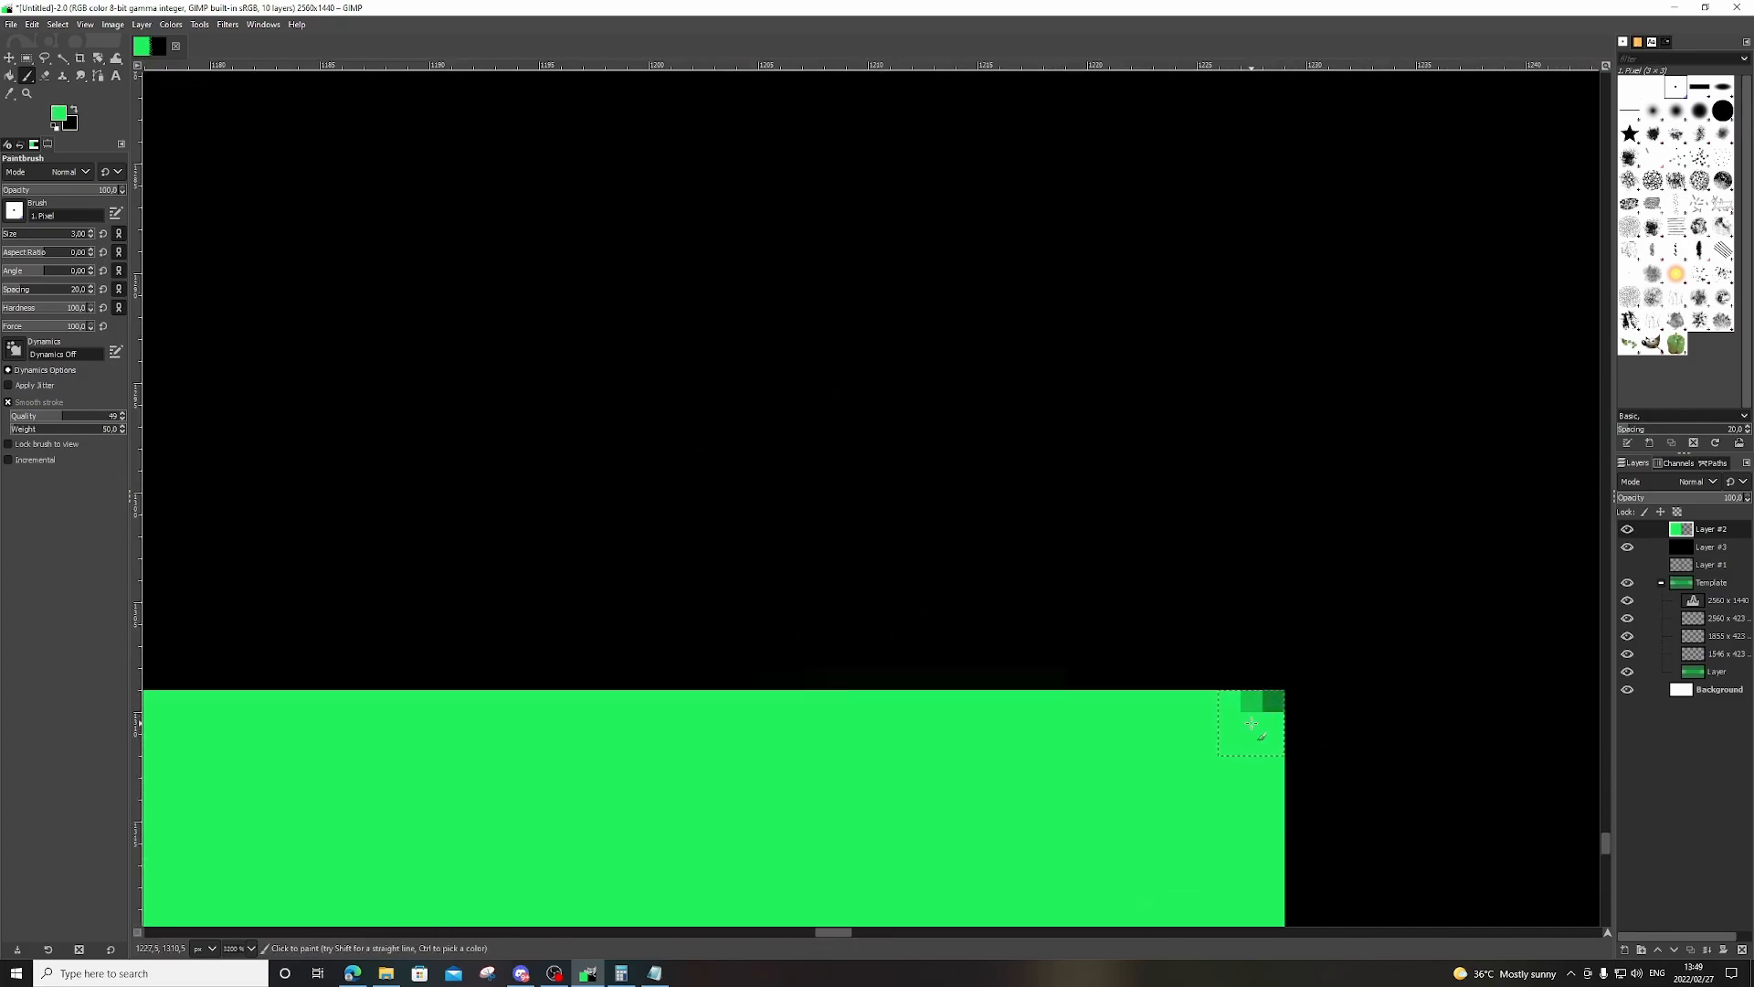
pyautogui.click(1251, 722)
pyautogui.keyDown('ctrl'); pyautogui.click(1465, 675); pyautogui.keyUp('ctrl')
pyautogui.scroll(-5, 1466, 674)
pyautogui.scroll(-4, 1470, 677)
pyautogui.scroll(4, 1045, 826)
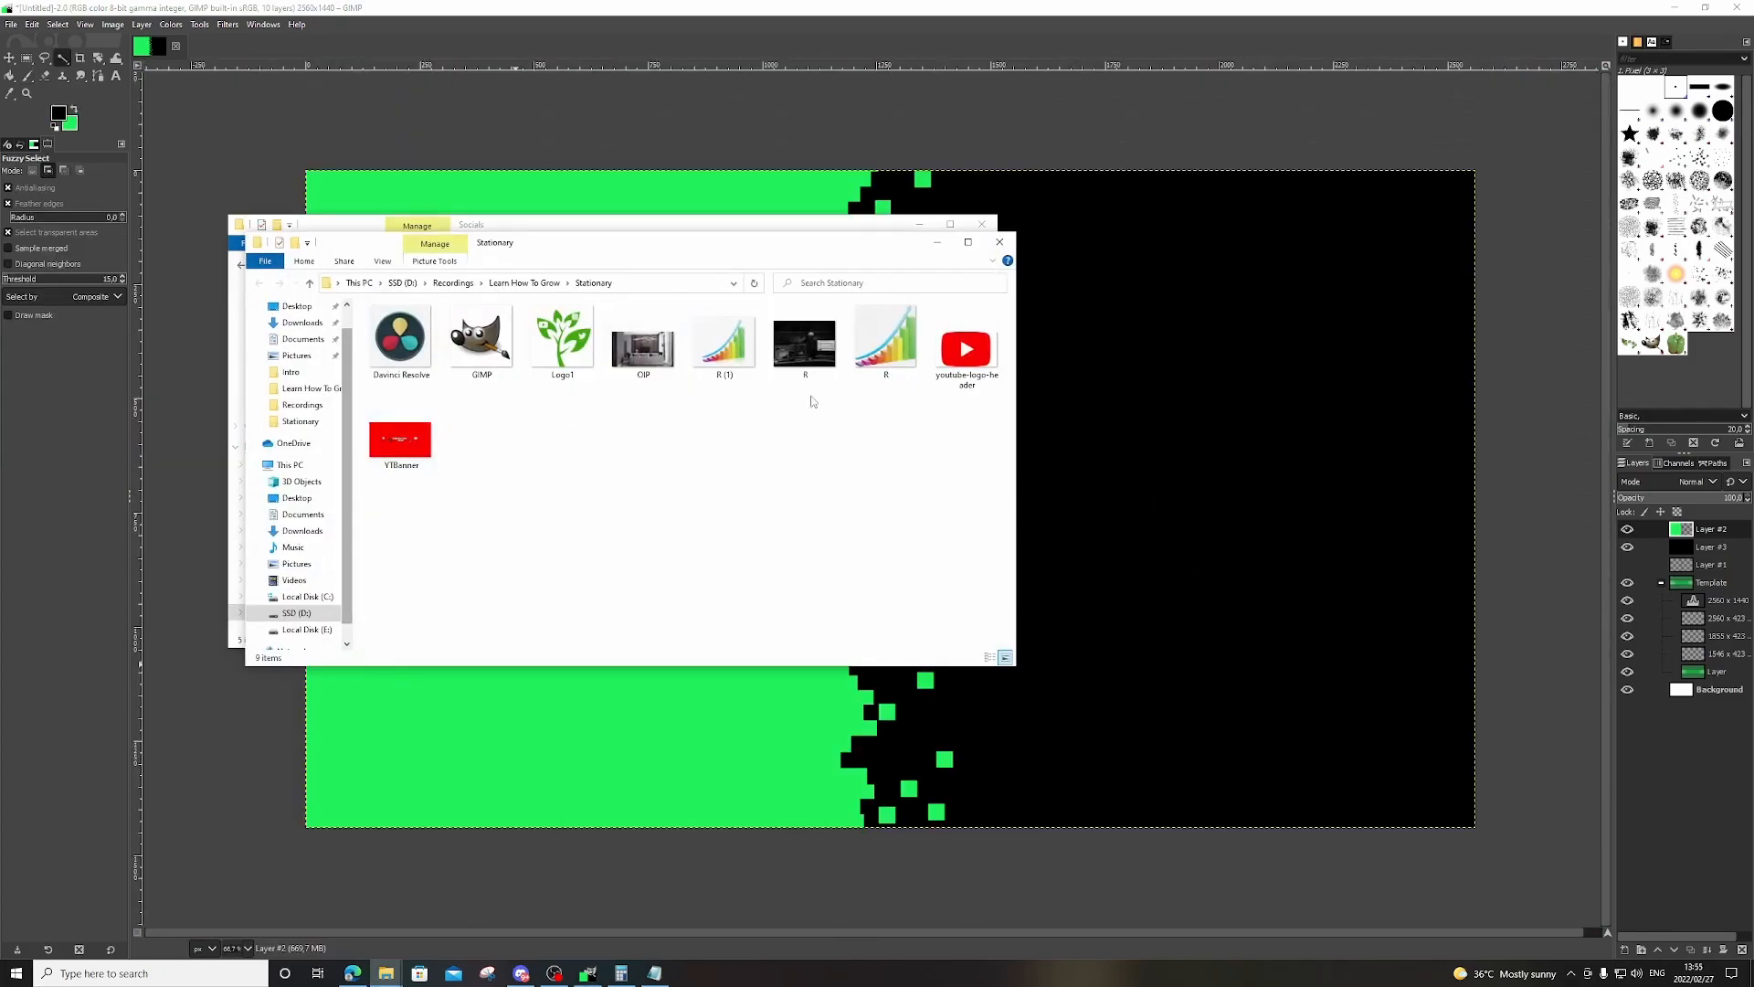
# Import the youtube-logo-header image as a layer, cut out its red logo shape with Fuzzy Select, and hide that layer.
pyautogui.moveTo(974, 368); pyautogui.dragTo(1095, 423)
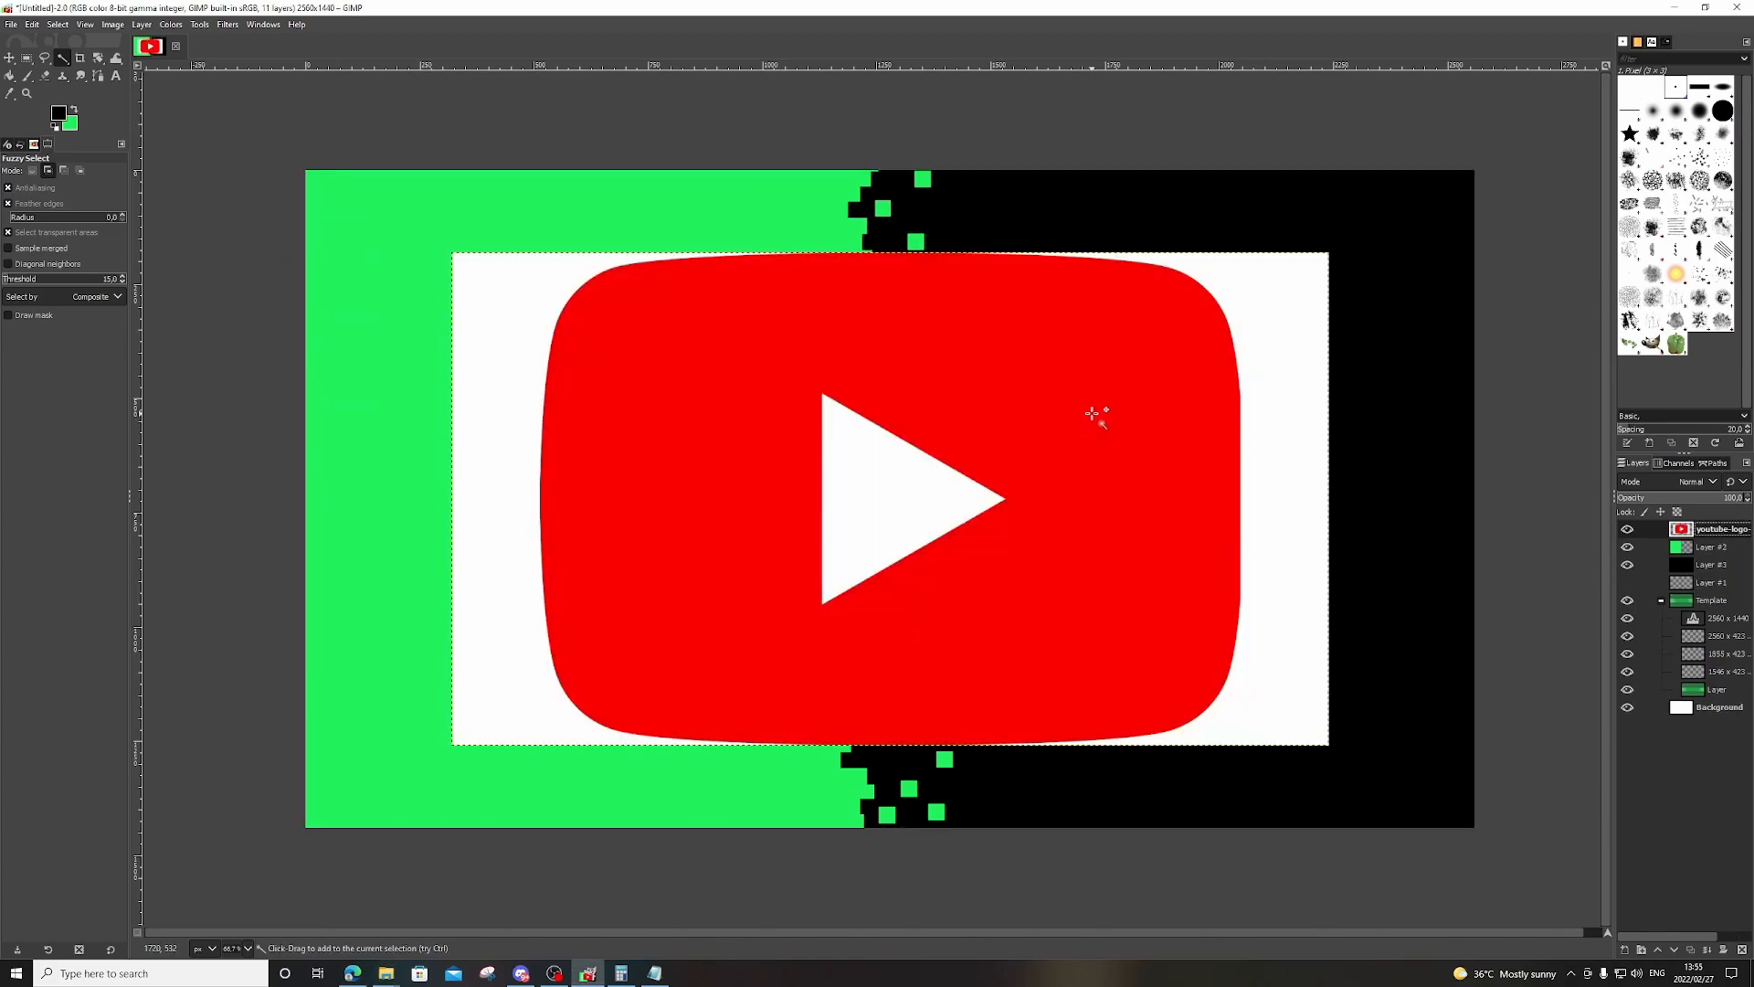
pyautogui.click(1053, 379)
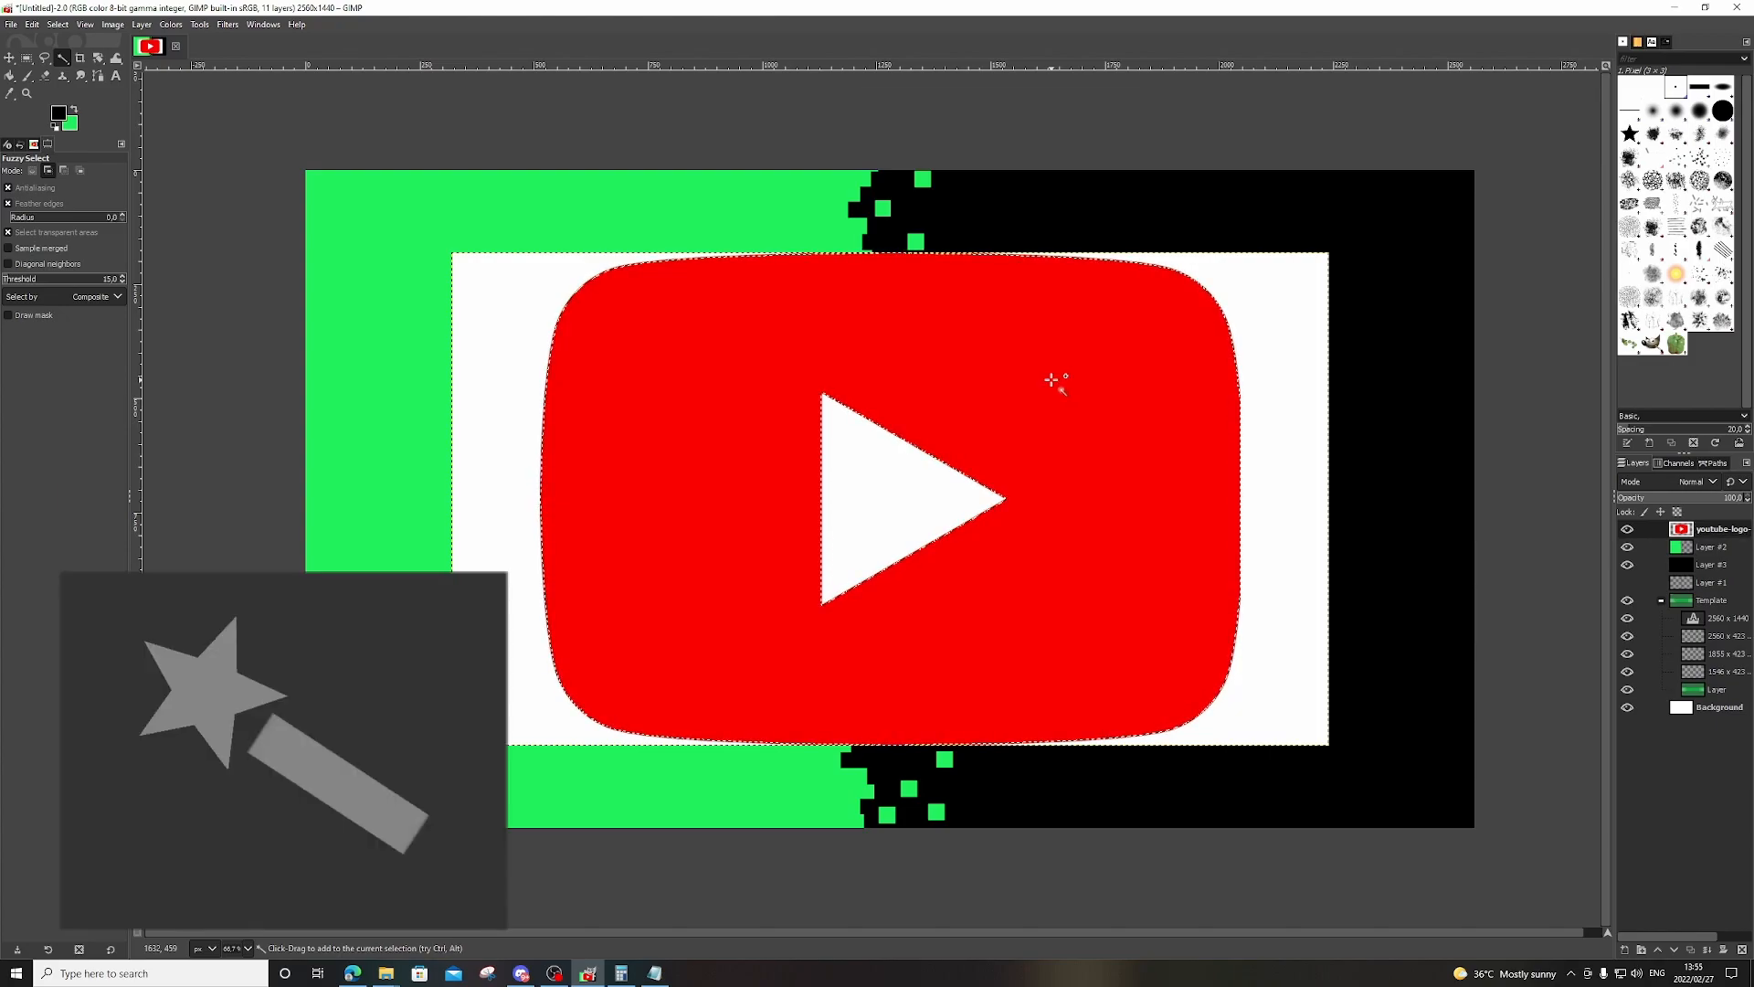
pyautogui.hotkey('ctrl', 'x')
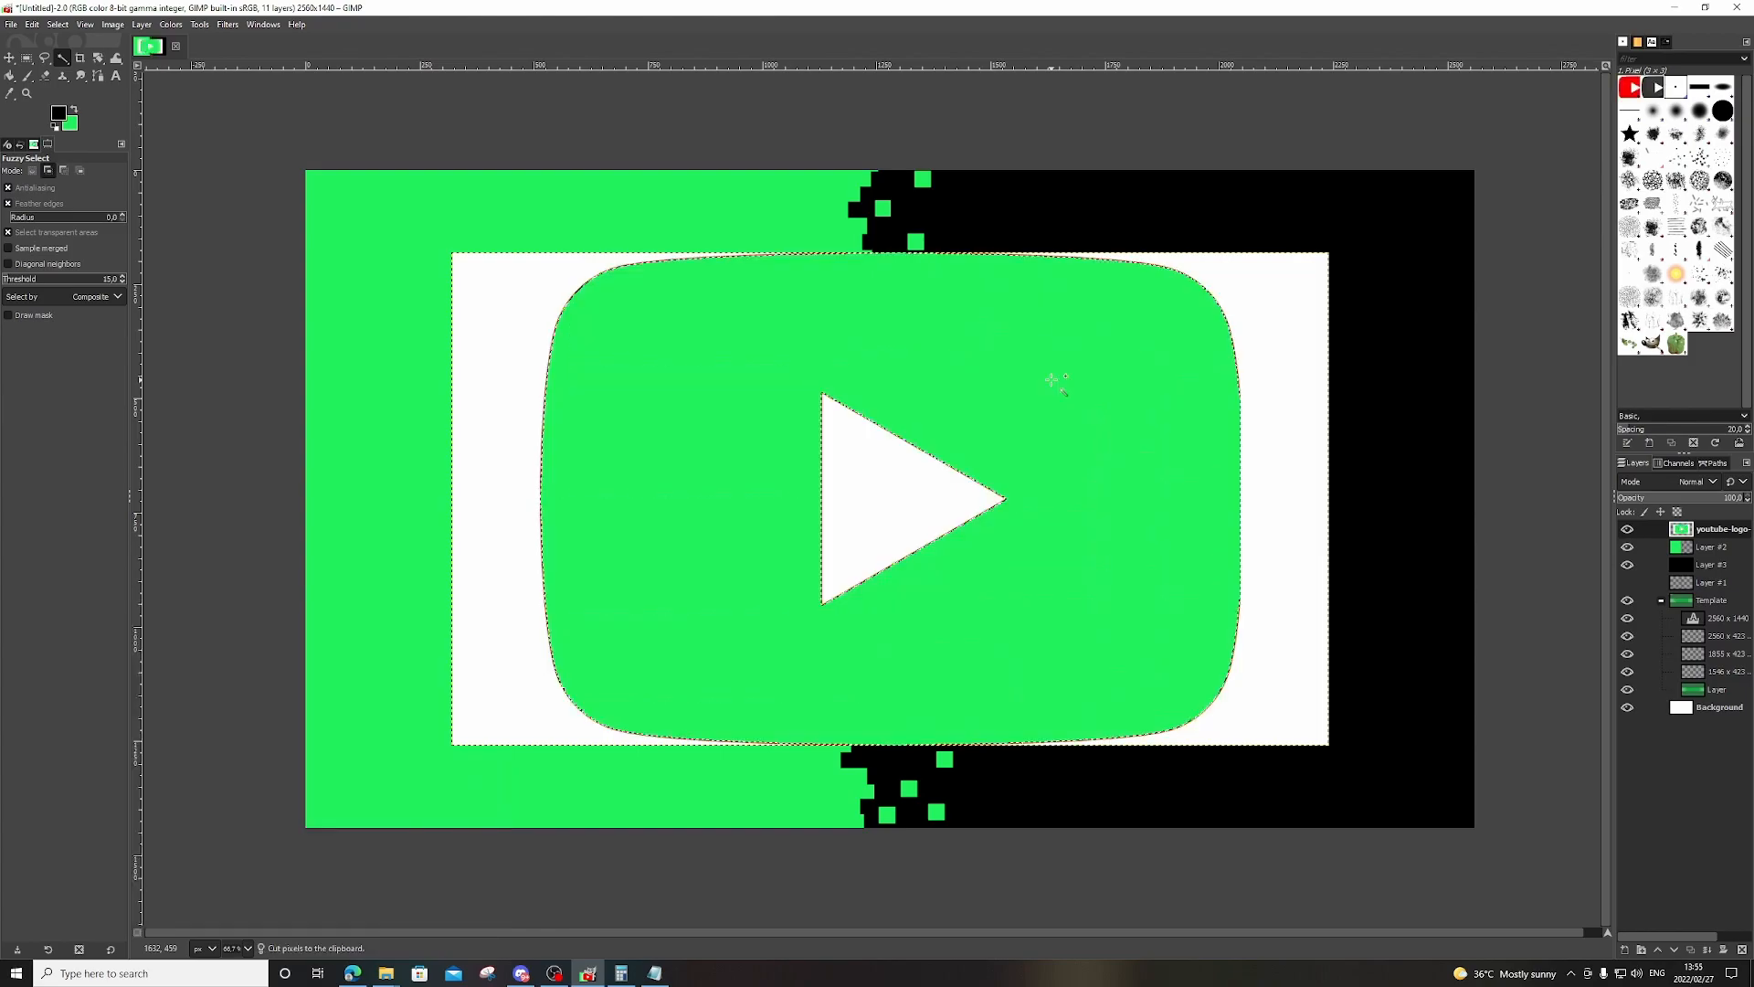
pyautogui.click(1627, 530)
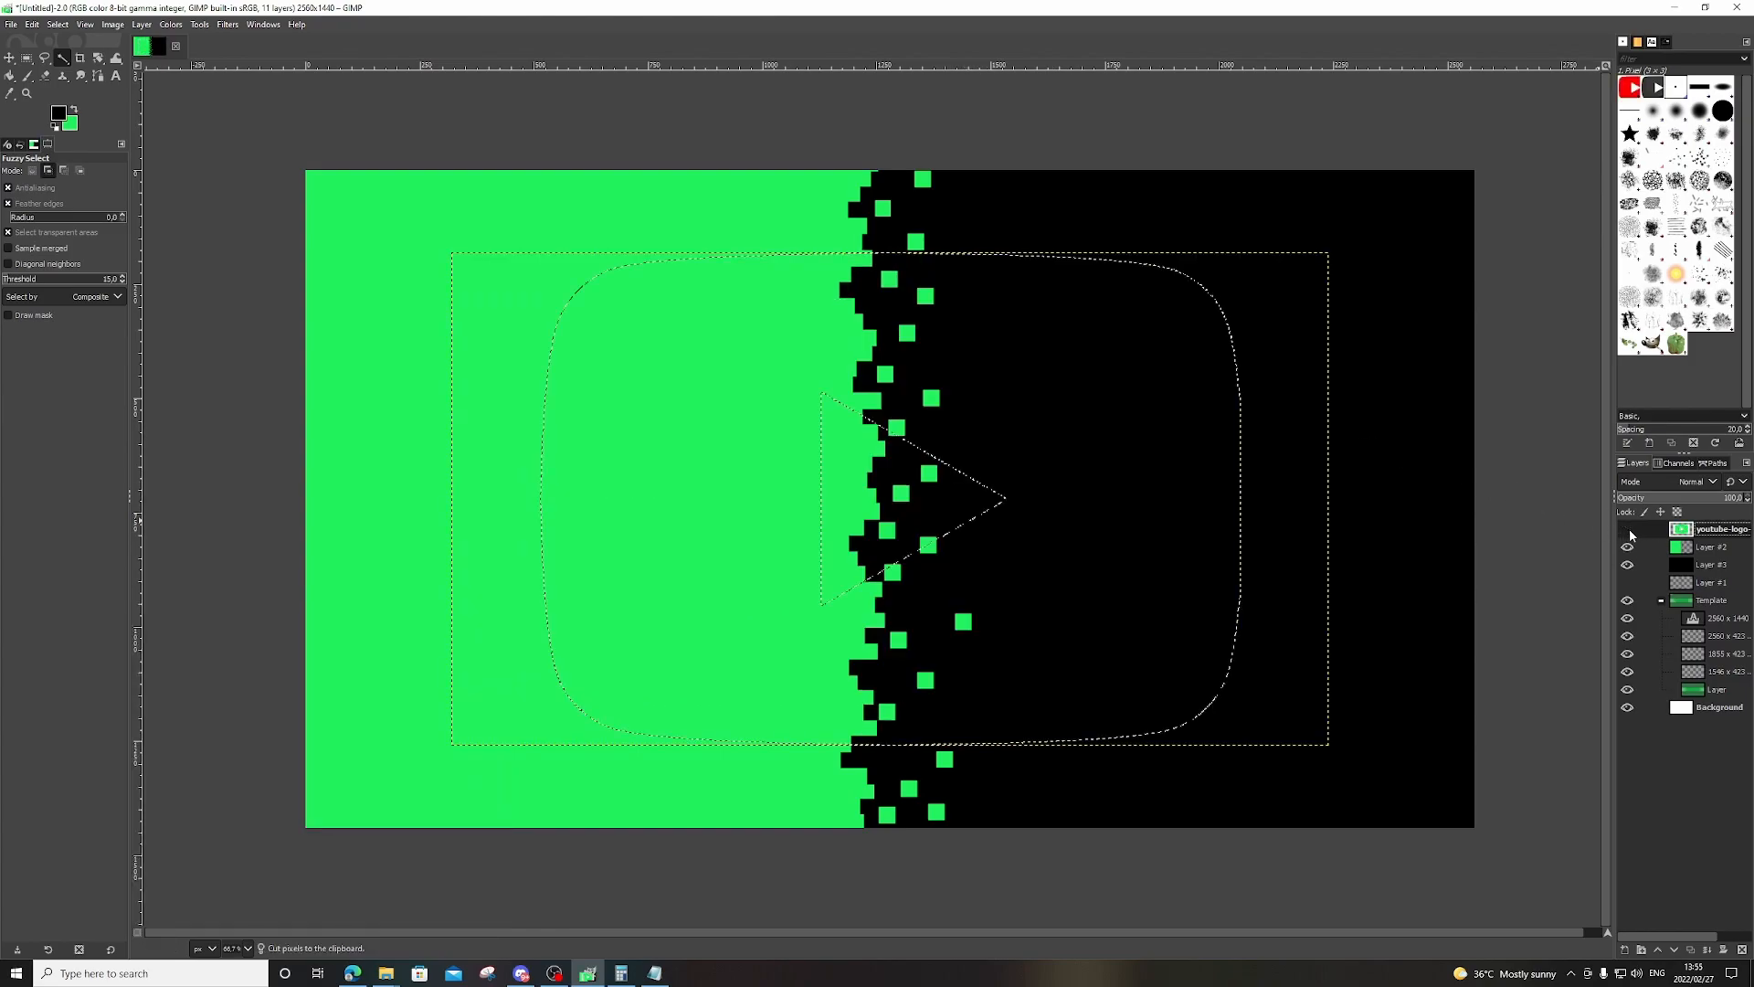
# Clear the selection, add a transparent 2560 x 1440 px layer, and paste and anchor the red logo on it.
pyautogui.click(56, 25)
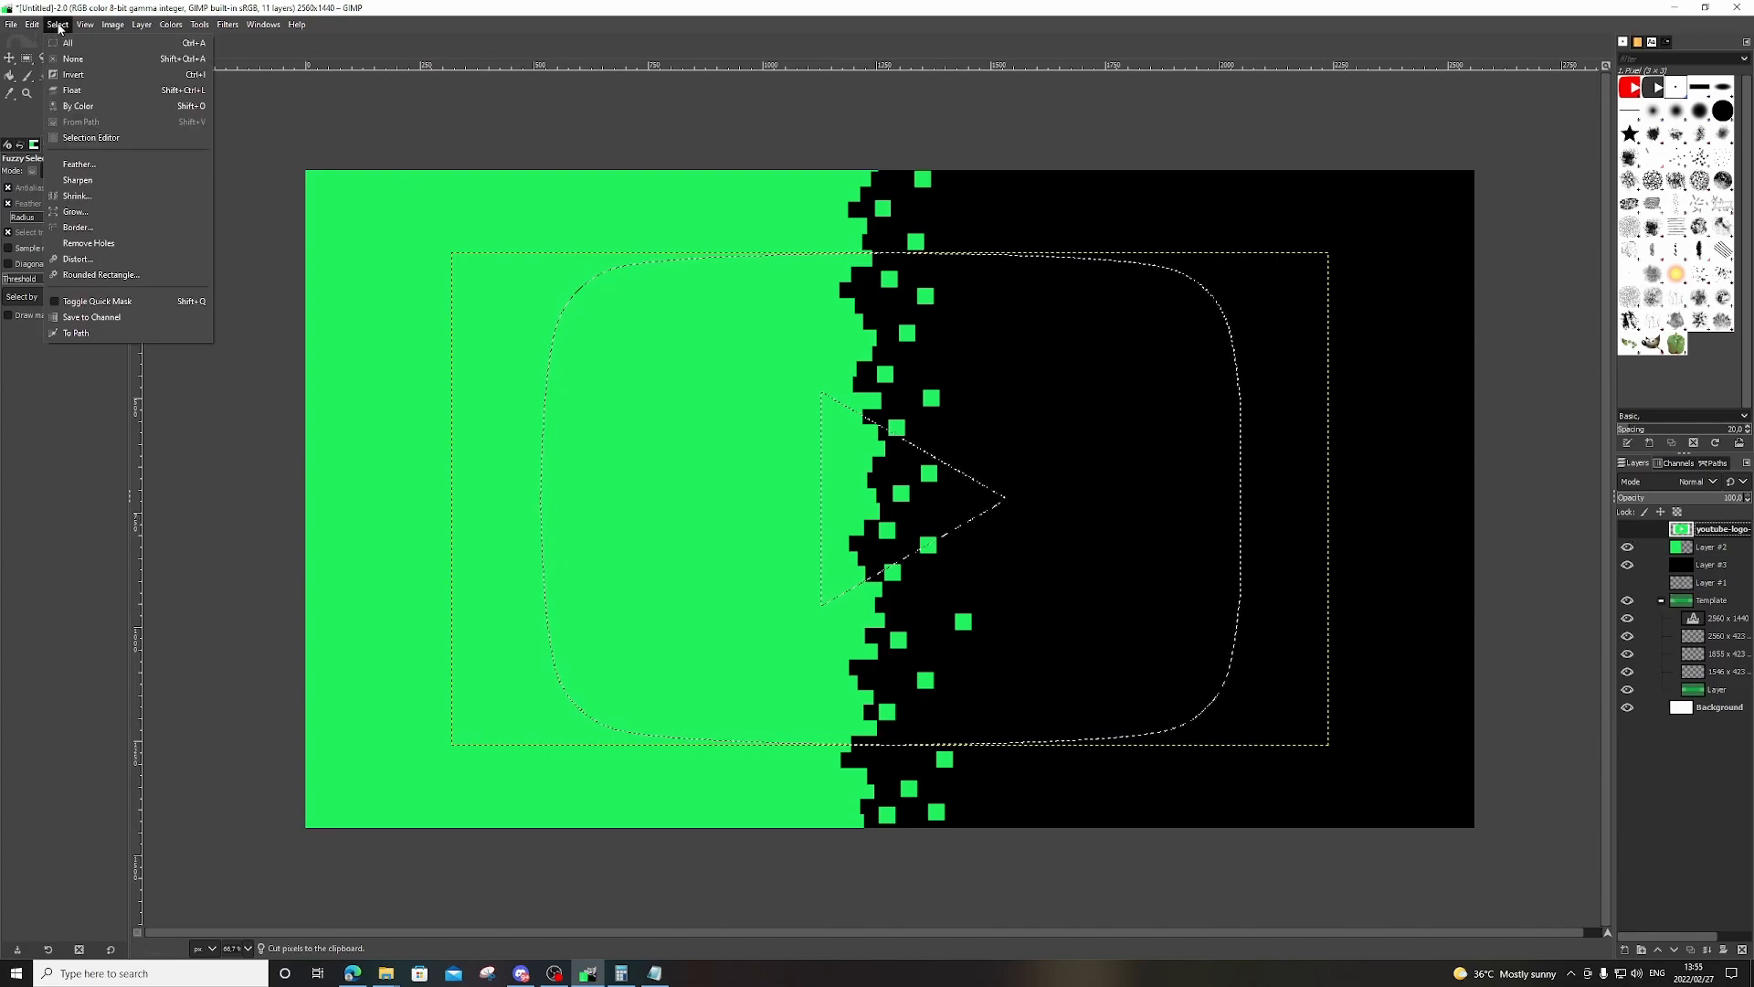
pyautogui.click(84, 62)
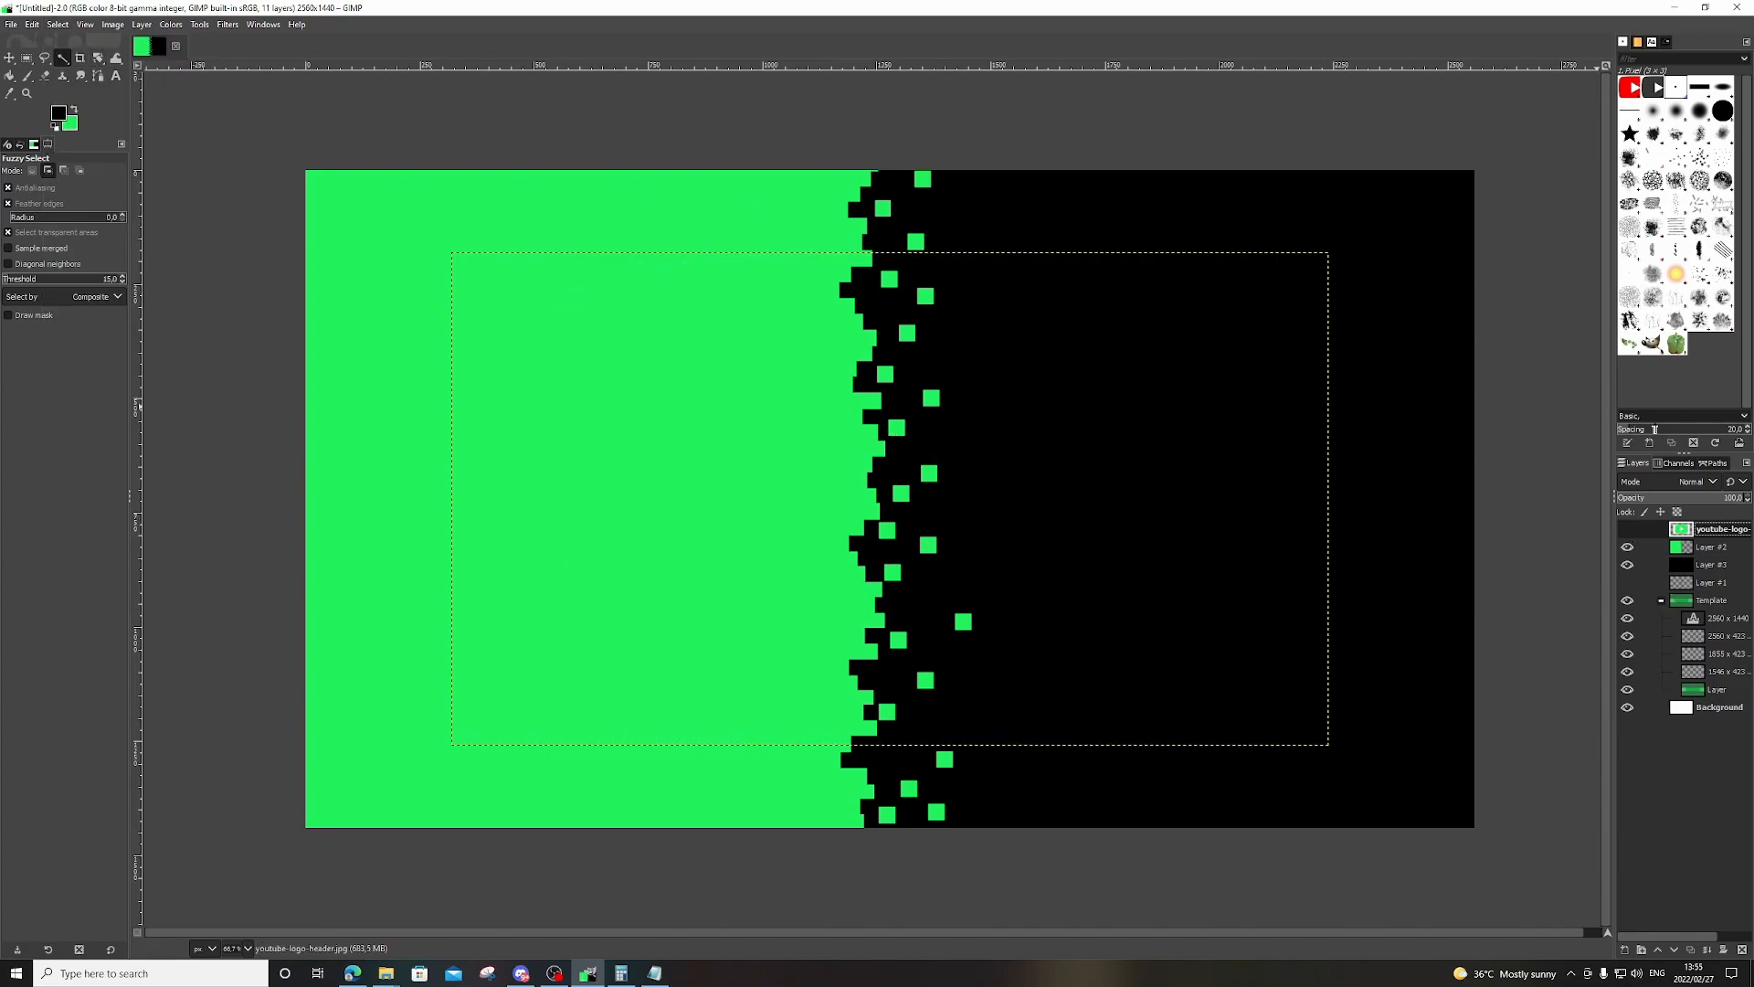
pyautogui.rightClick(1699, 530)
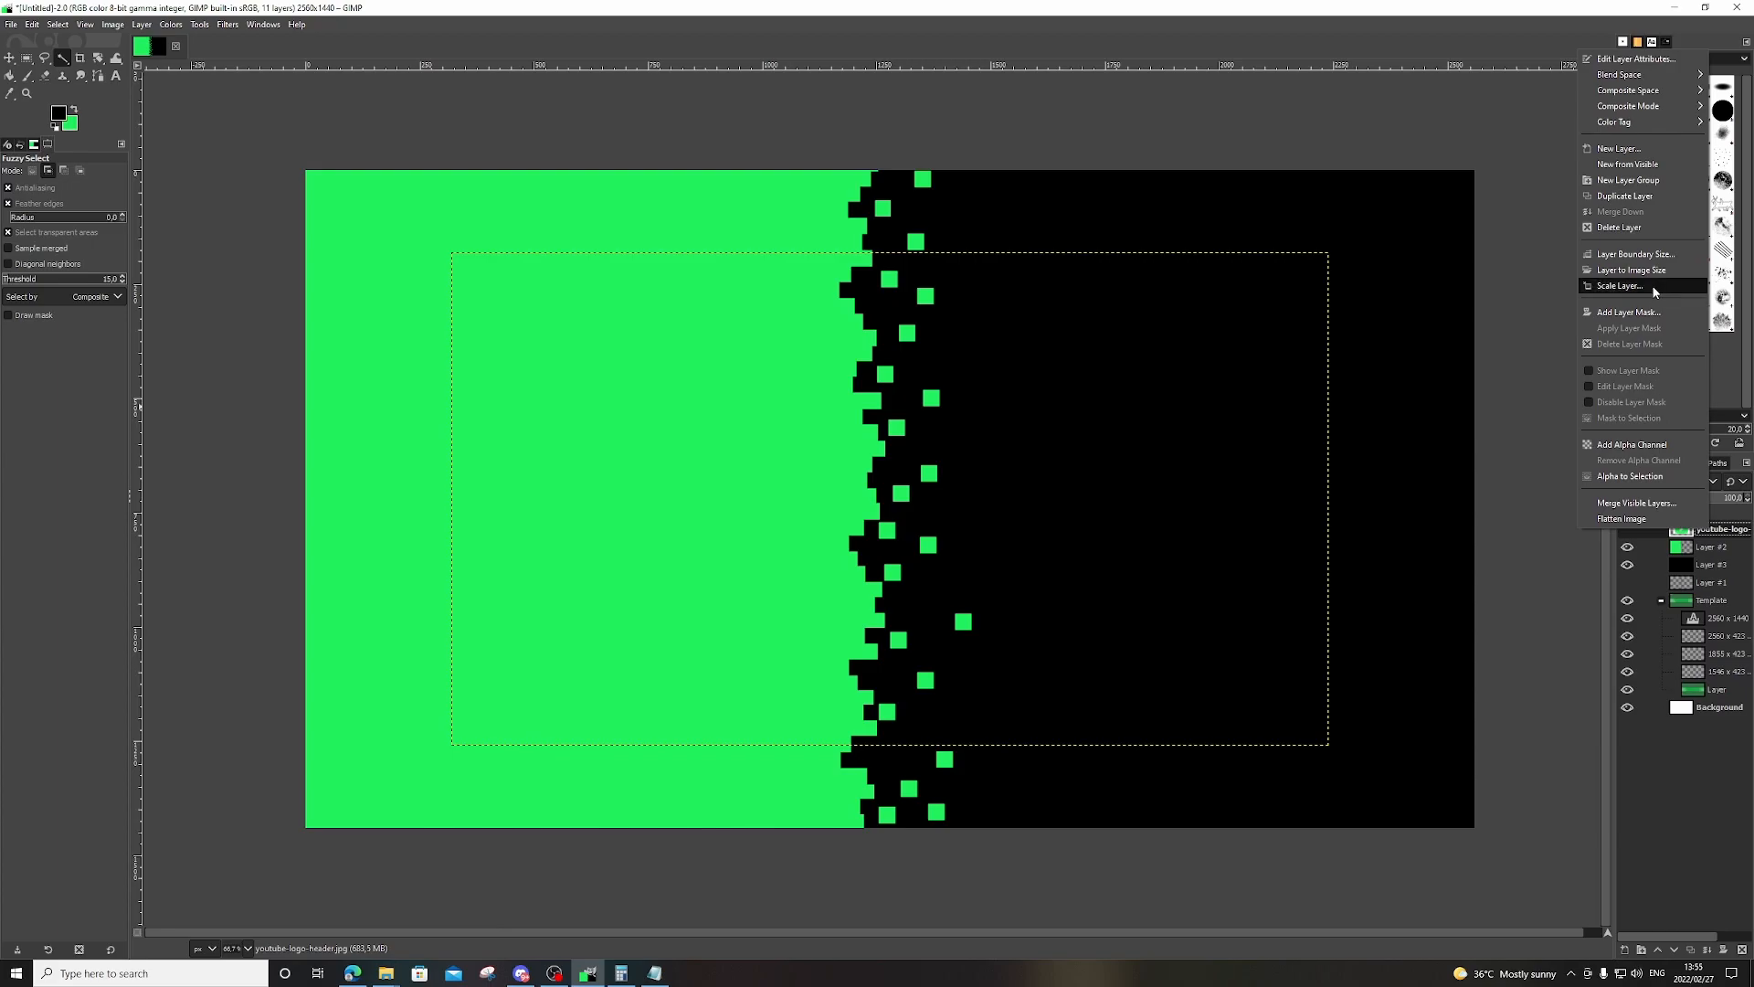
pyautogui.click(1619, 148)
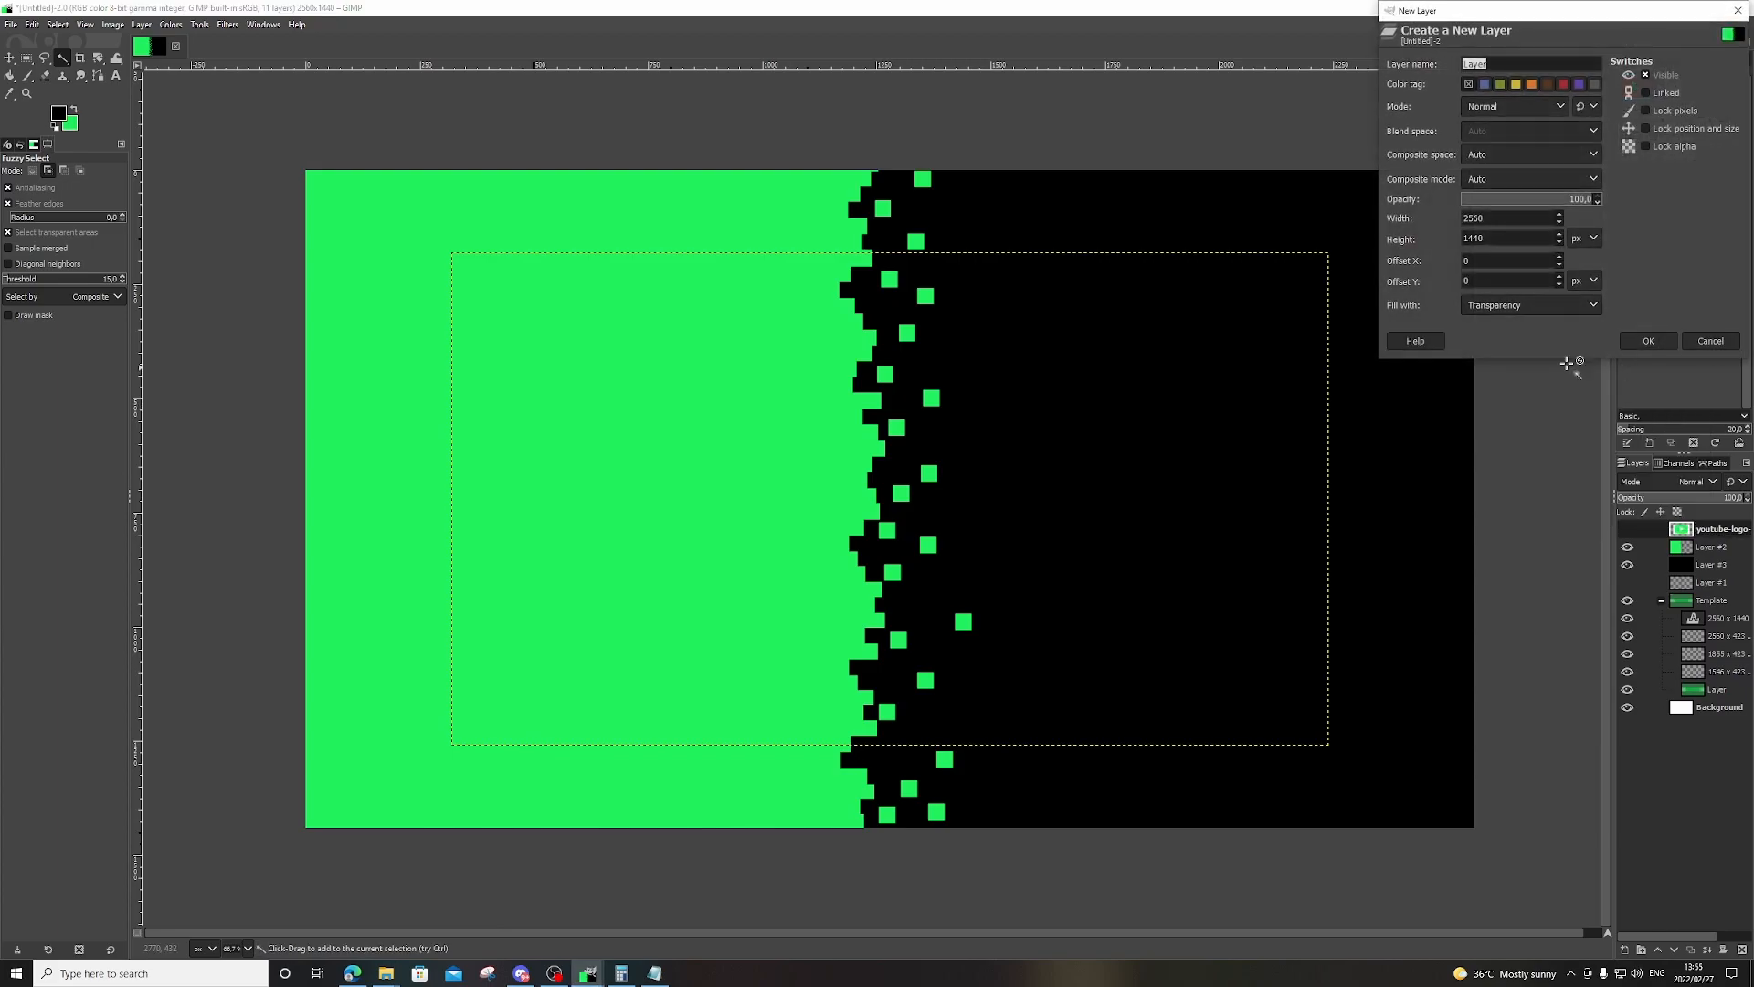
pyautogui.click(1645, 342)
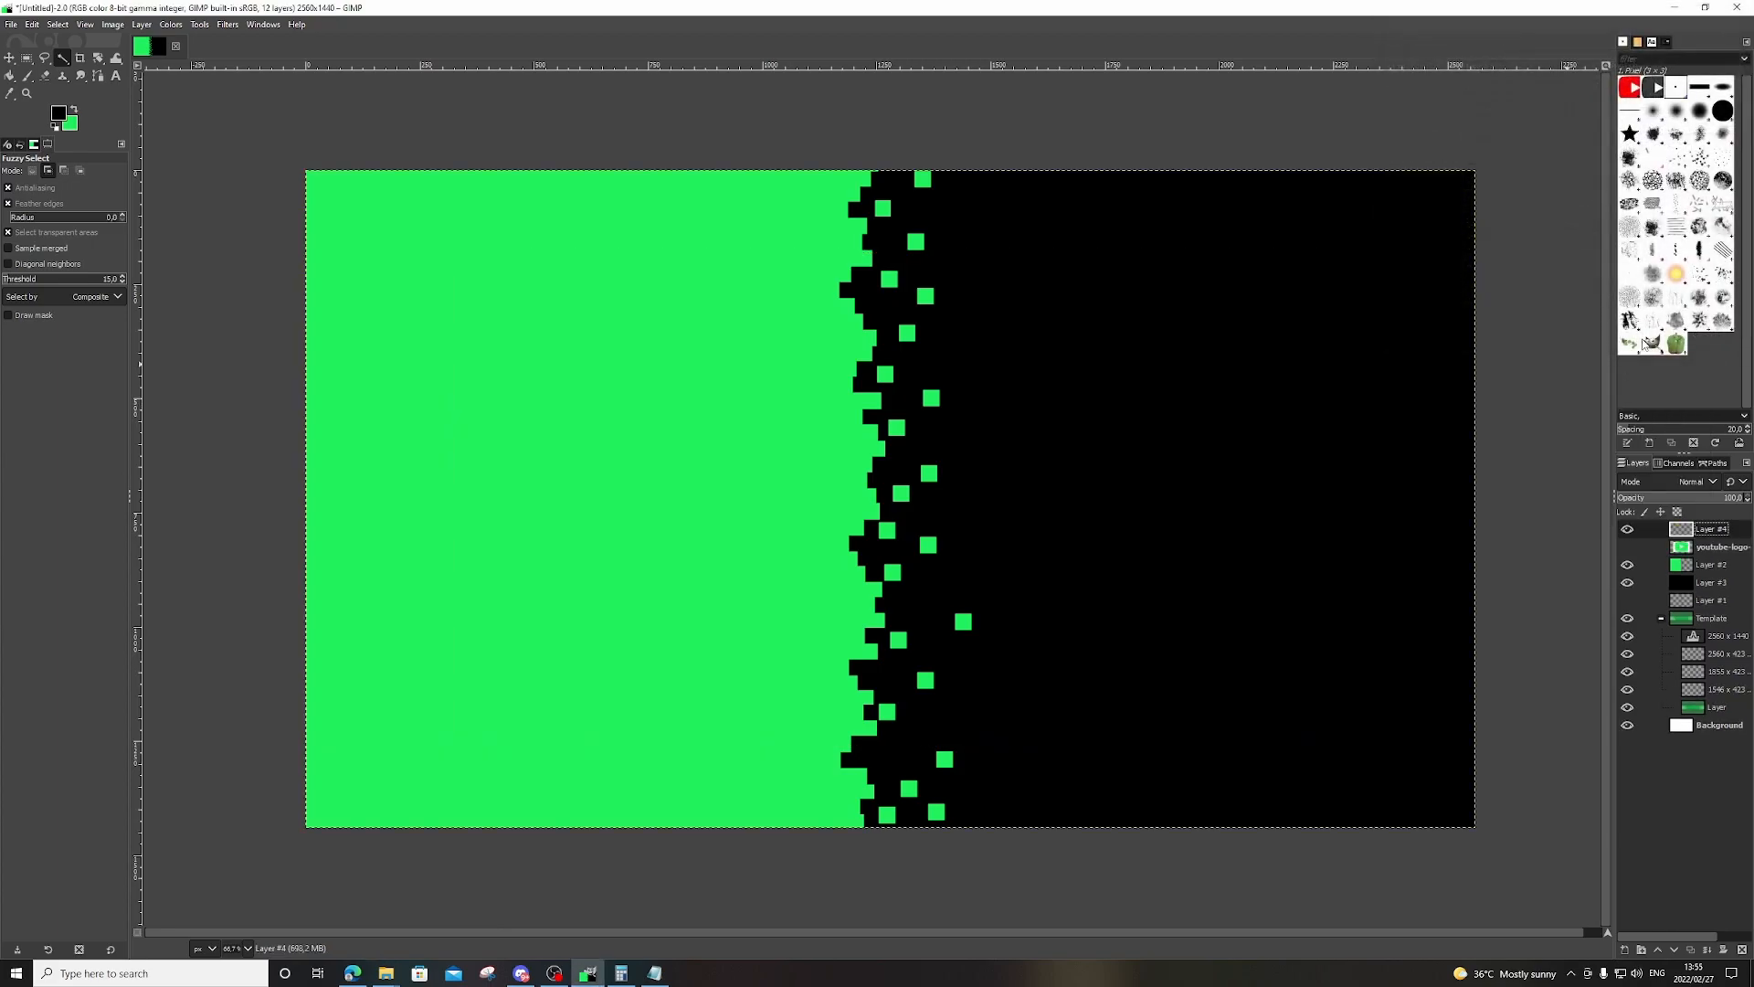
pyautogui.hotkey('ctrl', 'v')
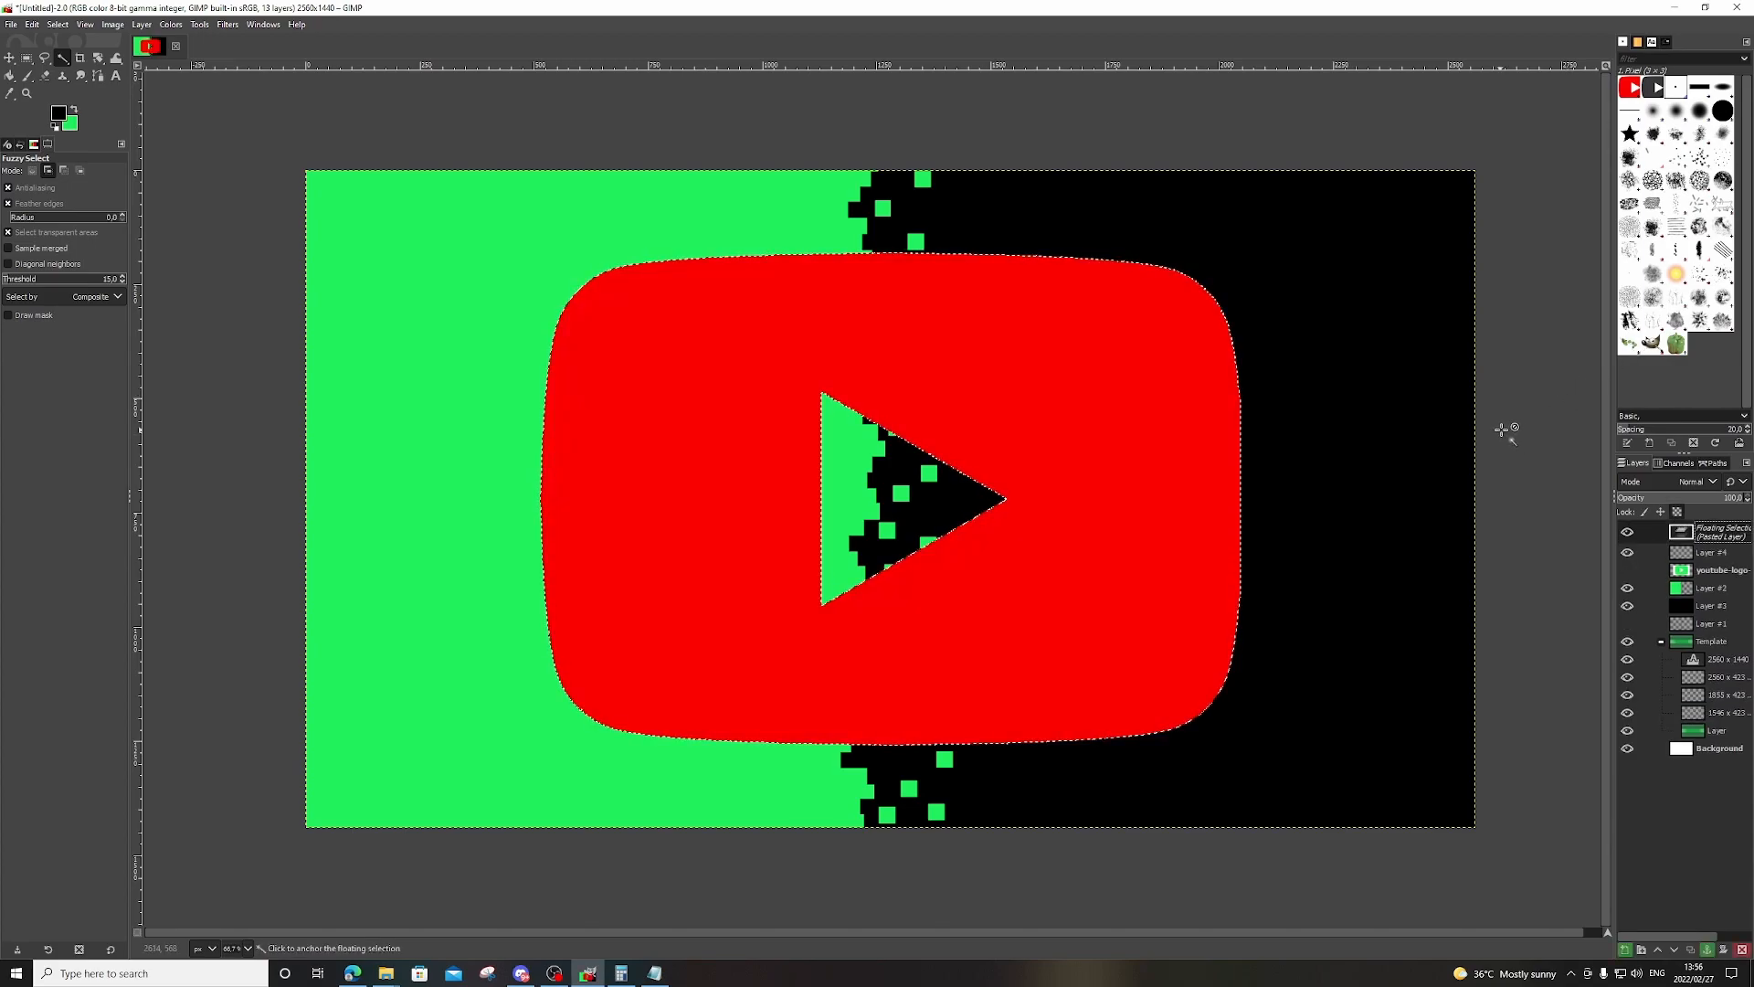
pyautogui.rightClick(1627, 535)
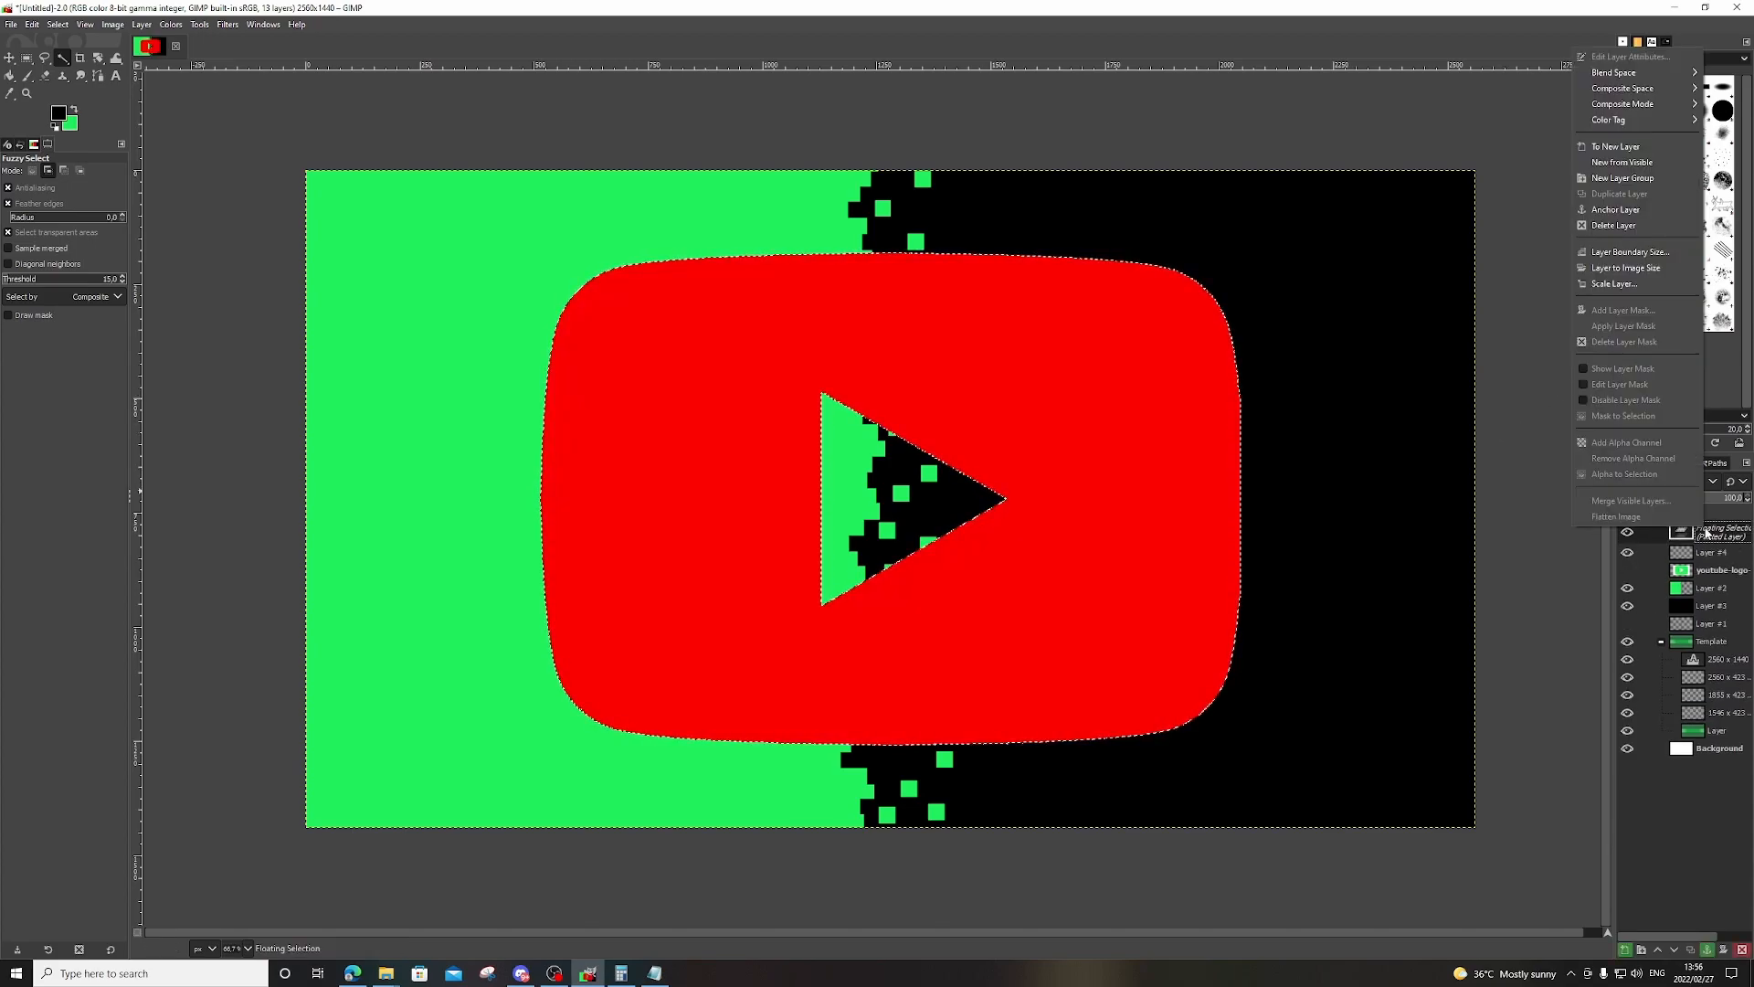
pyautogui.click(1634, 212)
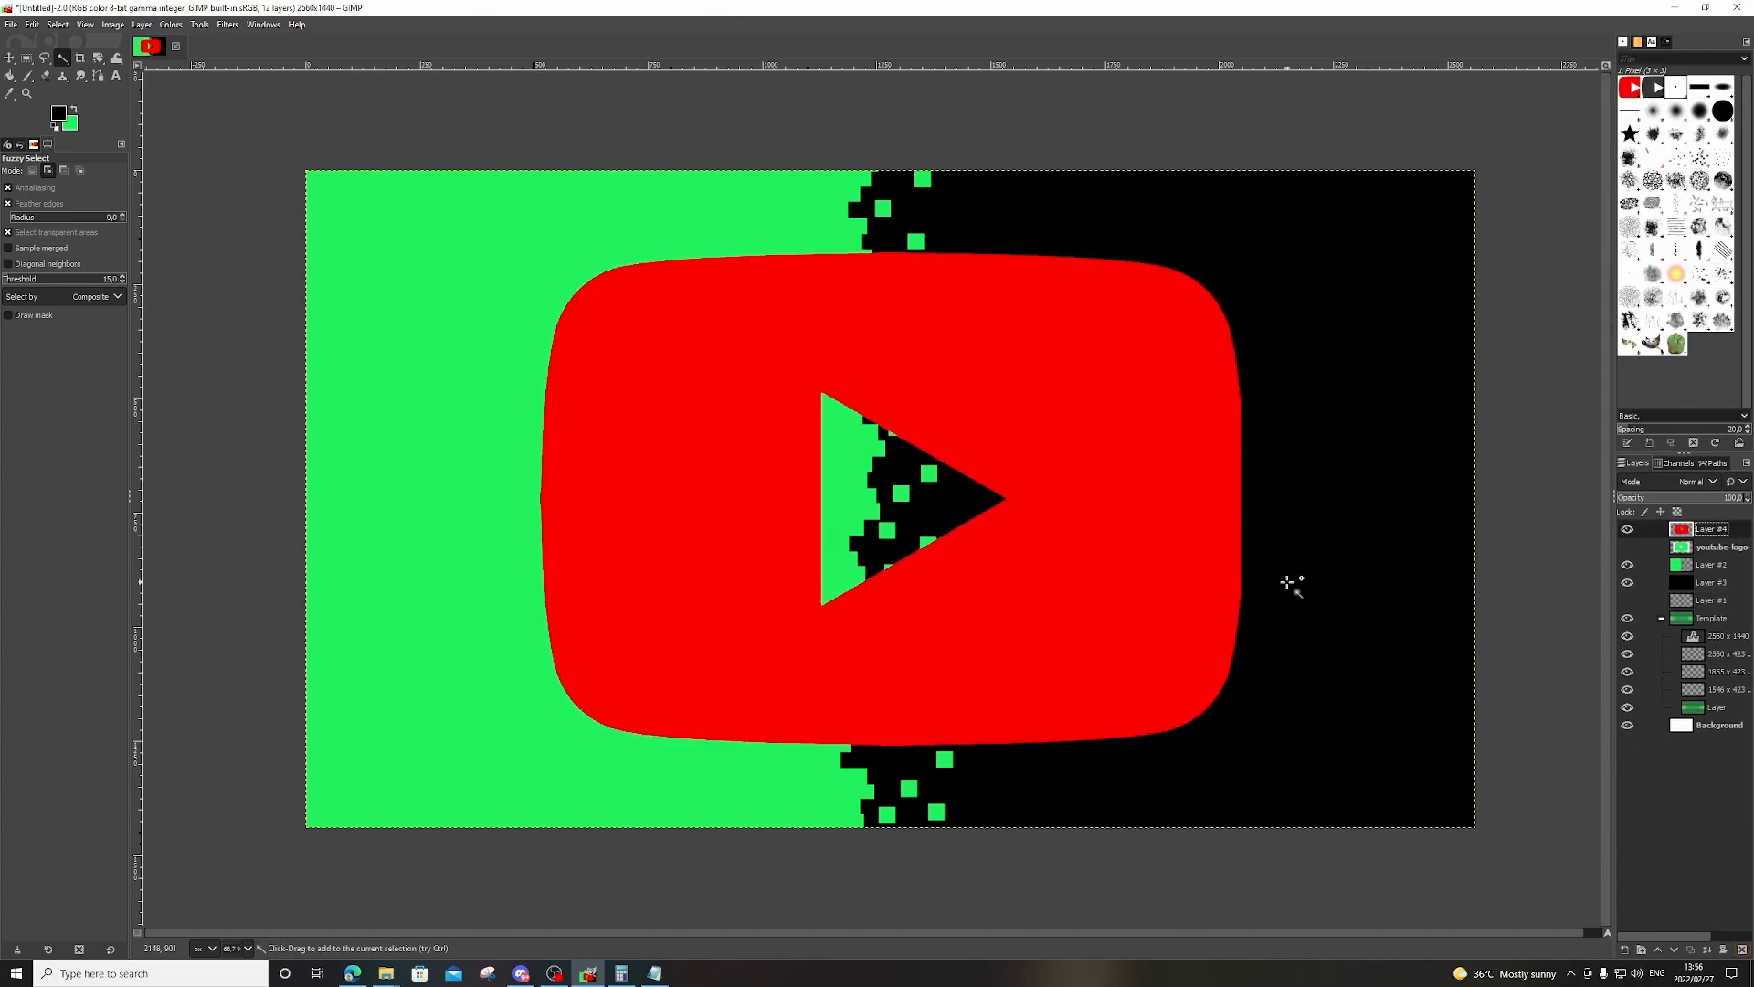
# Scale the red YouTube logo down to a small icon and place it on the black side near the pixelated edge.
pyautogui.click(99, 61)
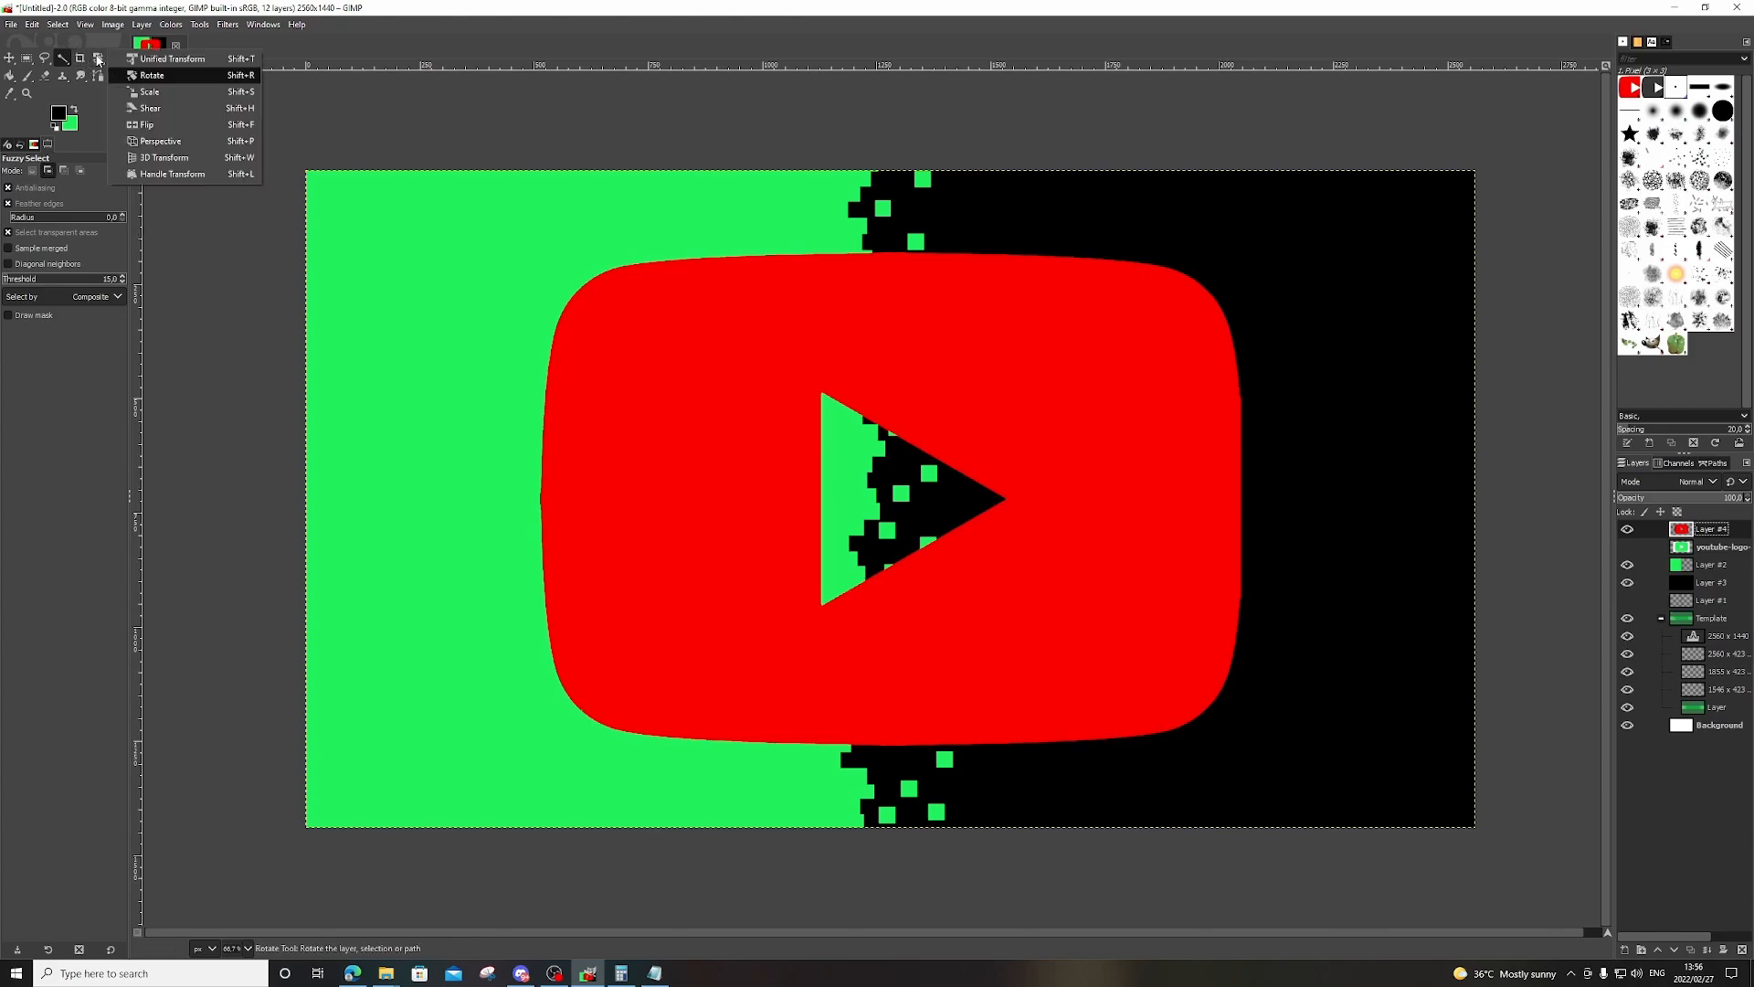
pyautogui.click(151, 92)
pyautogui.click(749, 392)
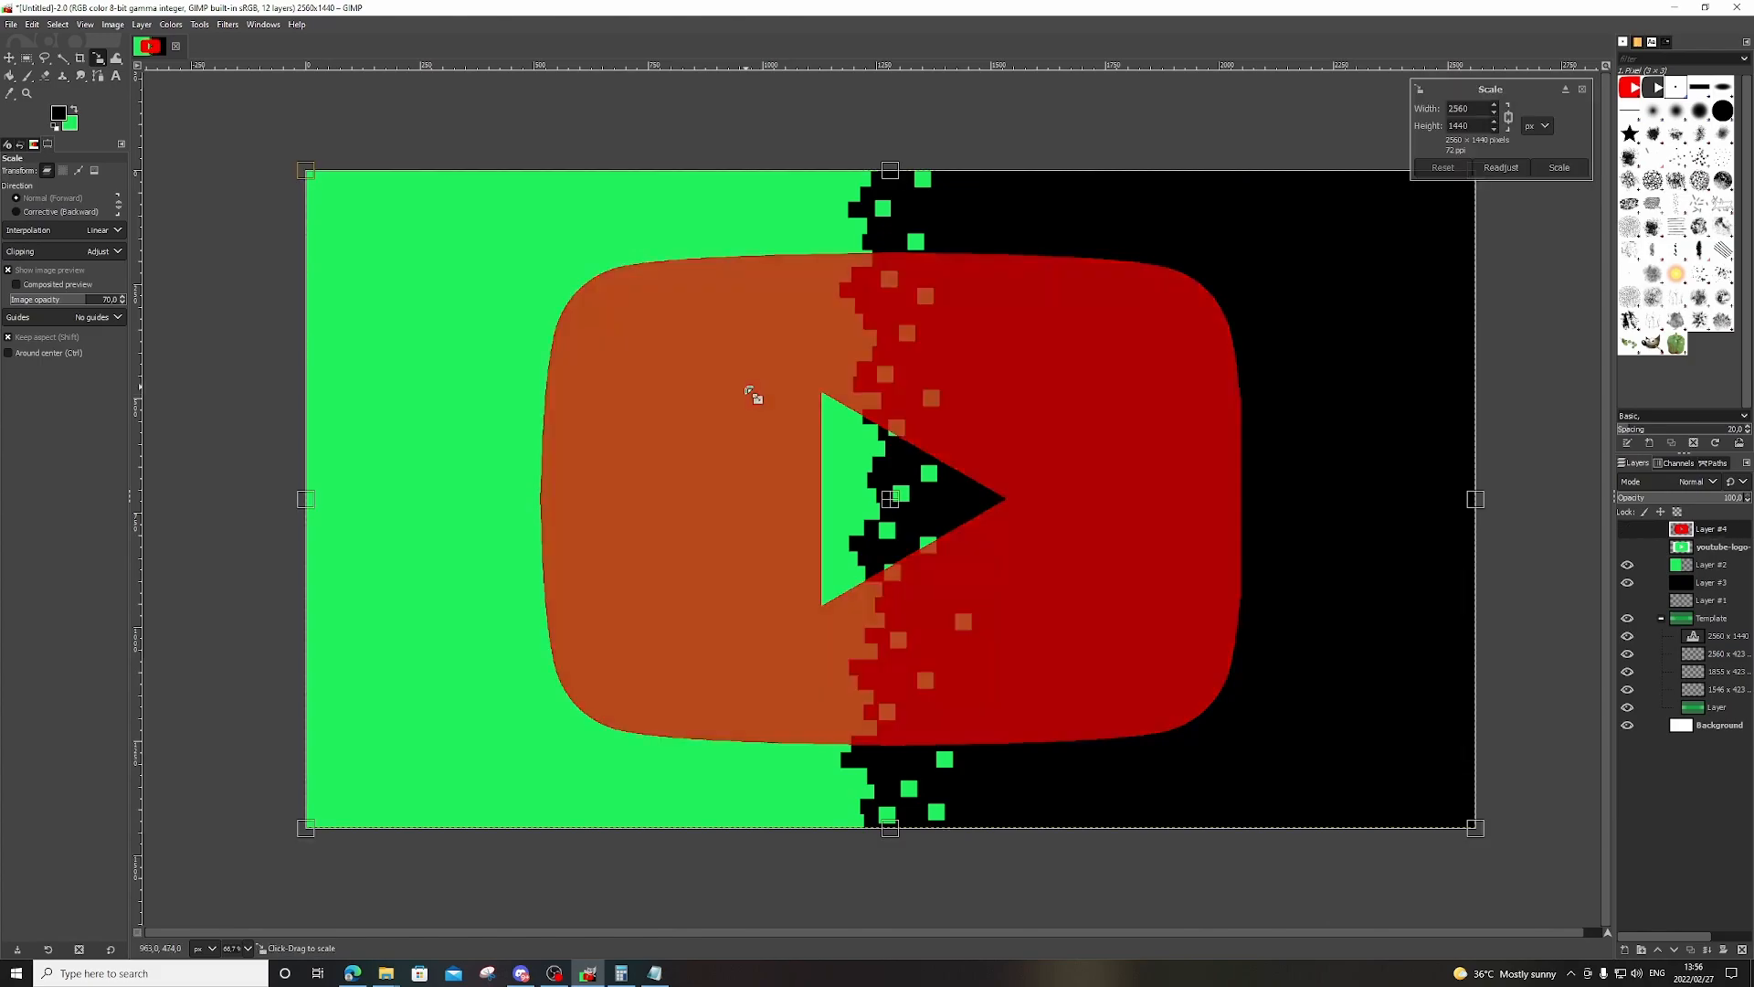
pyautogui.moveTo(382, 205); pyautogui.dragTo(1040, 250)
pyautogui.moveTo(1109, 305); pyautogui.dragTo(999, 512)
pyautogui.press('Return')
# Duplicate the small YouTube logo layer twice and move the Template group to the top of the layer stack.
pyautogui.rightClick(1705, 531)
pyautogui.click(1622, 194)
pyautogui.press('m')
pyautogui.rightClick(1708, 531)
pyautogui.click(1655, 197)
pyautogui.moveTo(1709, 654); pyautogui.dragTo(1629, 499)
pyautogui.click(1638, 499)
# Hide the Template group and scatter further YouTube logo copies down to the bottom of the black area.
pyautogui.rightClick(1708, 636)
pyautogui.click(1652, 302)
pyautogui.click(1628, 529)
pyautogui.moveTo(997, 510); pyautogui.dragTo(1002, 793)
pyautogui.rightClick(1708, 636)
pyautogui.click(1652, 302)
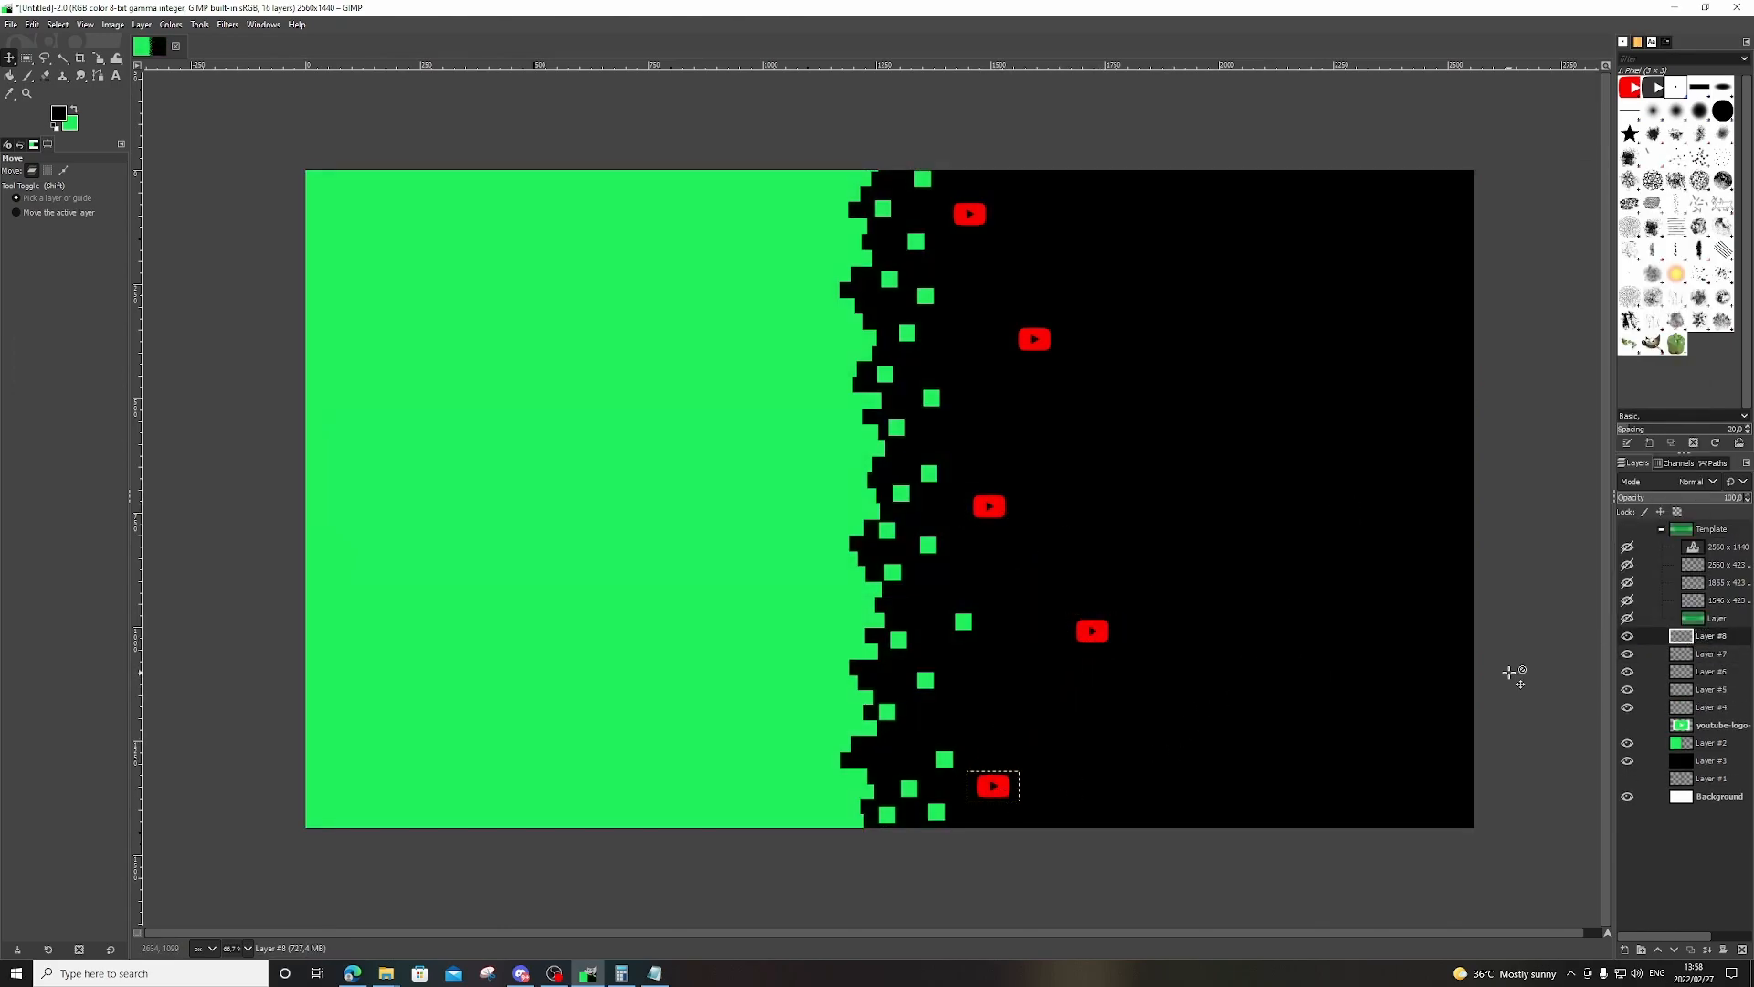
# Create a layer group named YT above the YouTube logo layers.
pyautogui.rightClick(1671, 866)
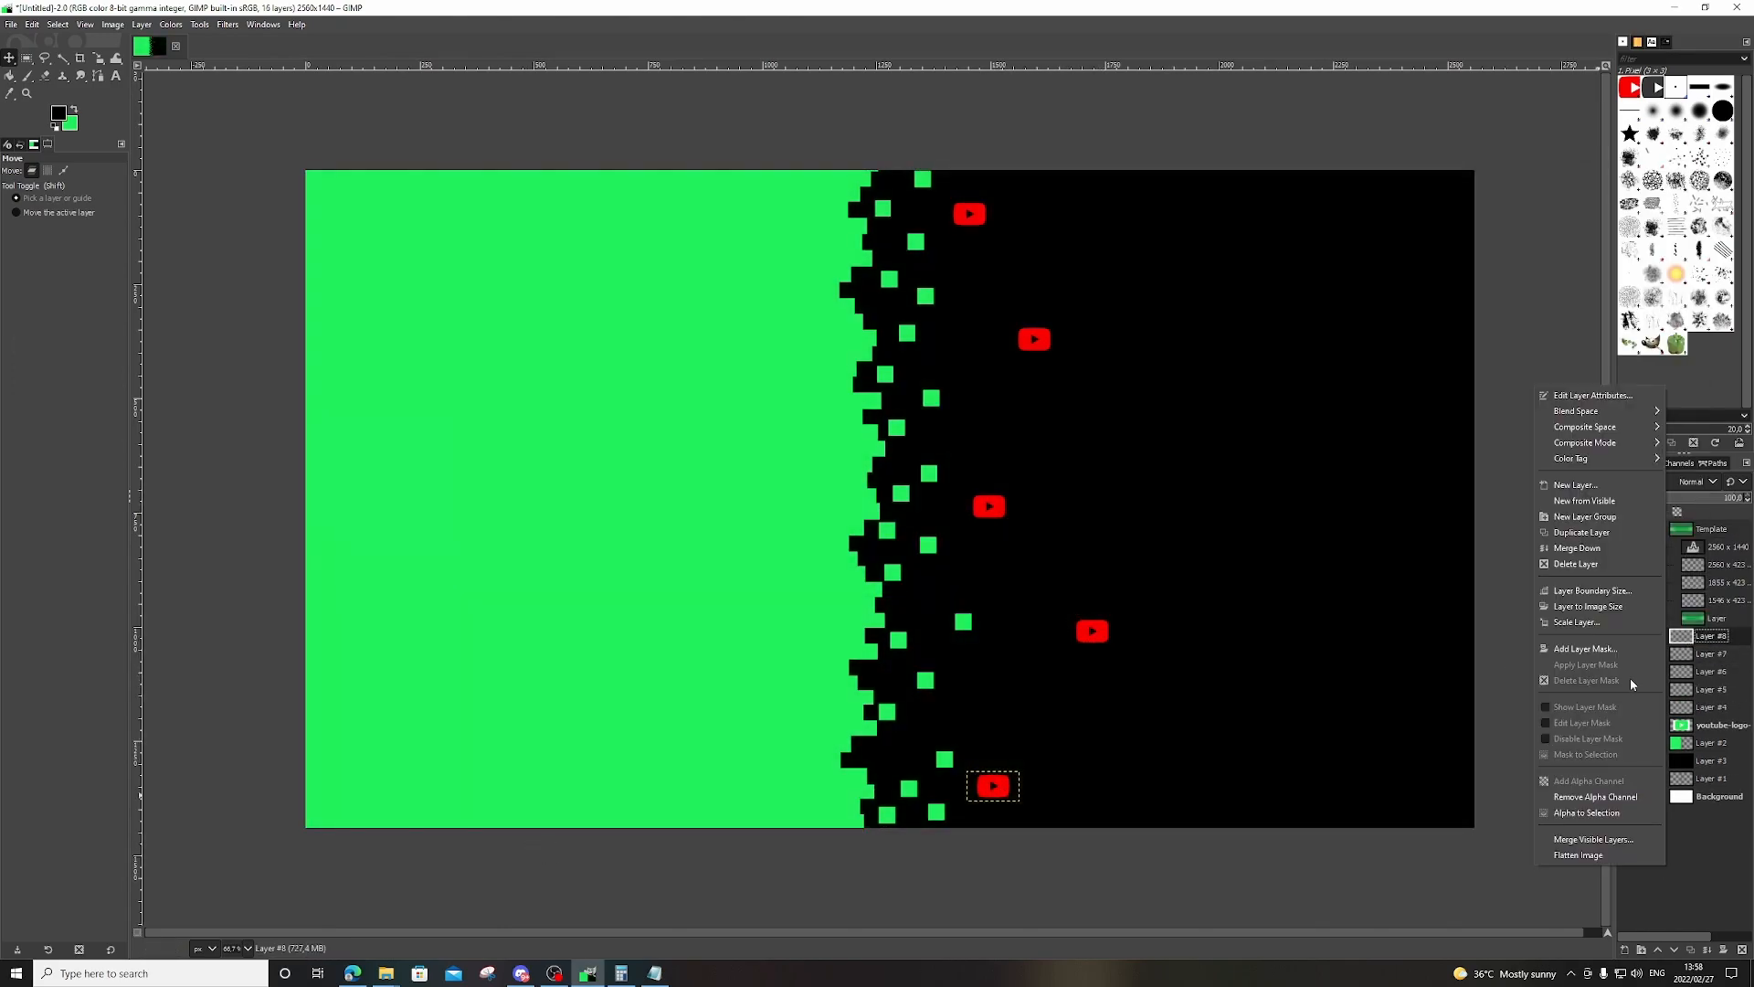
pyautogui.click(1618, 520)
pyautogui.hotkey('shift', 't')
pyautogui.doubleClick(1712, 637)
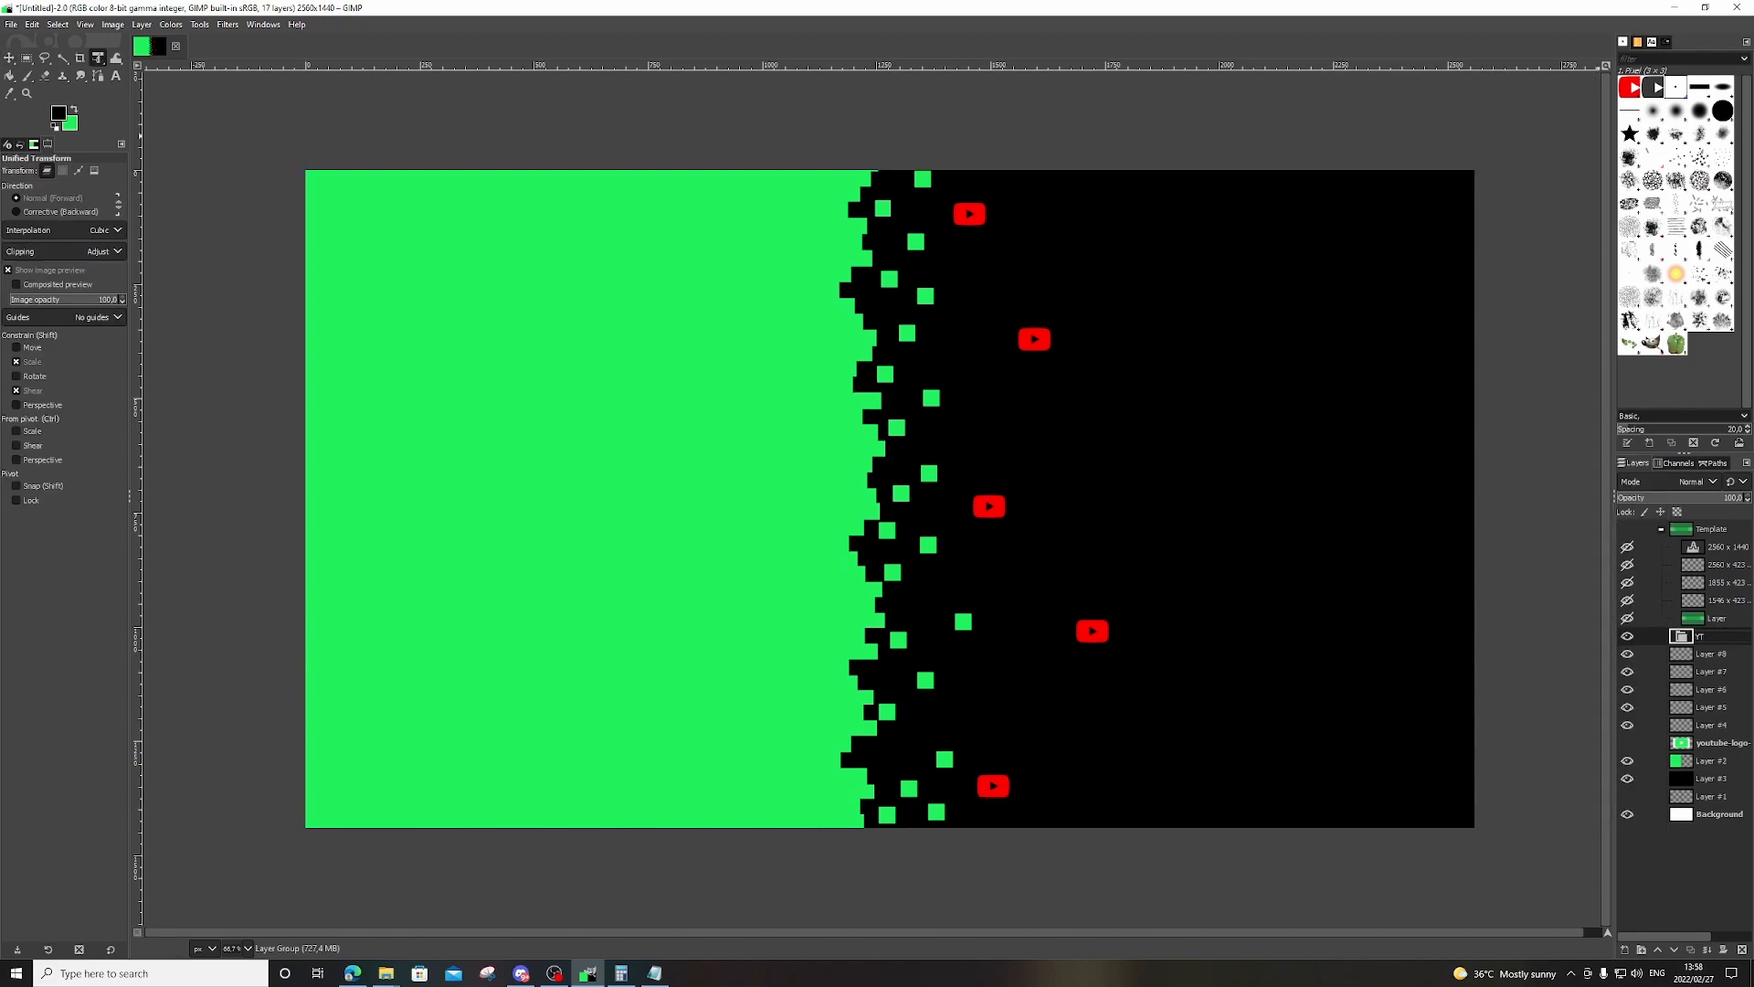
# Move the five small YouTube logo layers into the YT group and collapse the YT and Template groups.
pyautogui.moveTo(1704, 654); pyautogui.dragTo(1699, 638)
pyautogui.moveTo(1707, 672); pyautogui.dragTo(1703, 644)
pyautogui.moveTo(1709, 707); pyautogui.dragTo(1705, 648)
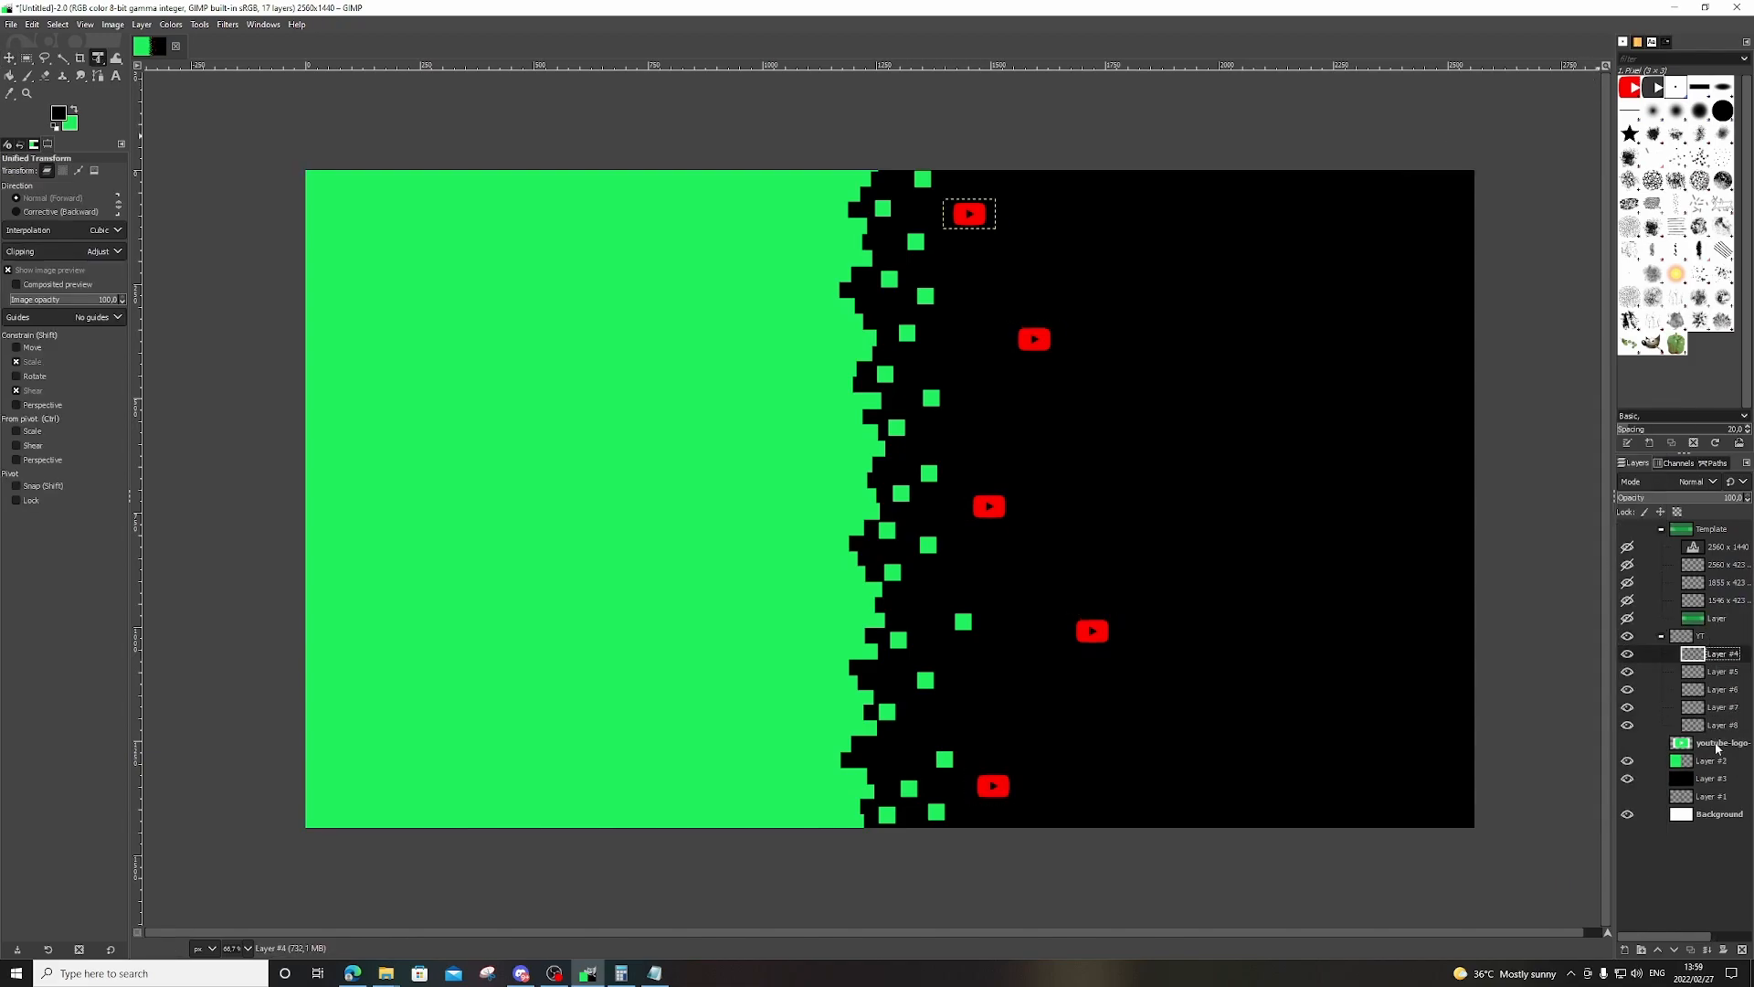
pyautogui.click(1661, 637)
pyautogui.click(1661, 529)
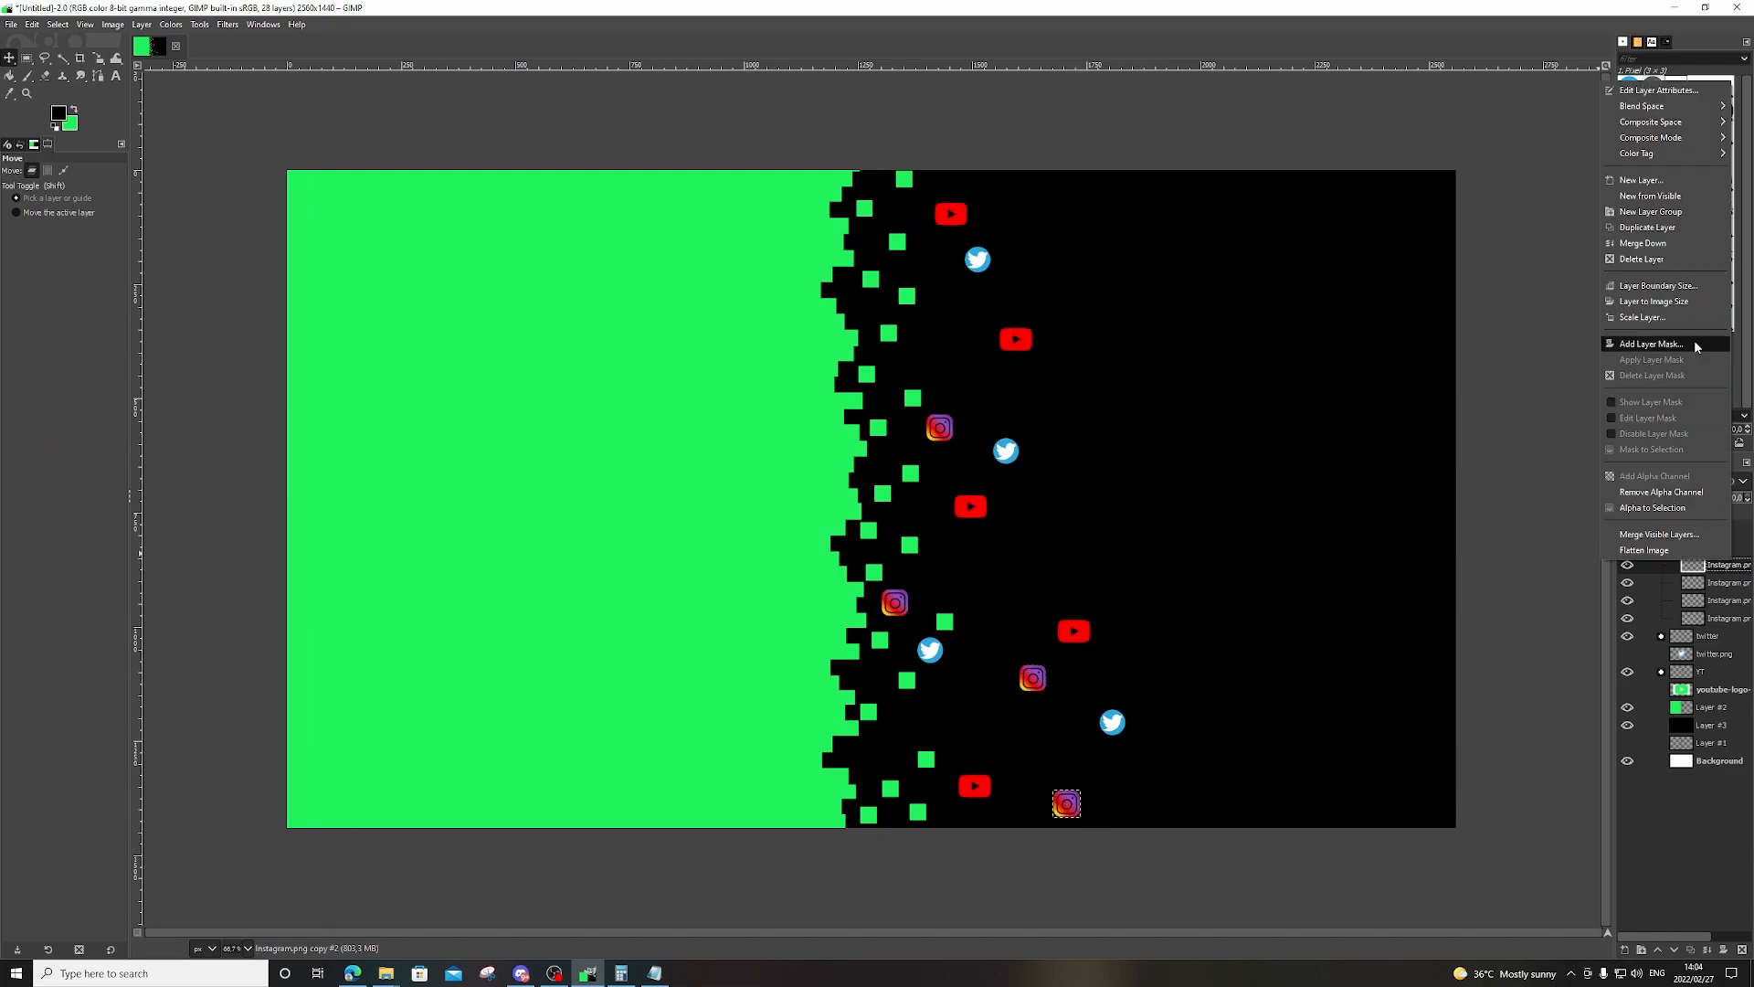
# Move the Instagram icon copy to the upper part of the black area and duplicate its layer again.
pyautogui.moveTo(1084, 813); pyautogui.dragTo(1046, 292)
pyautogui.rightClick(1711, 568)
pyautogui.click(1655, 237)
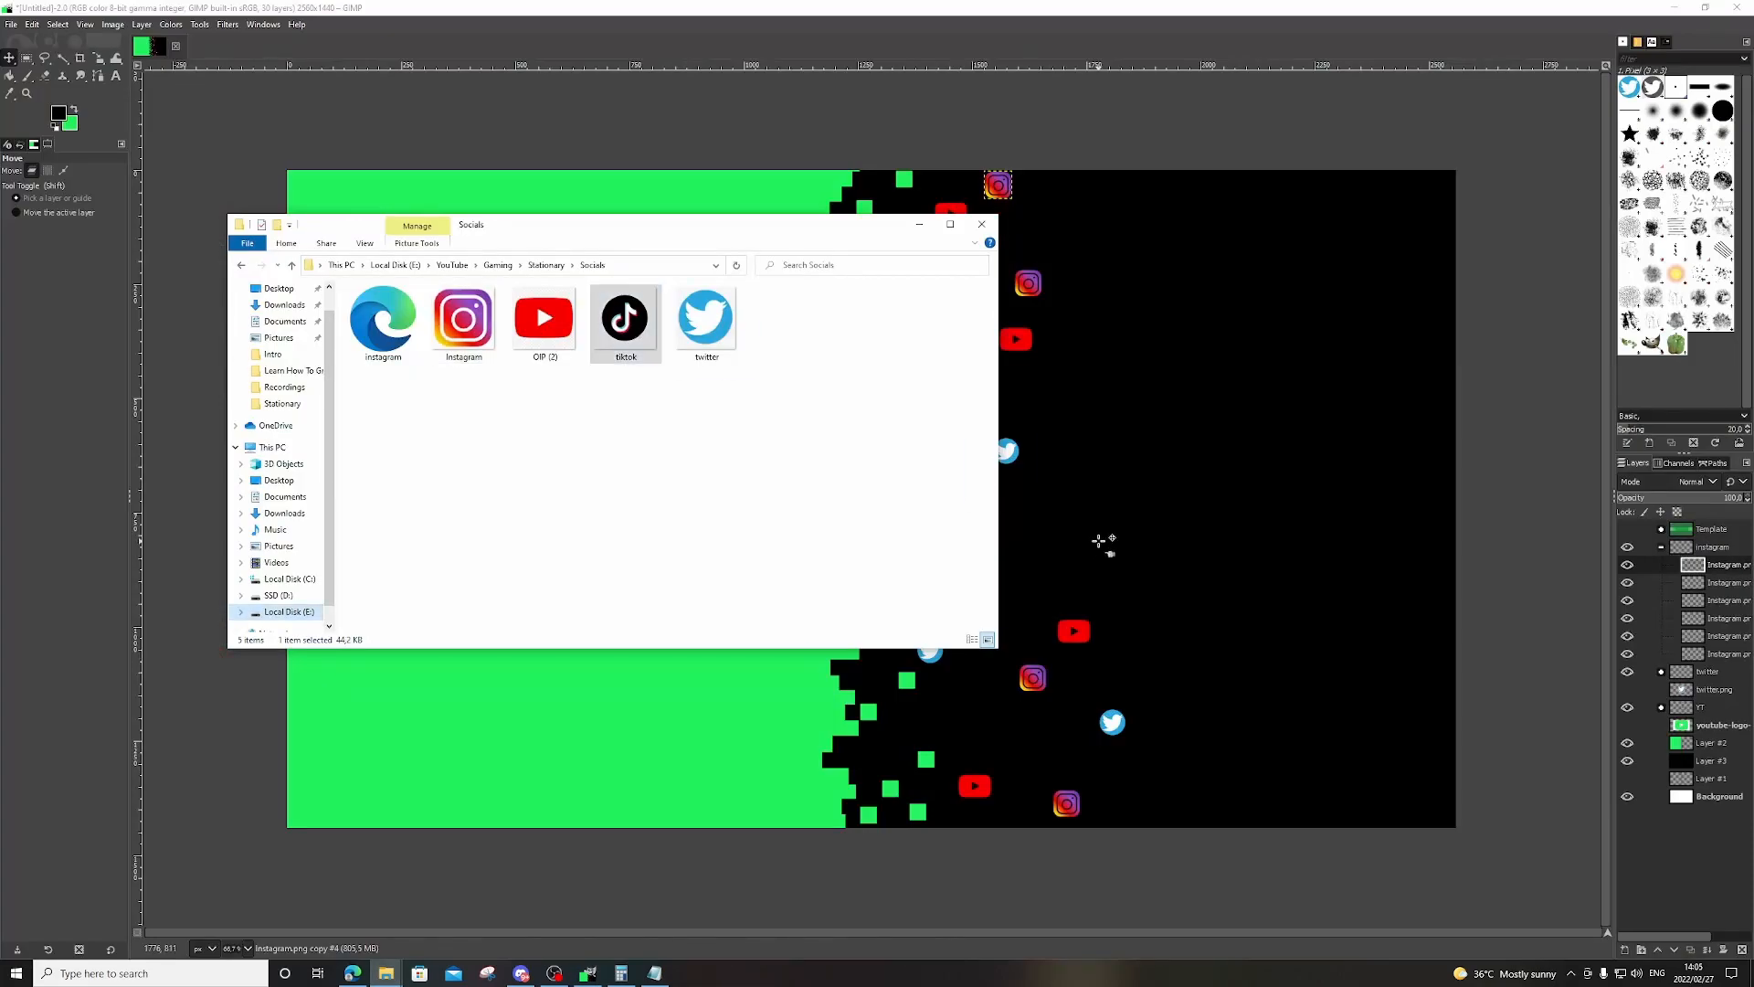
# Import the tiktok image as a layer and use Bucket Fill to make its circle white and the note black.
pyautogui.moveTo(1105, 540); pyautogui.dragTo(1106, 548)
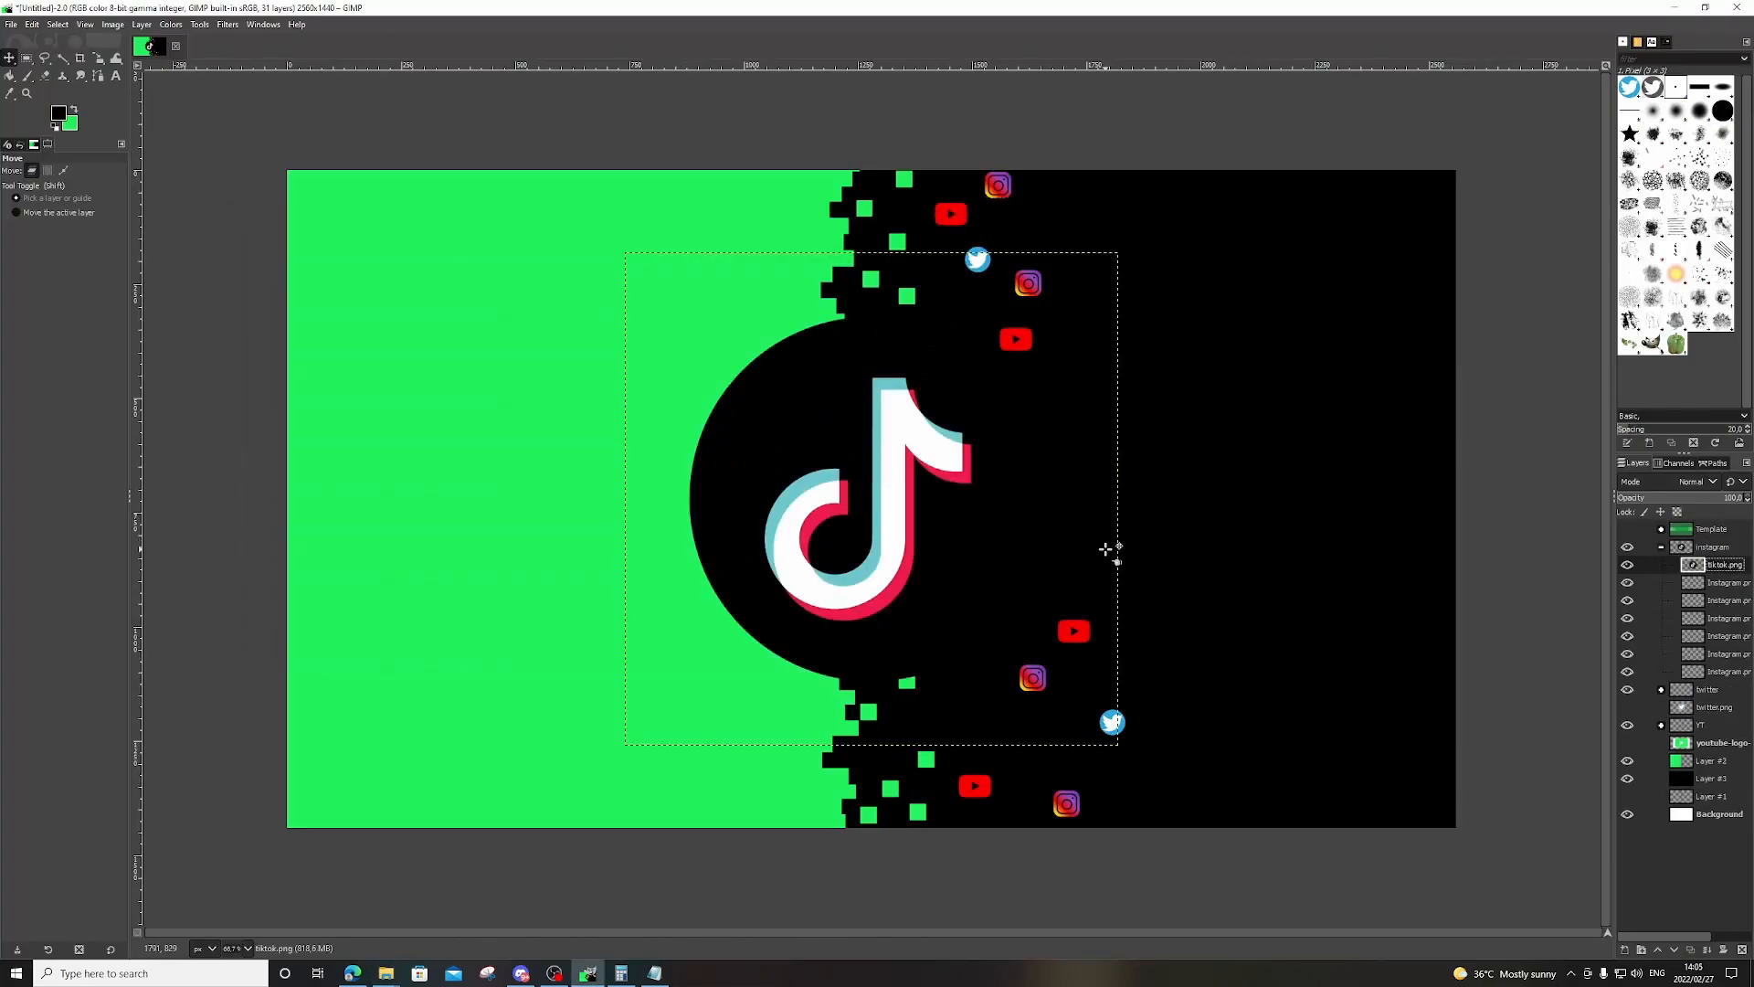
pyautogui.hotkey('shift', 'b')
pyautogui.press('d')
pyautogui.press('x')
pyautogui.click(833, 419)
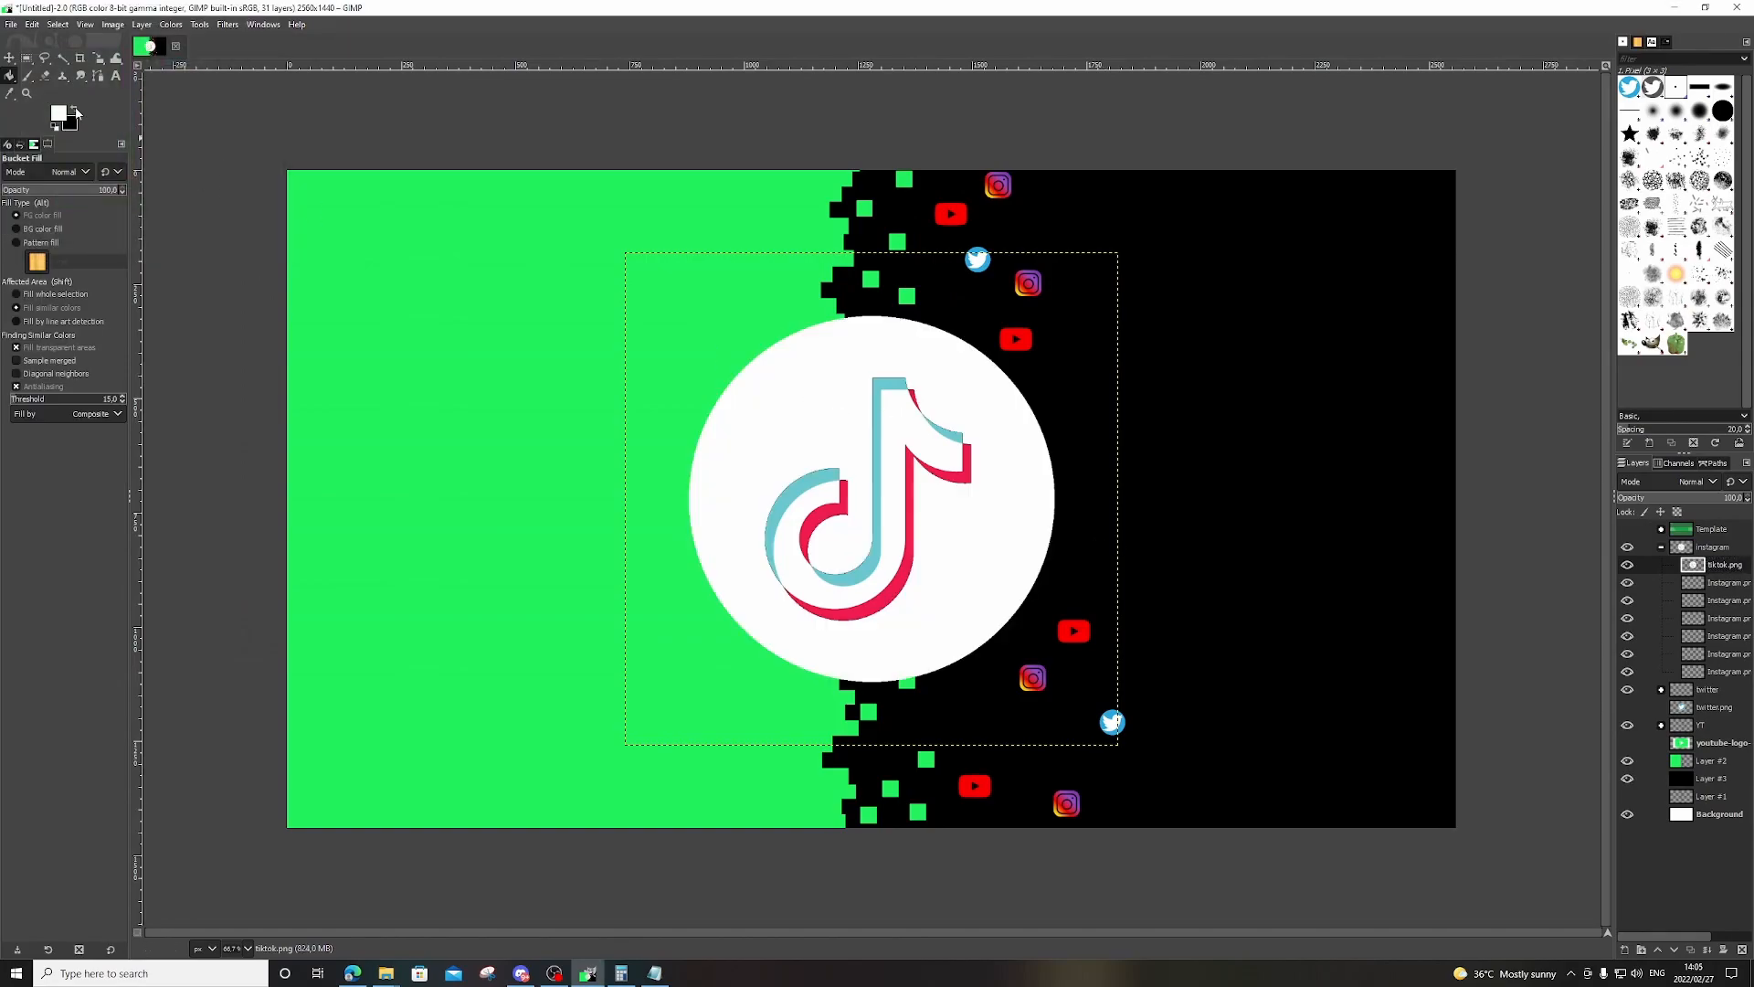
pyautogui.click(75, 110)
pyautogui.click(904, 434)
# Scale the TikTok icon to 110 x 110 px and place it on the black side beside the Twitter icon.
pyautogui.click(98, 59)
pyautogui.click(877, 502)
pyautogui.moveTo(1116, 743); pyautogui.dragTo(735, 362)
pyautogui.moveTo(680, 308); pyautogui.dragTo(1061, 458)
pyautogui.moveTo(1116, 512); pyautogui.dragTo(1057, 454)
pyautogui.moveTo(1044, 440); pyautogui.dragTo(1052, 469)
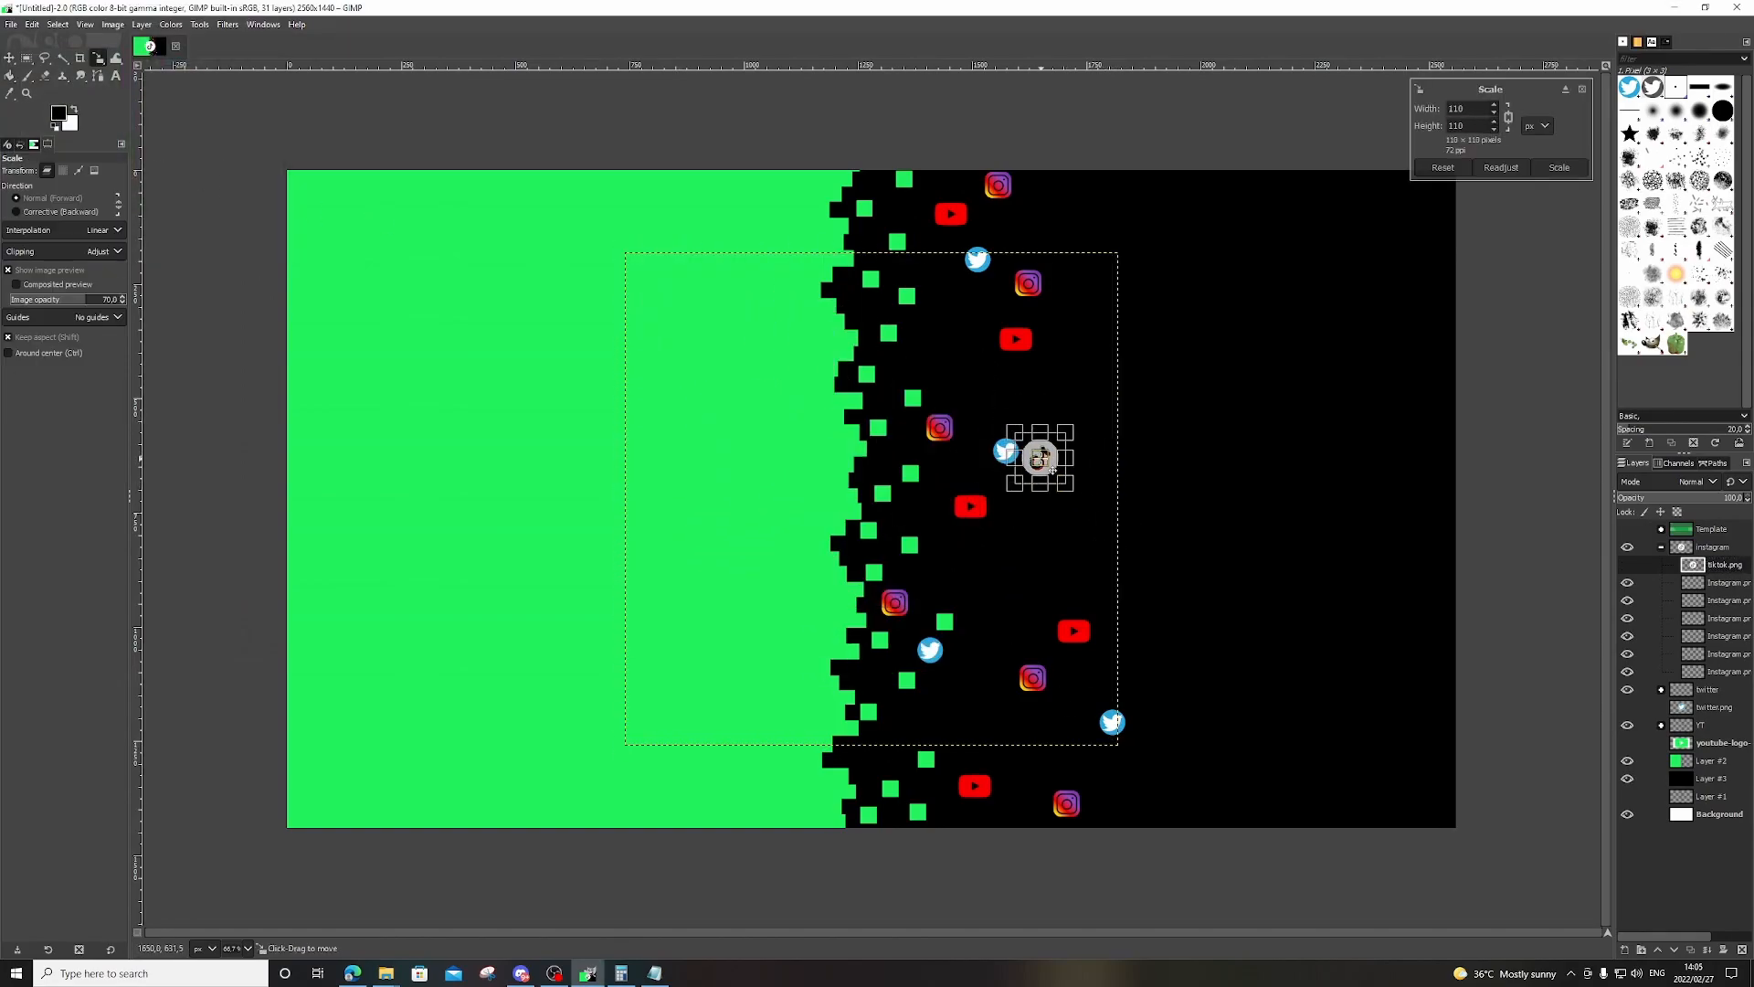
pyautogui.press('Return')
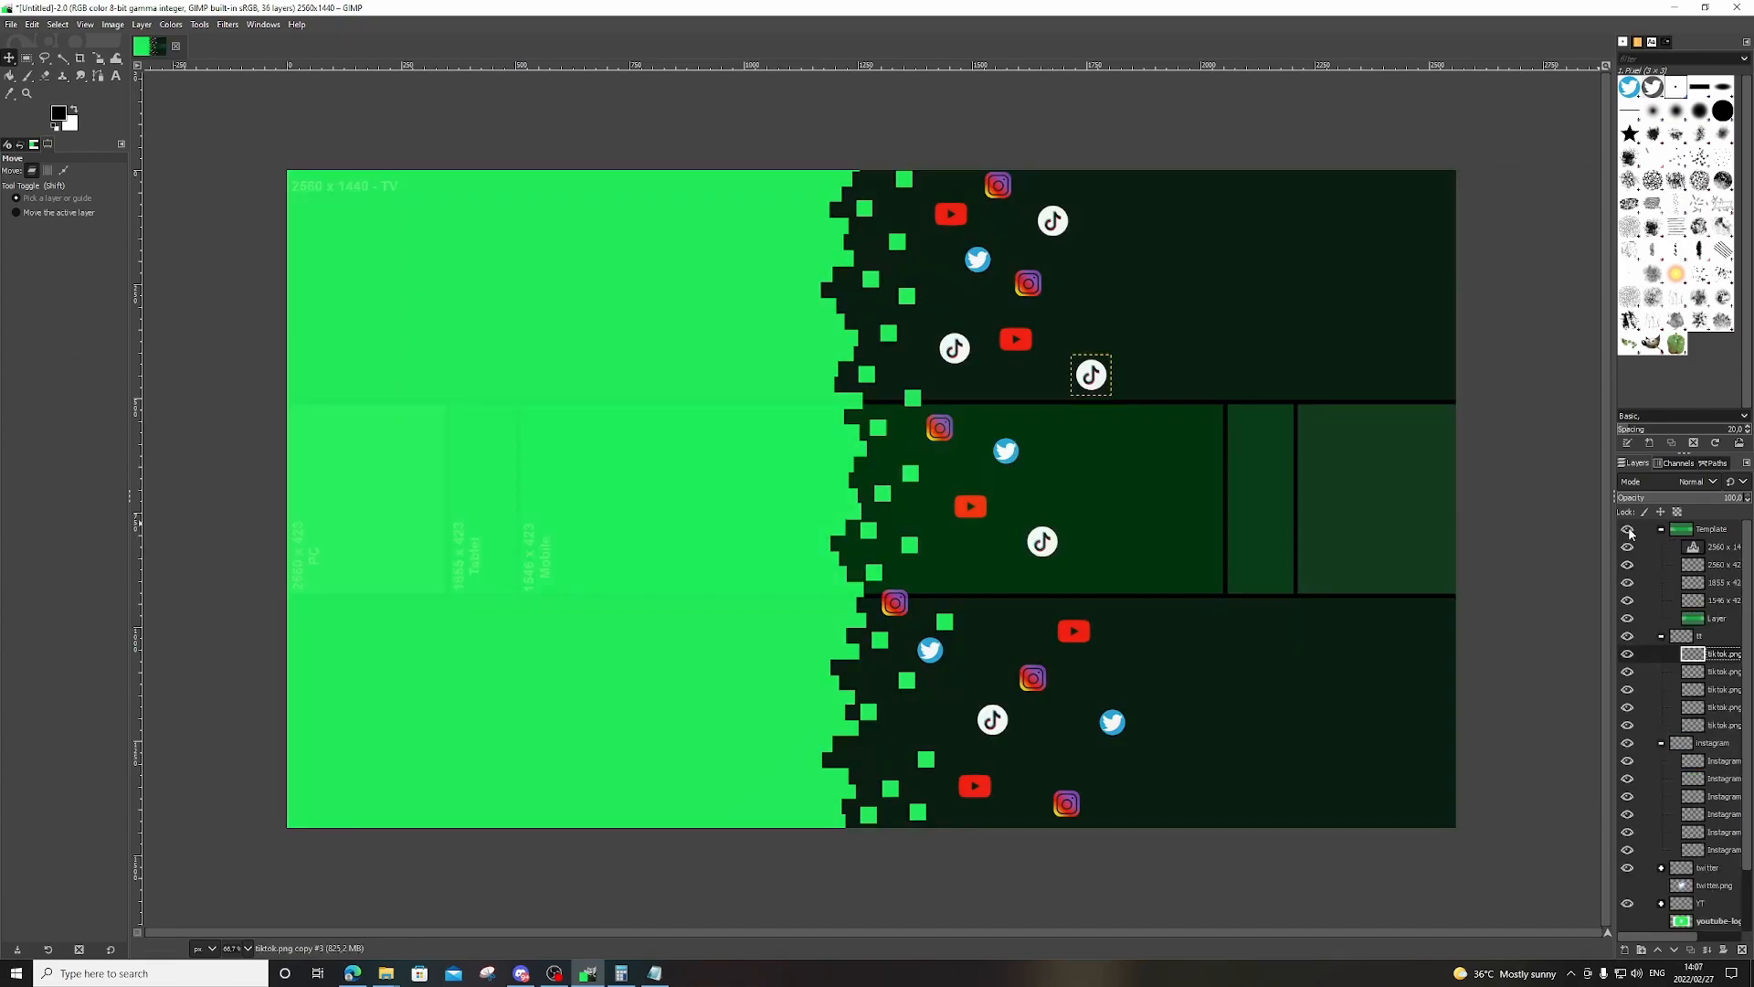
# Move the selected TikTok icon copy to the lower part of the black area, below the Twitter icon.
pyautogui.moveTo(1106, 605); pyautogui.dragTo(1142, 706)
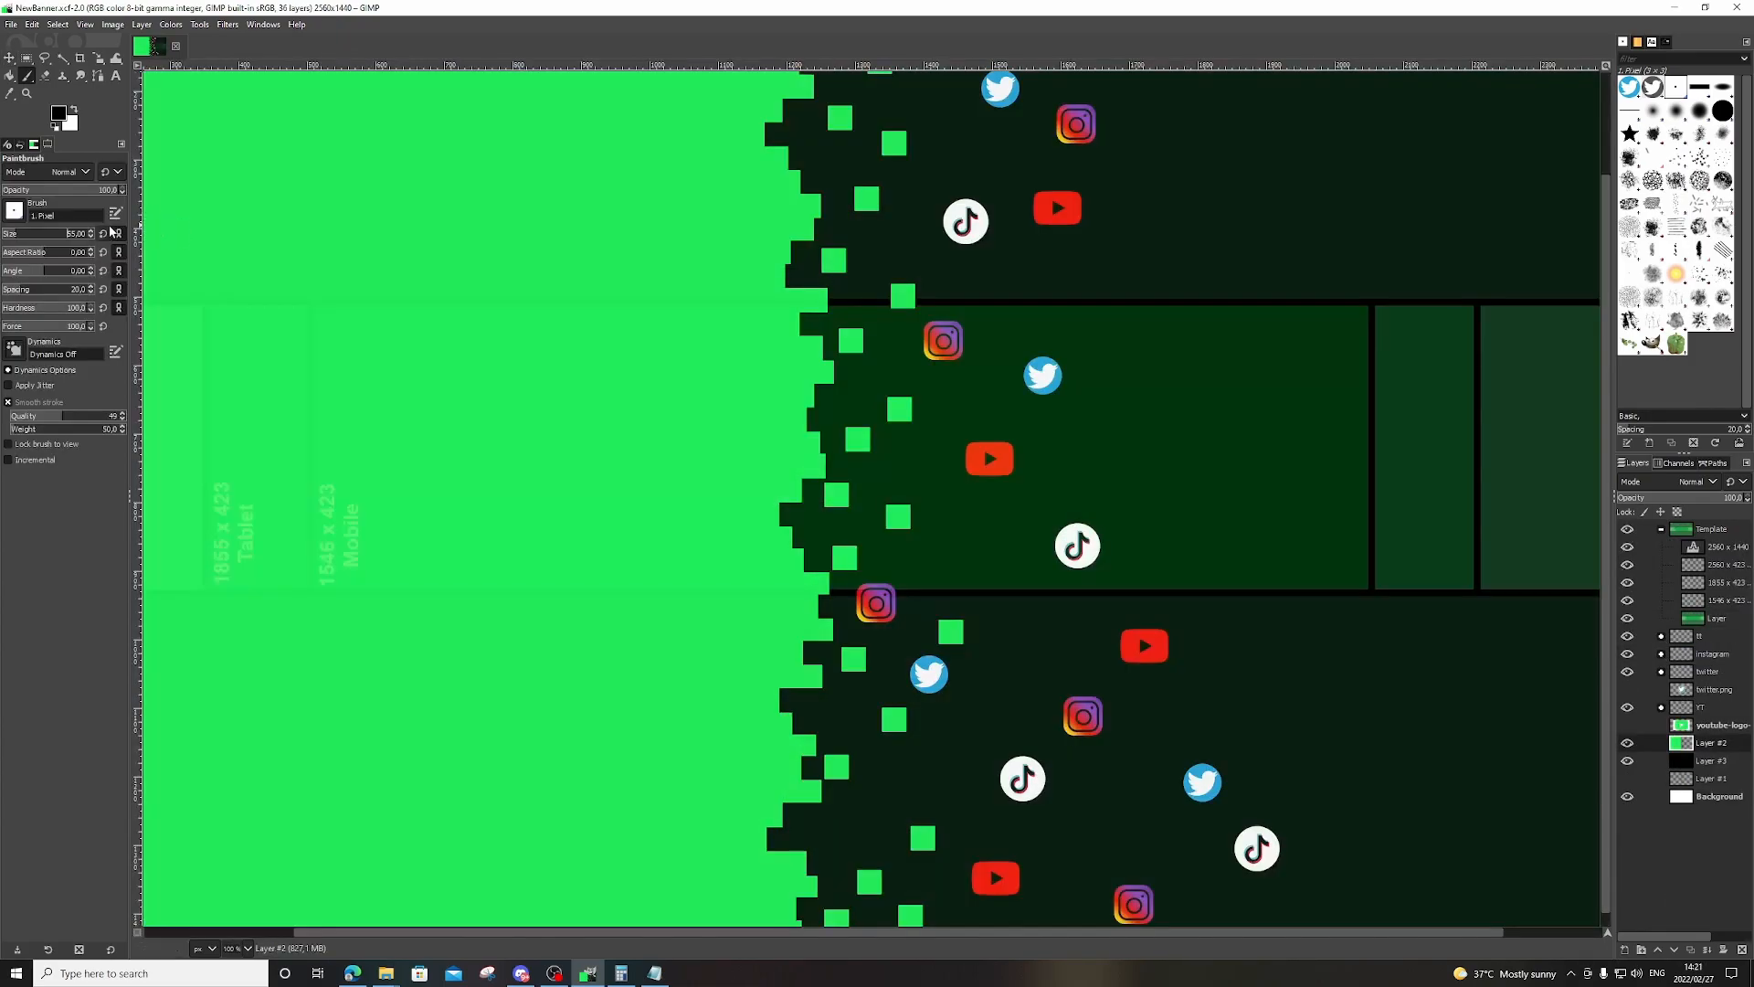
# Paint scattered black squares on Layer #2 along the green side of the jagged edge with the square Paintbrush.
pyautogui.click(740, 223)
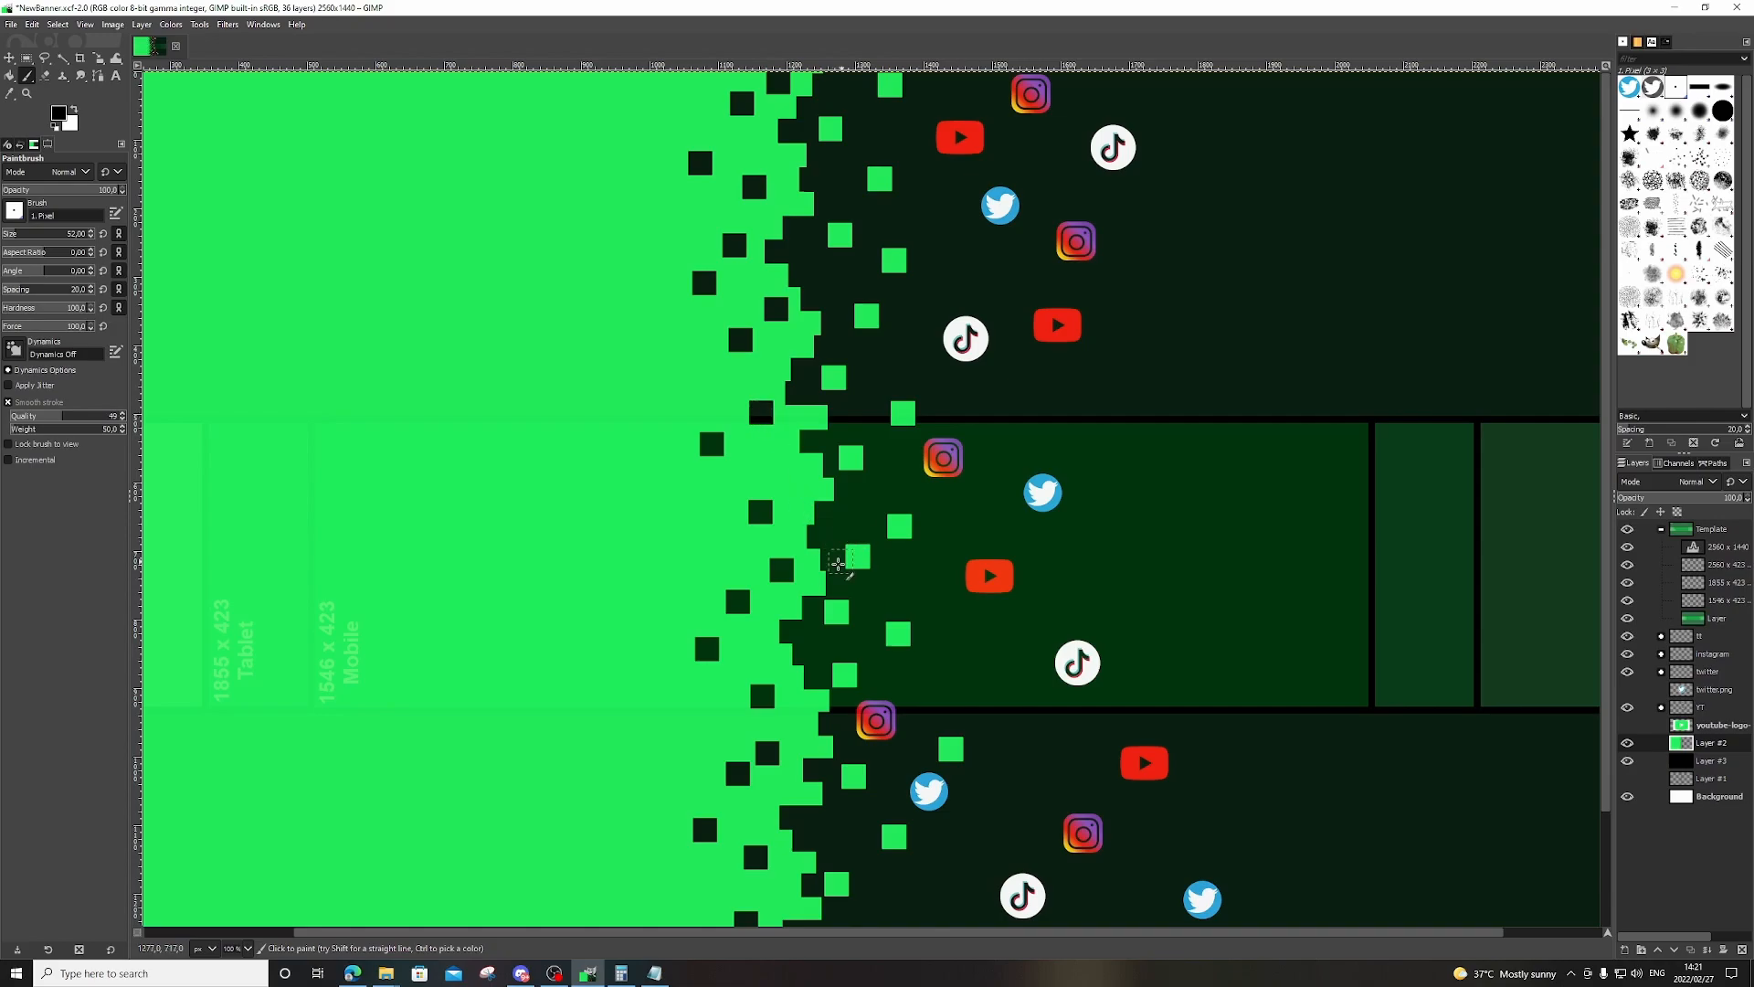
pyautogui.scroll(-2, 829, 570)
pyautogui.scroll(2, 906, 532)
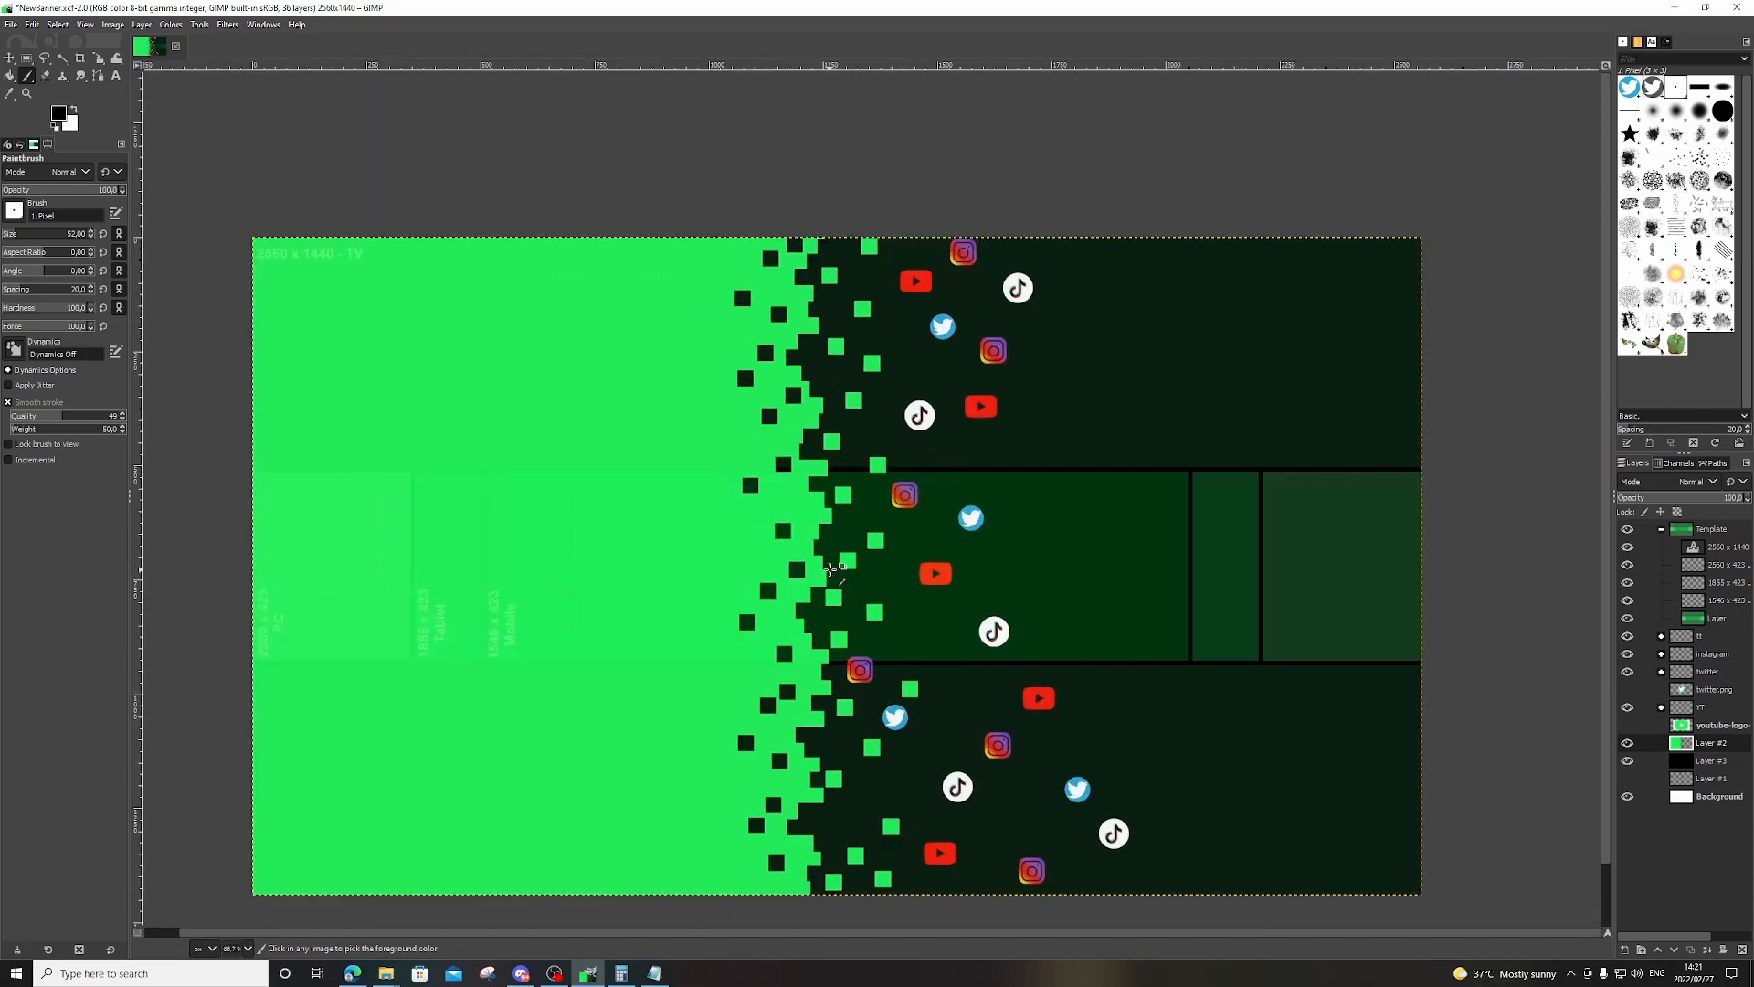
# Add the white text "learn how to" in Bahnschrift Semi-Bold on the green half, within the template's middle band.
pyautogui.click(1712, 762)
pyautogui.click(115, 77)
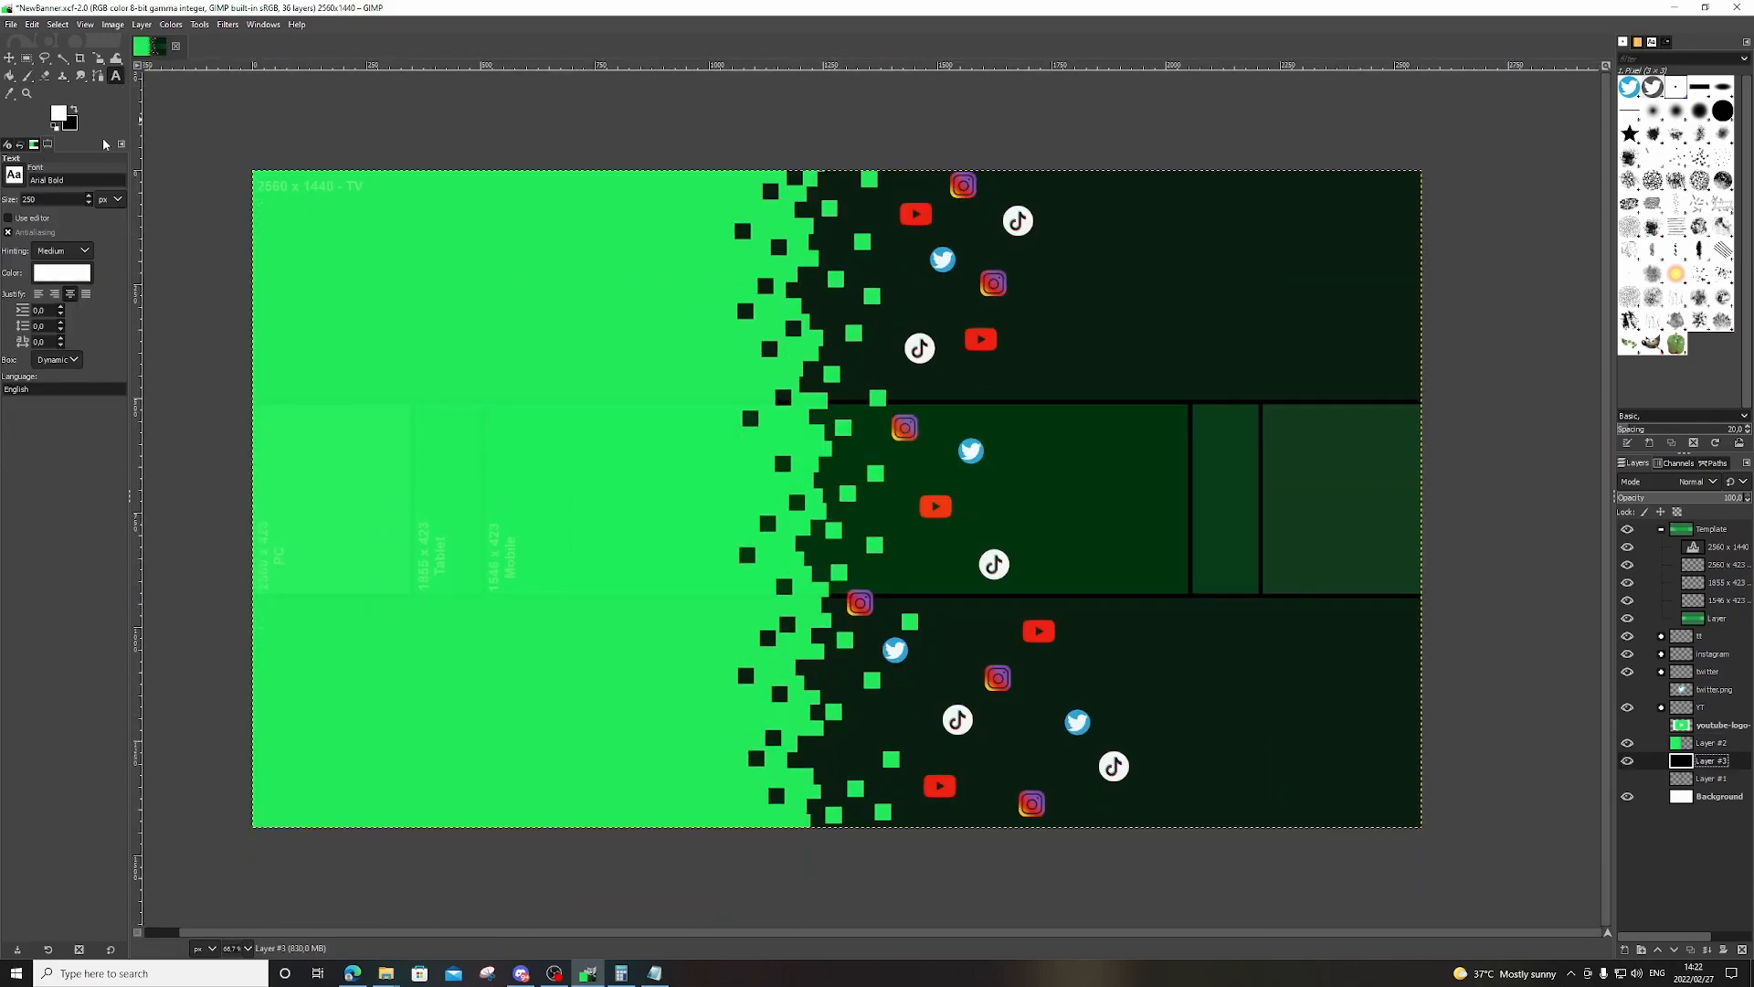
pyautogui.click(16, 179)
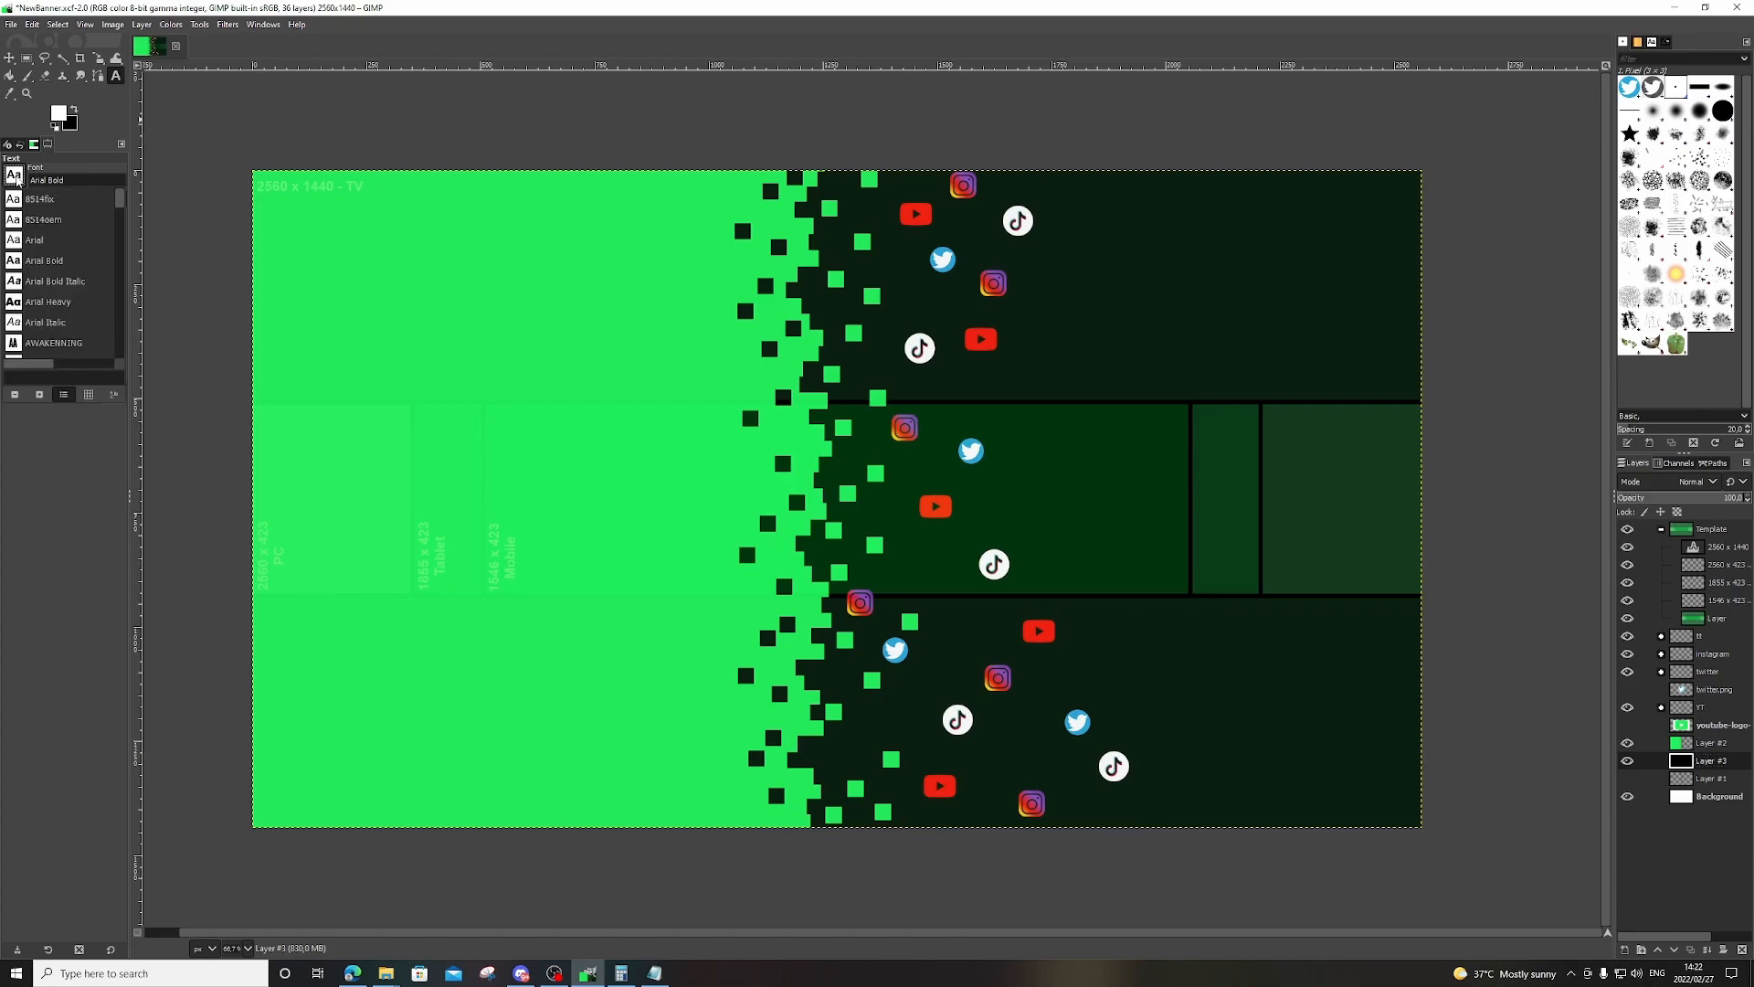
pyautogui.click(62, 252)
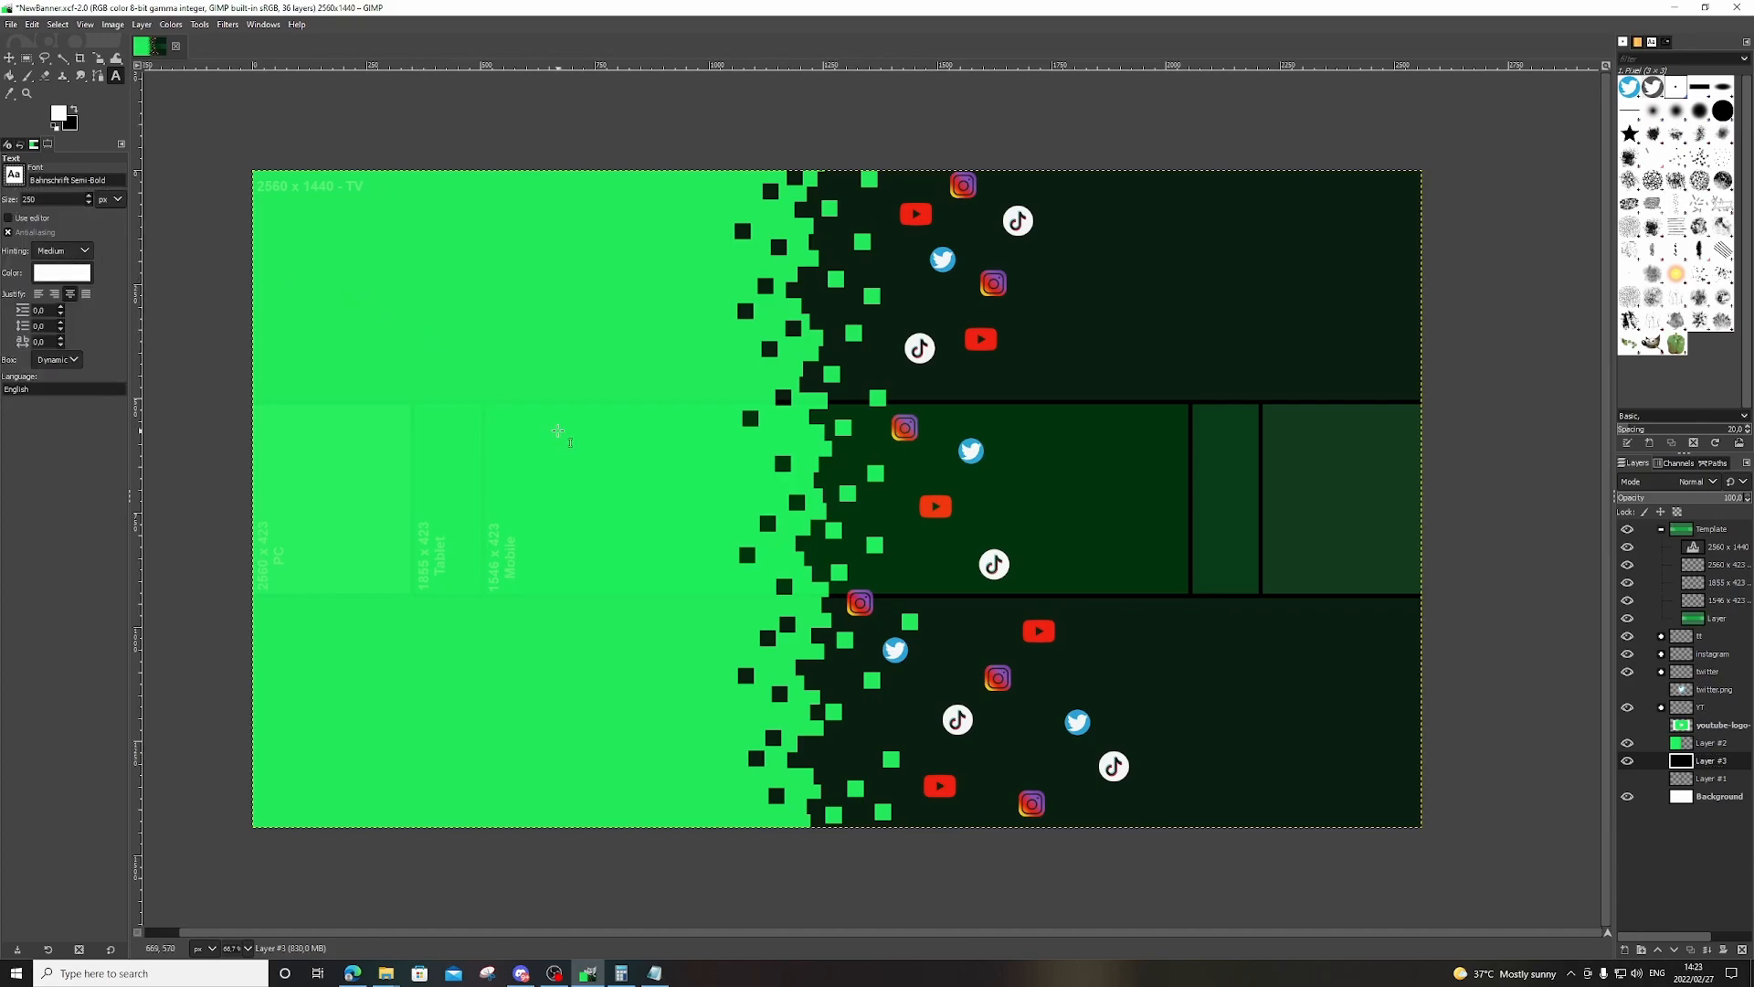
pyautogui.click(561, 427)
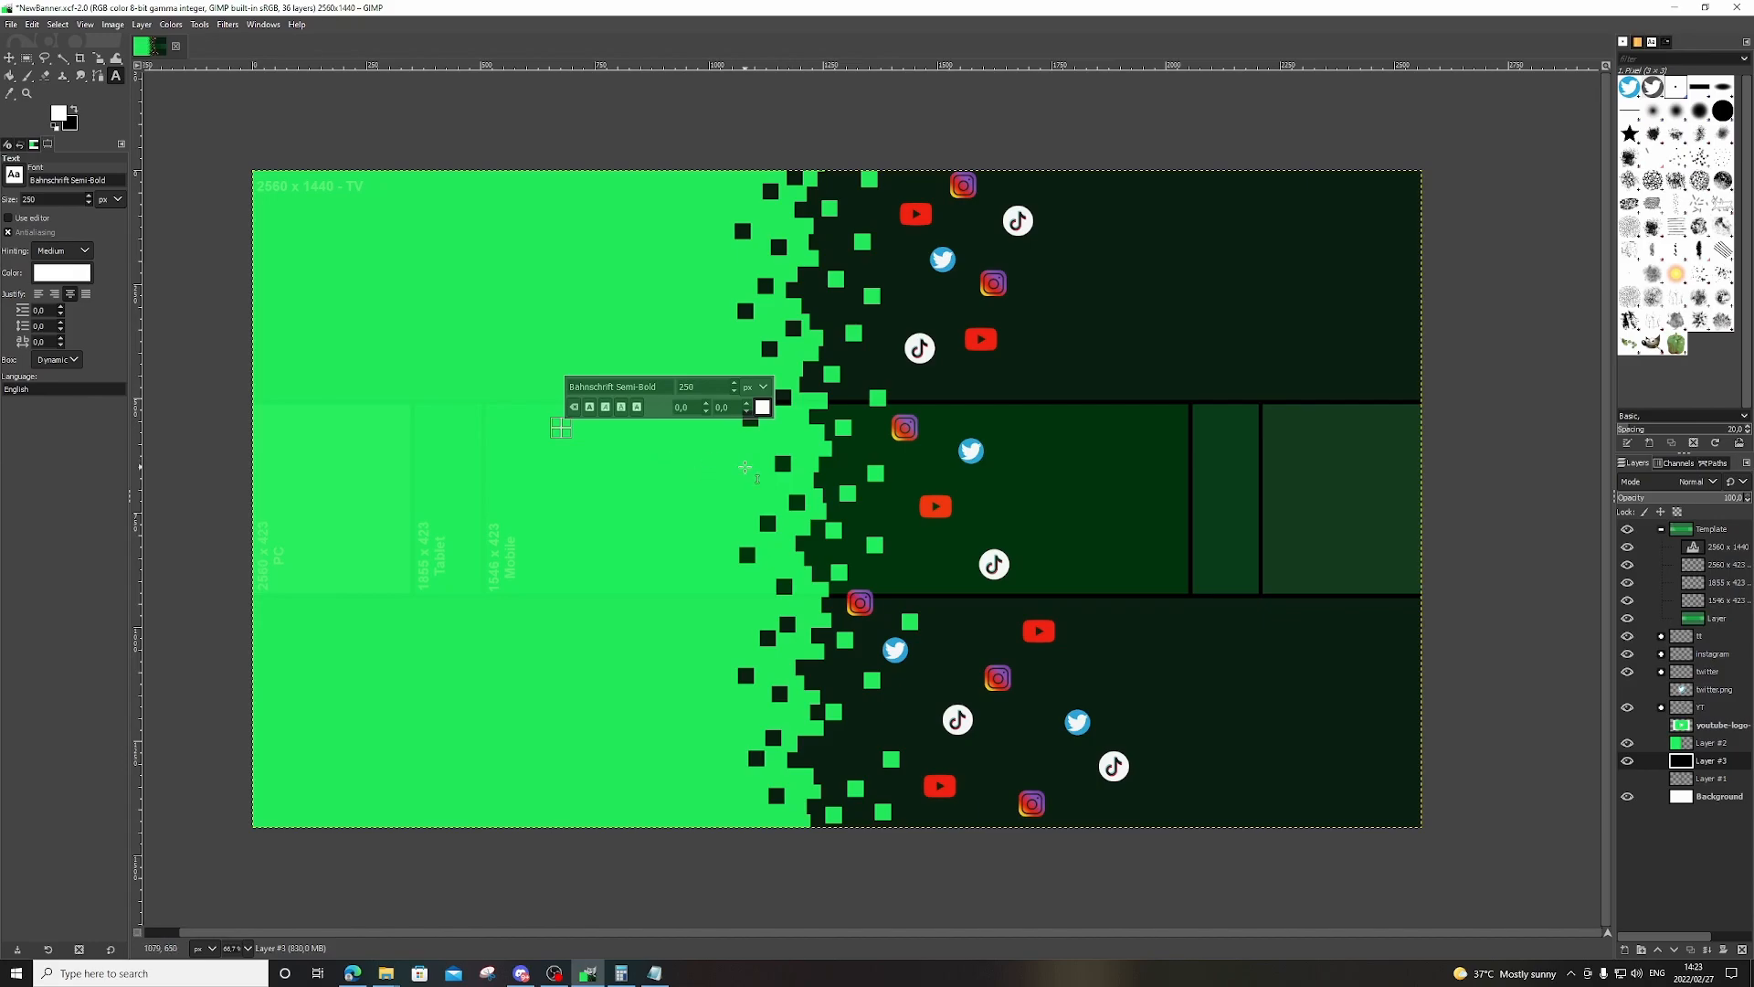
pyautogui.write('learn how to')
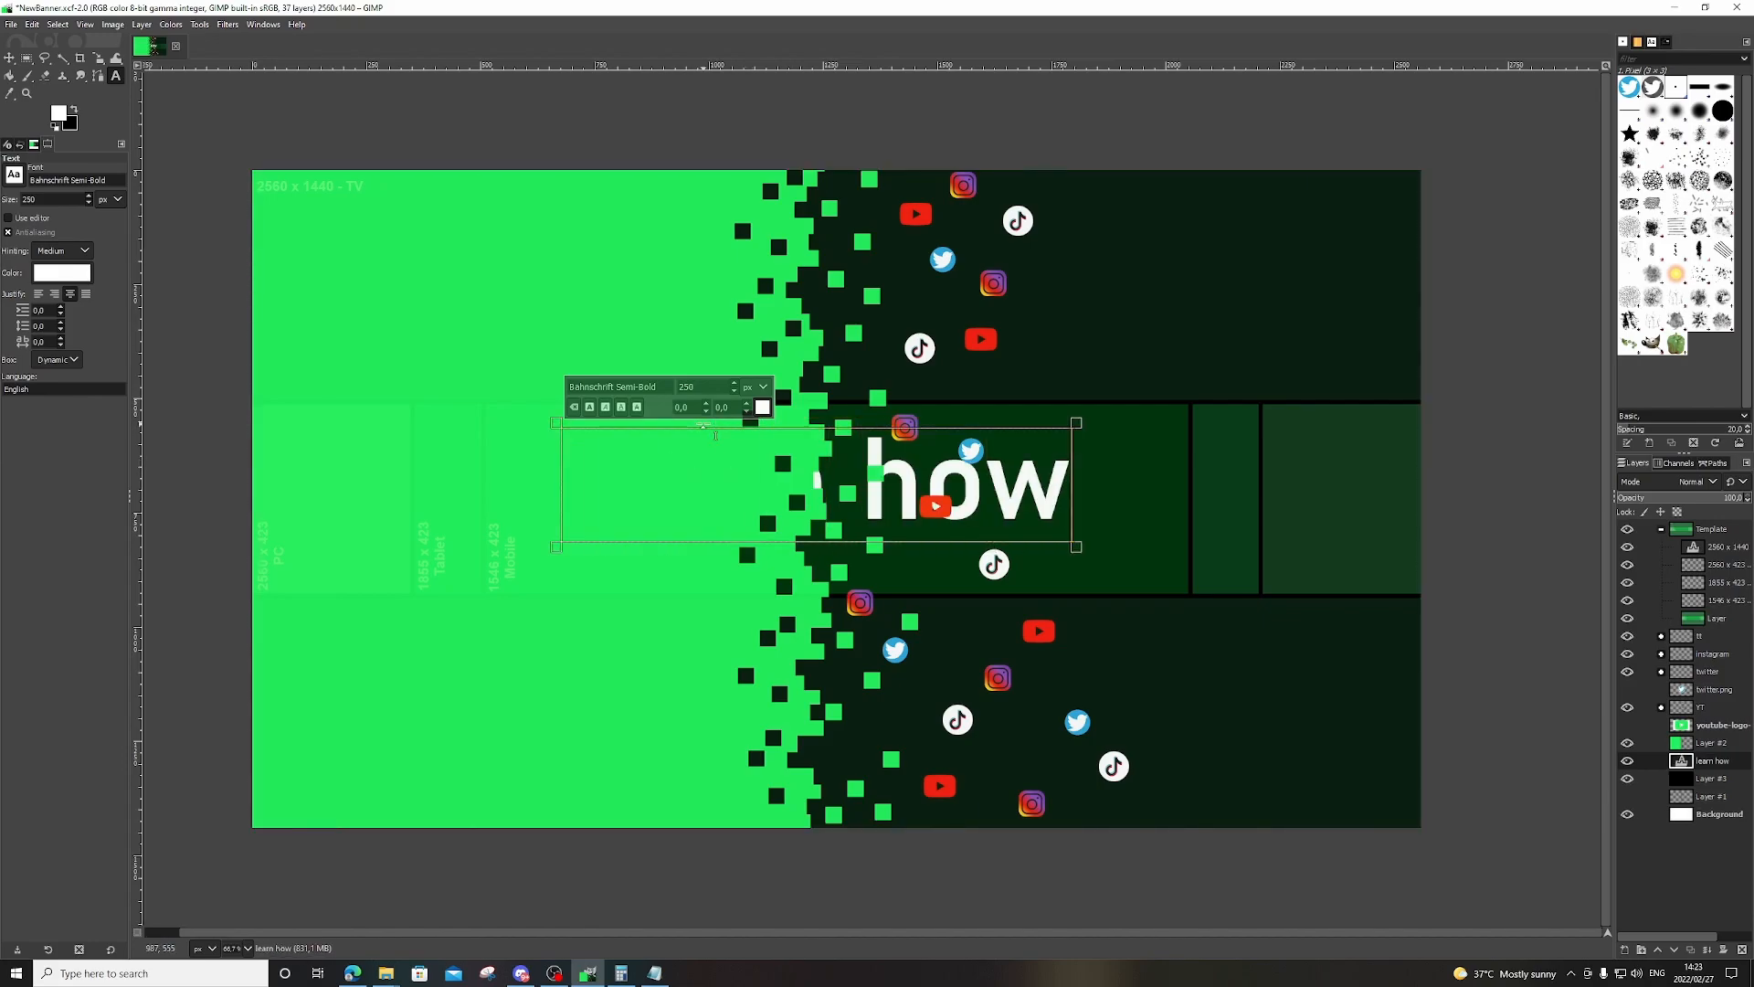
# Reduce the "learn how to" text size to 48 px and move its layer to the top of the stack.
pyautogui.click(734, 392)
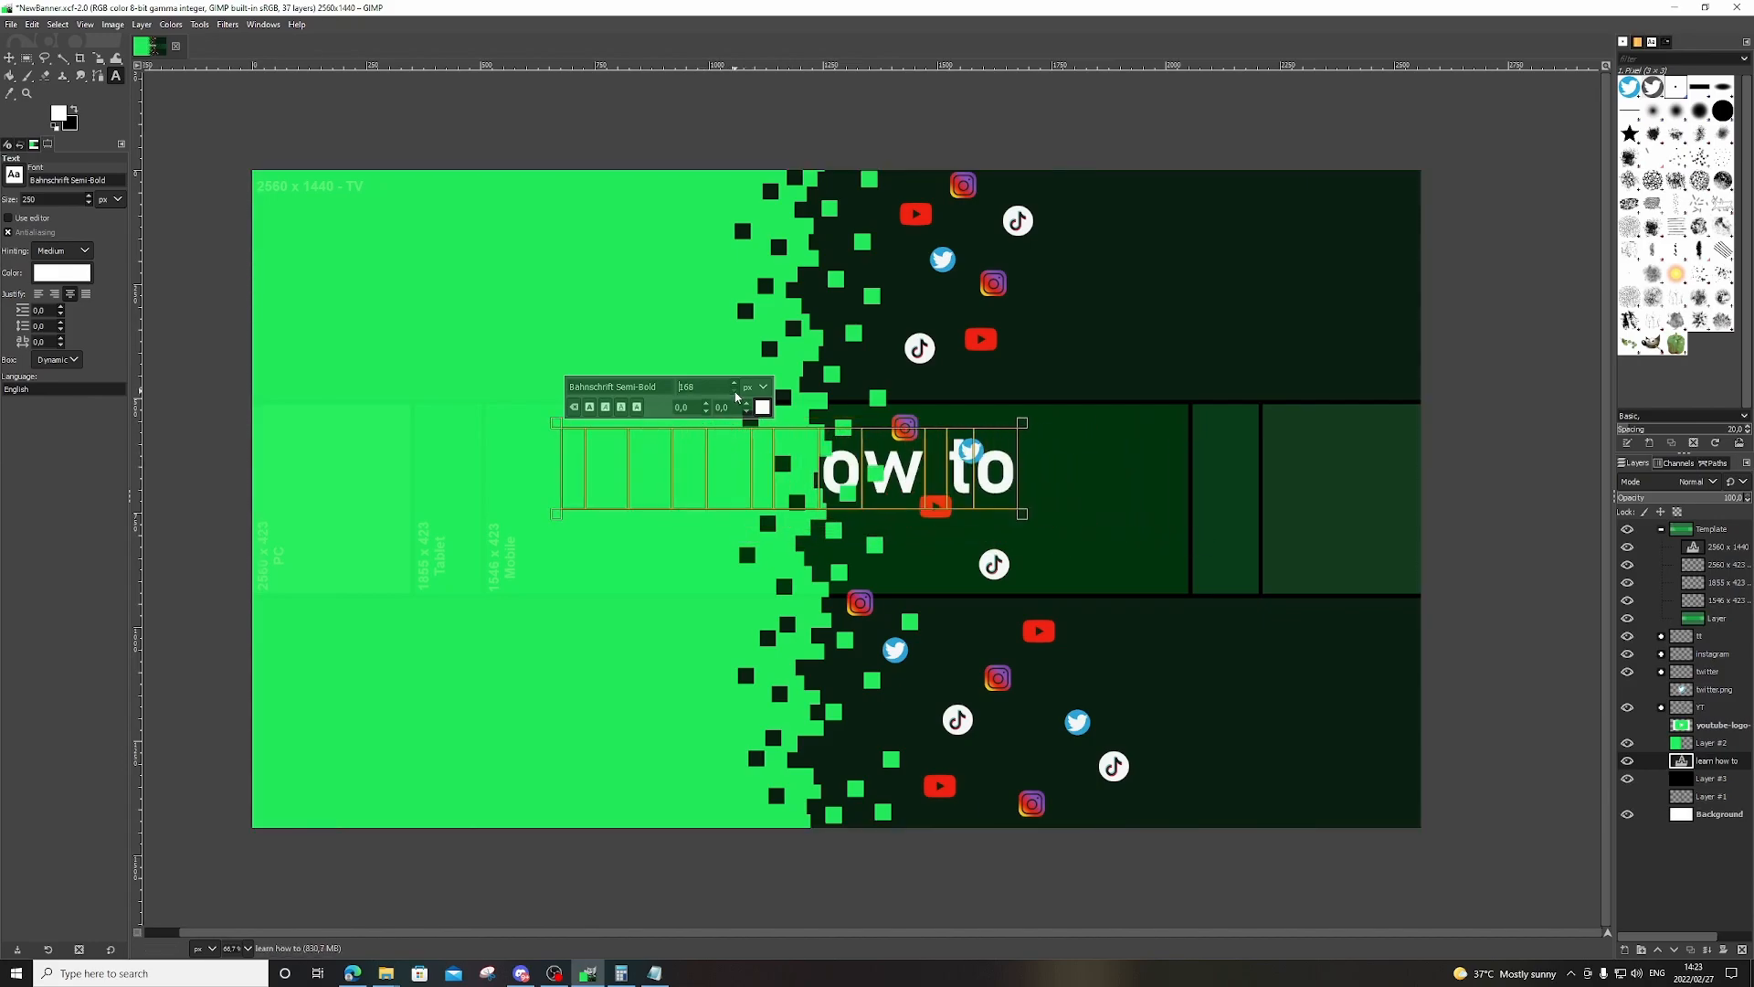
pyautogui.click(734, 392)
pyautogui.click(735, 383)
pyautogui.click(735, 391)
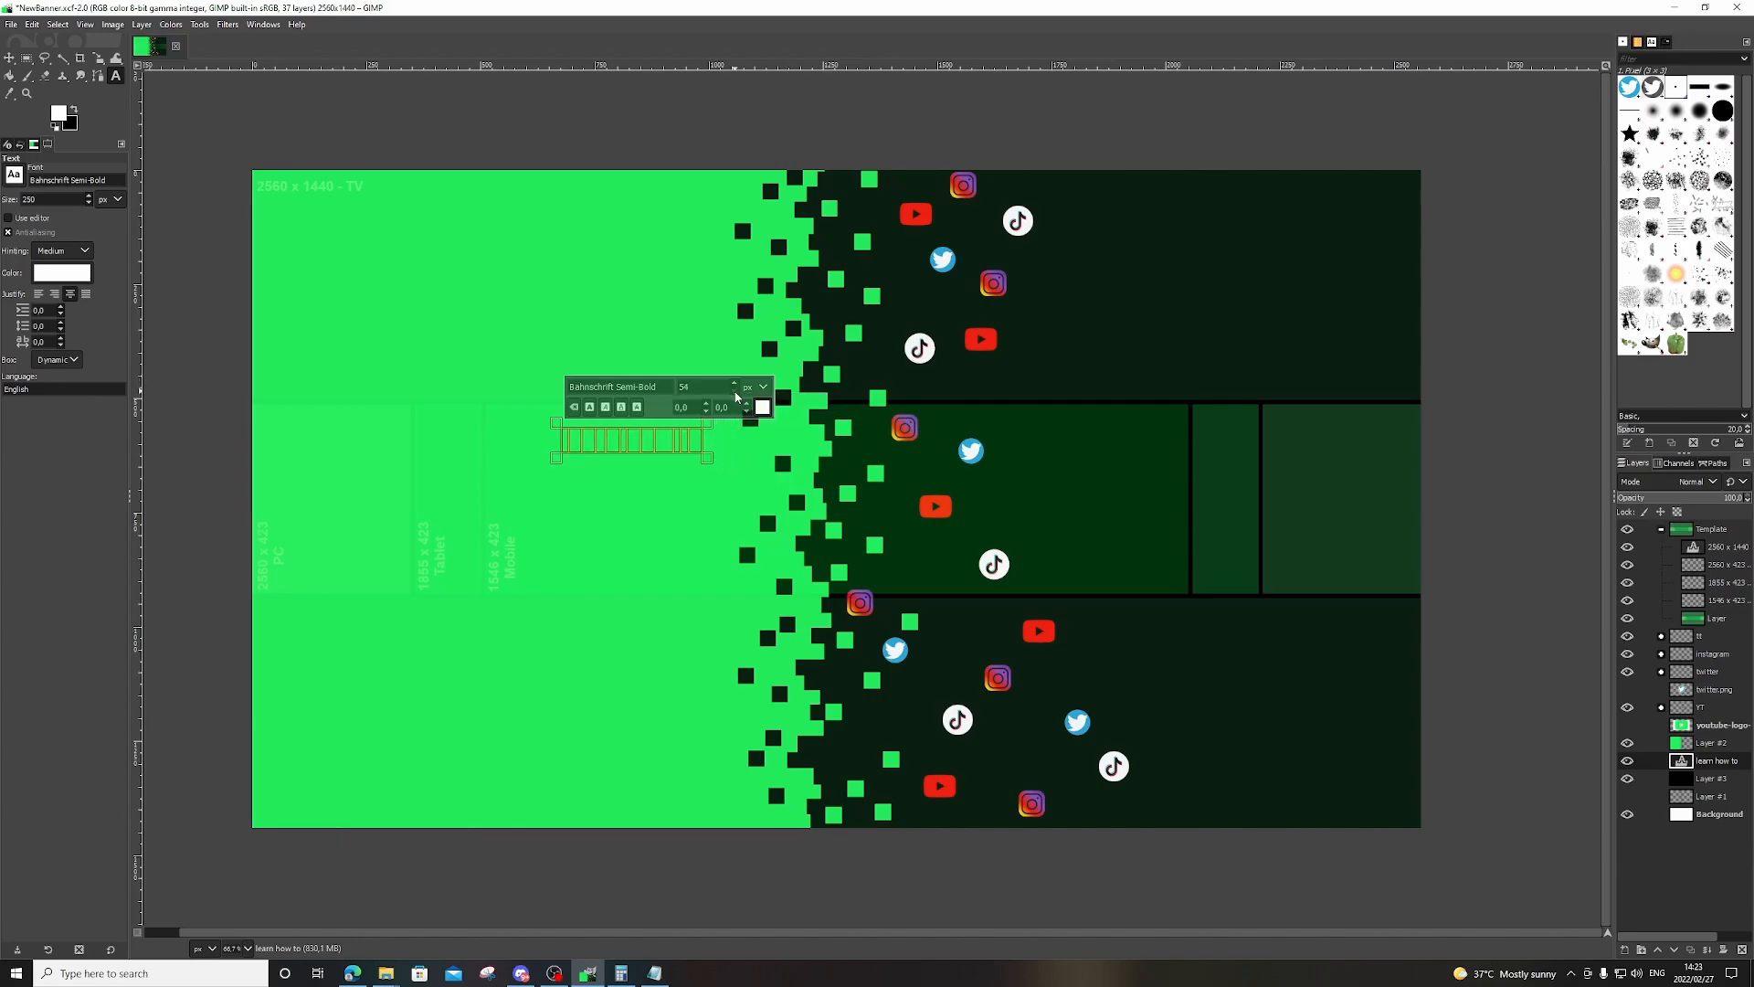
pyautogui.moveTo(1722, 652); pyautogui.dragTo(1718, 531)
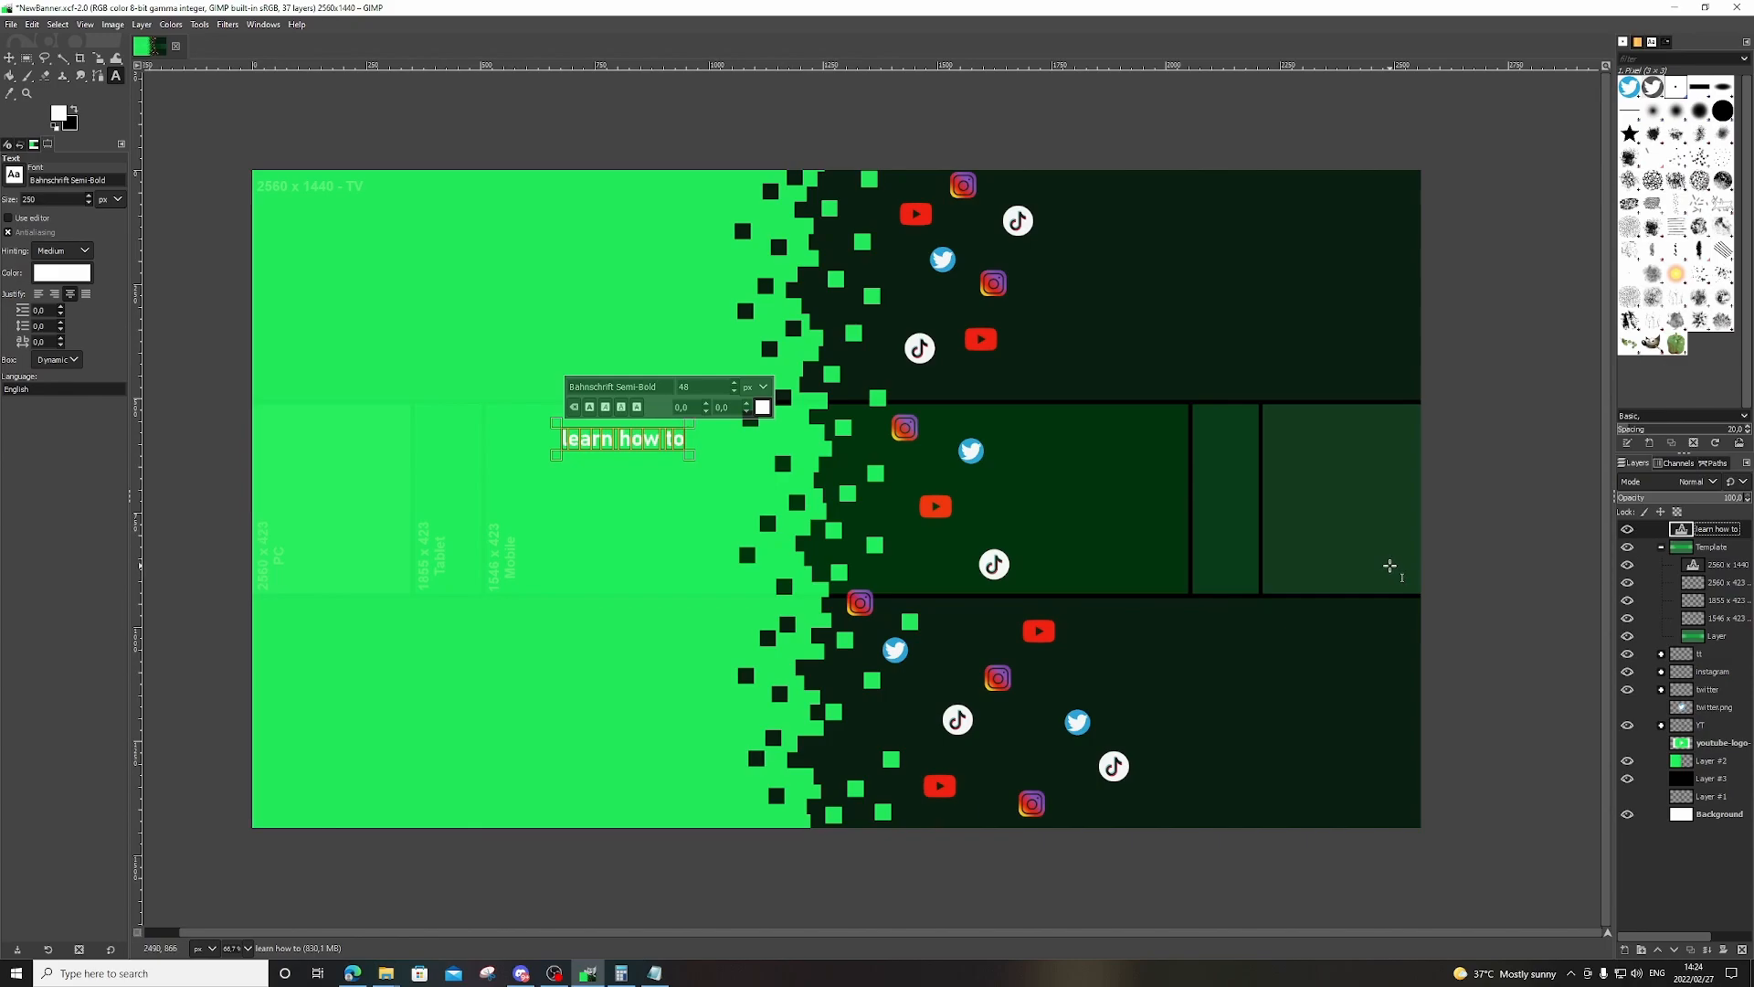
# Add the text "GROW" in white Bahnschrift Semi-Bold at 250 px below the "learn how to" line.
pyautogui.click(518, 451)
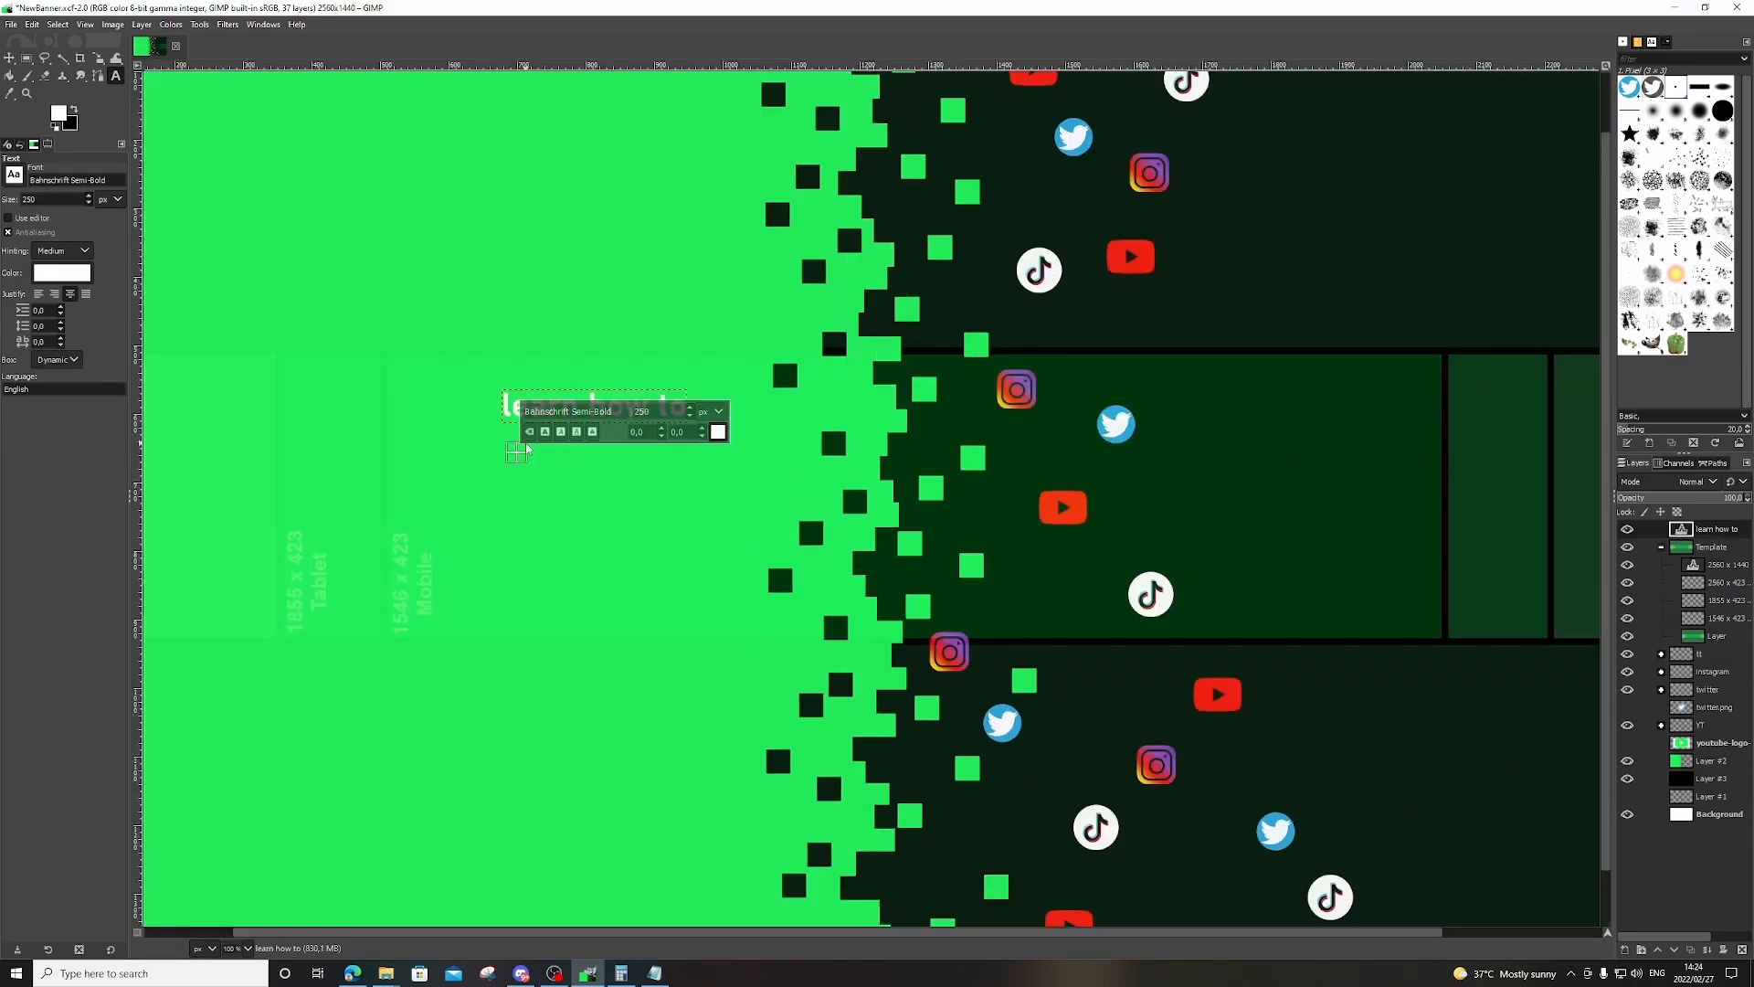
pyautogui.write('Grow')
pyautogui.press('BackSpace')
pyautogui.press('BackSpace')
pyautogui.press('BackSpace')
pyautogui.write('ROW')
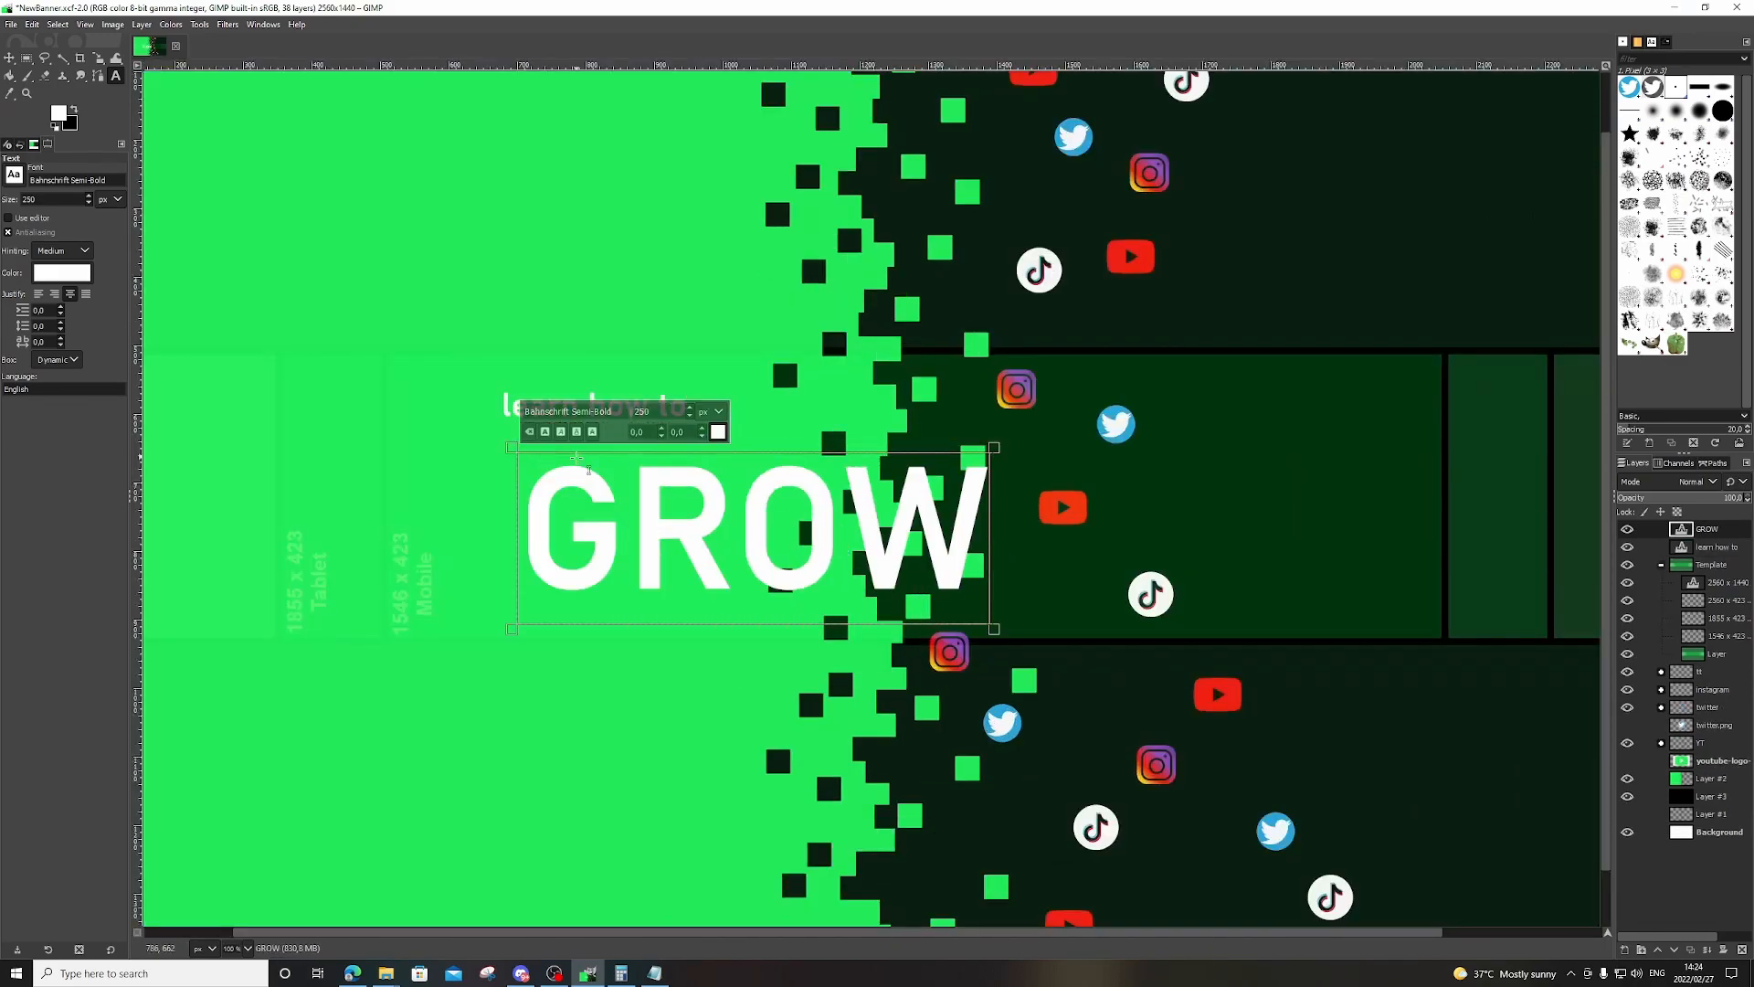
# Reduce the size of the "GROW" text and move it directly beneath "learn how to", aligned with its start.
pyautogui.click(88, 202)
pyautogui.click(9, 59)
pyautogui.moveTo(672, 498); pyautogui.dragTo(653, 458)
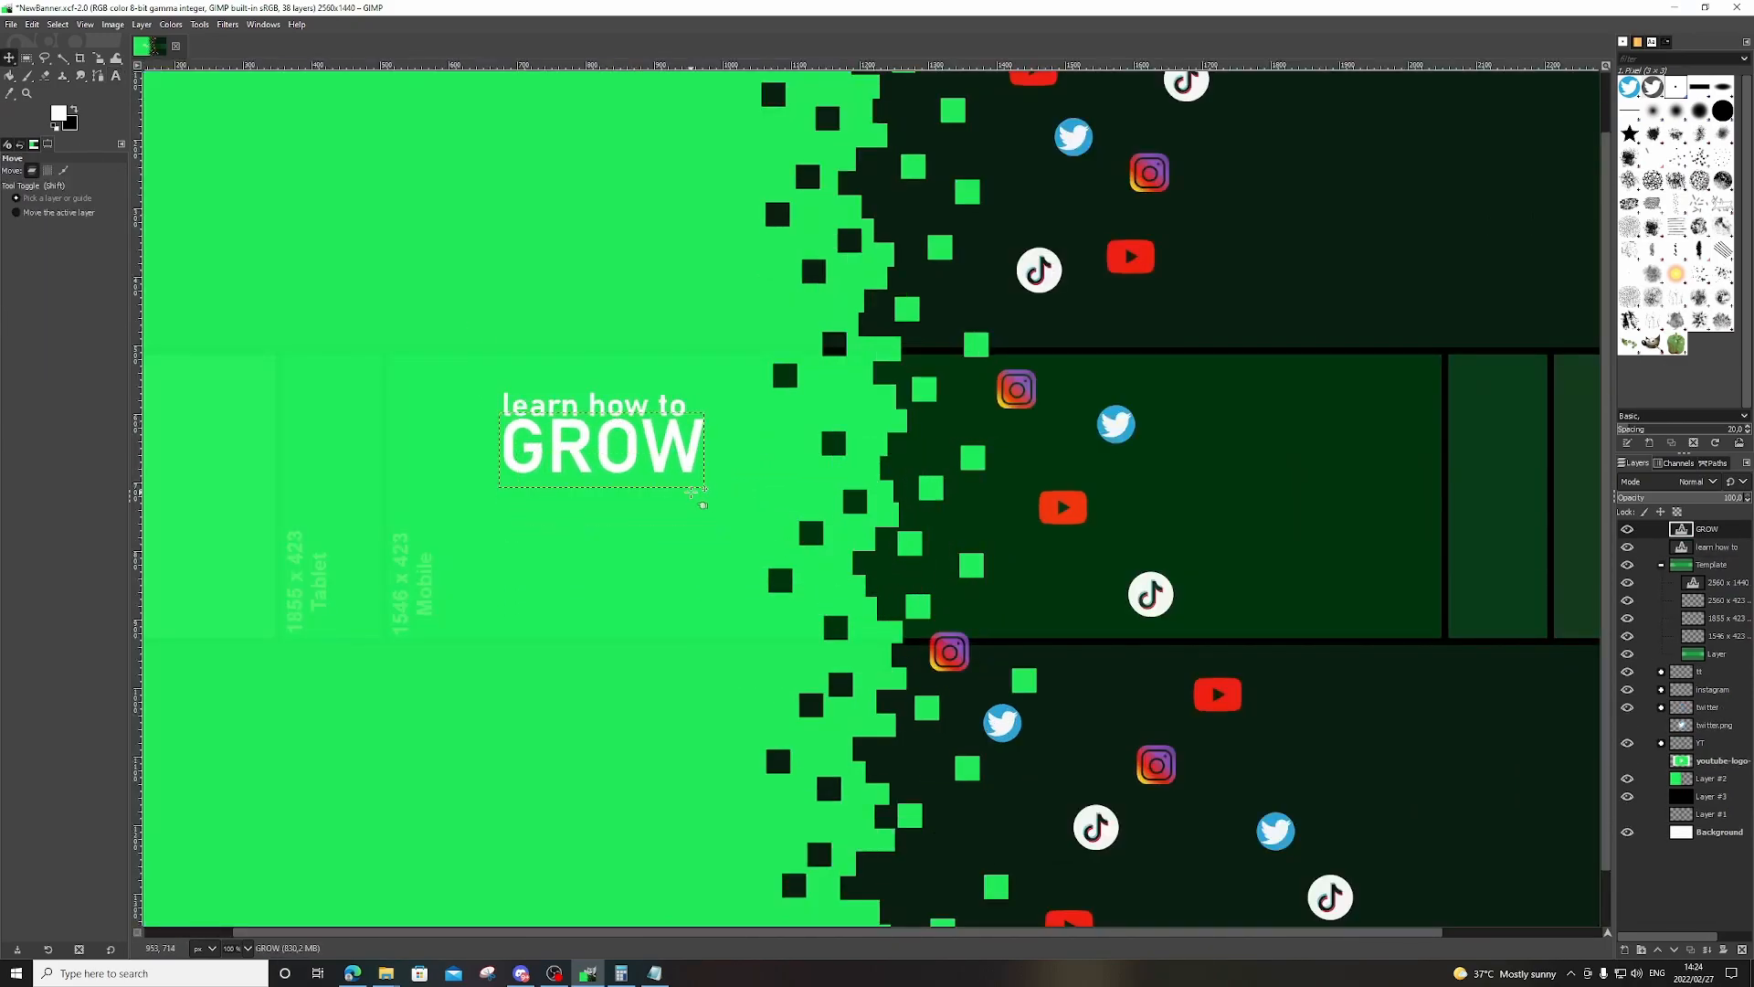
# Add a small white "together on" text line and place it closely beneath "GROW".
pyautogui.click(116, 75)
pyautogui.click(509, 507)
pyautogui.write('together on')
pyautogui.hotkey('ctrl', 'a')
pyautogui.click(682, 469)
pyautogui.click(681, 467)
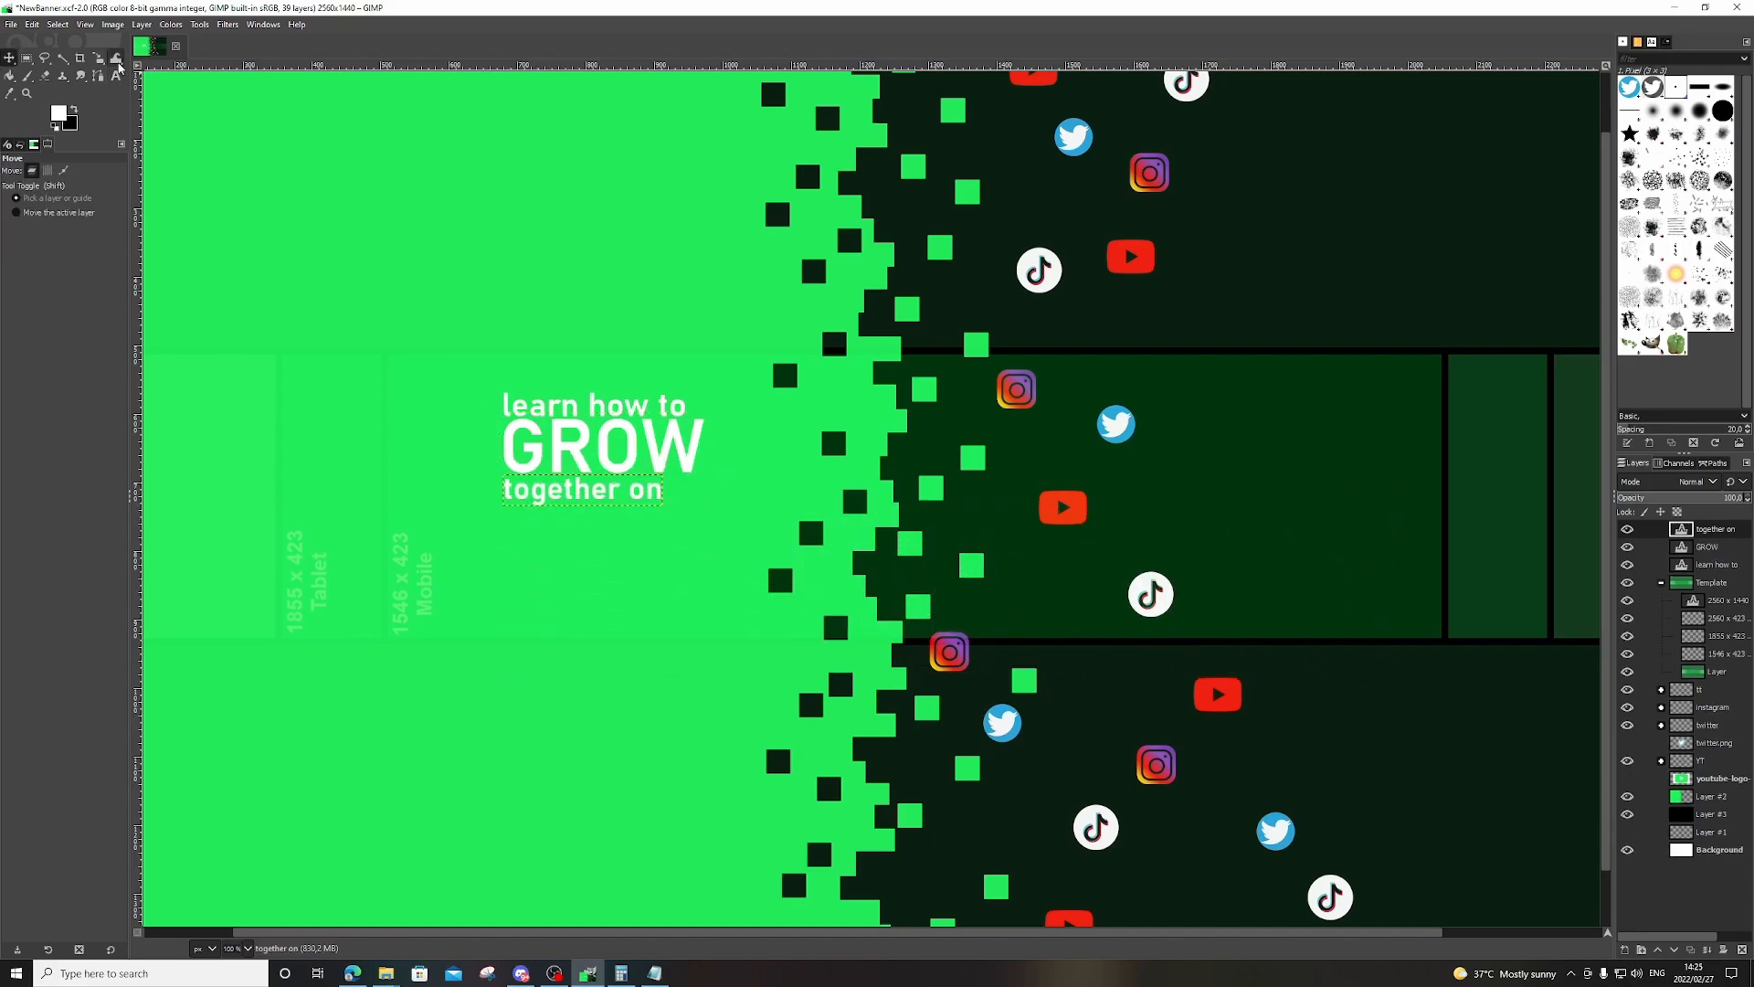
pyautogui.click(9, 59)
pyautogui.moveTo(614, 494); pyautogui.dragTo(614, 487)
# Add the white text "YOUTUBE", reduce its size and place it beneath "together on".
pyautogui.click(116, 58)
pyautogui.click(116, 76)
pyautogui.click(499, 528)
pyautogui.write('YOUTUBE')
pyautogui.hotkey('ctrl', 'a')
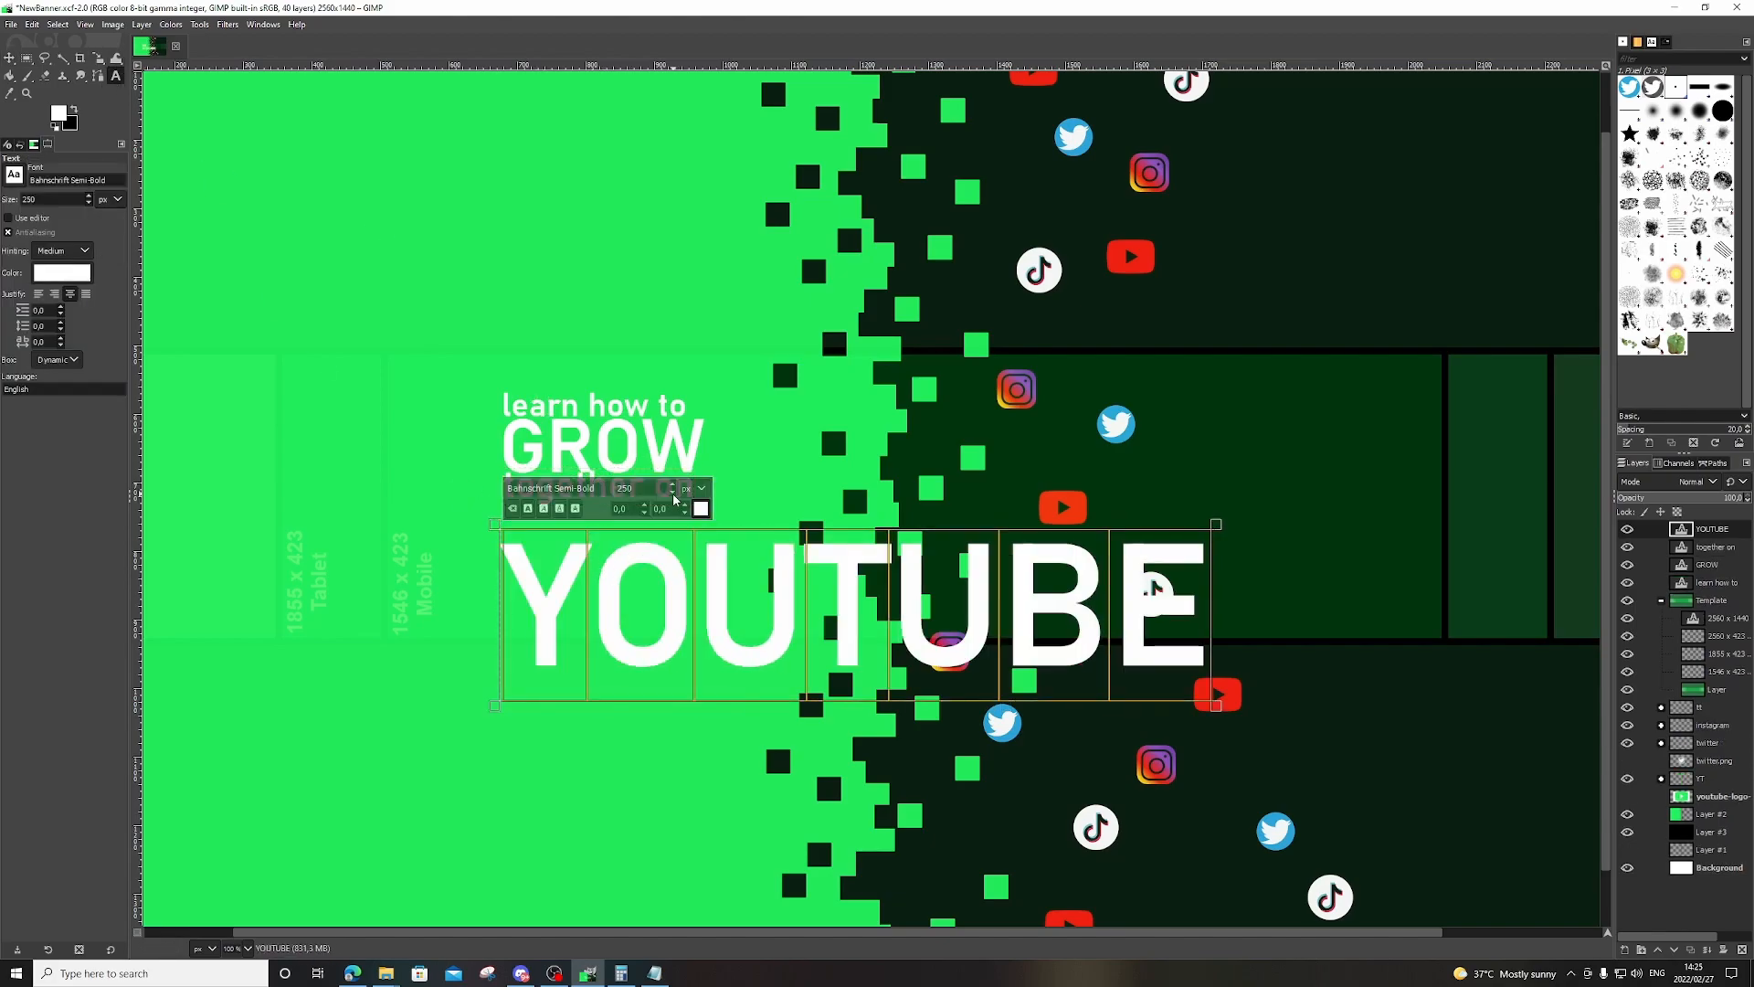
pyautogui.click(673, 492)
pyautogui.click(9, 58)
pyautogui.moveTo(575, 553)
pyautogui.mouseDown()
pyautogui.moveTo(575, 525)
pyautogui.moveTo(589, 536)
pyautogui.mouseUp()
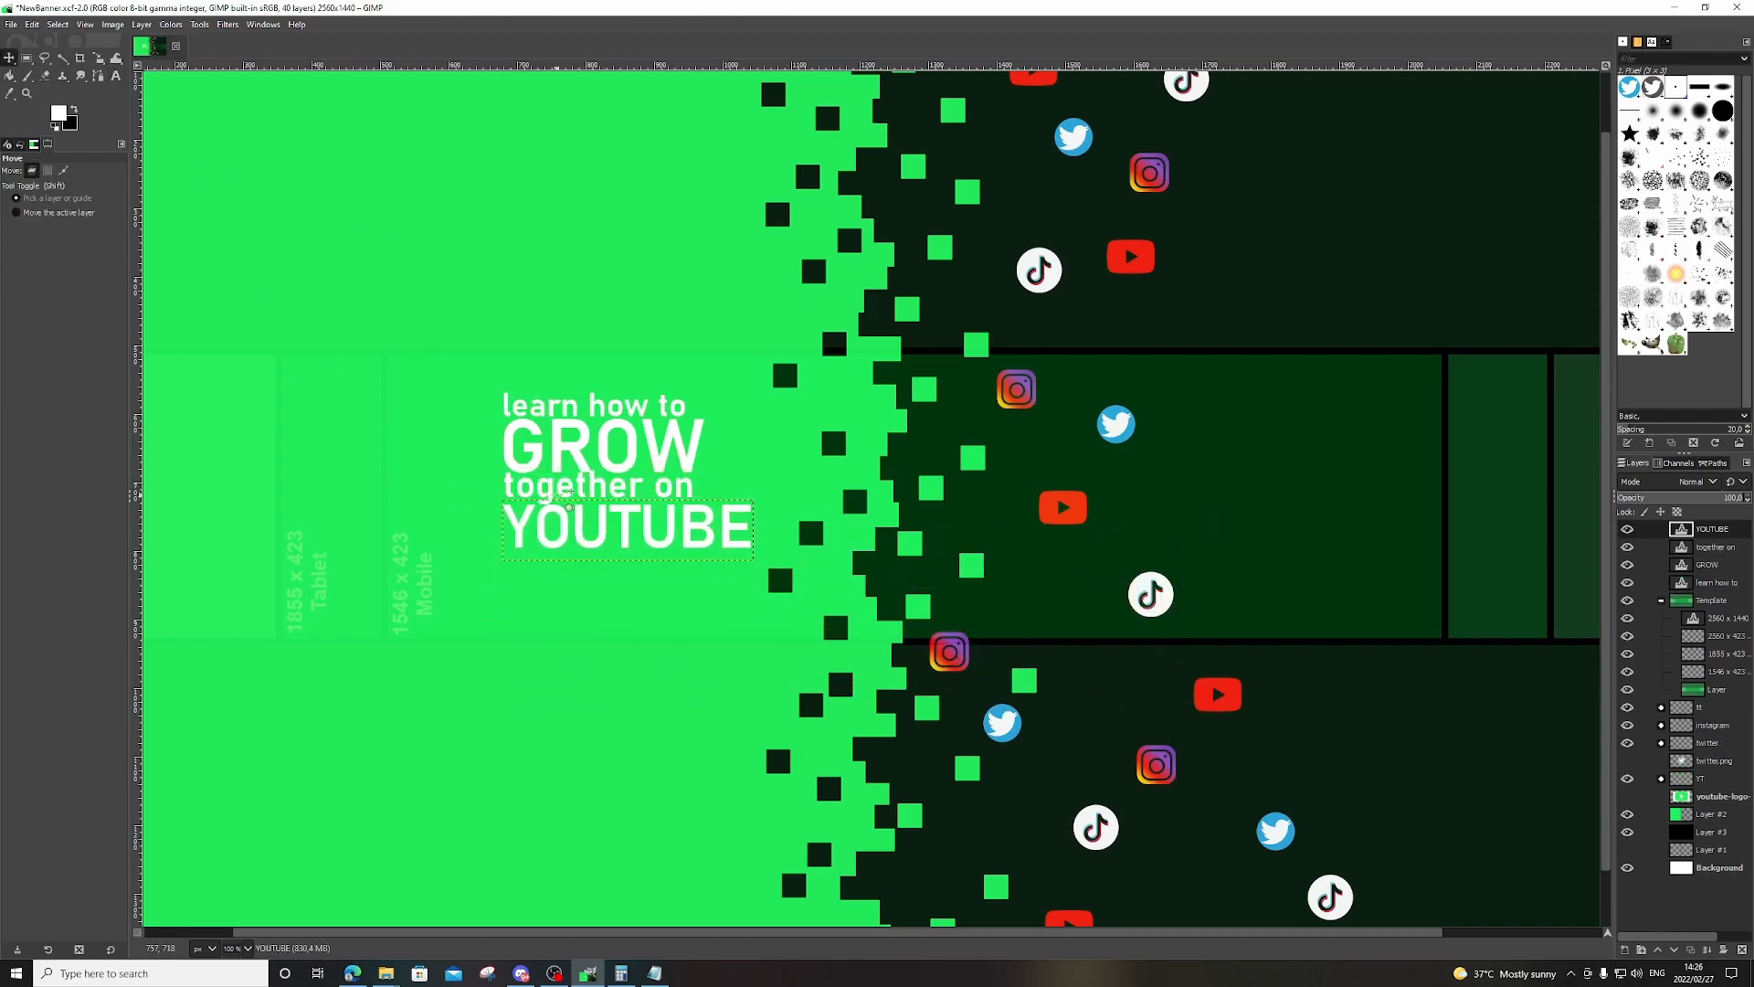
# Enlarge the "GROW" text slightly and nudge "GROW", "together on" and "YOUTUBE" to adjust the line spacing.
pyautogui.click(116, 76)
pyautogui.click(592, 450)
pyautogui.hotkey('ctrl', 'a')
pyautogui.click(677, 372)
pyautogui.click(10, 59)
pyautogui.moveTo(593, 437); pyautogui.dragTo(594, 435)
pyautogui.moveTo(592, 485); pyautogui.dragTo(591, 488)
pyautogui.moveTo(548, 525); pyautogui.dragTo(547, 528)
# Apply a black Drop Shadow to "learn how to" with 0.258 offsets, blur radius 0, grow radius 5 and opacity 1.058.
pyautogui.click(1714, 586)
pyautogui.click(227, 25)
pyautogui.moveTo(274, 144)
pyautogui.click(430, 148)
pyautogui.moveTo(914, 371); pyautogui.dragTo(923, 372)
pyautogui.moveTo(957, 305); pyautogui.dragTo(905, 307)
pyautogui.moveTo(921, 372); pyautogui.dragTo(938, 373)
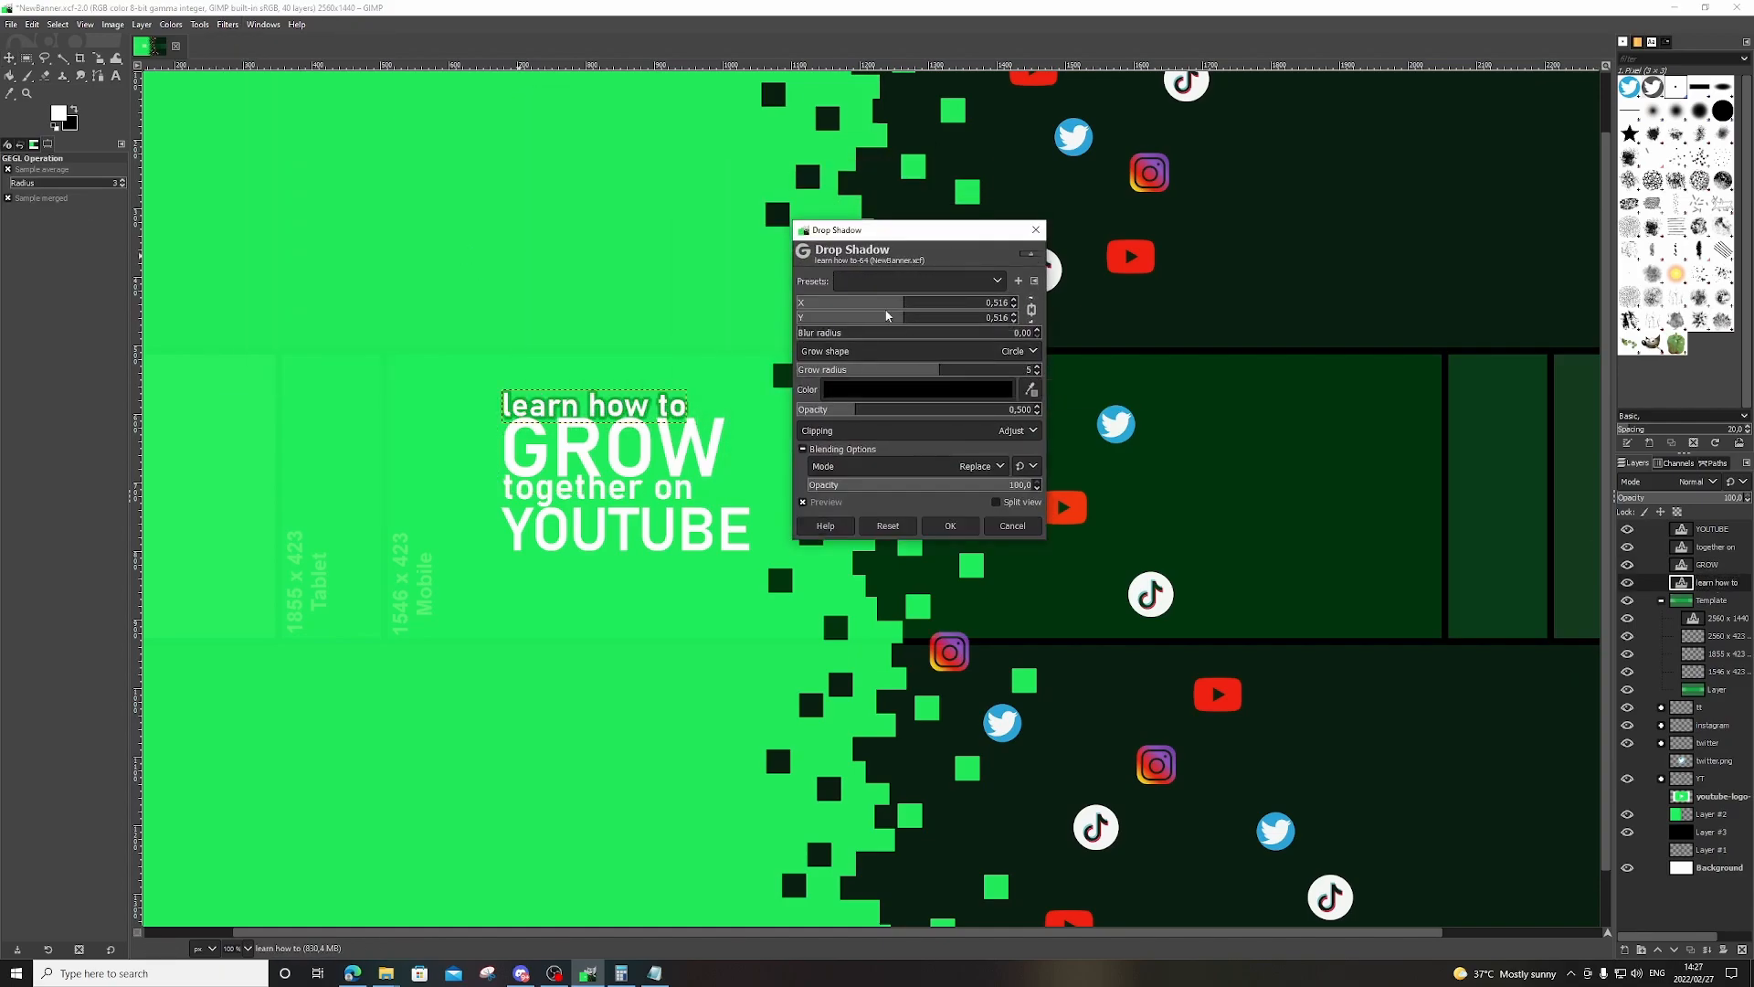
pyautogui.moveTo(855, 411); pyautogui.dragTo(922, 421)
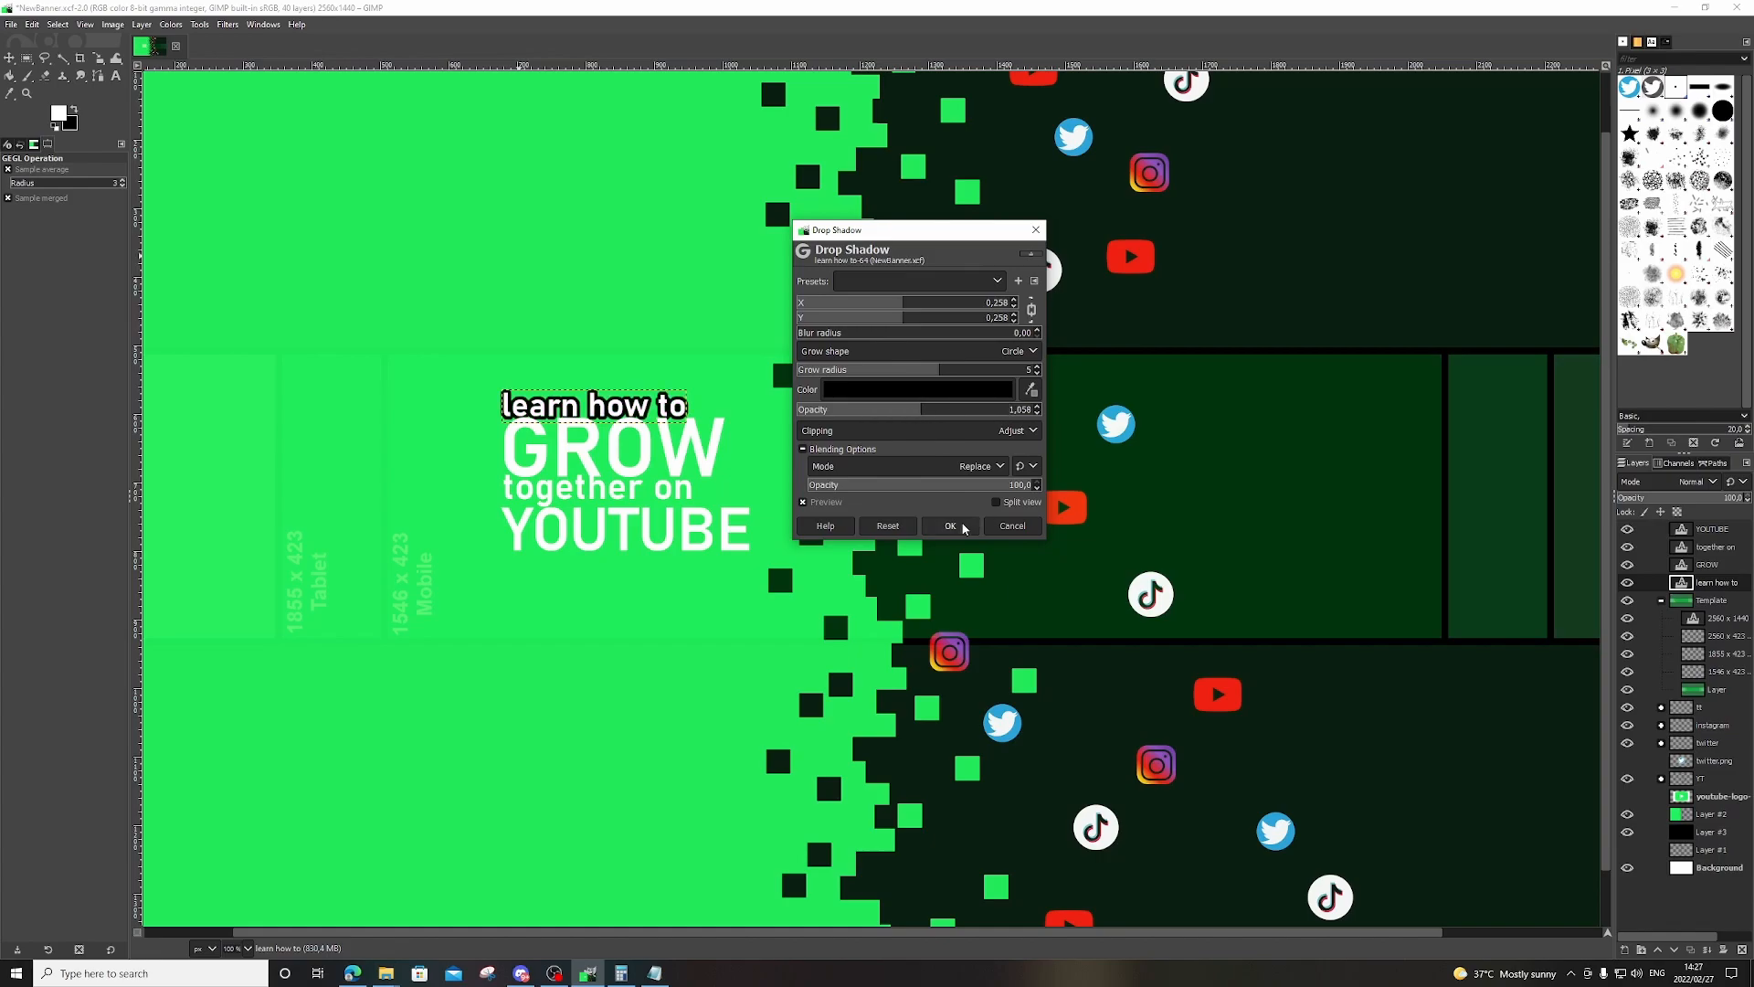
pyautogui.click(951, 526)
# Apply a black Drop Shadow to "GROW" with offsets 0, blur radius 0, grow radius 5 and opacity 2.
pyautogui.click(1714, 567)
pyautogui.click(228, 25)
pyautogui.moveTo(274, 145)
pyautogui.click(429, 148)
pyautogui.moveTo(913, 373); pyautogui.dragTo(840, 335)
pyautogui.moveTo(922, 372)
pyautogui.mouseDown()
pyautogui.moveTo(802, 374)
pyautogui.moveTo(922, 376)
pyautogui.mouseUp()
pyautogui.moveTo(840, 336); pyautogui.dragTo(802, 344)
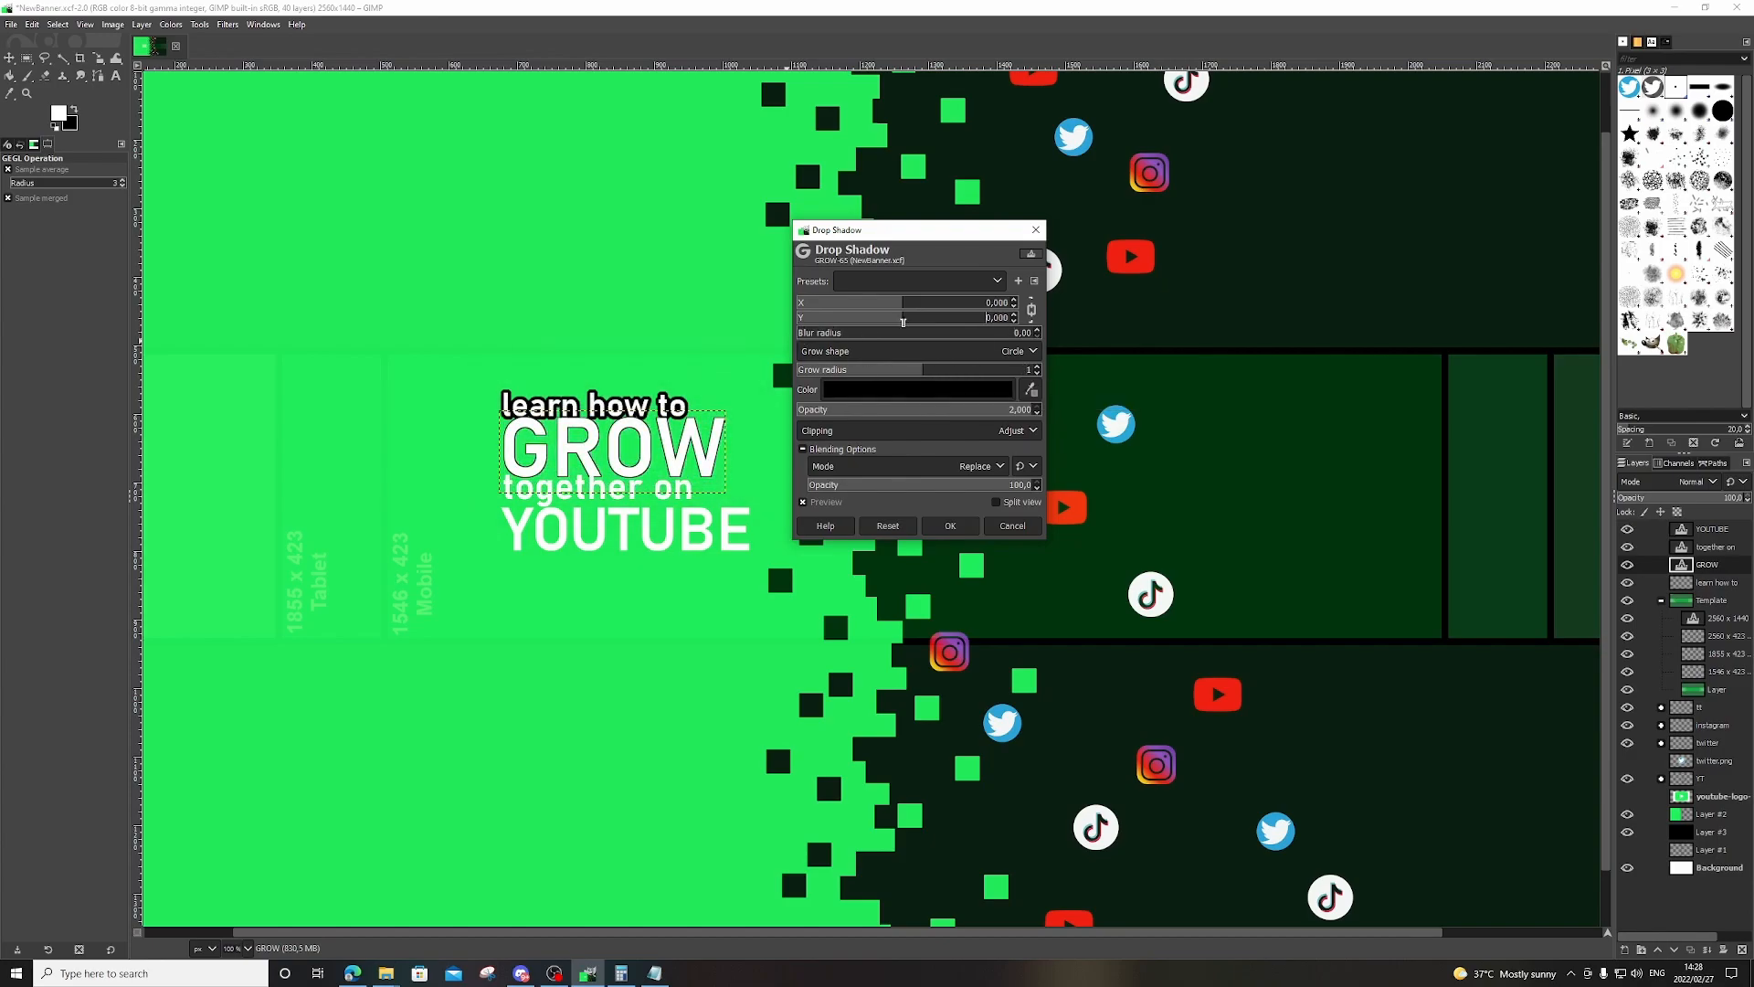
pyautogui.write('0')
pyautogui.moveTo(921, 370); pyautogui.dragTo(941, 370)
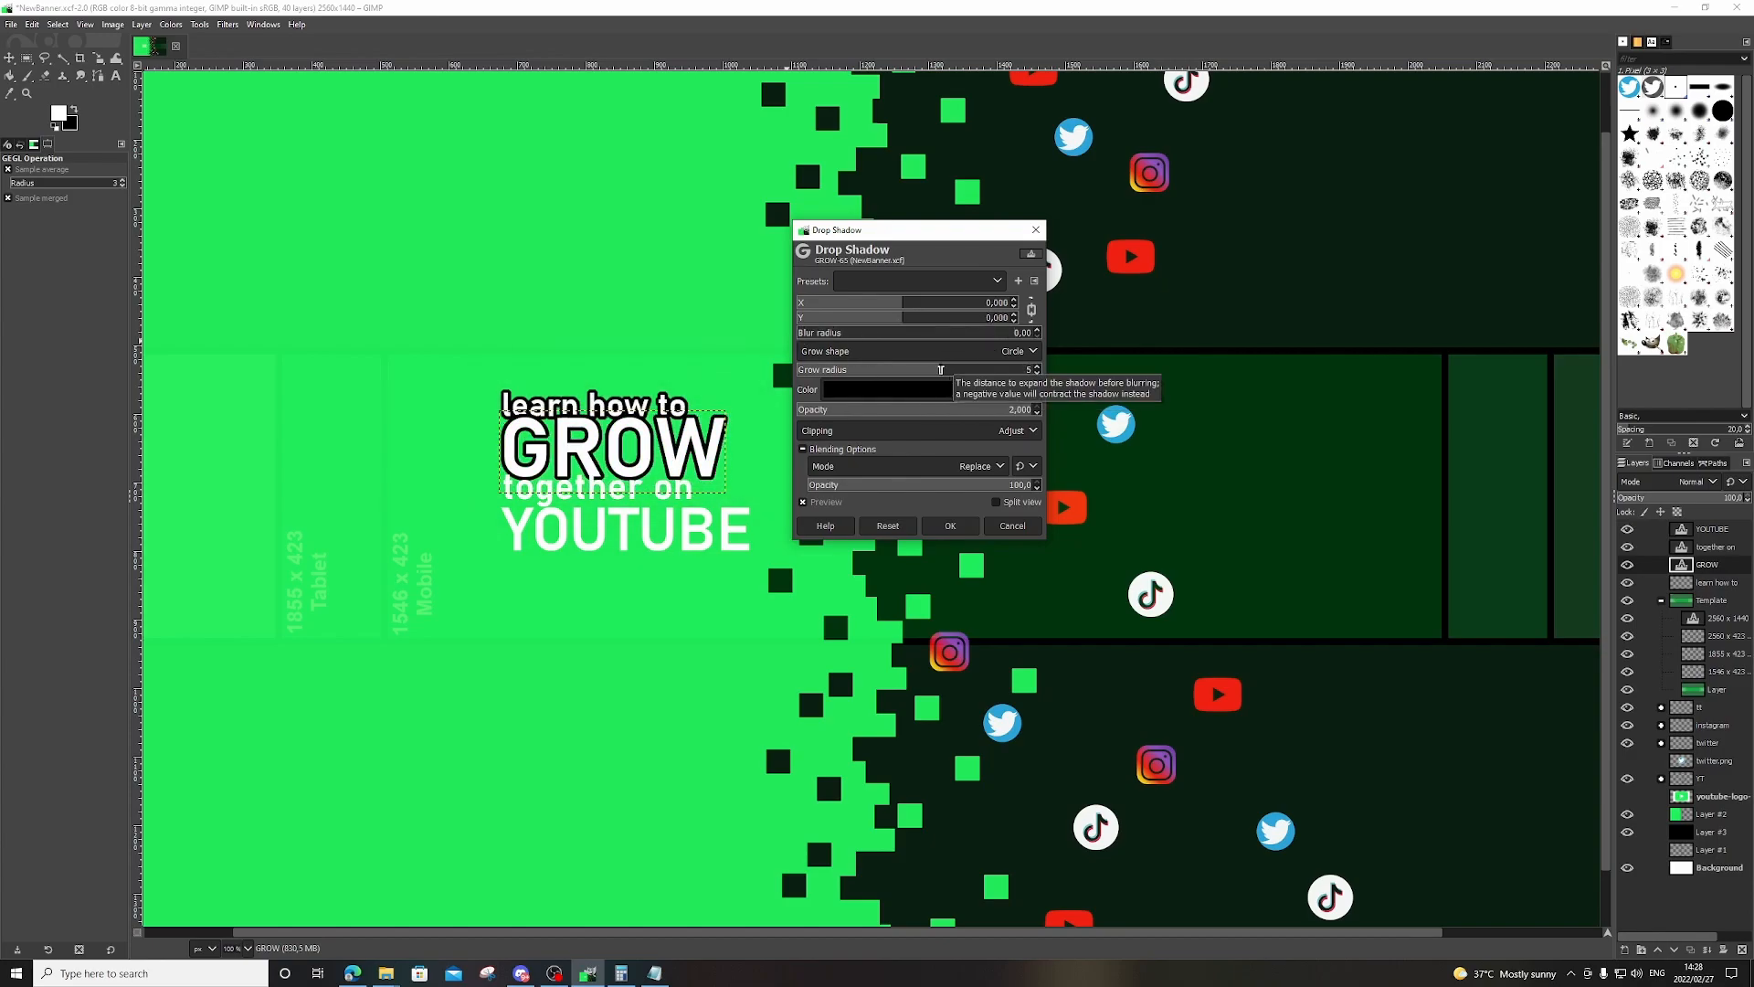
pyautogui.click(950, 525)
# Move the "learn how to" layer slightly up, away from the outline of "GROW".
pyautogui.press('pagedown')
pyautogui.click(9, 59)
pyautogui.moveTo(603, 407); pyautogui.dragTo(603, 399)
pyautogui.rightClick(1713, 584)
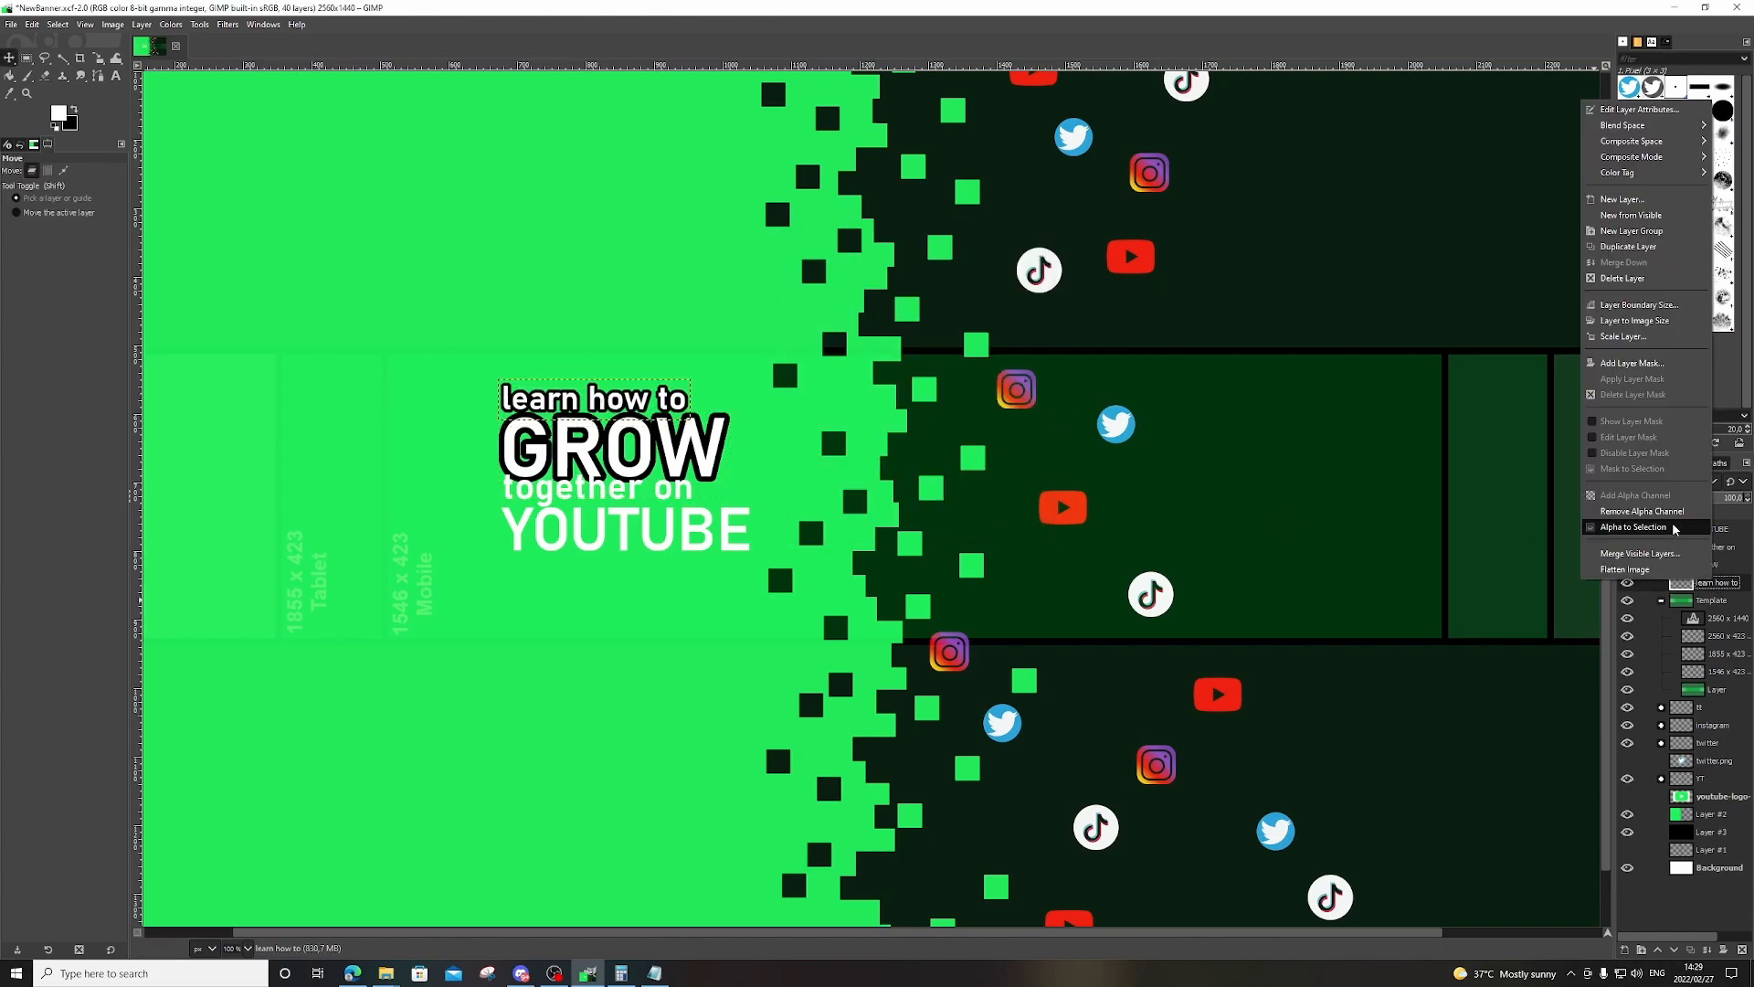
pyautogui.click(1644, 106)
pyautogui.click(1721, 335)
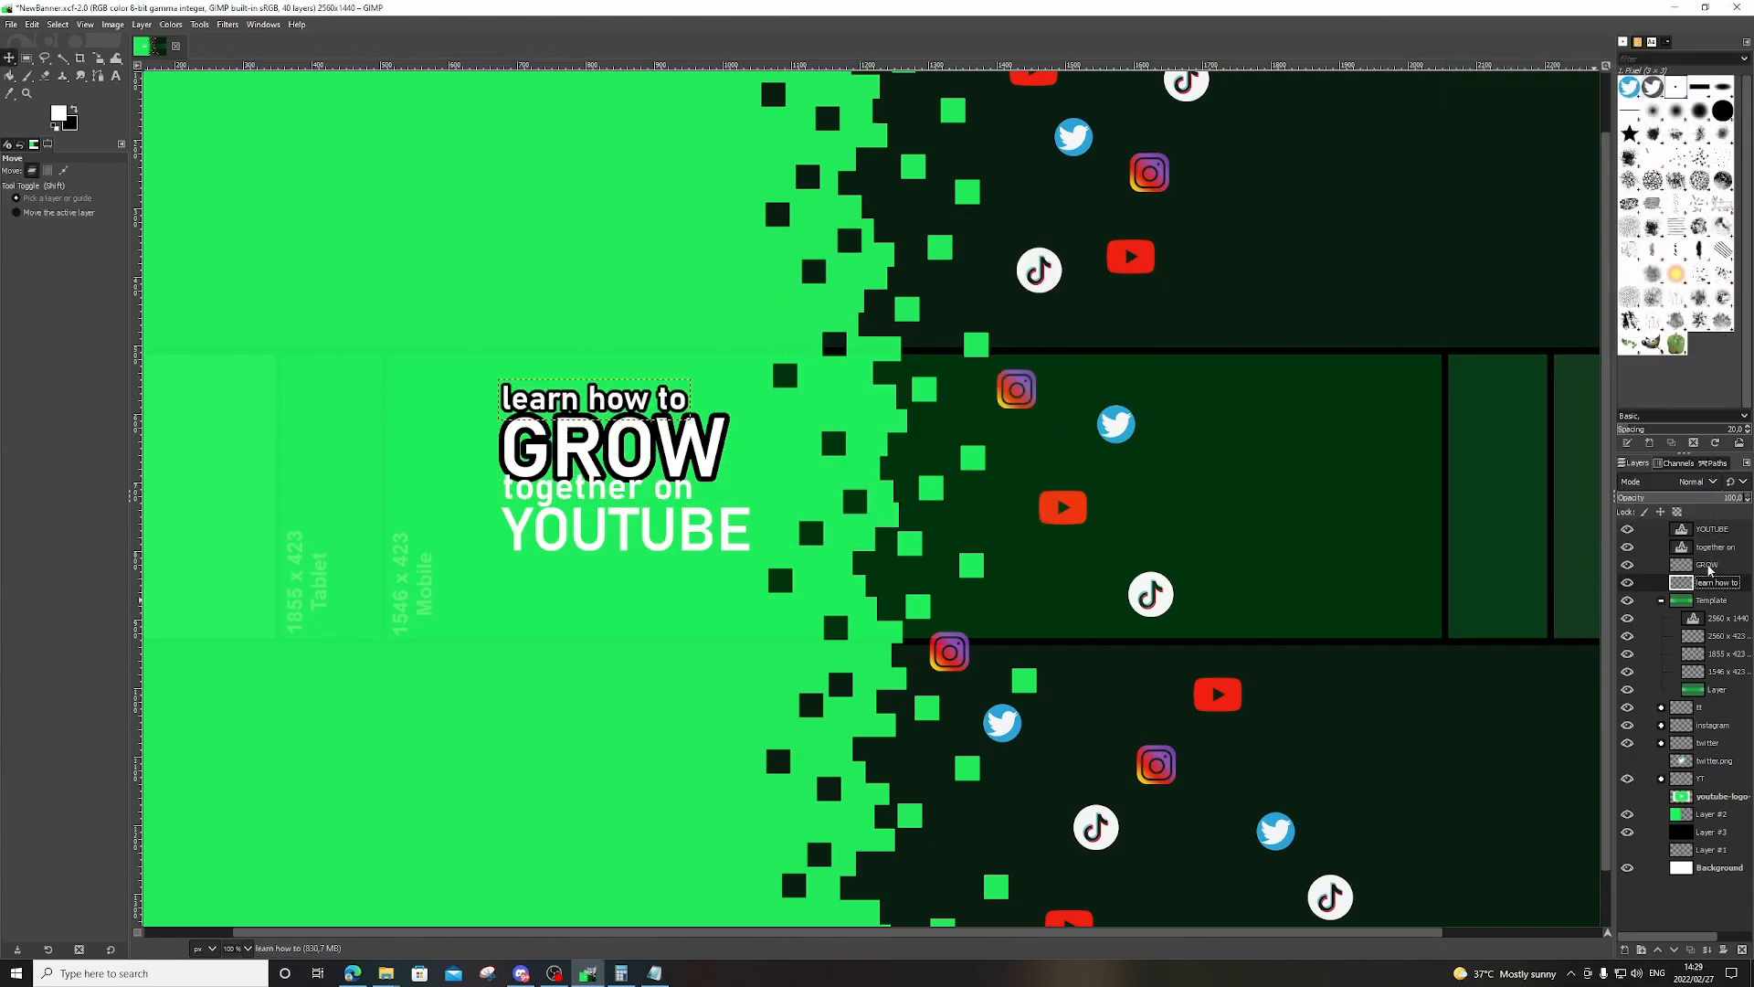
# Apply another black Drop Shadow to "learn how to" with -0.516 offsets, blur radius 0, grow radius 2 and opacity 2.
pyautogui.click(228, 24)
pyautogui.click(462, 274)
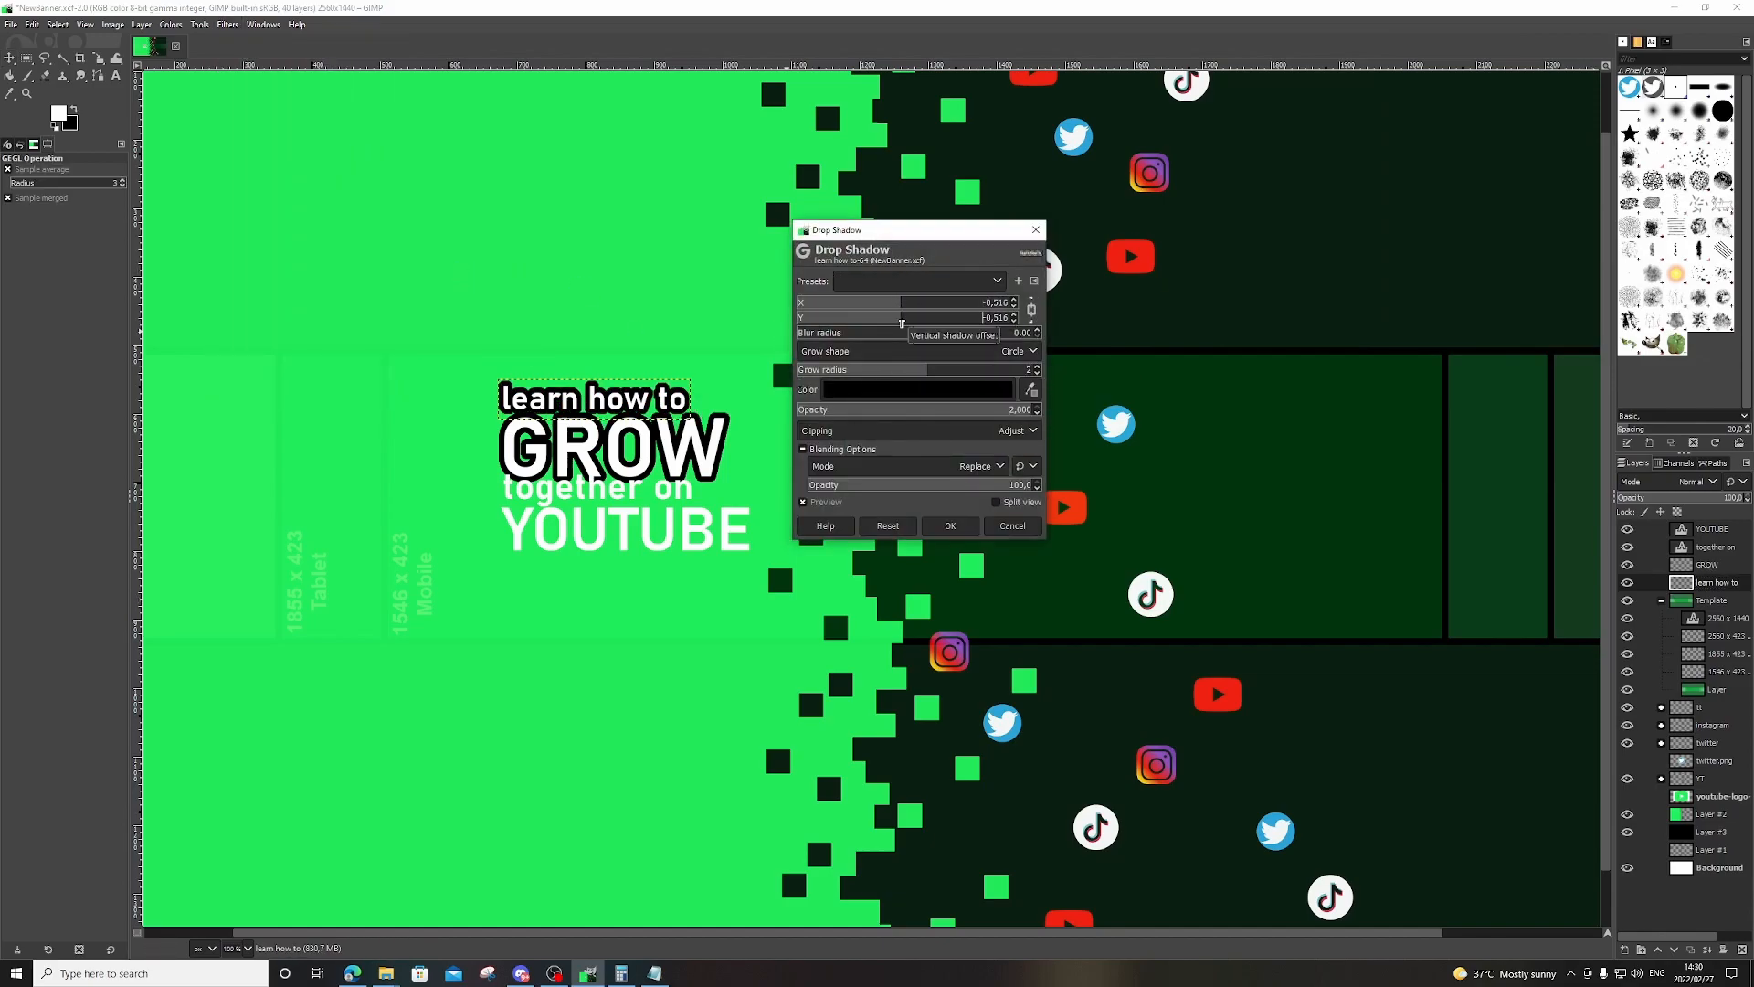
pyautogui.click(960, 528)
# Move the "YOUTUBE" and "together on" texts down to open space below "GROW".
pyautogui.click(1716, 548)
pyautogui.press('m')
pyautogui.moveTo(630, 530); pyautogui.dragTo(622, 578)
pyautogui.moveTo(602, 489); pyautogui.dragTo(602, 510)
# Outline "together on" with an unblurred black Drop Shadow at full opacity and move it up beneath "GROW".
pyautogui.click(227, 24)
pyautogui.moveTo(294, 164)
pyautogui.click(462, 274)
pyautogui.moveTo(914, 409); pyautogui.dragTo(1038, 409)
pyautogui.moveTo(850, 332); pyautogui.dragTo(795, 333)
pyautogui.click(902, 318)
pyautogui.click(950, 526)
pyautogui.press('m')
pyautogui.moveTo(613, 524); pyautogui.dragTo(602, 501)
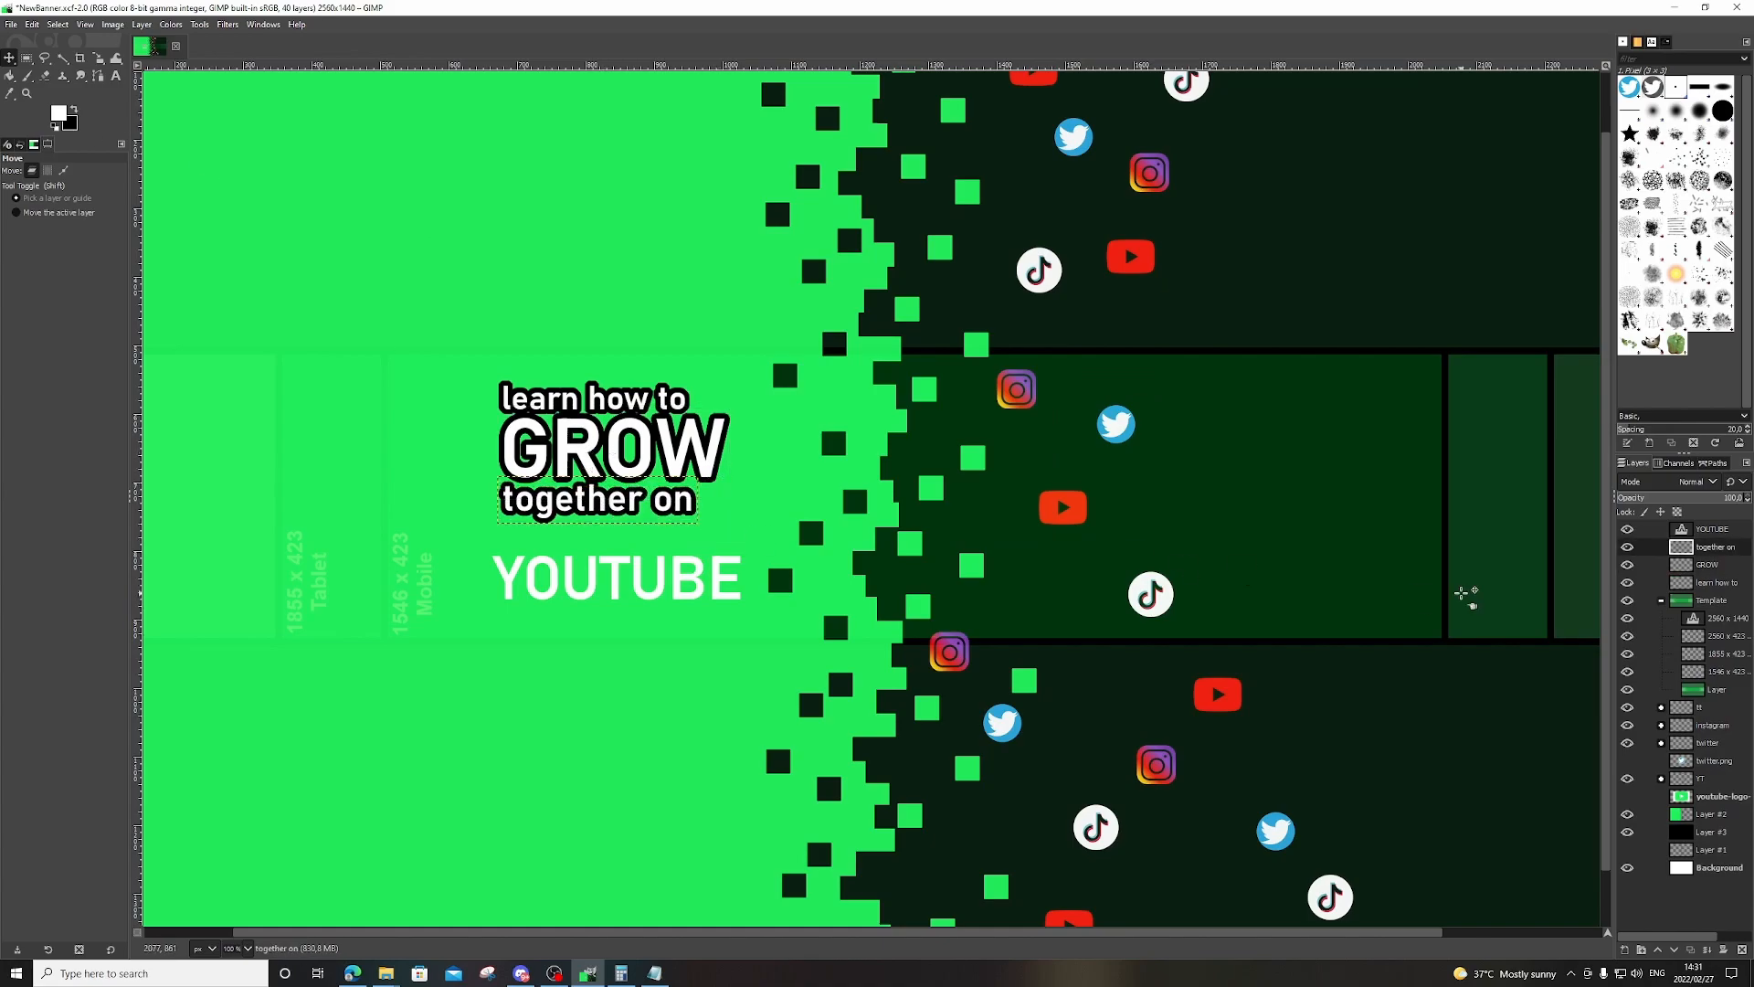
# Outline "YOUTUBE" with a black Drop Shadow at offsets 0, blur radius 0 and opacity 2, and move it up beneath "together on".
pyautogui.press('pageup')
pyautogui.click(228, 25)
pyautogui.click(292, 165)
pyautogui.click(904, 320)
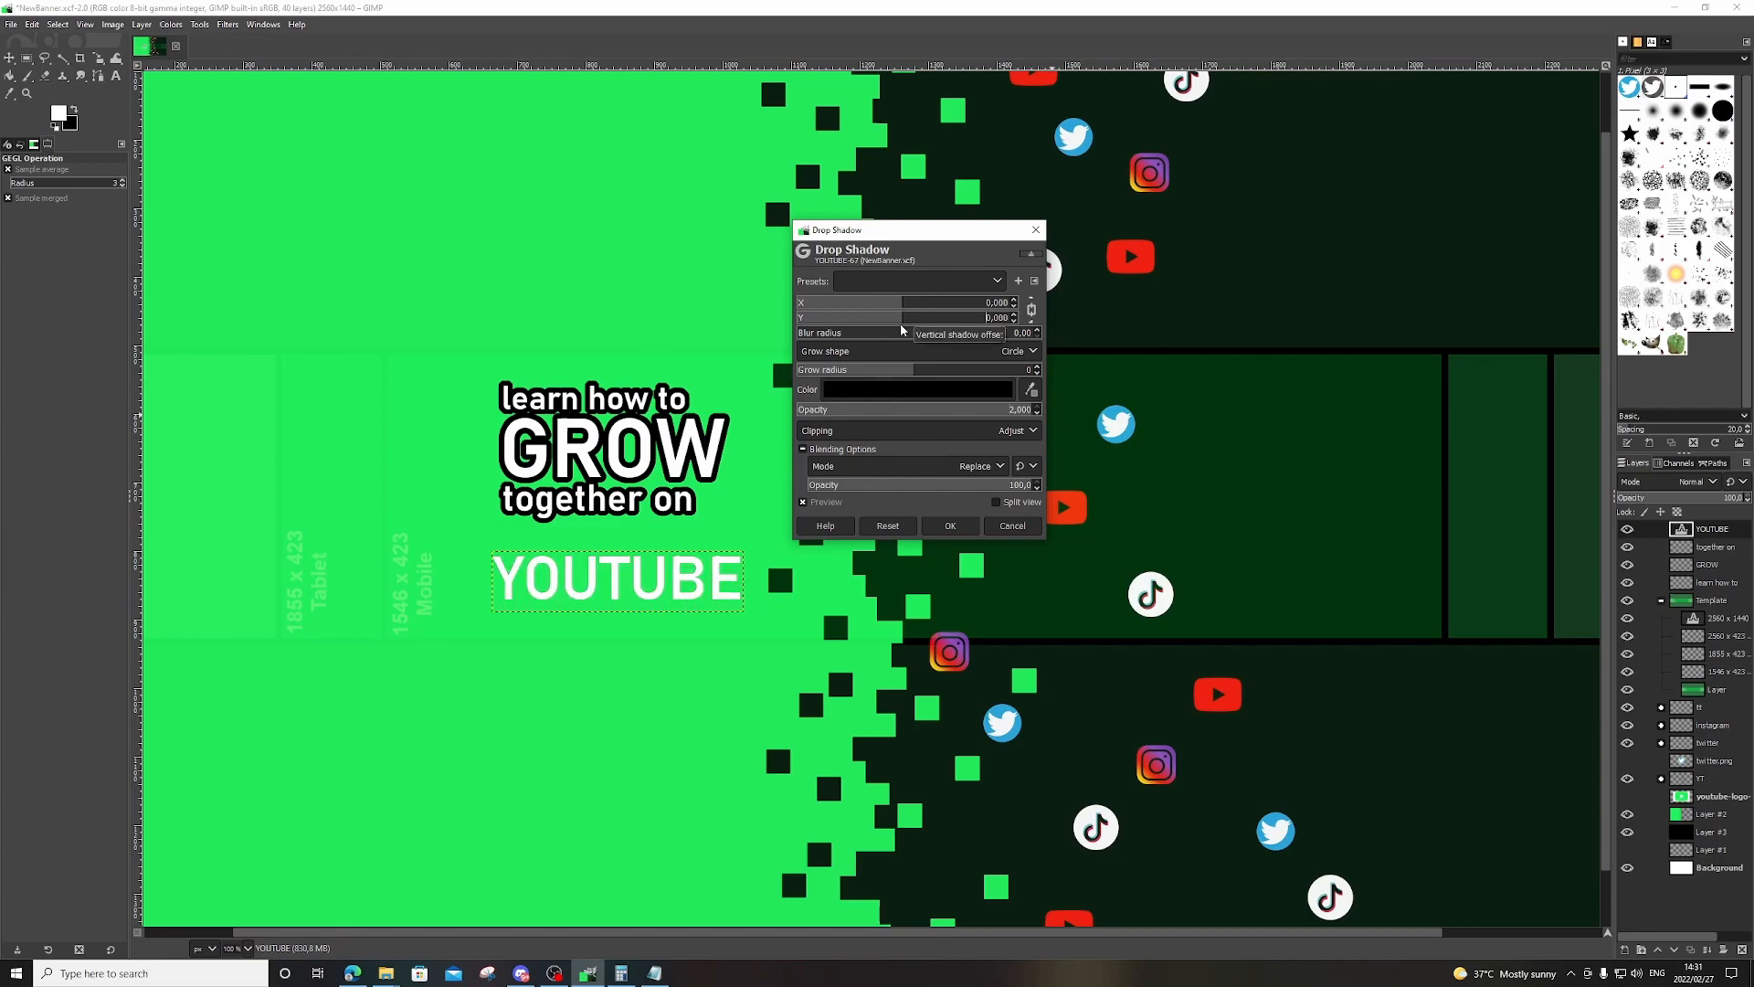
pyautogui.click(950, 525)
pyautogui.moveTo(617, 589); pyautogui.dragTo(626, 548)
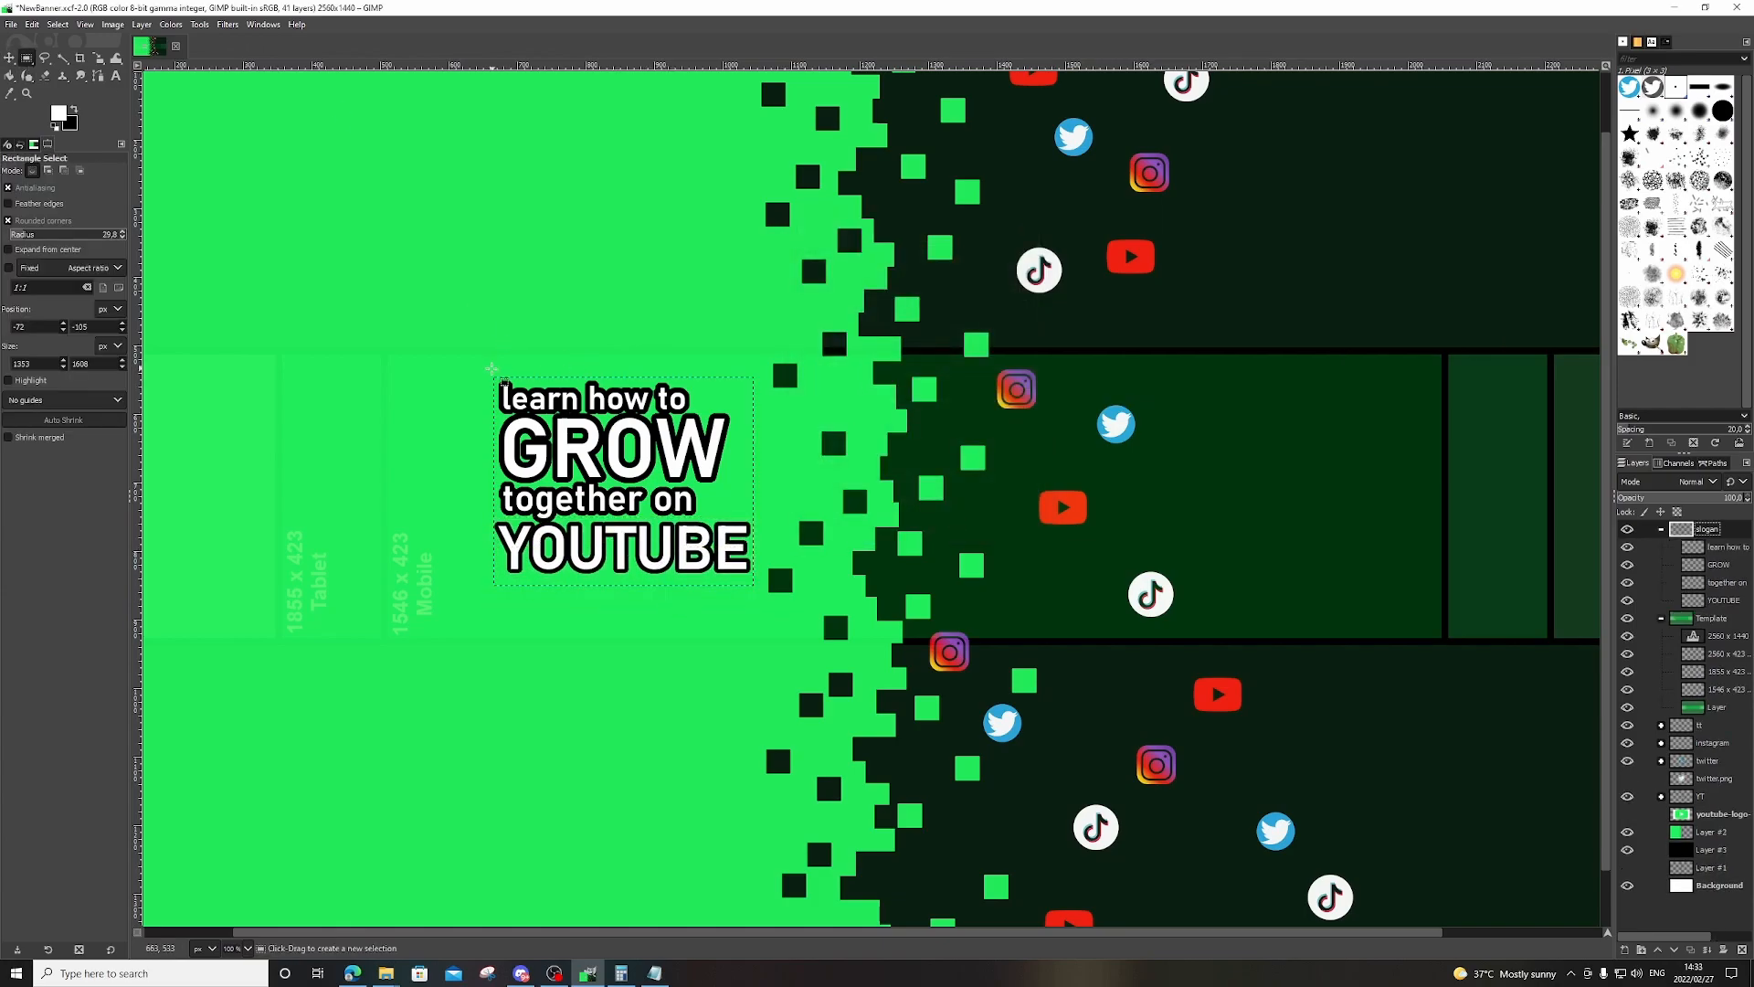
# Add a transparent 2560 x 1440 layer in the slogan group and fill the rounded selection with darker green.
pyautogui.click(58, 113)
pyautogui.moveTo(106, 56); pyautogui.dragTo(98, 83)
pyautogui.click(184, 239)
pyautogui.click(732, 471)
pyautogui.rightClick(1720, 546)
pyautogui.click(1645, 165)
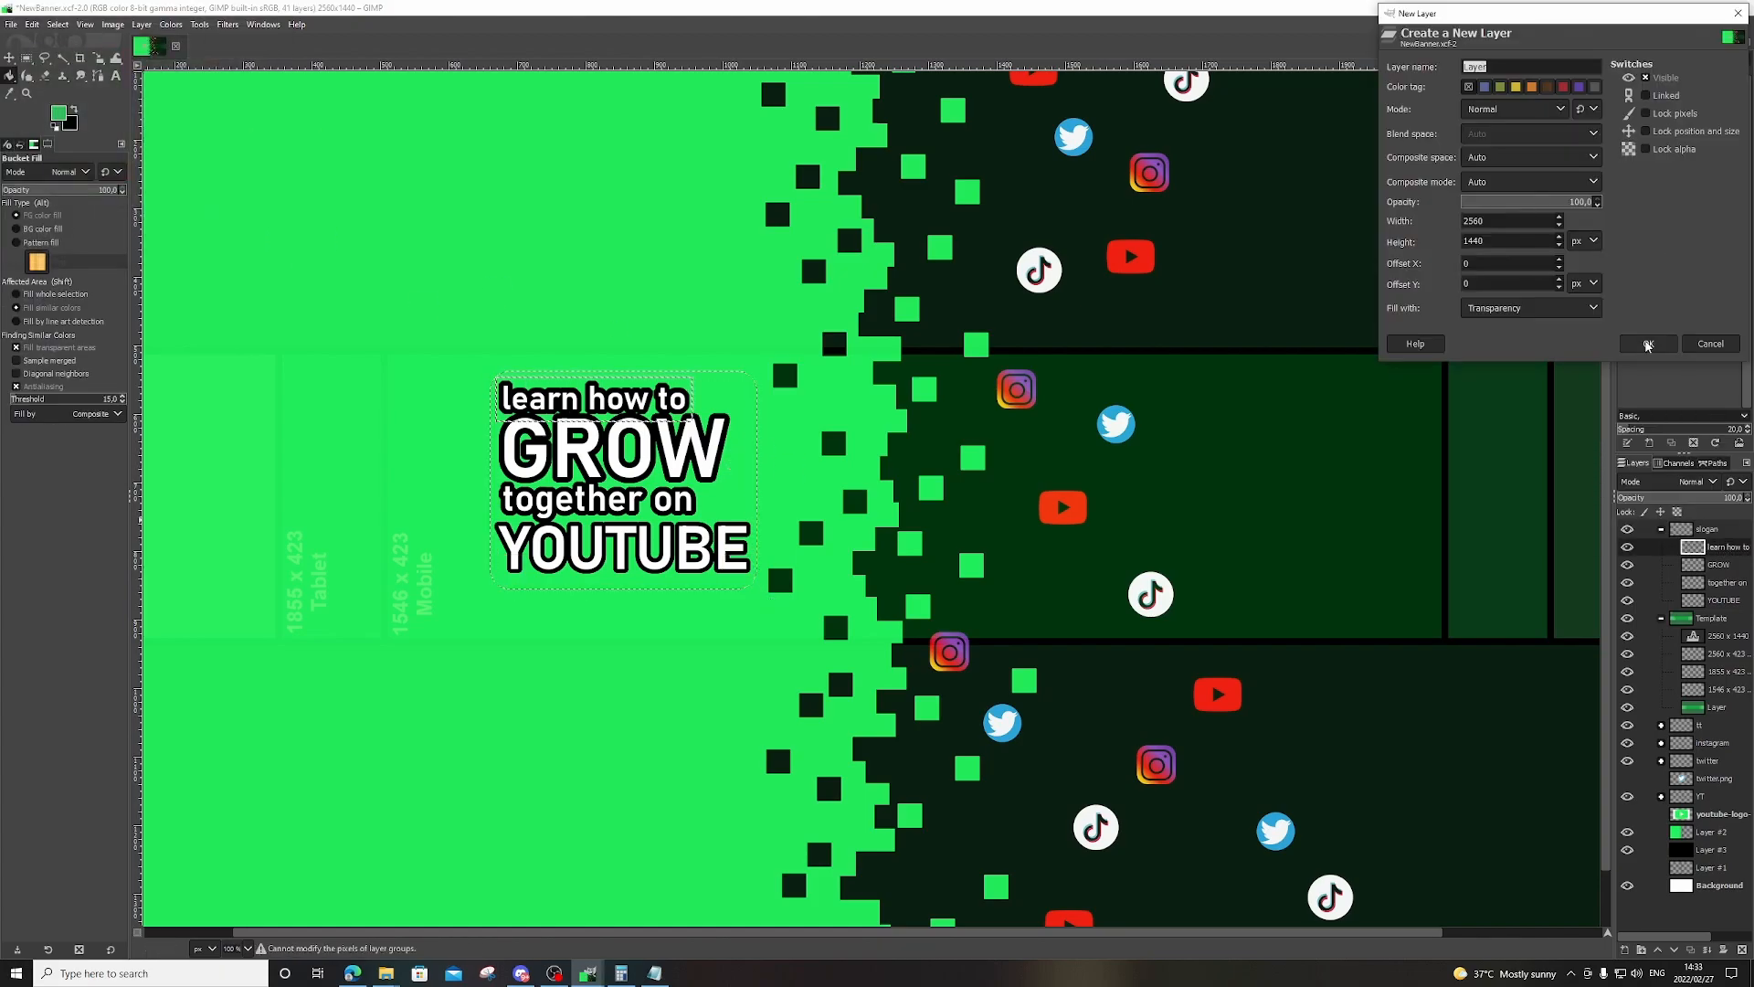
pyautogui.click(1638, 345)
pyautogui.click(712, 476)
# Move the filled layer below the slogan's text layers and refill the rounded box with red ff0000.
pyautogui.moveTo(1723, 547); pyautogui.dragTo(1723, 606)
pyautogui.click(58, 113)
pyautogui.click(236, 193)
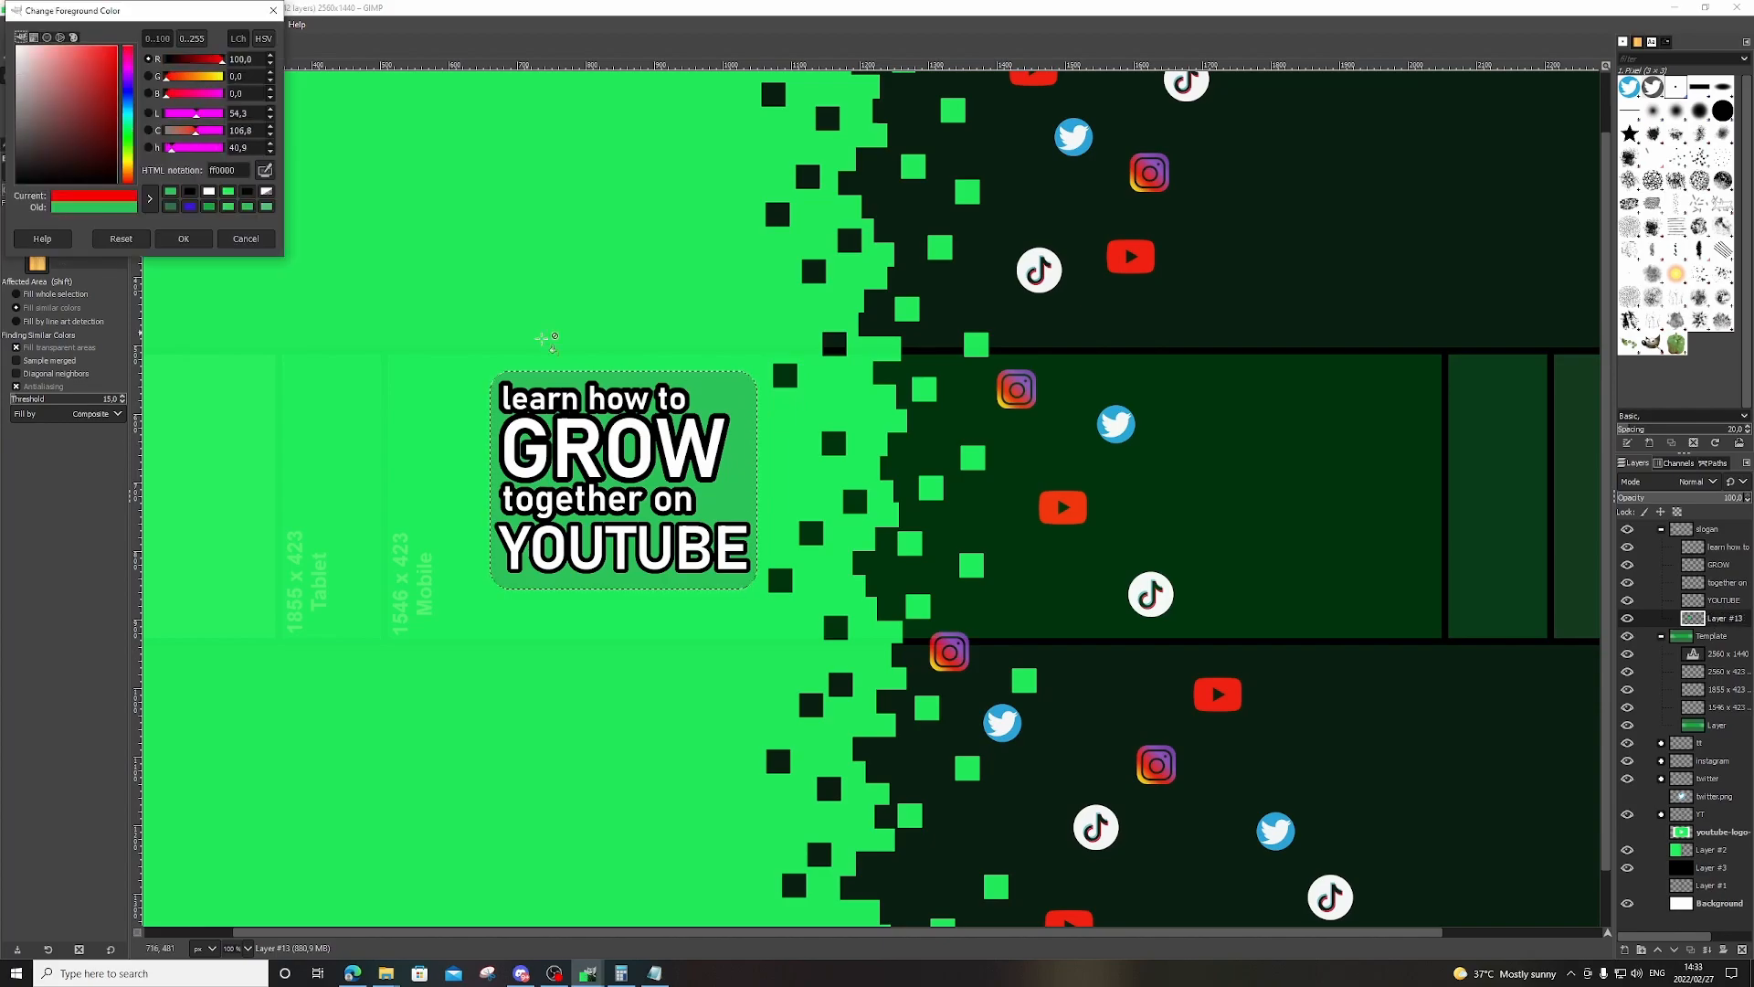
pyautogui.click(631, 485)
pyautogui.click(243, 239)
# Hide the Template group and the red box layer behind the slogan.
pyautogui.click(1627, 637)
pyautogui.click(1627, 637)
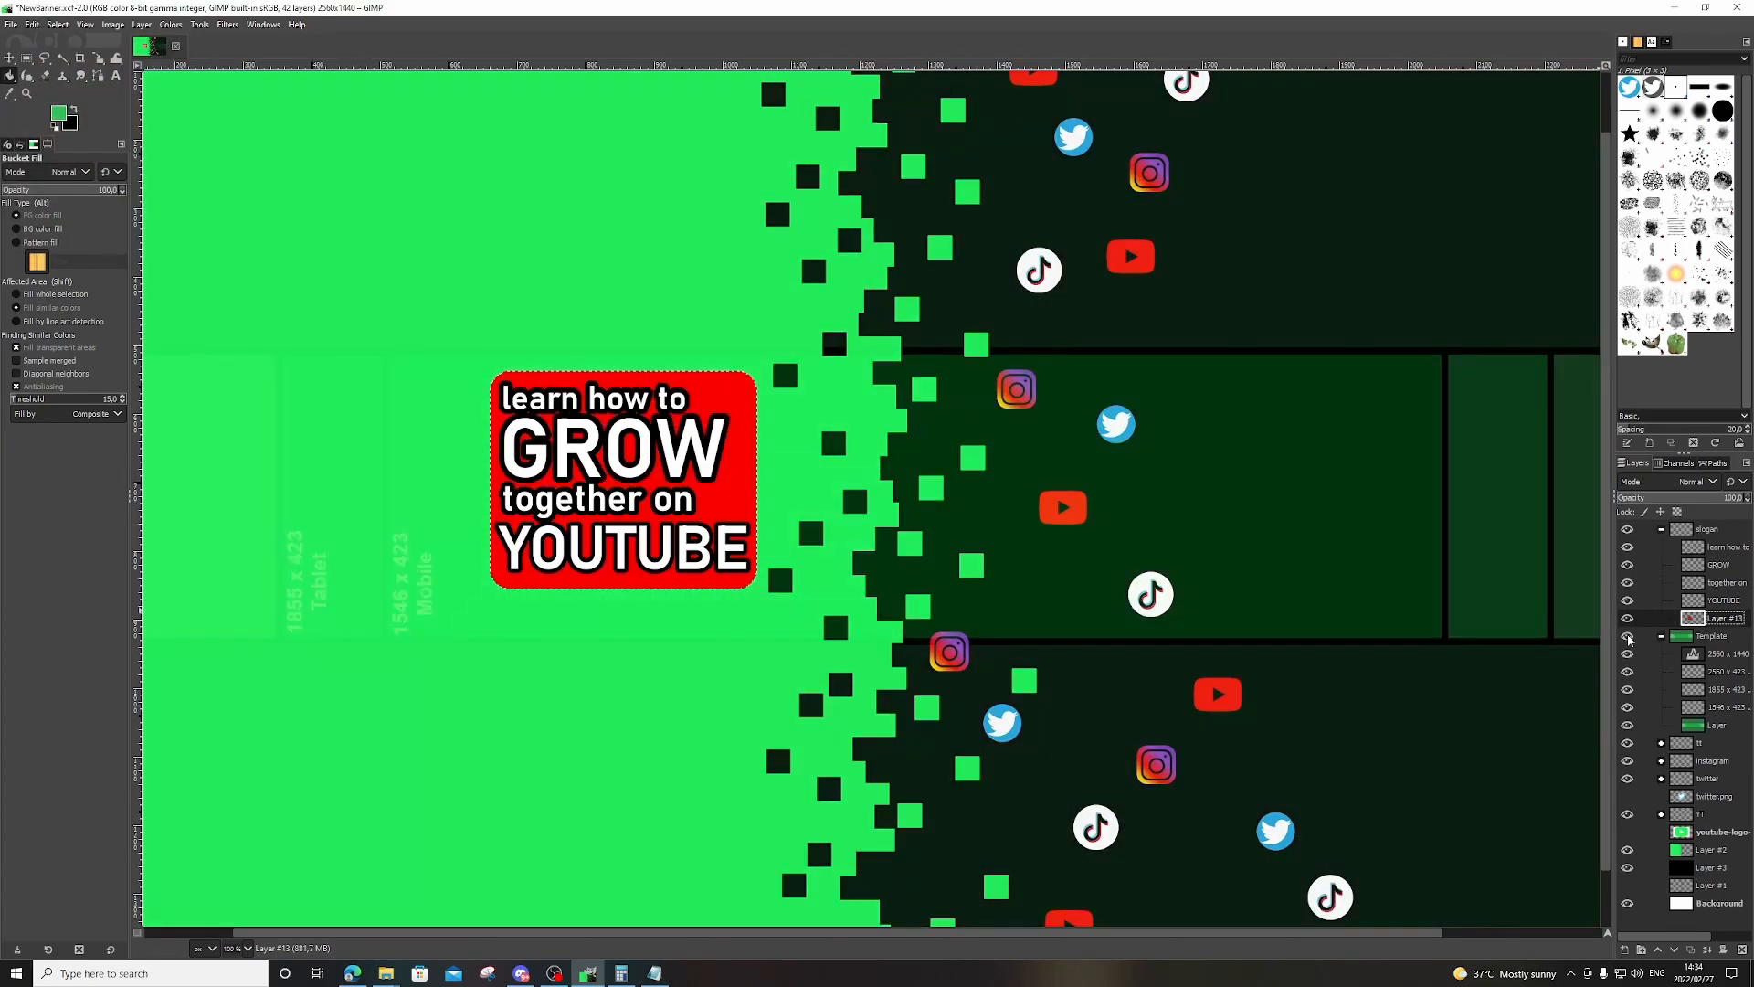
pyautogui.click(1627, 637)
pyautogui.click(1628, 618)
pyautogui.click(1628, 619)
pyautogui.click(1629, 620)
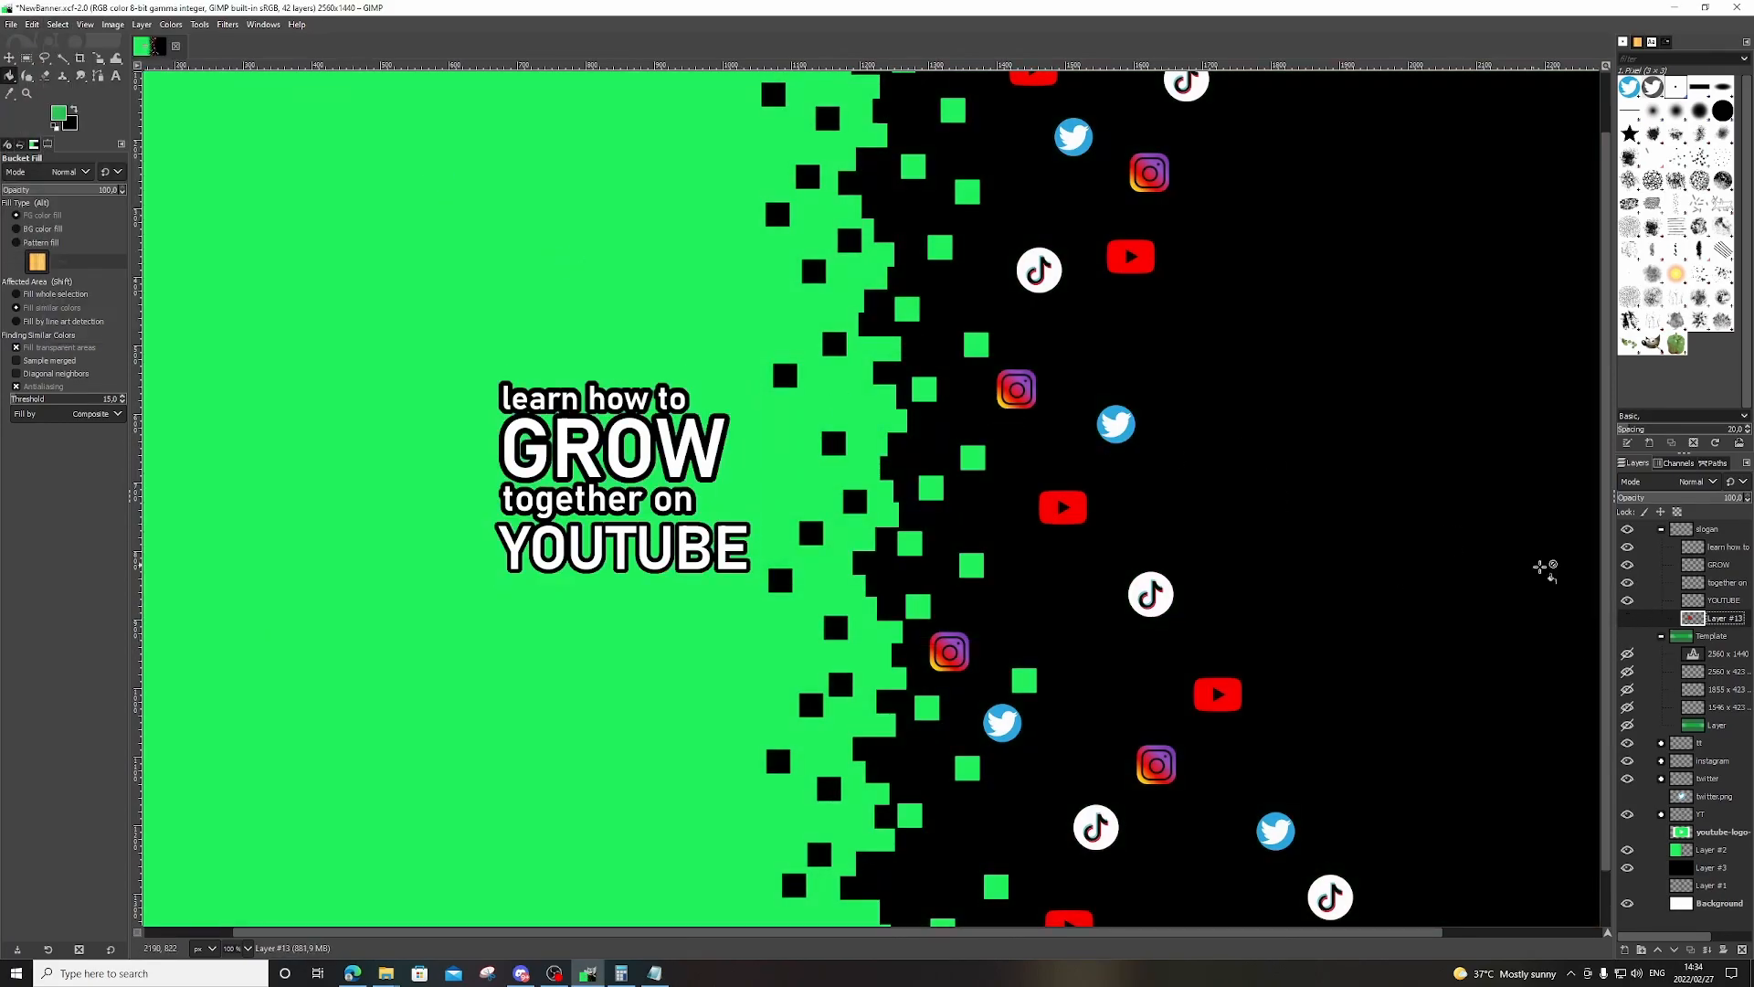
pyautogui.click(1719, 548)
pyautogui.click(227, 25)
pyautogui.moveTo(265, 165)
pyautogui.click(479, 274)
pyautogui.click(877, 387)
pyautogui.click(897, 320)
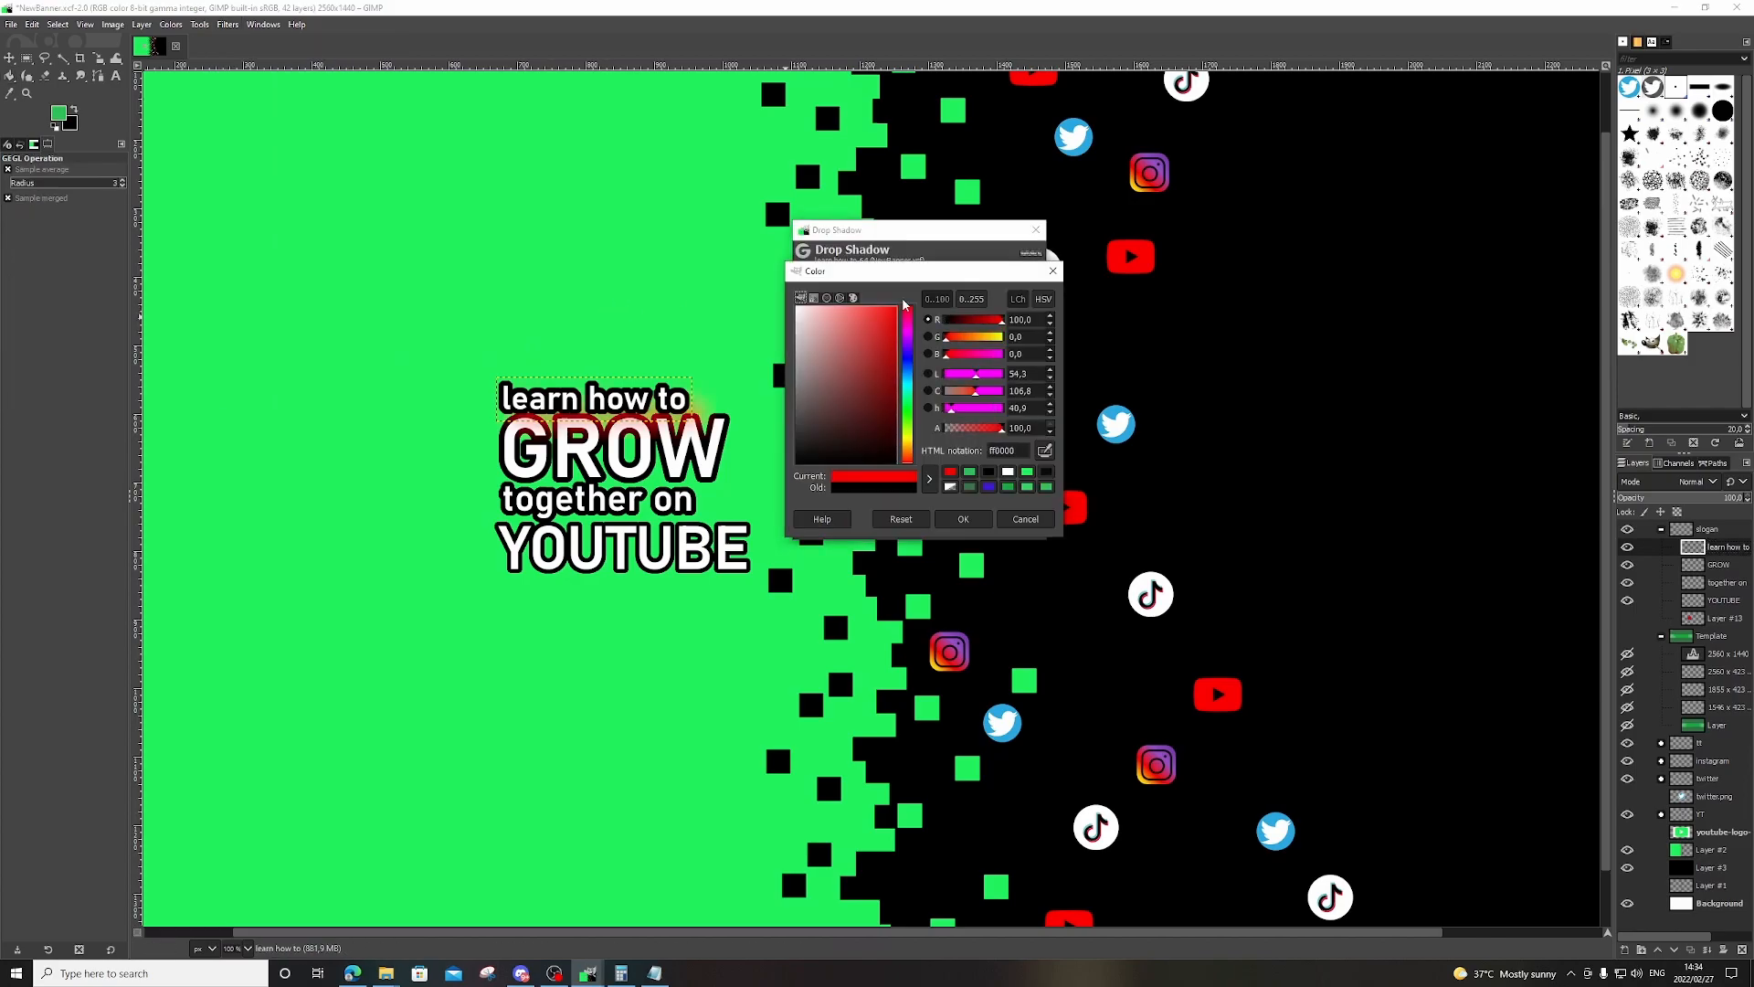
pyautogui.click(1025, 519)
# Try filling letters of "GROW" with red ff0000 on the GROW layer.
pyautogui.click(1706, 529)
pyautogui.click(9, 76)
pyautogui.click(59, 113)
pyautogui.click(117, 61)
pyautogui.click(130, 48)
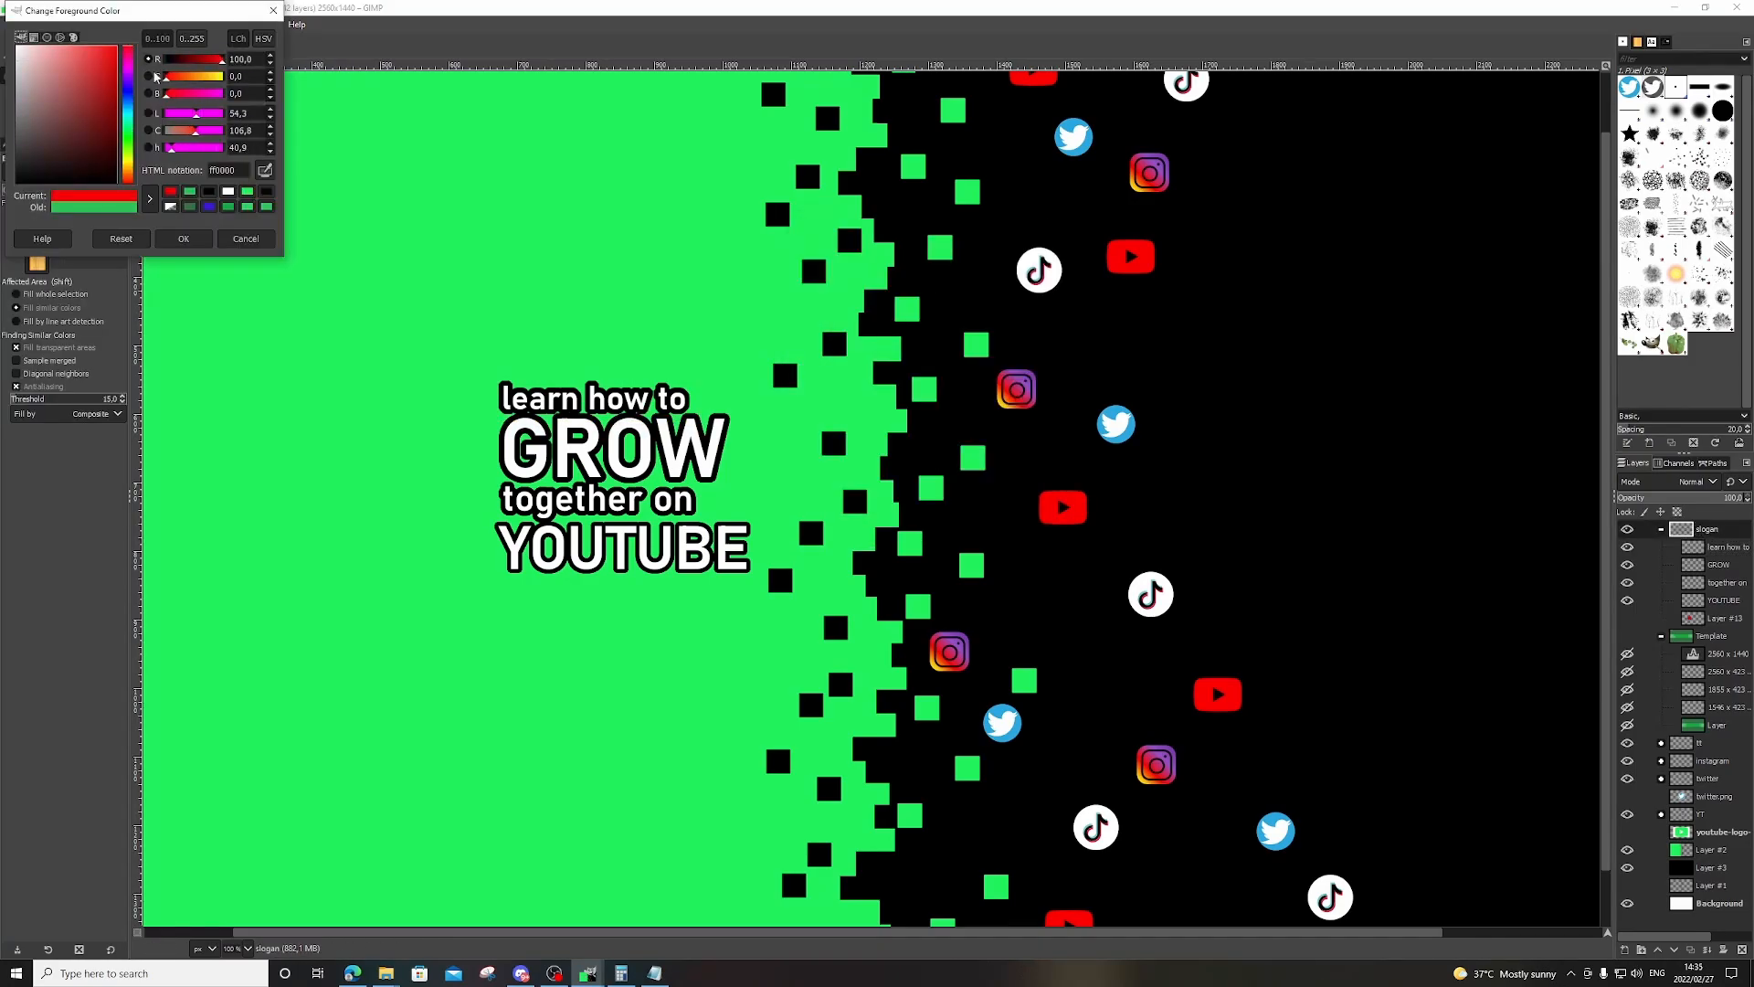
pyautogui.click(188, 238)
pyautogui.click(1693, 561)
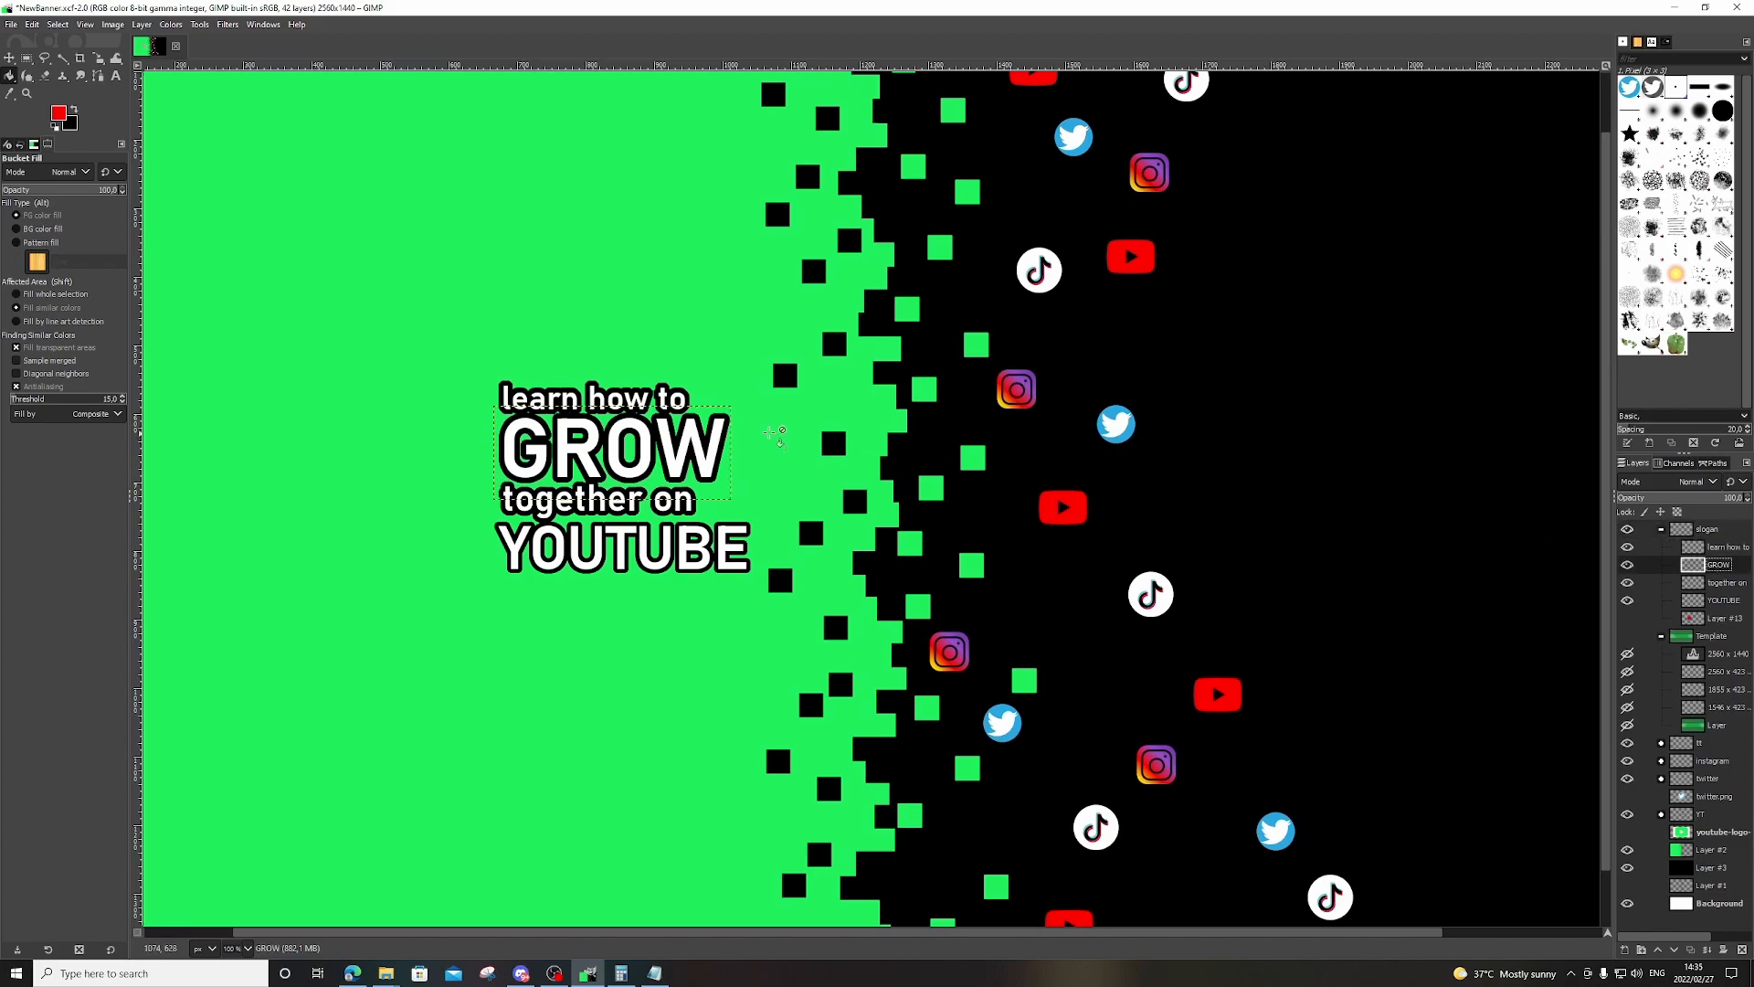
pyautogui.click(539, 460)
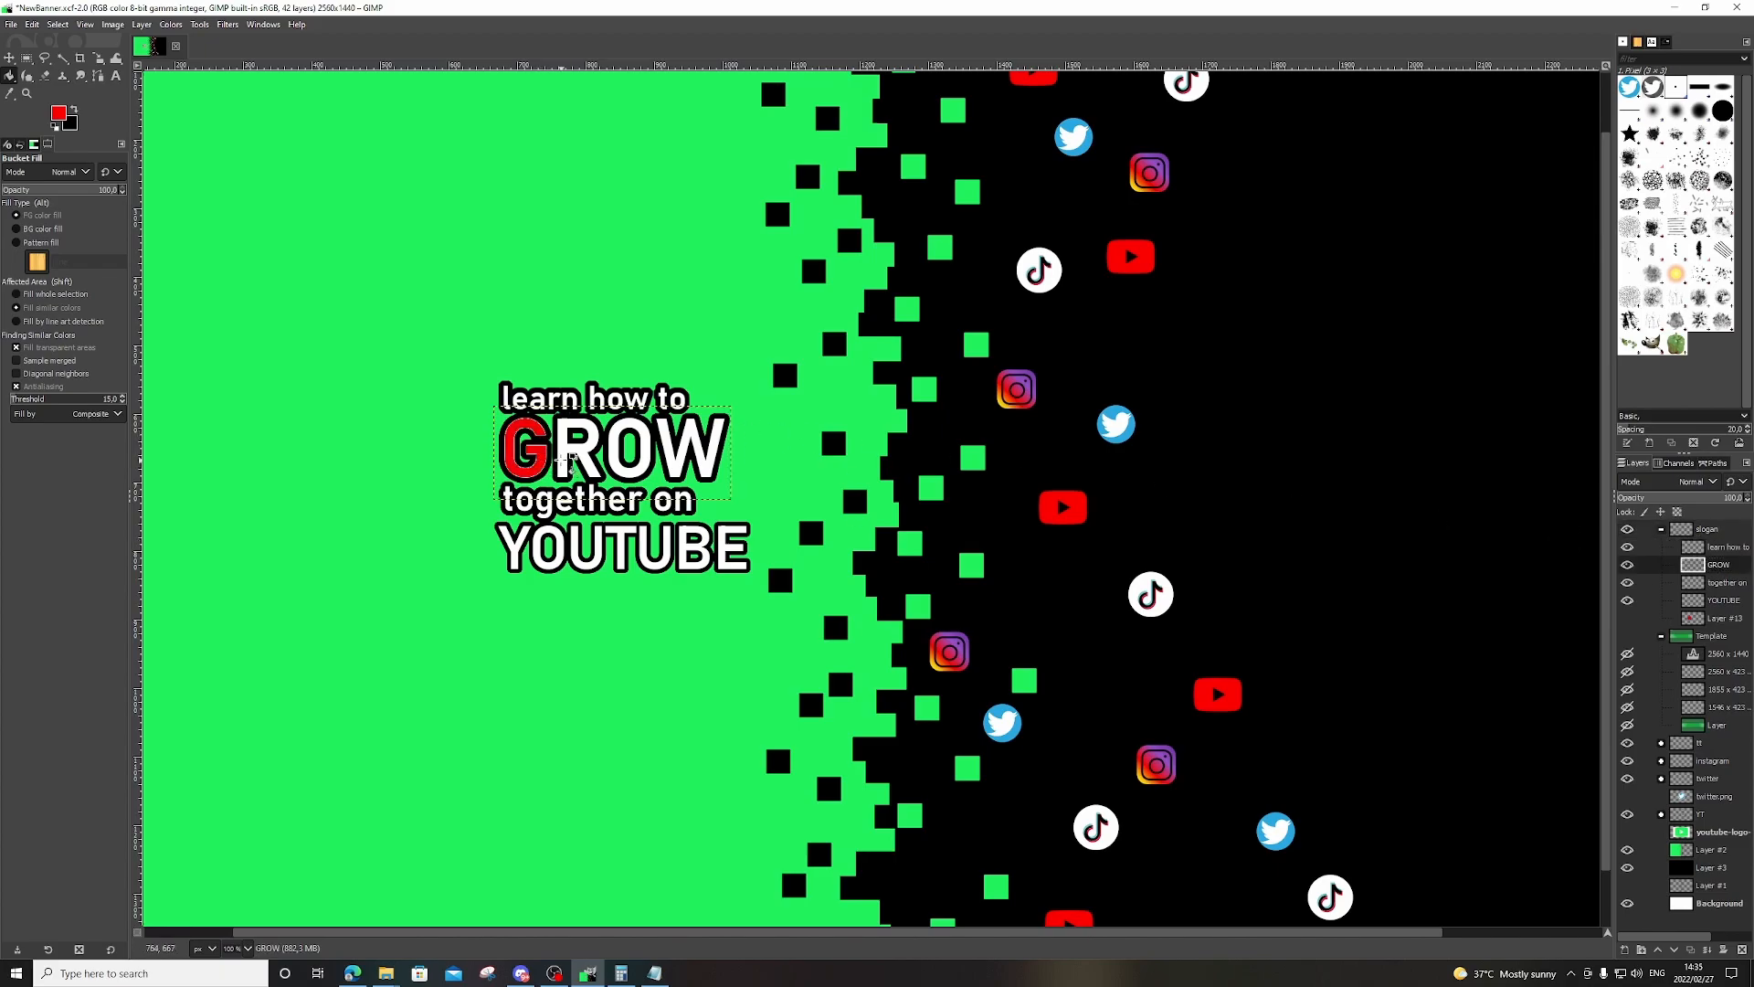
pyautogui.click(676, 457)
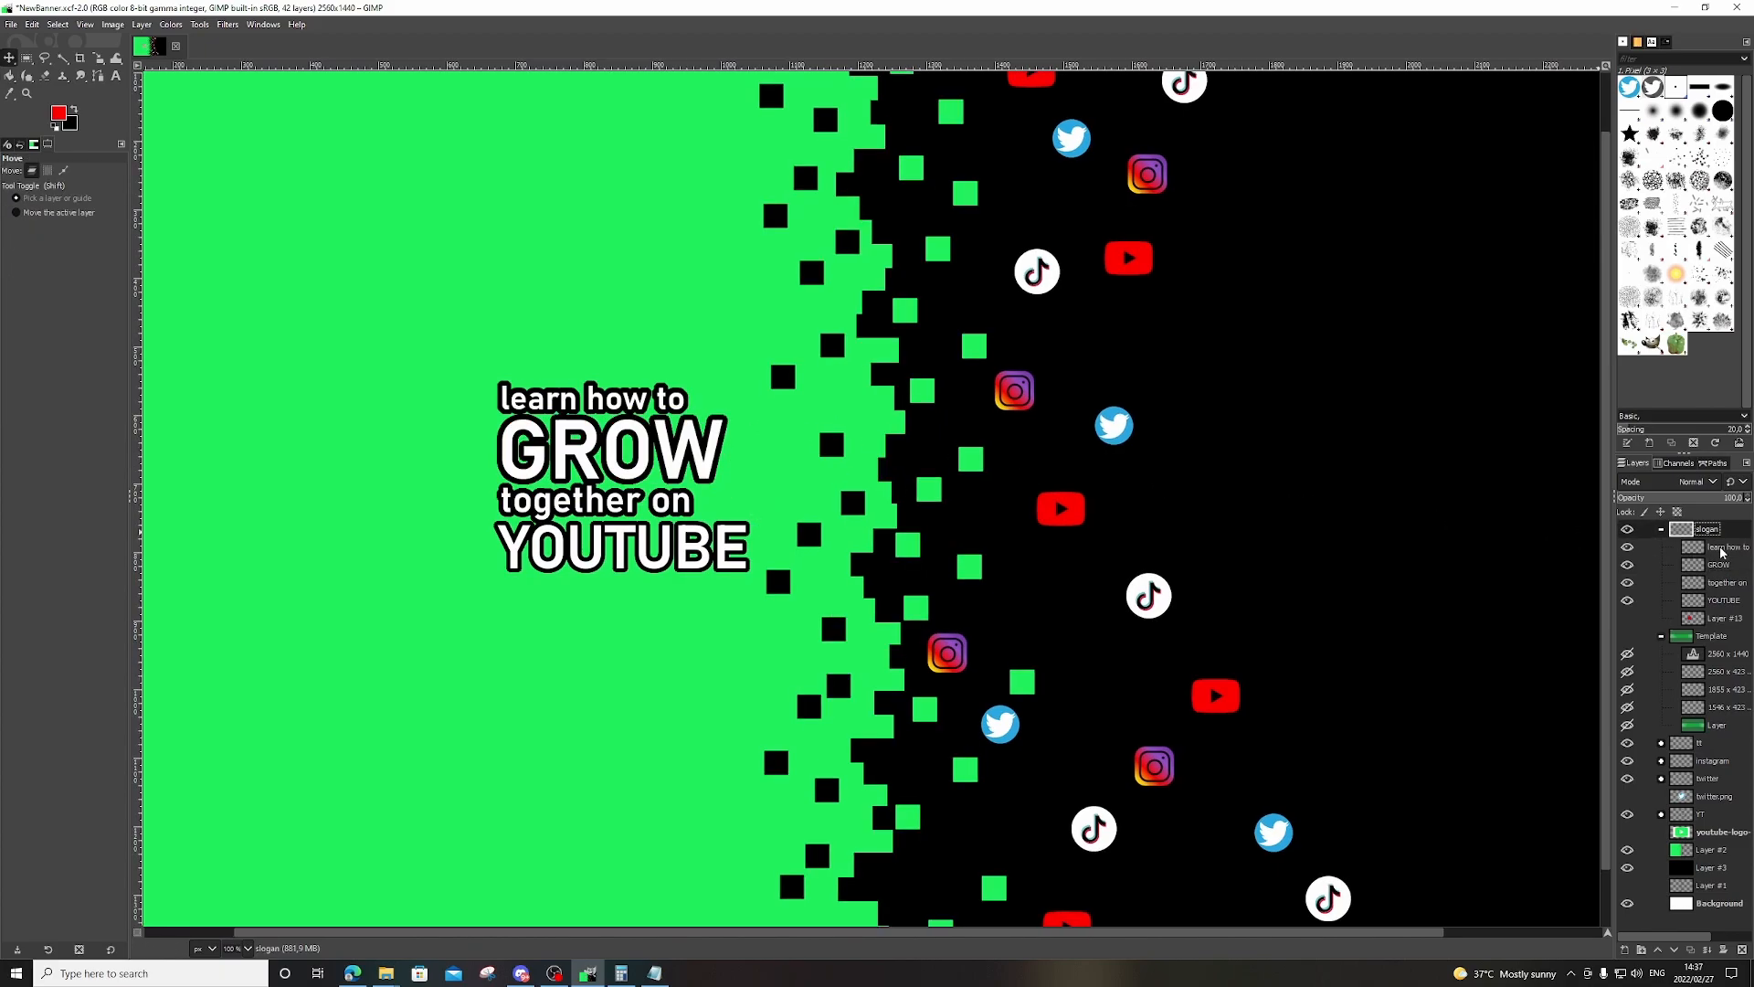
# Merge the four slogan text layers down into a single layer.
pyautogui.rightClick(1721, 549)
pyautogui.click(1661, 230)
pyautogui.rightClick(1722, 548)
pyautogui.click(1655, 230)
pyautogui.rightClick(1722, 550)
pyautogui.click(1662, 232)
# Start a Drop Shadow on the merged slogan layer and set the shadow color to bright yellow.
pyautogui.click(228, 24)
pyautogui.moveTo(301, 164)
pyautogui.click(462, 266)
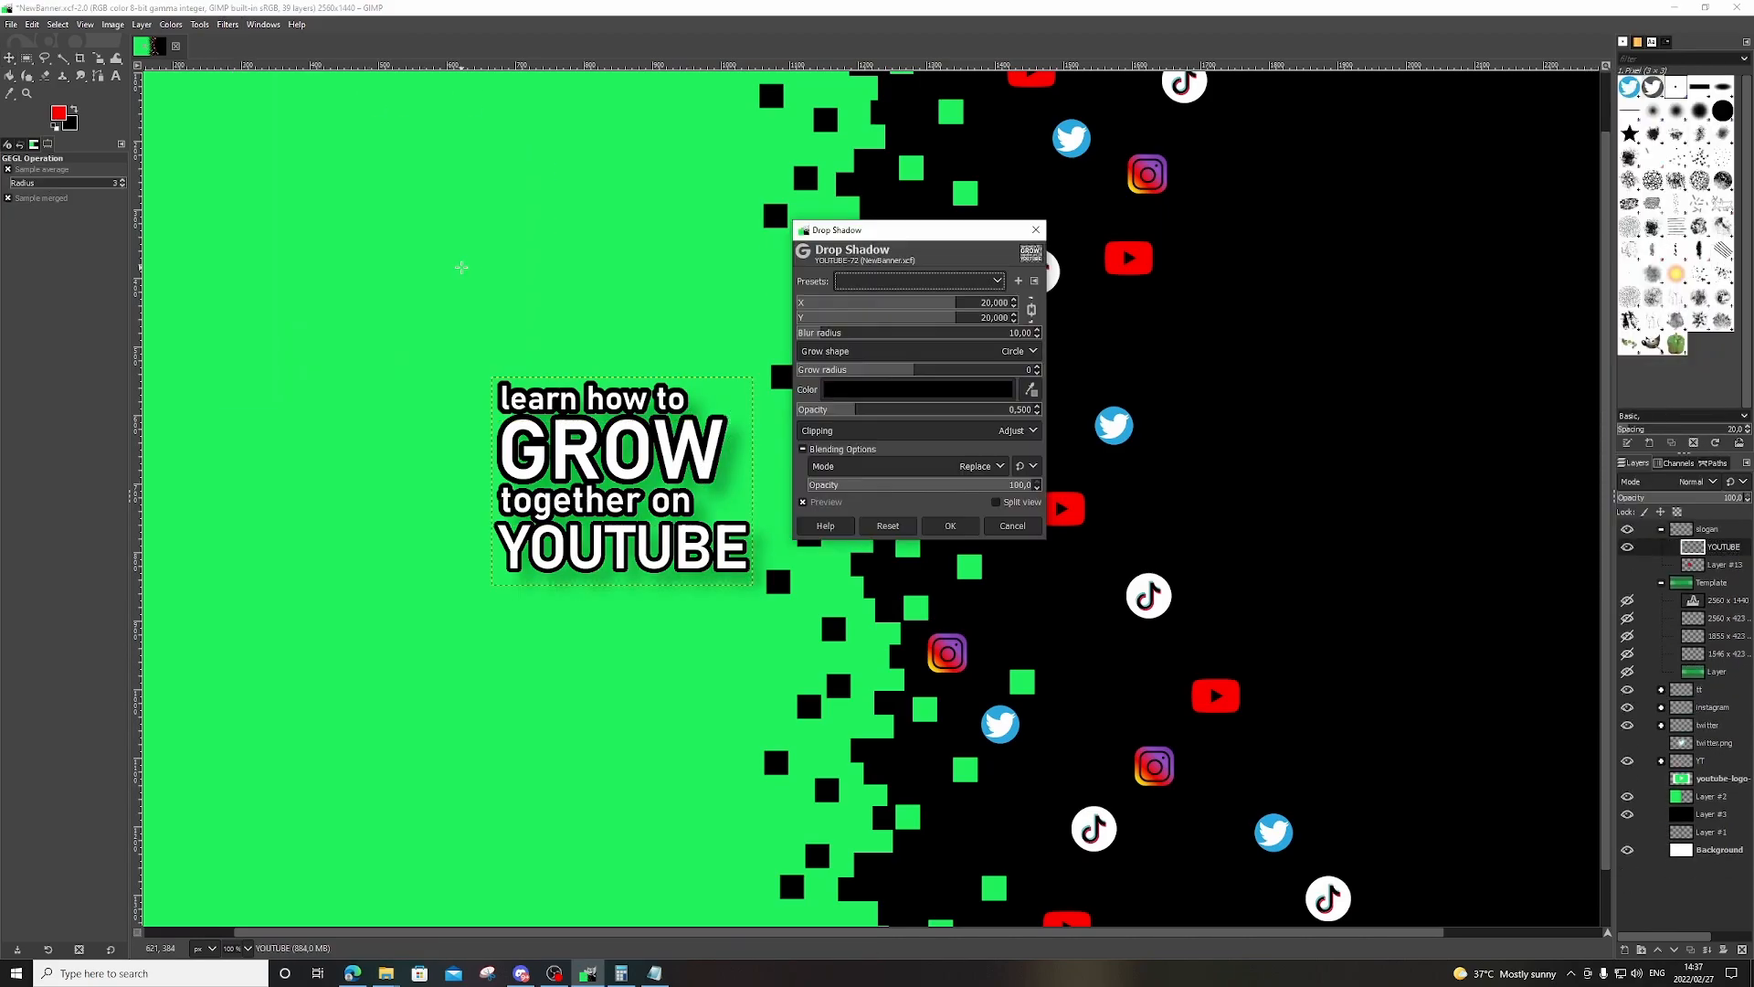
pyautogui.click(898, 392)
pyautogui.moveTo(888, 422); pyautogui.dragTo(887, 434)
pyautogui.moveTo(854, 362); pyautogui.dragTo(886, 309)
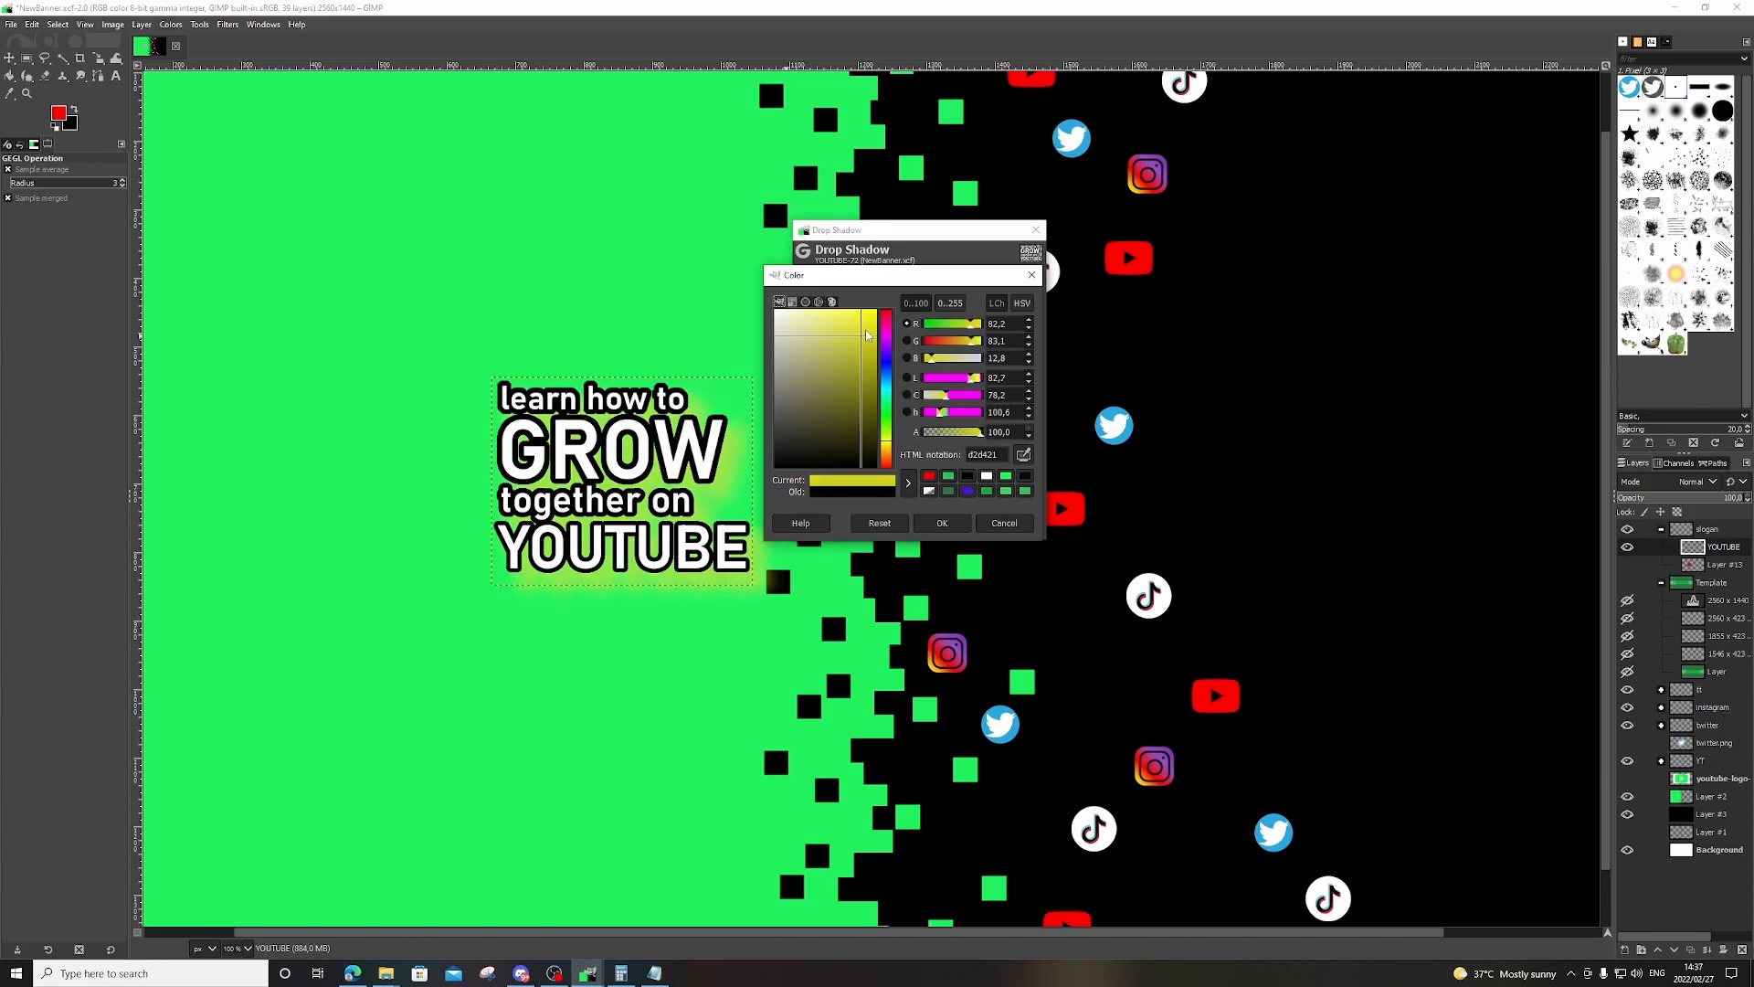
pyautogui.click(945, 521)
# Set the slogan shadow's blur radius to 0 and both offsets to -0.258, and raise its opacity and grow radius.
pyautogui.moveTo(819, 334); pyautogui.dragTo(793, 334)
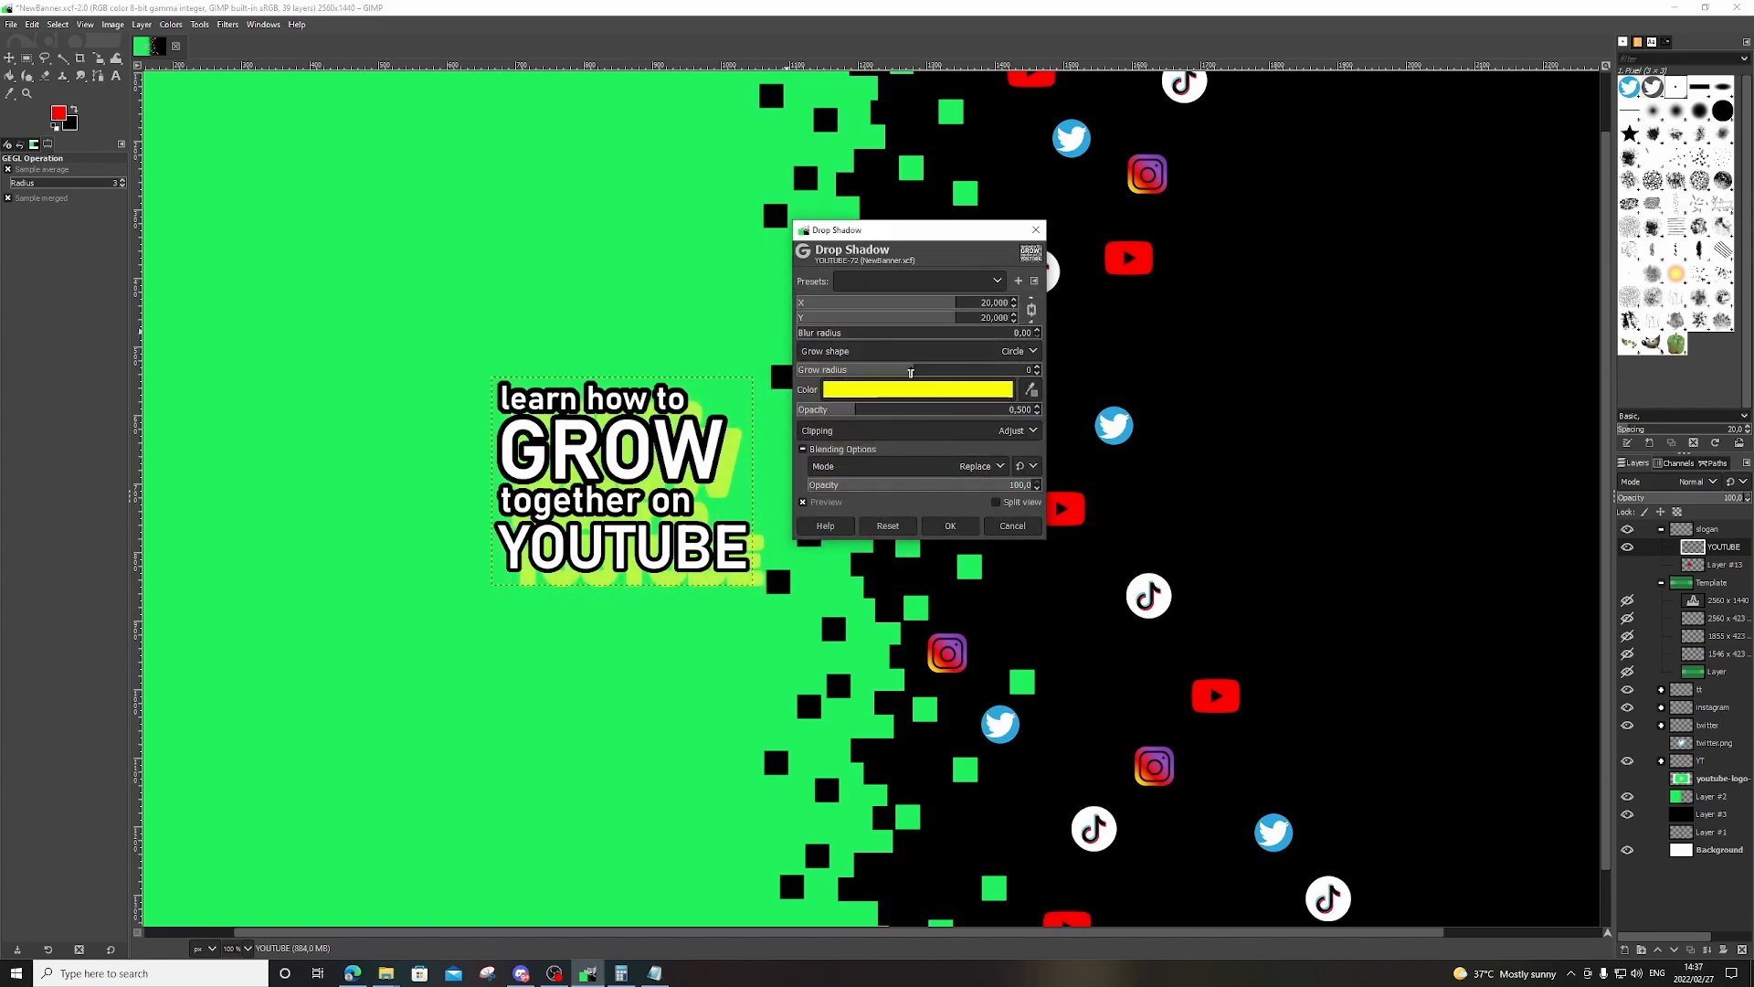
pyautogui.moveTo(917, 305); pyautogui.dragTo(902, 305)
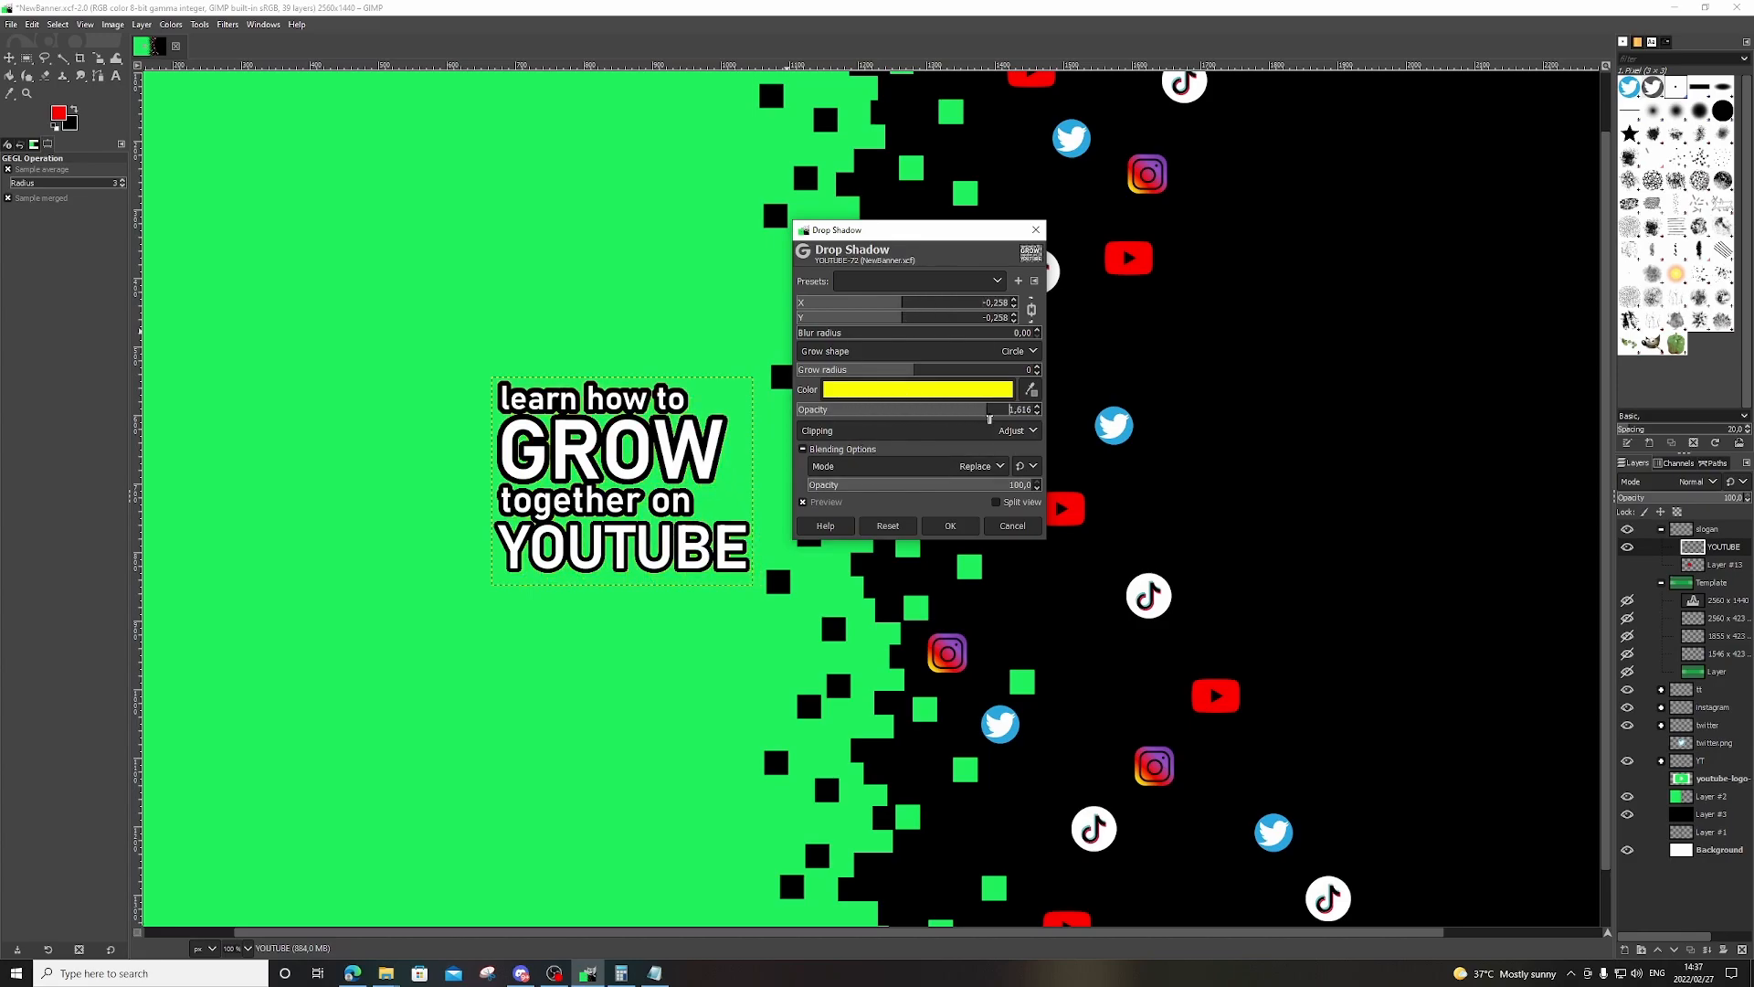
pyautogui.moveTo(912, 370); pyautogui.dragTo(926, 450)
# Change the slogan's shadow color to orange ff8b00 and apply the Drop Shadow.
pyautogui.click(945, 390)
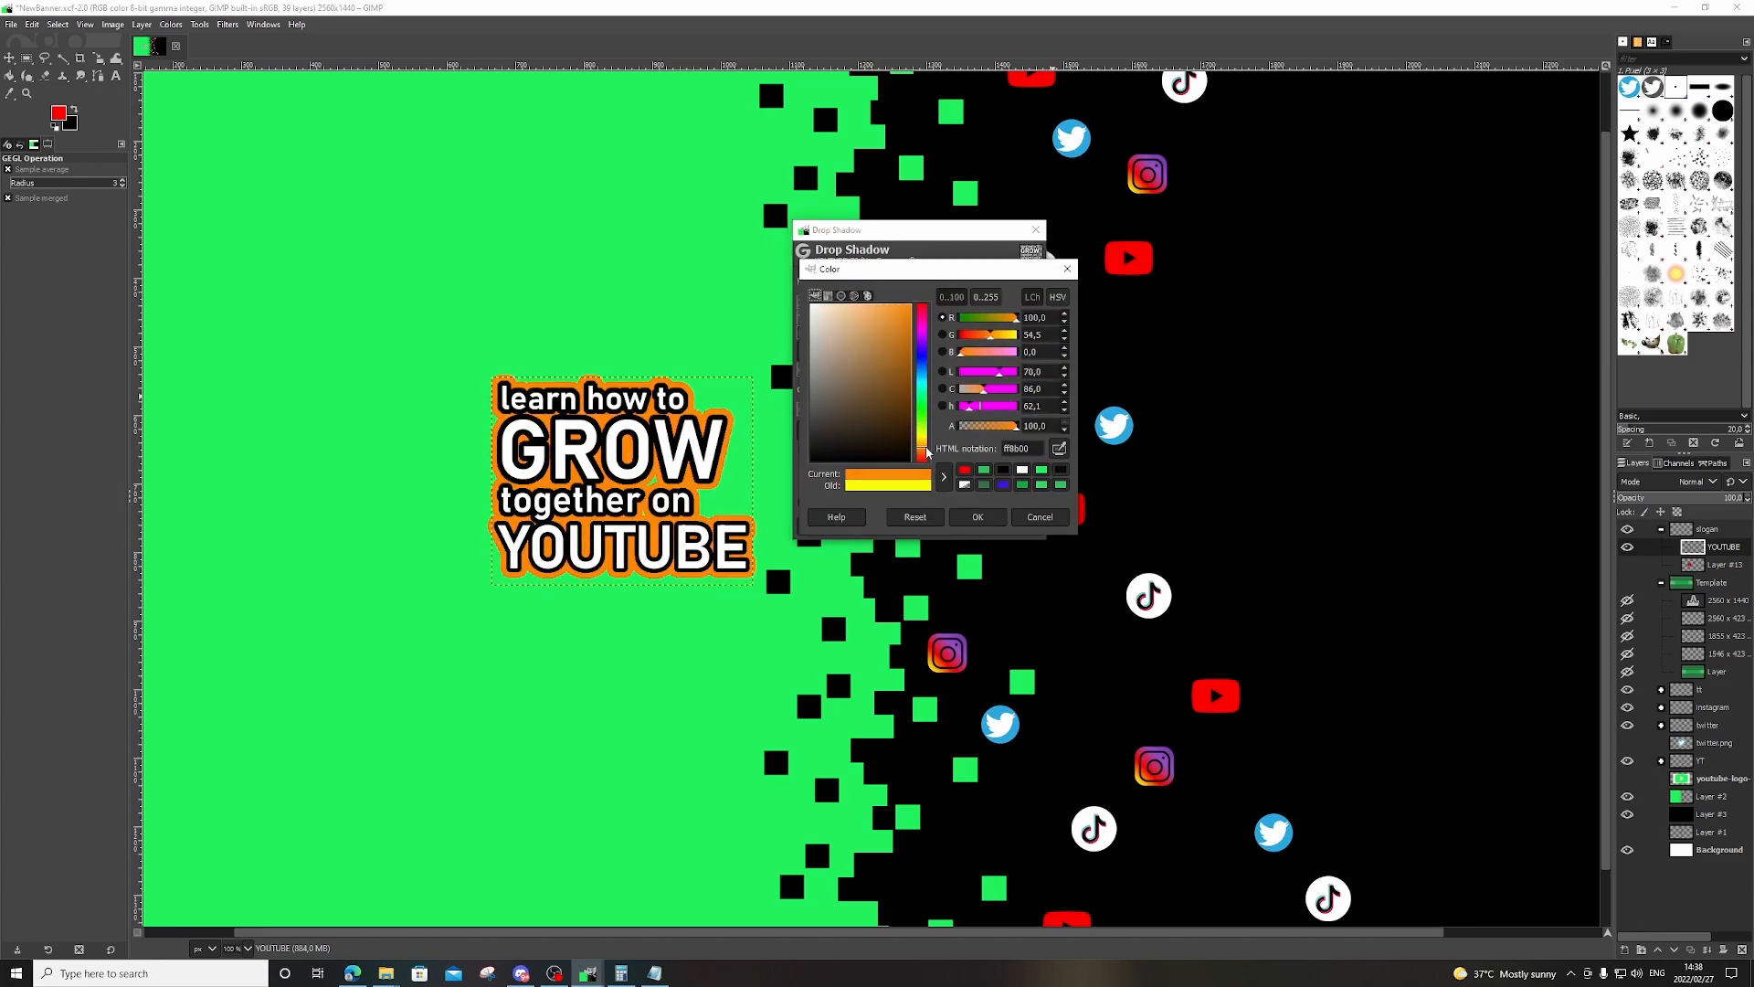
pyautogui.click(976, 517)
pyautogui.click(972, 519)
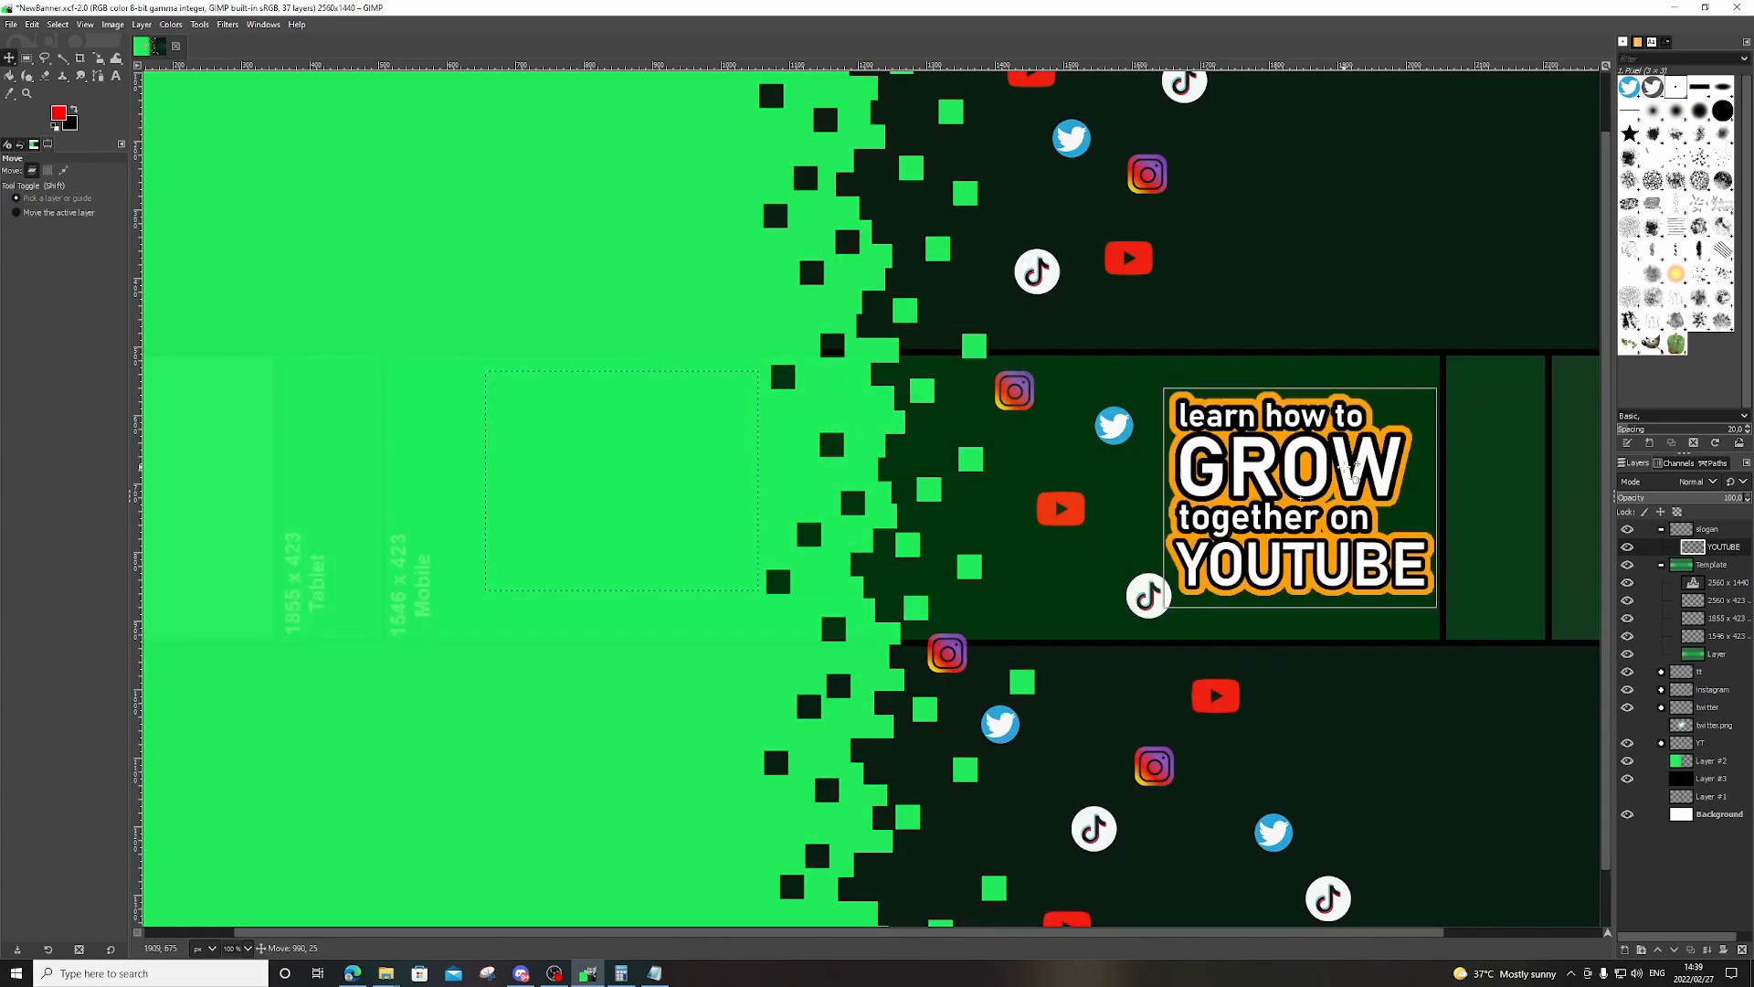
# Hide the Template group and move the slogan from the black area back onto the green half.
pyautogui.moveTo(1343, 467); pyautogui.dragTo(1341, 468)
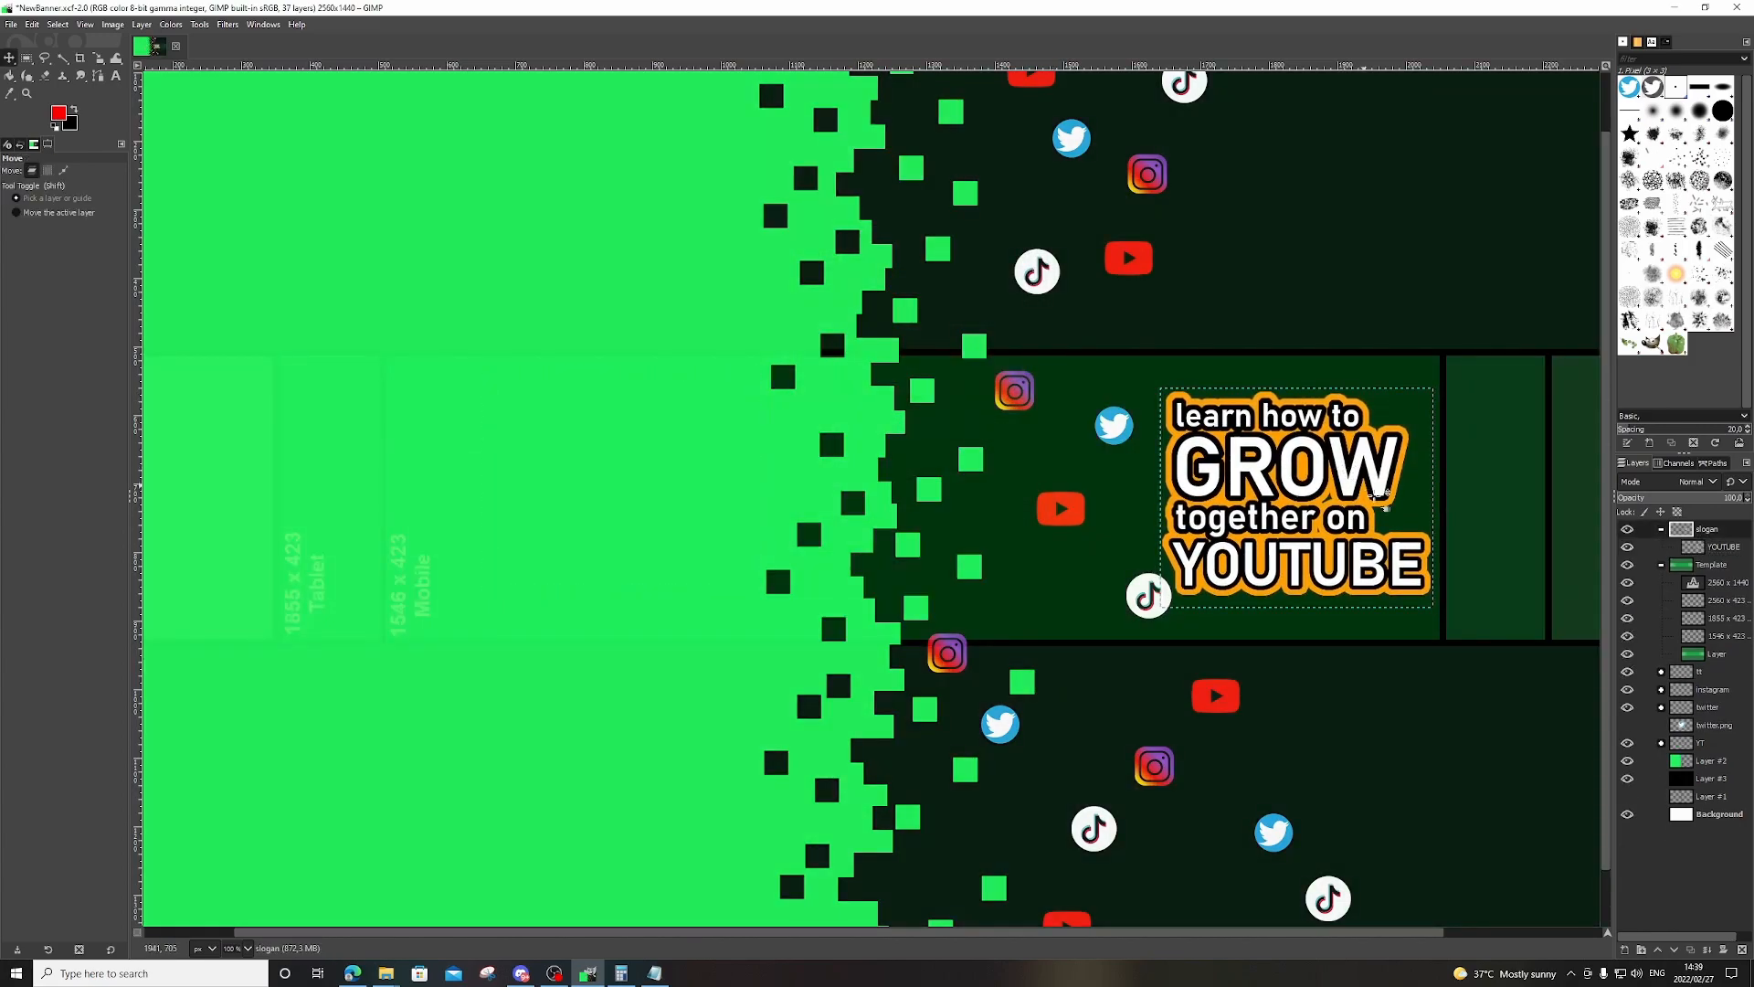
pyautogui.click(1628, 566)
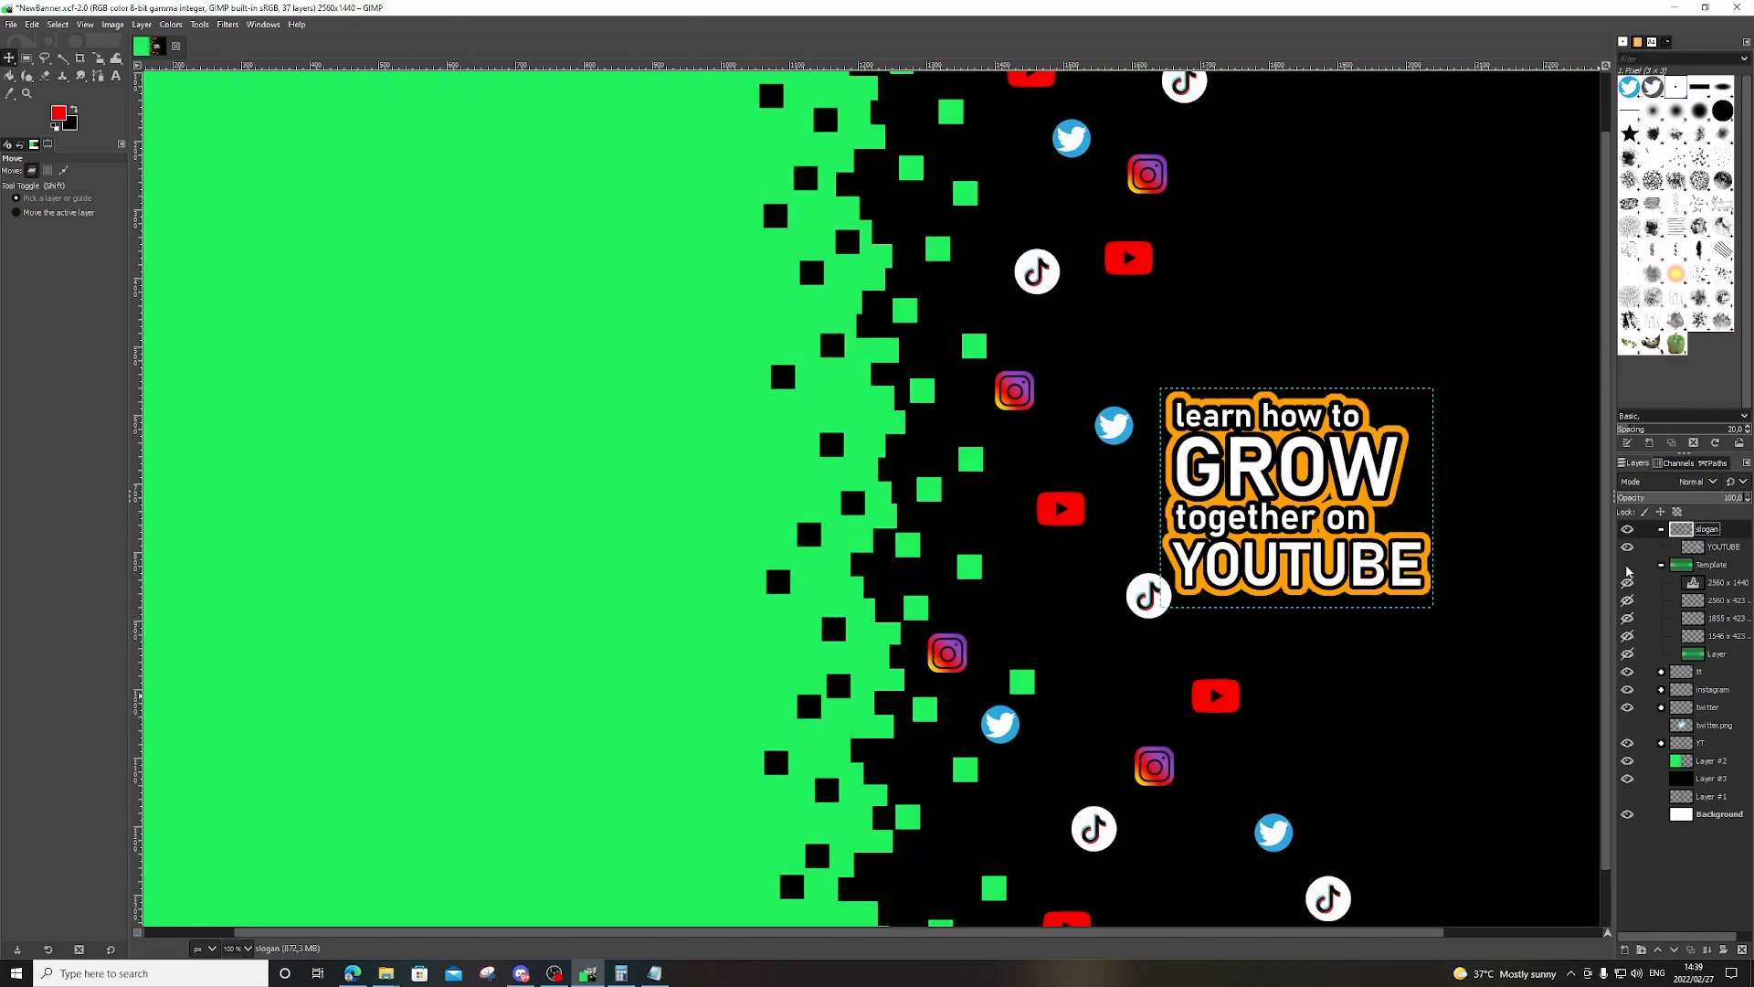
pyautogui.moveTo(1330, 482); pyautogui.dragTo(638, 479)
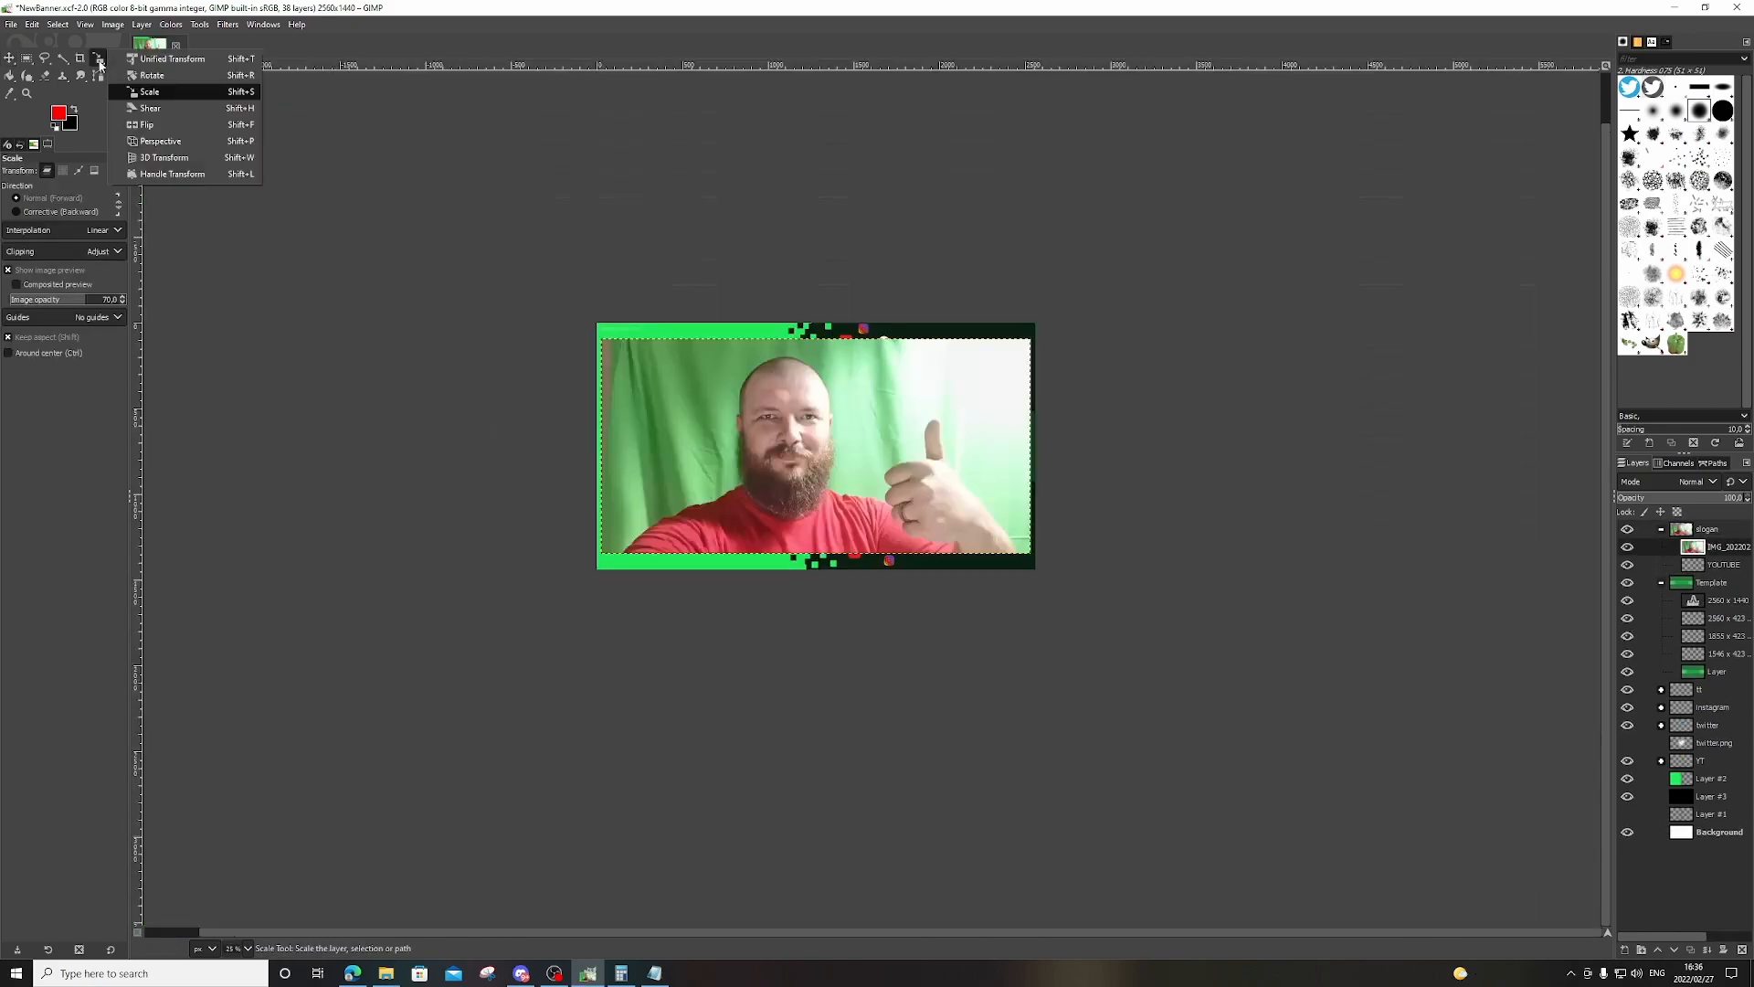
# Scale the selfie photo layer and erase vertical strips along its left and right edges.
pyautogui.click(1095, 401)
pyautogui.click(46, 76)
pyautogui.click(40, 235)
pyautogui.moveTo(1040, 557); pyautogui.dragTo(1040, 342)
pyautogui.moveTo(582, 549); pyautogui.dragTo(583, 343)
# Select the backdrop areas behind the man in the photo with Fuzzy Select and delete them.
pyautogui.scroll(2, 942, 475)
pyautogui.scroll(1, 942, 475)
pyautogui.hscroll(-2, 942, 475)
pyautogui.click(63, 58)
pyautogui.click(1050, 229)
pyautogui.keyDown('shift'); pyautogui.click(1165, 320); pyautogui.keyUp('shift')
pyautogui.press('Delete')
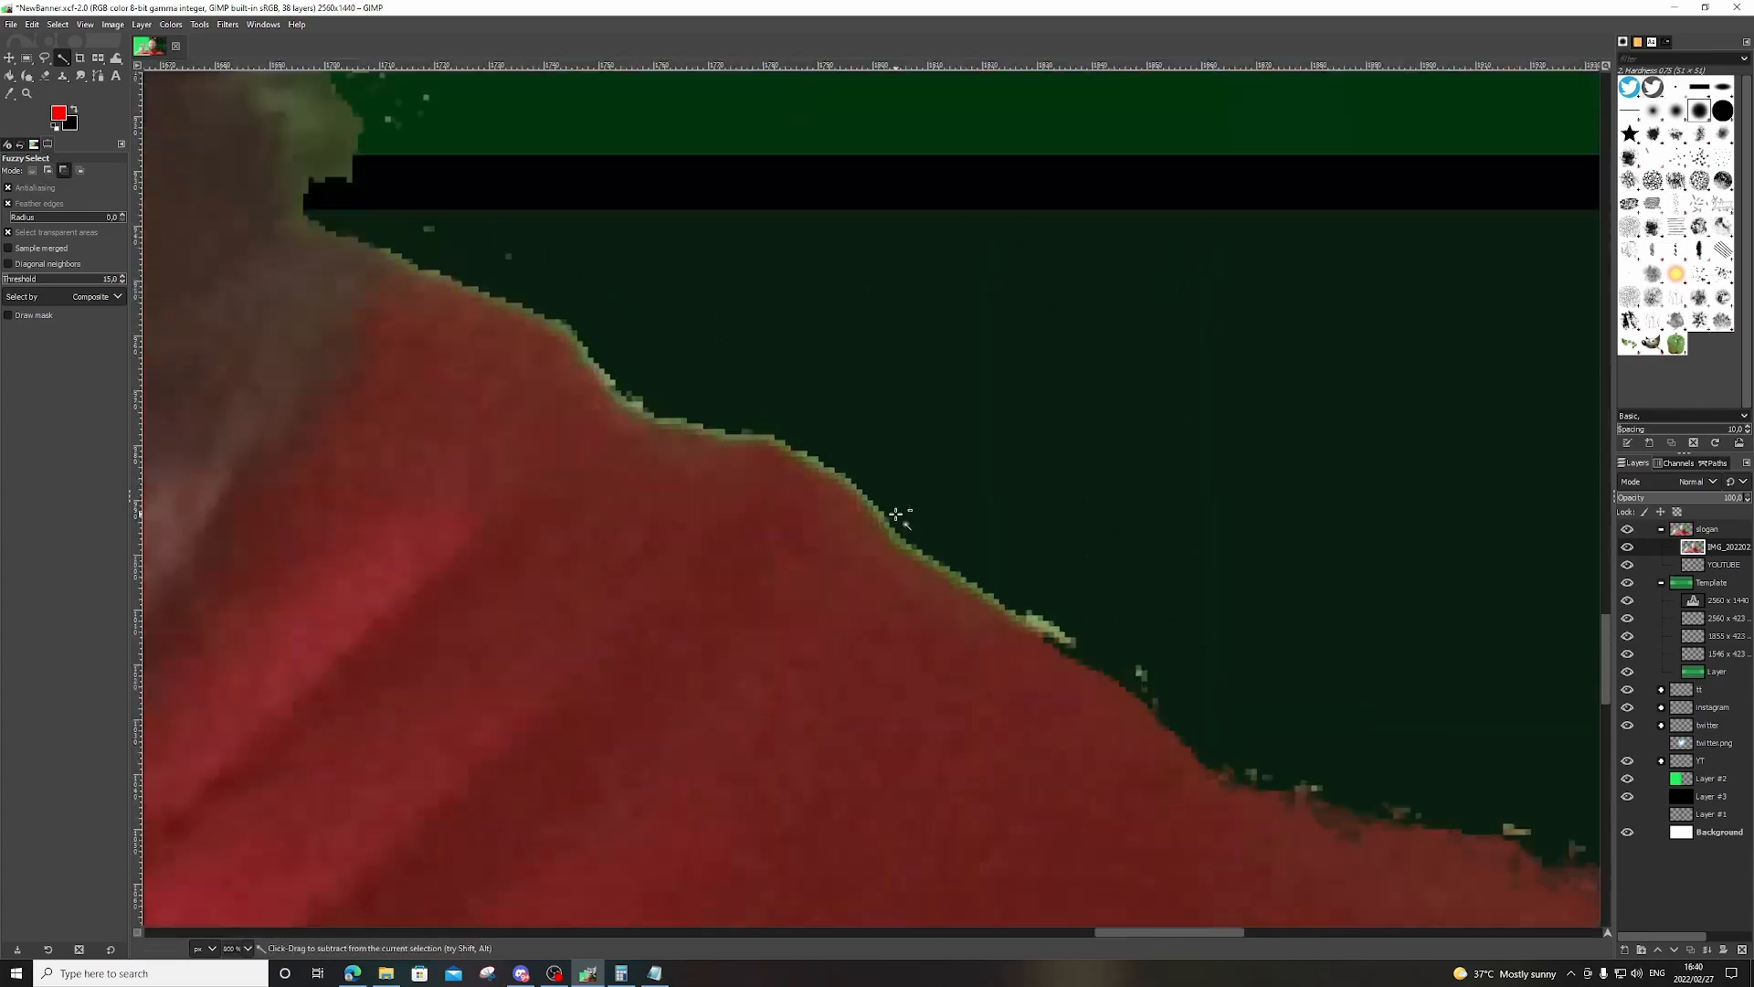
# Erase the stray backdrop remnants beside the man's beard with the Eraser at brush size 24.
pyautogui.scroll(-2, 925, 534)
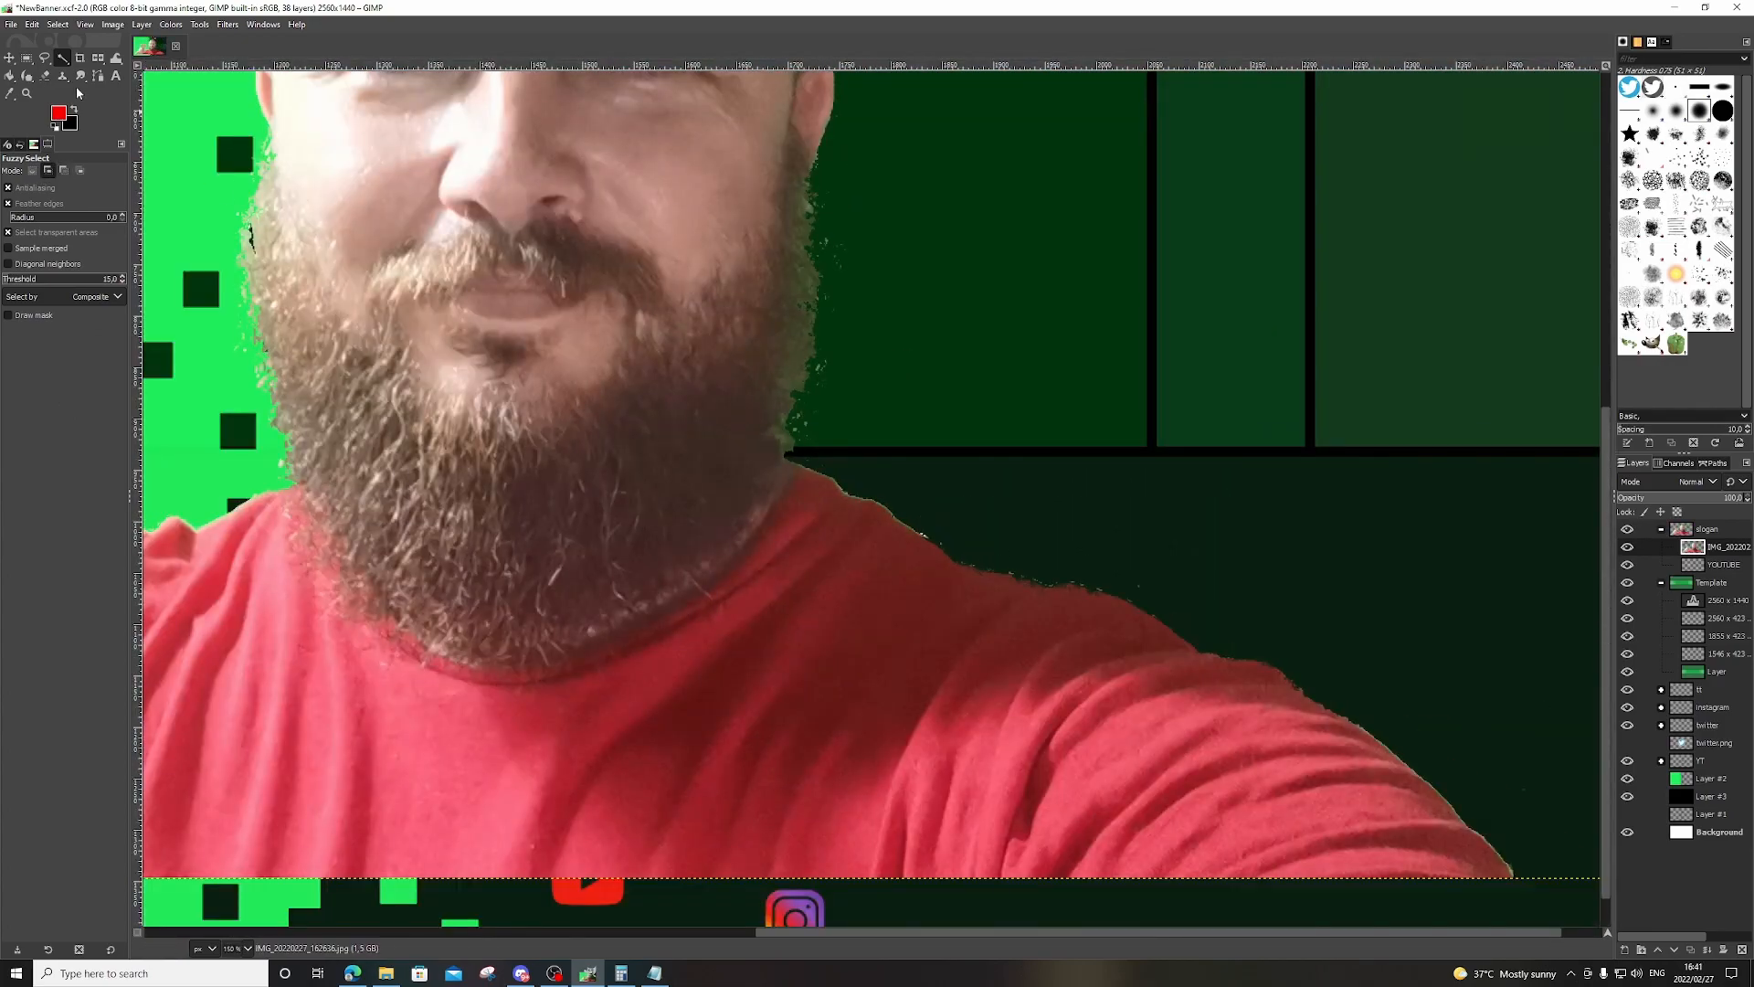
pyautogui.click(45, 76)
pyautogui.scroll(6, 861, 313)
pyautogui.scroll(-6, 863, 347)
pyautogui.scroll(3, 866, 388)
pyautogui.click(11, 233)
pyautogui.moveTo(791, 328); pyautogui.dragTo(710, 480)
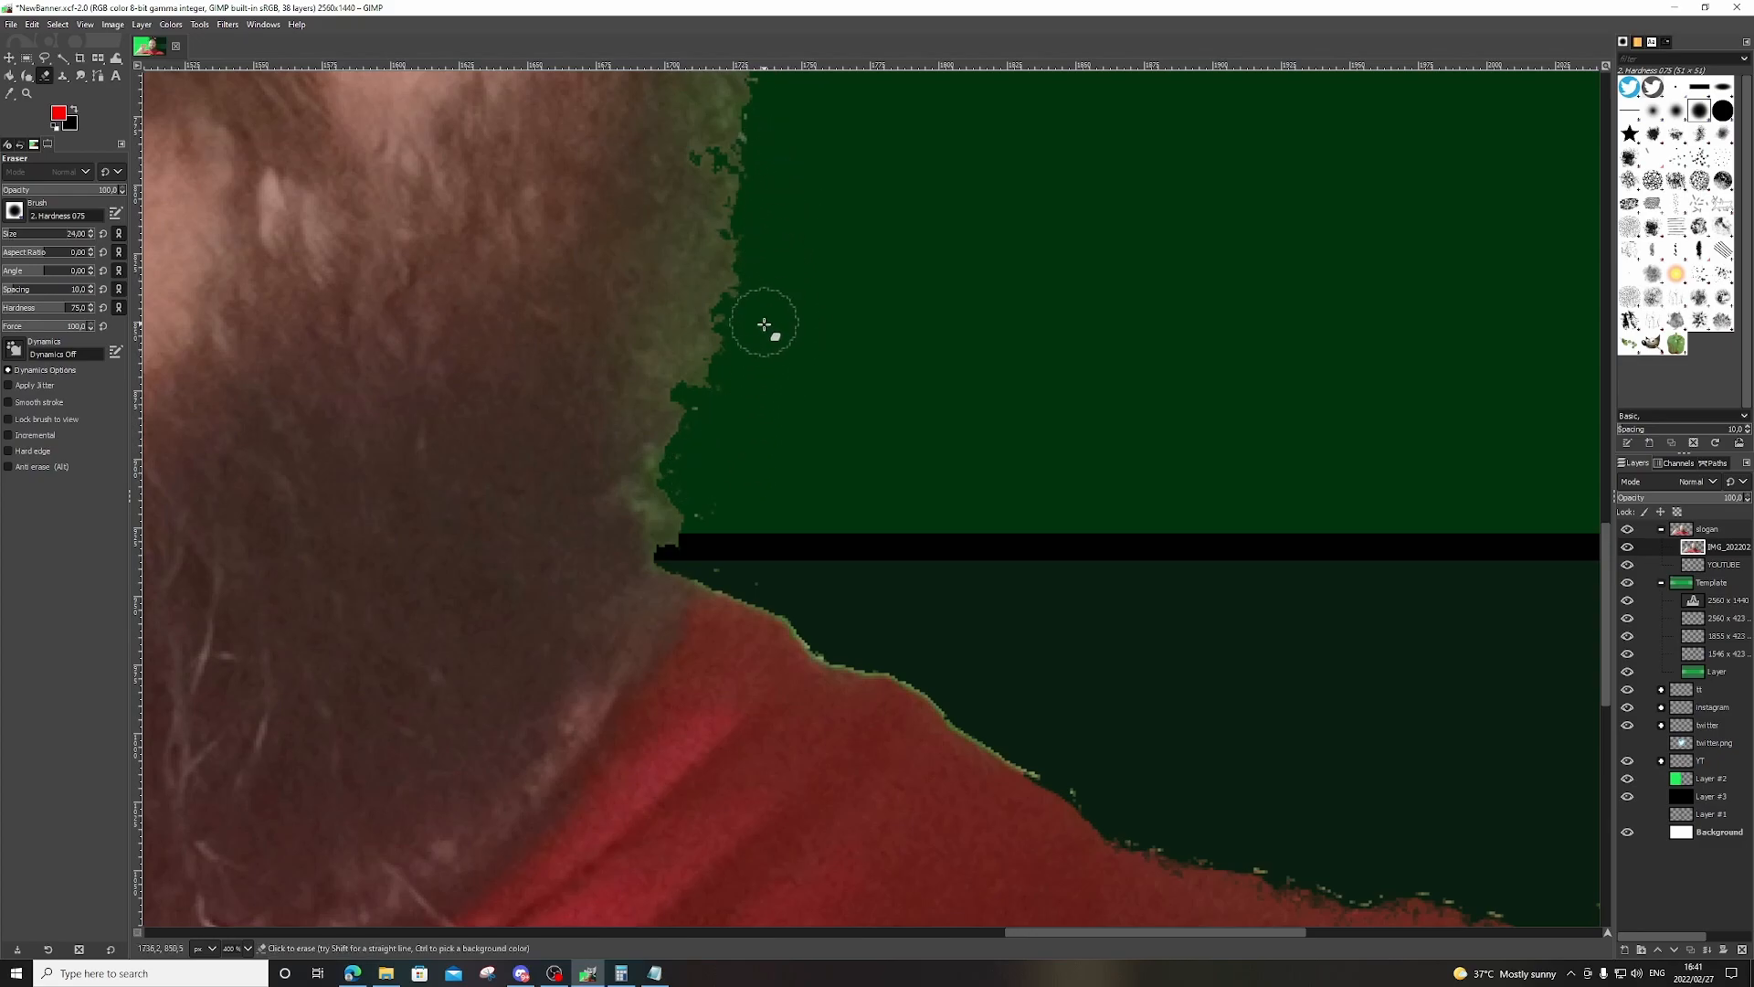
# Erase the leftover light fringe along the shoulder of the red shirt up to the beard.
pyautogui.scroll(-5, 1175, 655)
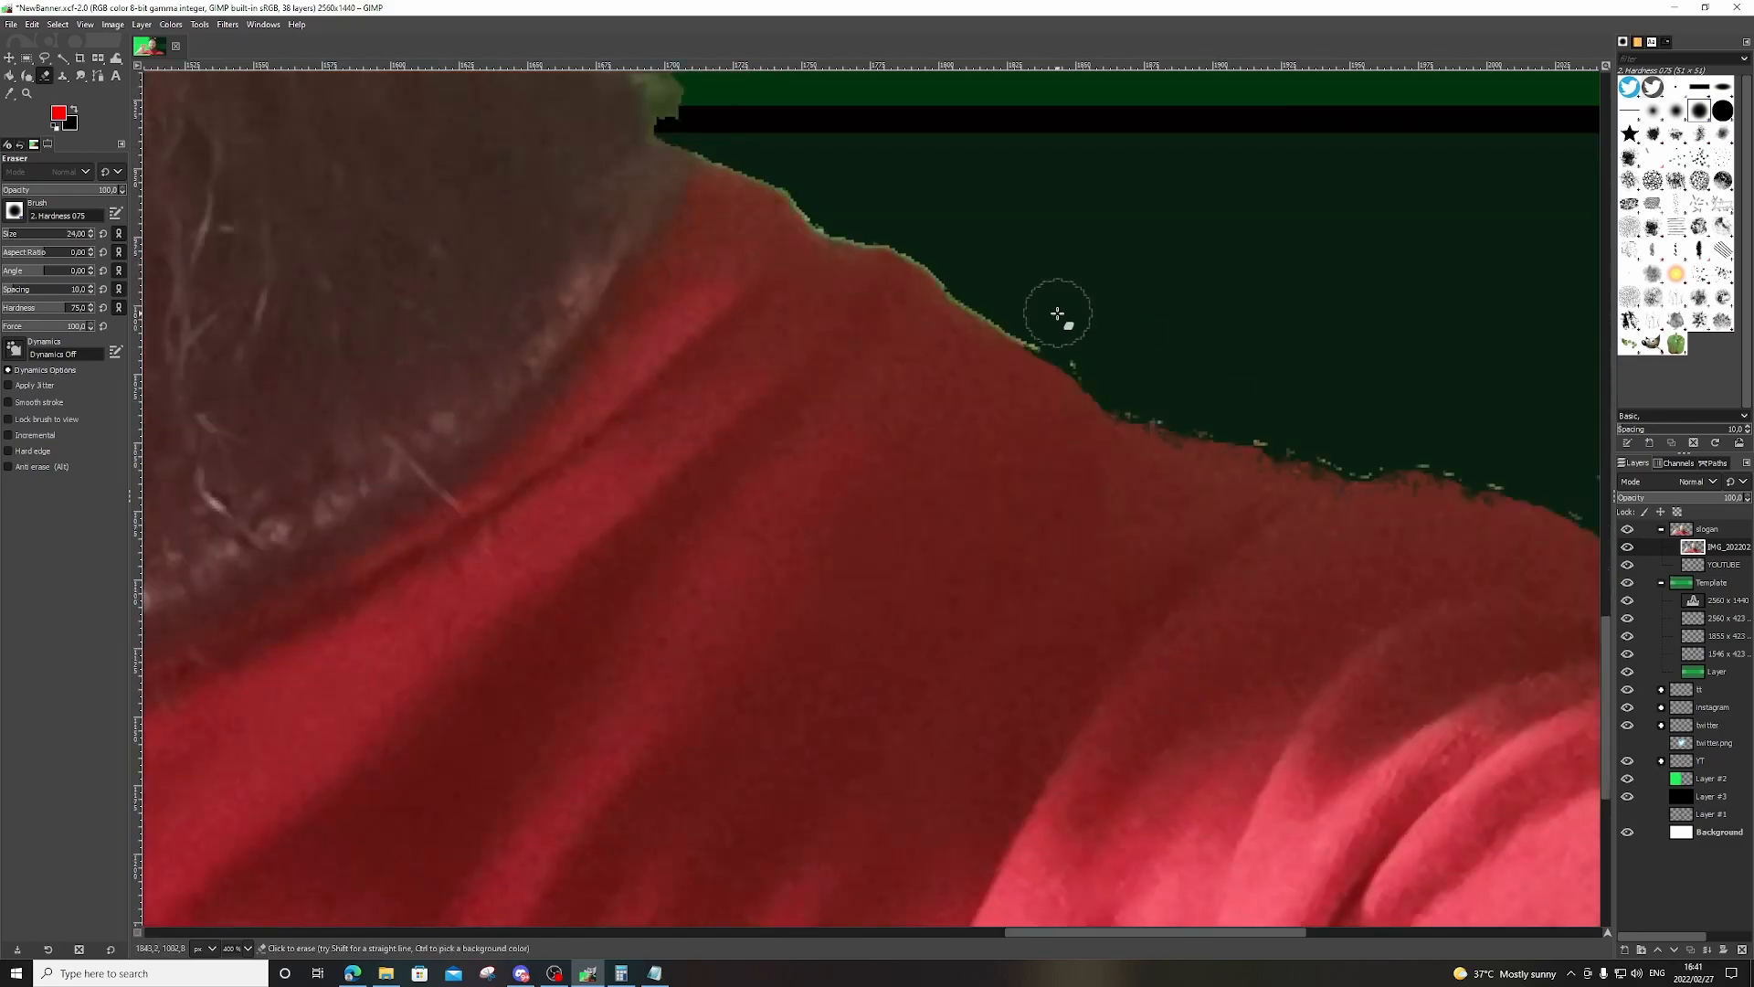
pyautogui.moveTo(1431, 455)
pyautogui.mouseDown()
pyautogui.moveTo(1042, 326)
pyautogui.moveTo(968, 272)
pyautogui.mouseUp()
pyautogui.moveTo(816, 197)
pyautogui.mouseDown()
pyautogui.moveTo(927, 243)
pyautogui.moveTo(697, 129)
pyautogui.mouseUp()
pyautogui.keyDown('ctrl'); pyautogui.scroll(-4, 728, 193); pyautogui.keyUp('ctrl')
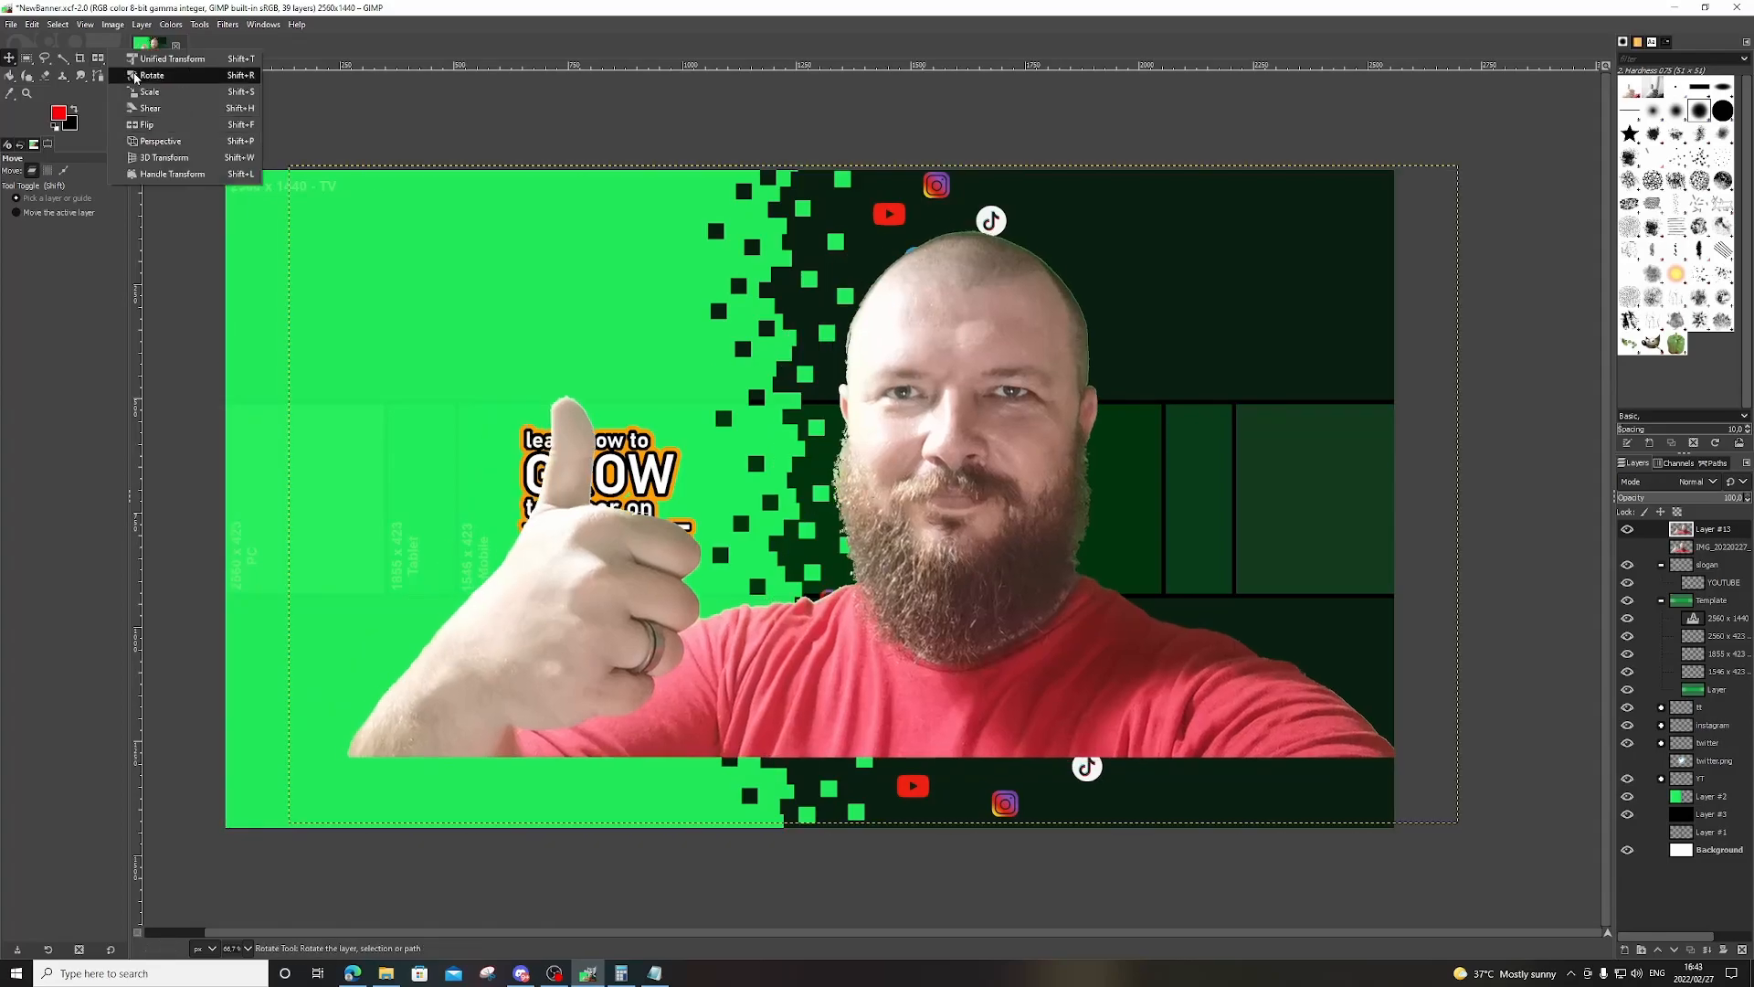
# Scale the selfie cut-out to 865 x 487 px and place it on the black half within the template's middle band.
pyautogui.click(447, 219)
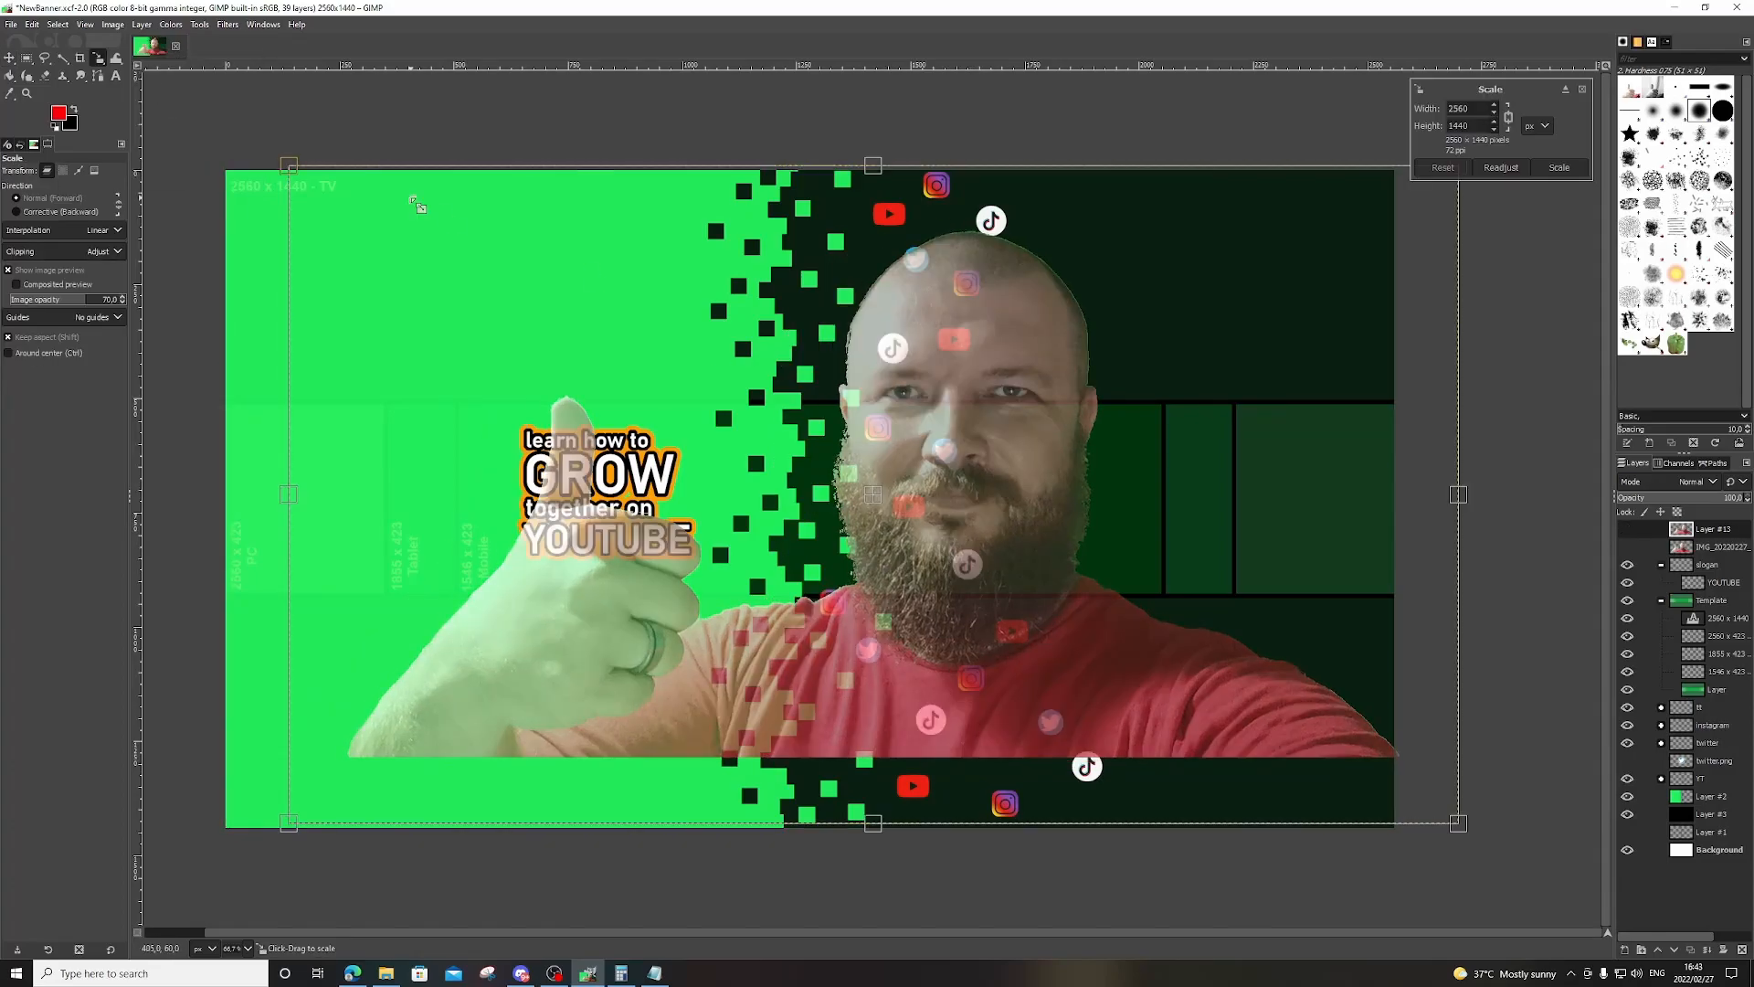
pyautogui.moveTo(447, 219); pyautogui.dragTo(1196, 642)
pyautogui.moveTo(1258, 721); pyautogui.dragTo(1093, 517)
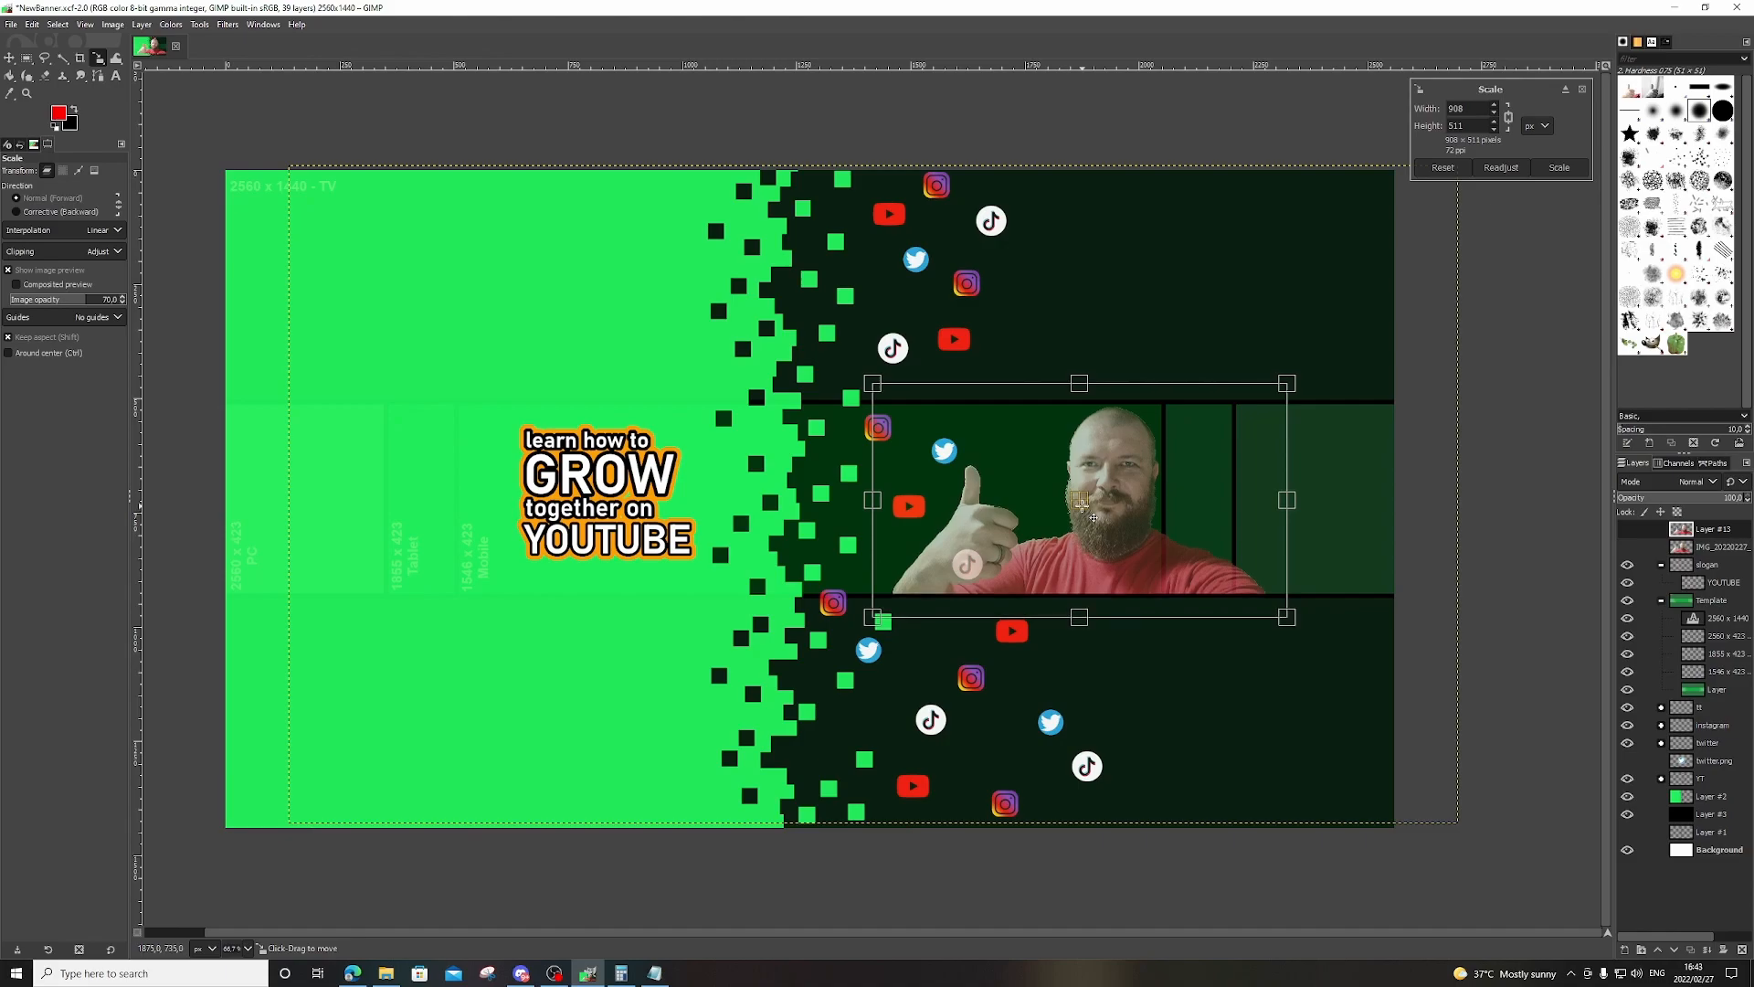
pyautogui.moveTo(872, 384); pyautogui.dragTo(891, 395)
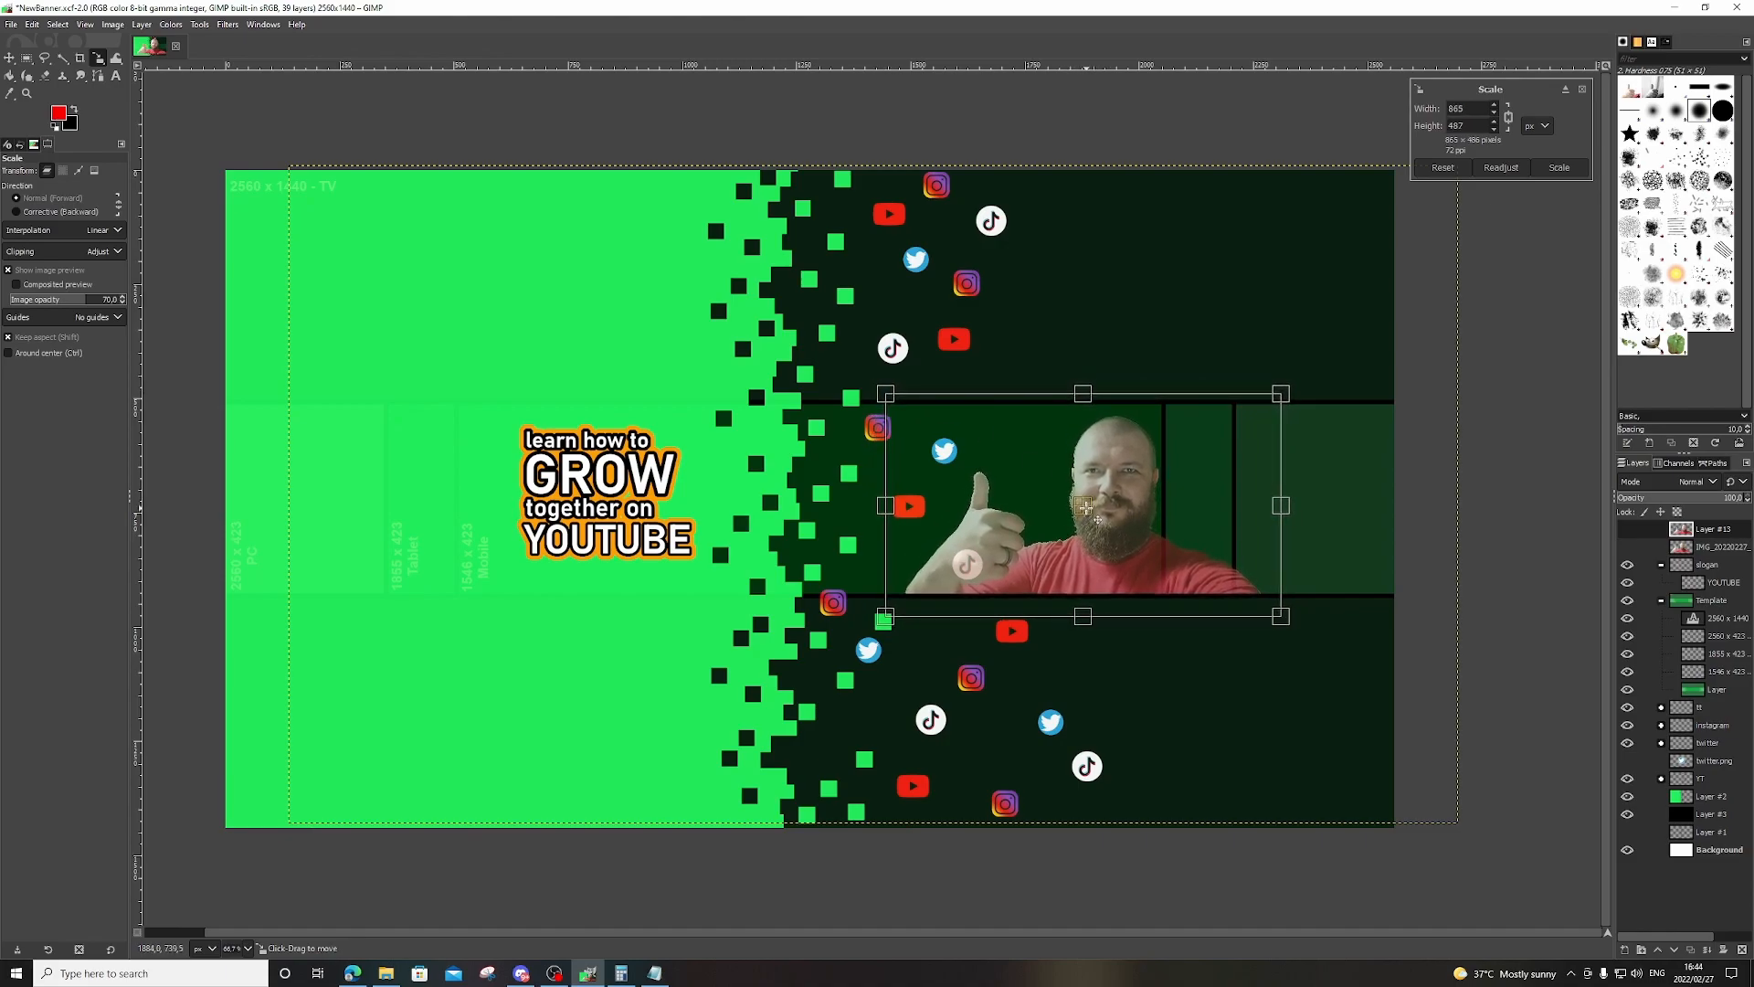
pyautogui.click(1561, 168)
# Apply the Cartoon filter to the selfie cut-out with a slightly adjusted mask radius.
pyautogui.press('1')
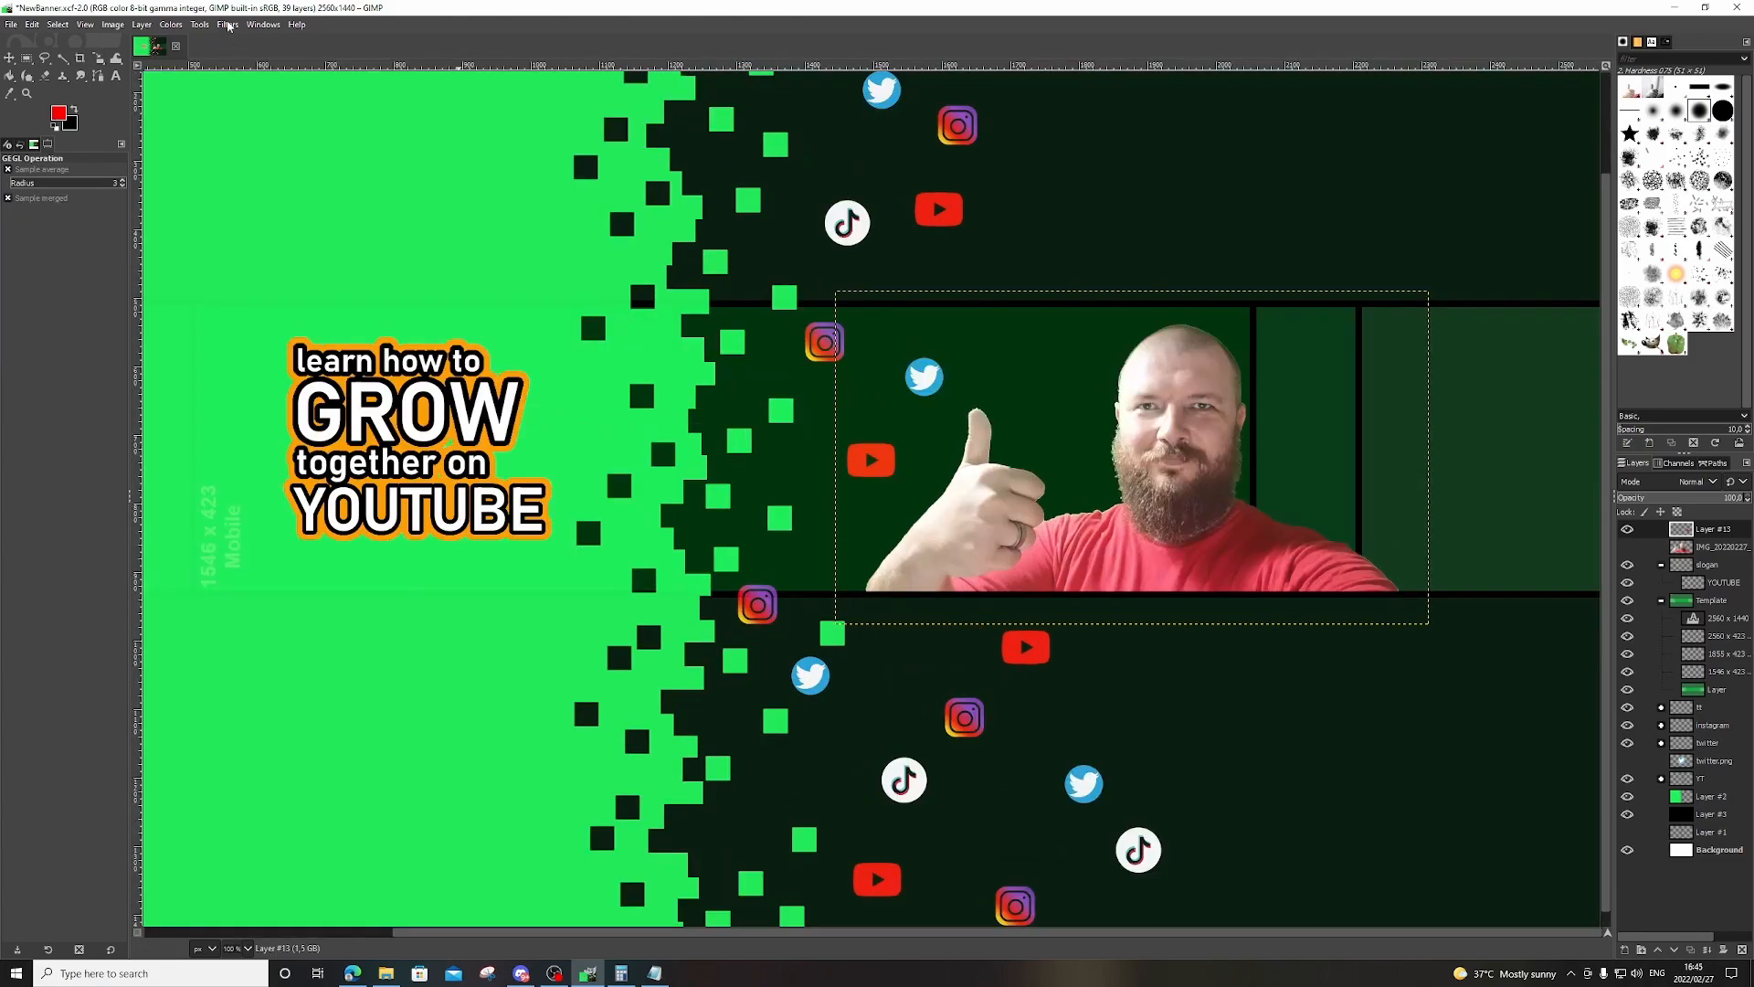
pyautogui.click(227, 26)
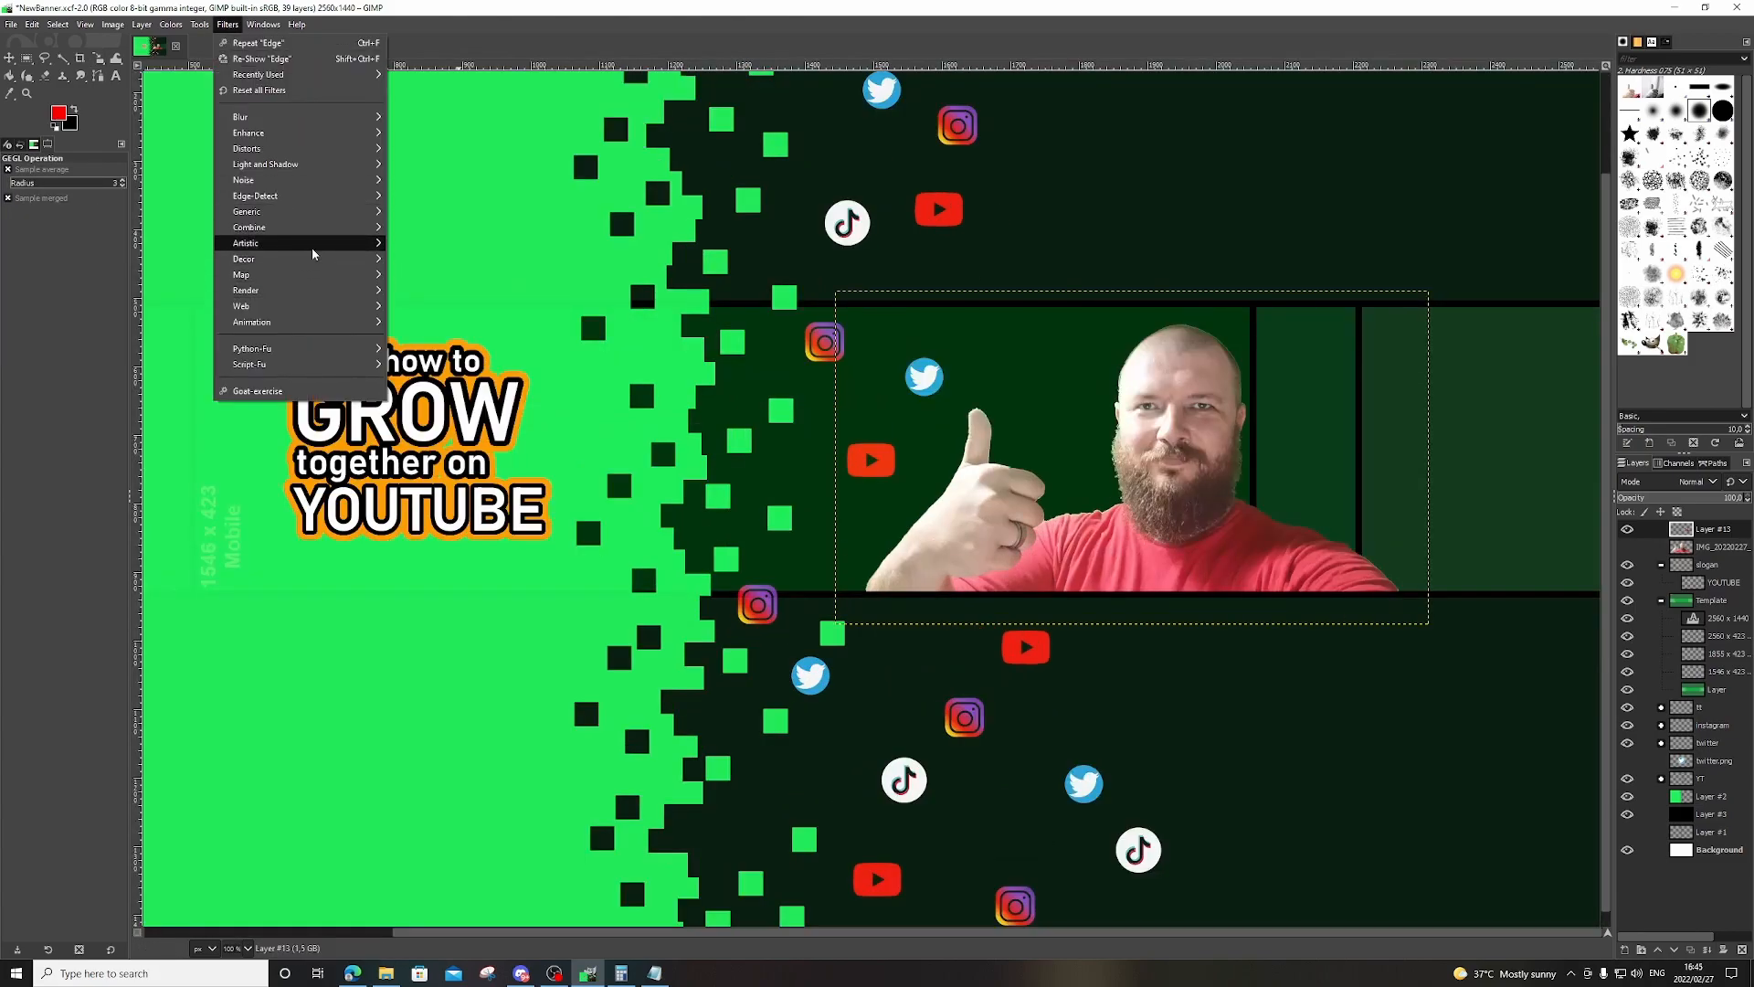
pyautogui.moveTo(313, 253)
pyautogui.click(433, 258)
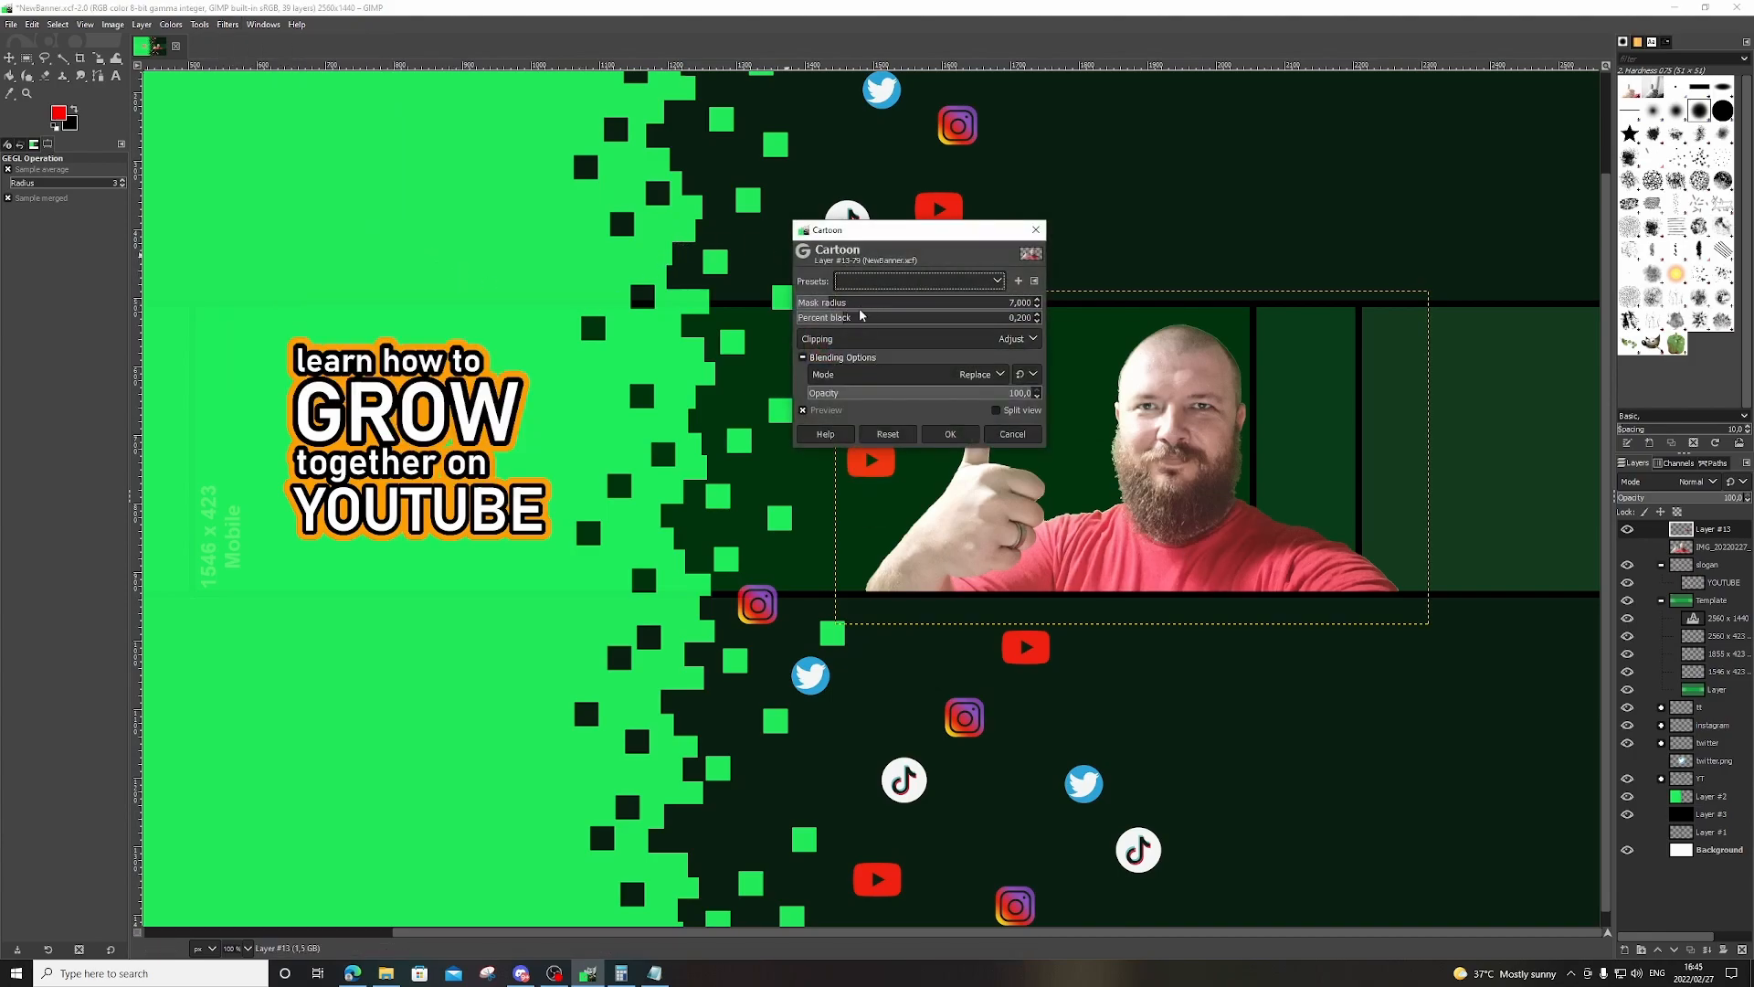
pyautogui.moveTo(831, 305); pyautogui.dragTo(847, 307)
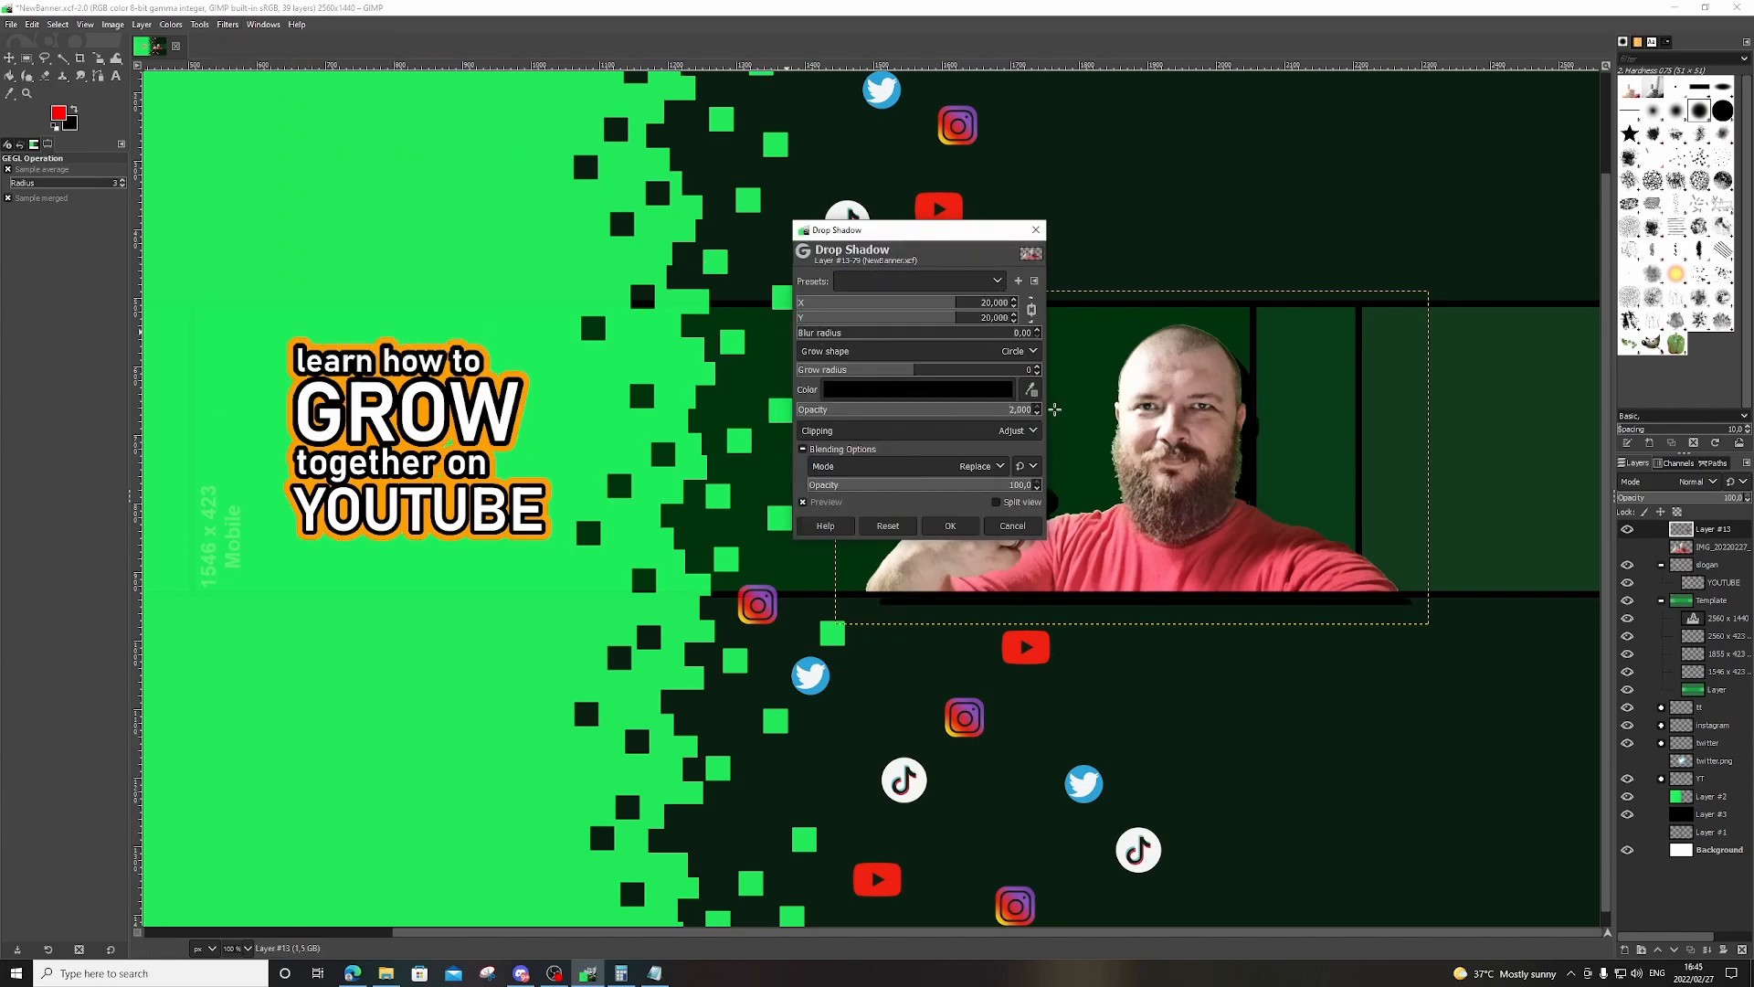
# Outline the selfie with a green Drop Shadow using X and Y 0.516, grow radius 8 and clipping set to Clip.
pyautogui.click(950, 369)
pyautogui.click(949, 370)
pyautogui.click(996, 431)
pyautogui.click(998, 438)
pyautogui.click(995, 435)
pyautogui.click(982, 459)
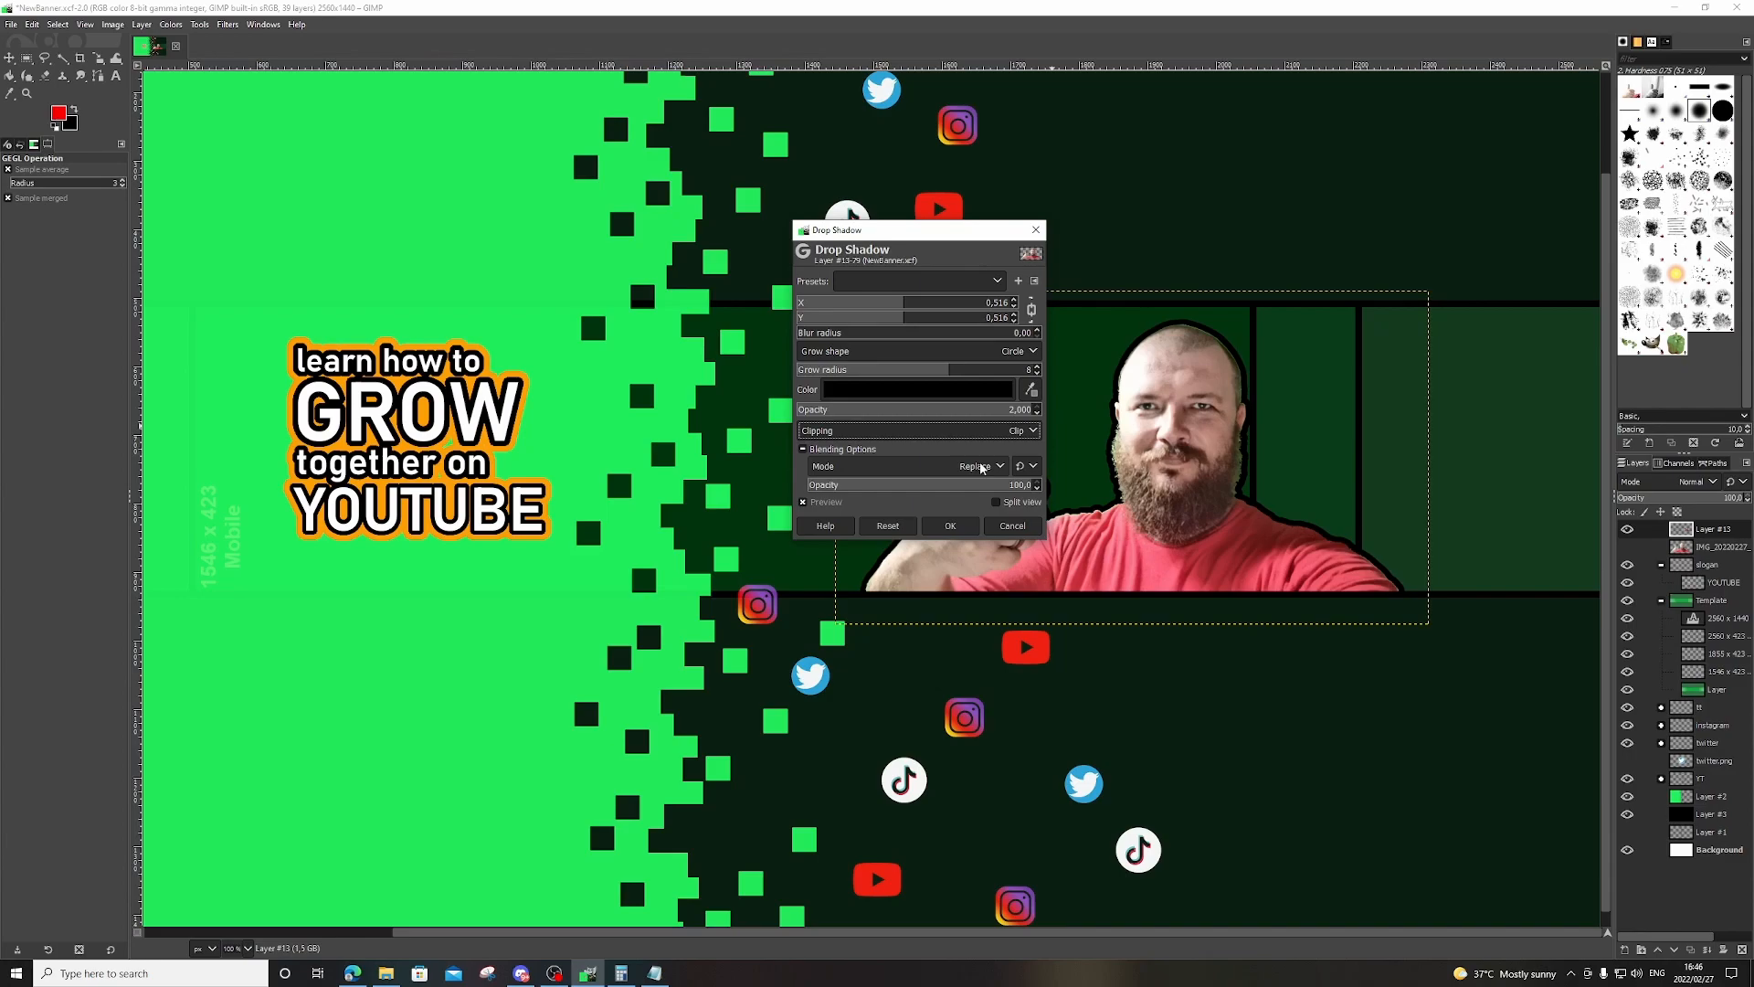
pyautogui.click(966, 400)
pyautogui.click(960, 513)
pyautogui.click(950, 526)
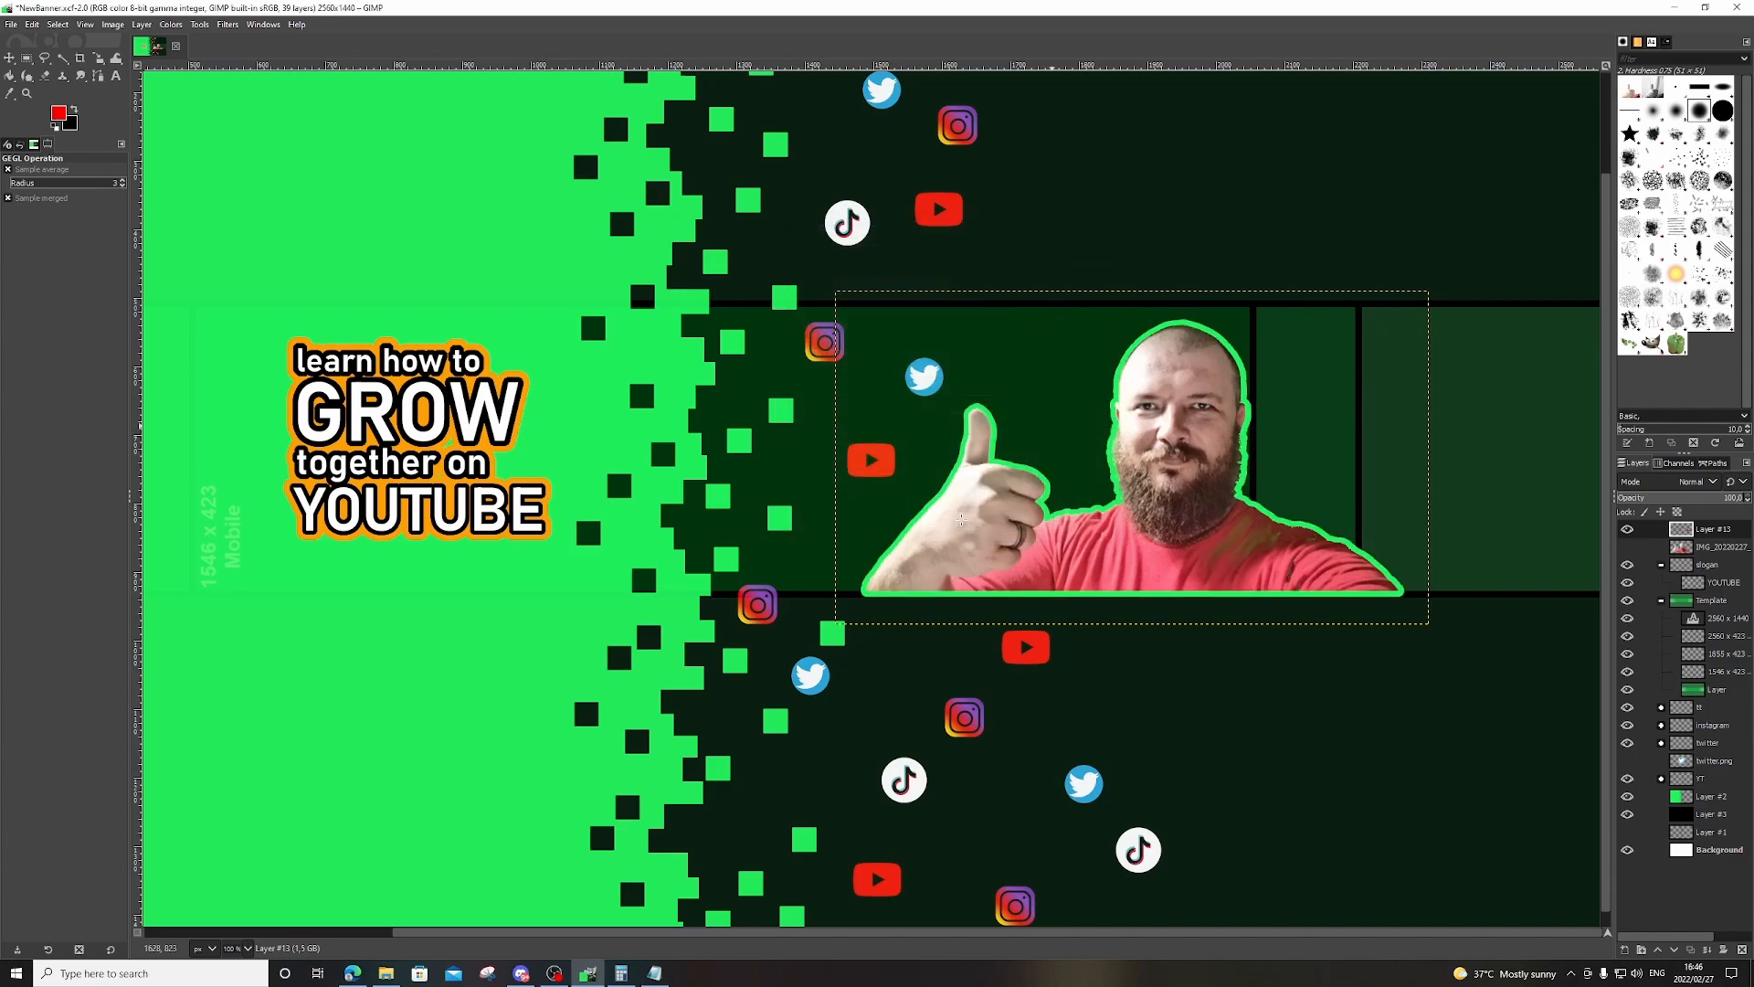
# Toggle the Template group to check the layout and leave it hidden.
pyautogui.click(1628, 600)
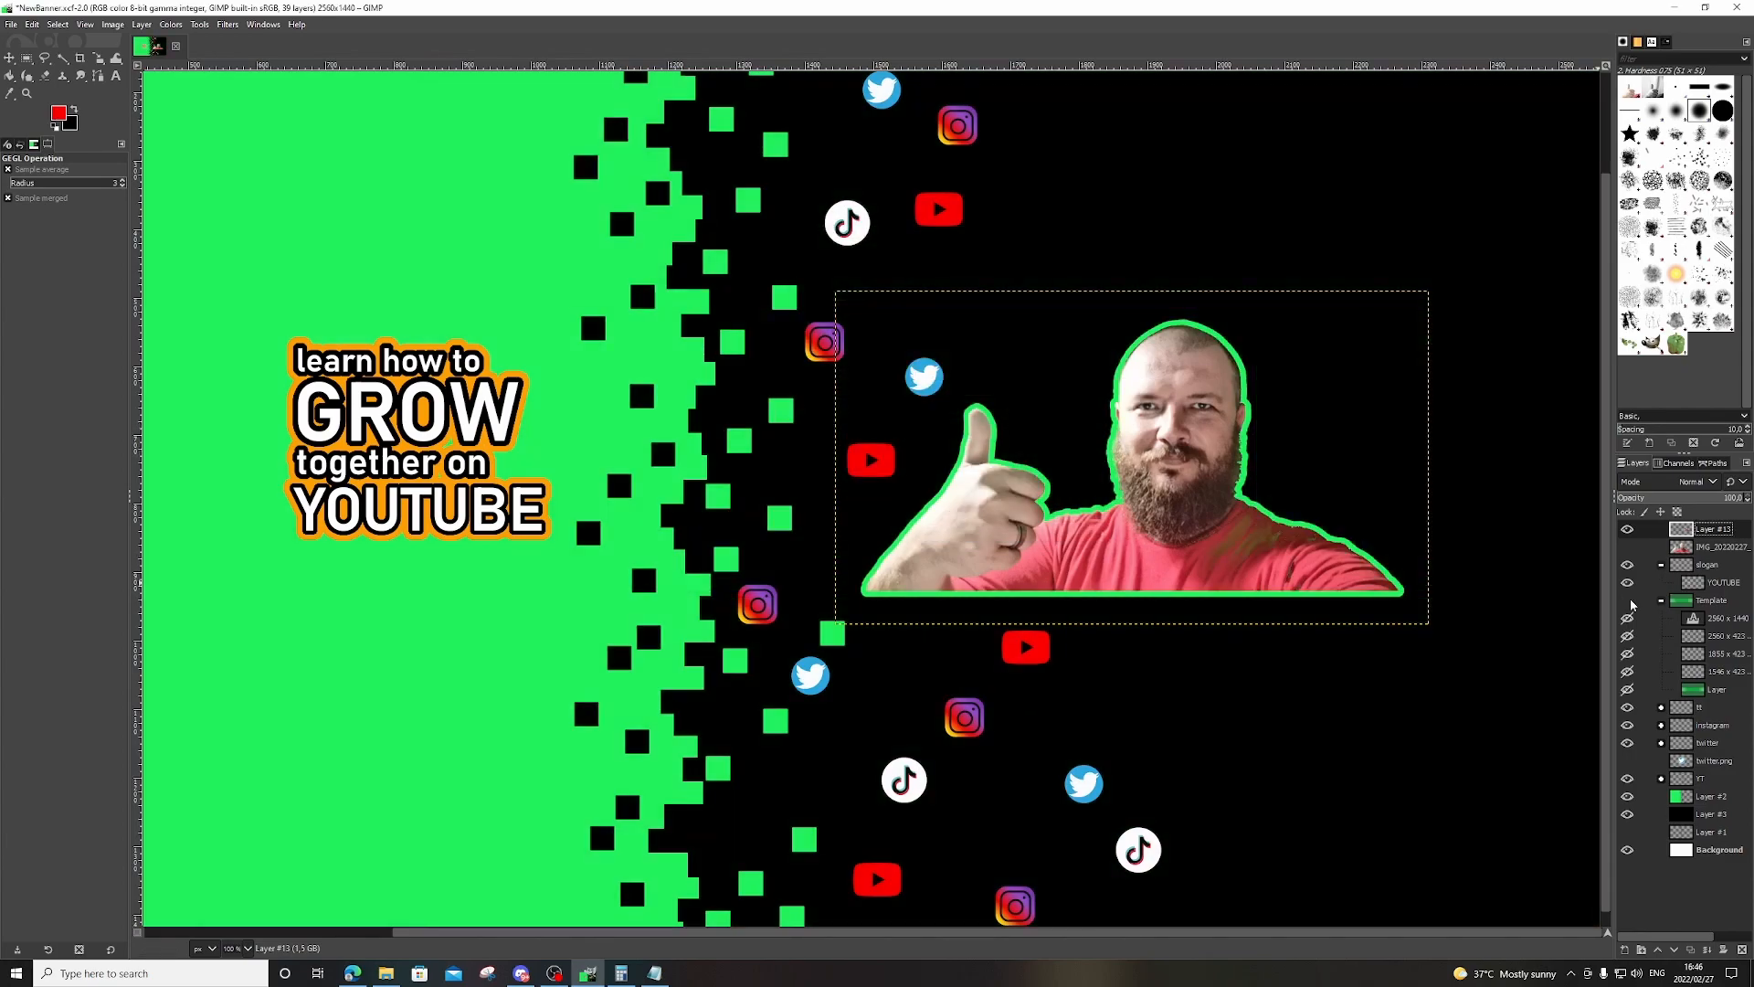
pyautogui.click(1628, 600)
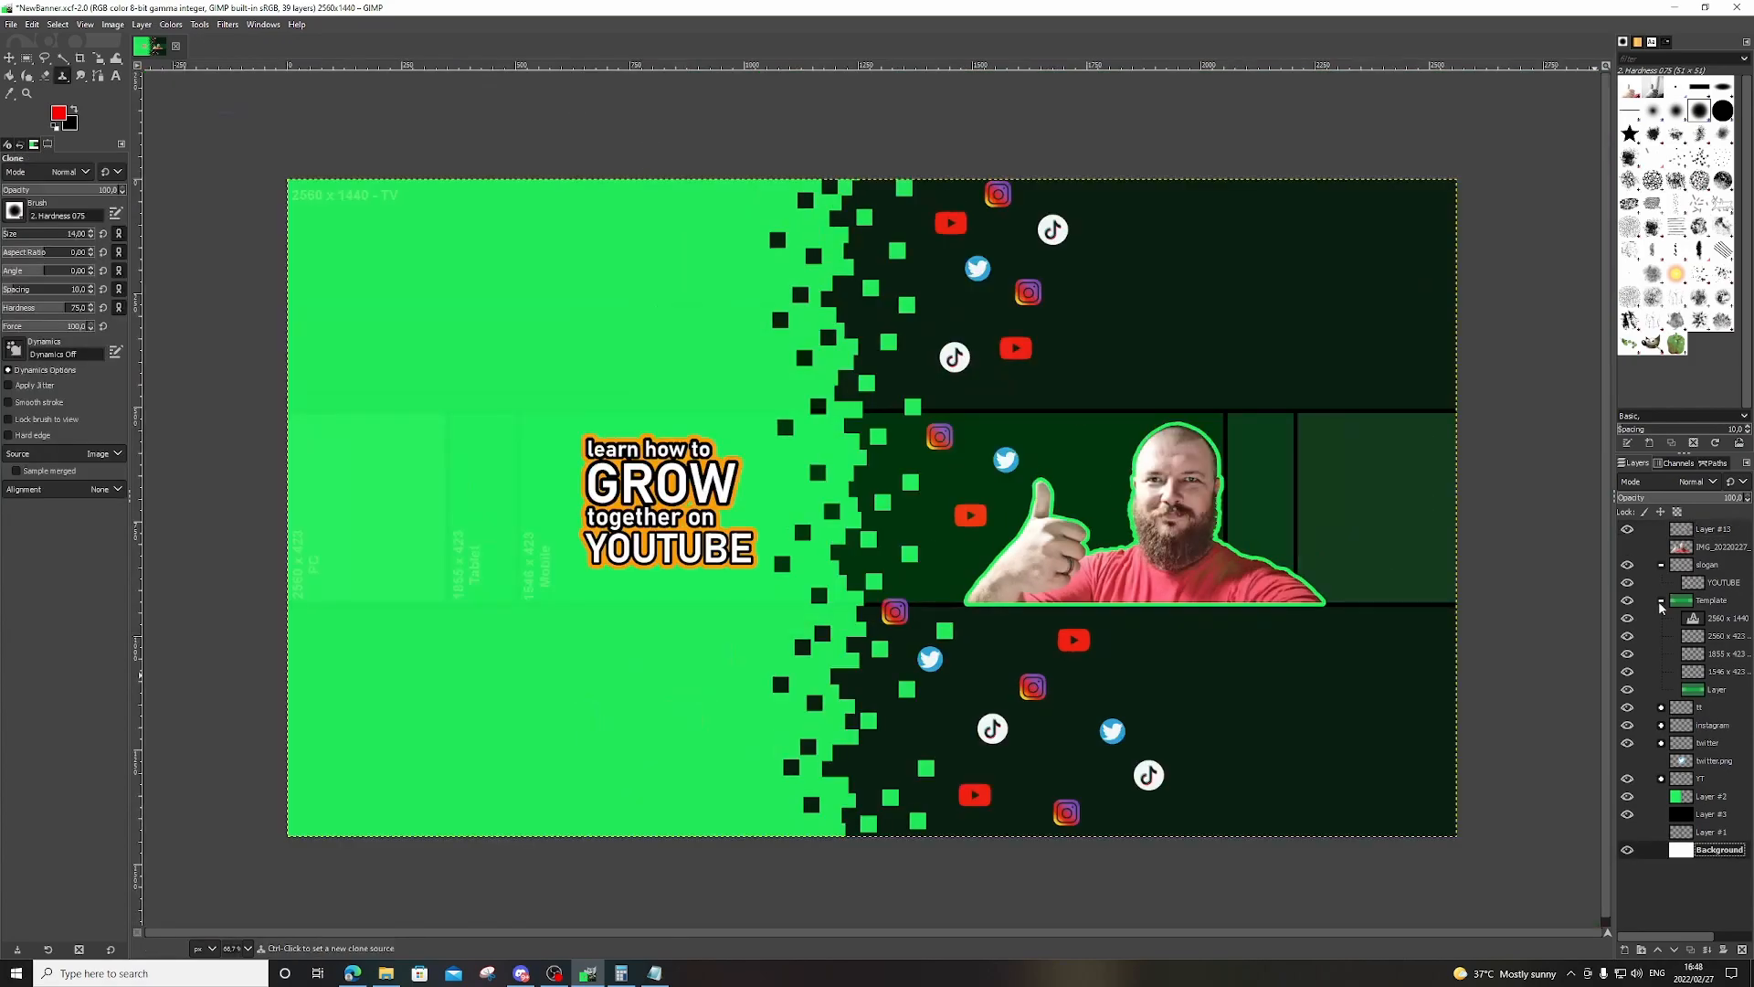
pyautogui.click(1628, 600)
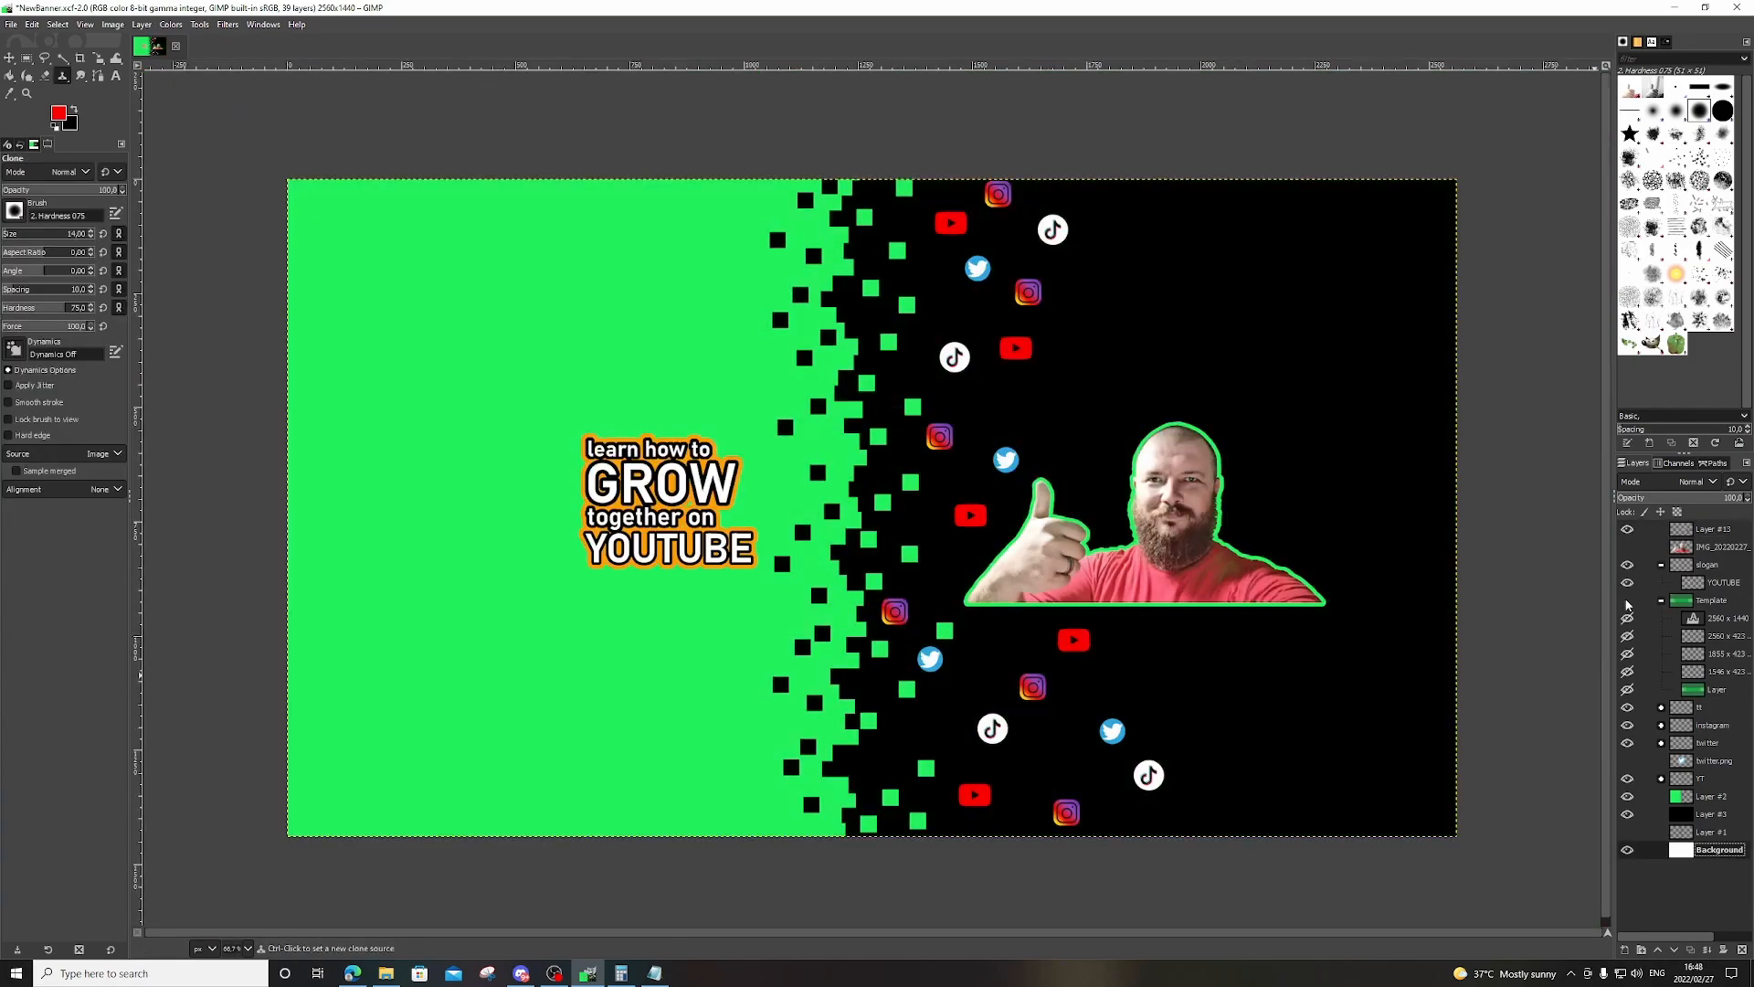
# Move the TikTok icon hidden behind the selfie into the gap between the thumb and the head.
pyautogui.click(1662, 708)
pyautogui.click(1716, 727)
pyautogui.click(1716, 744)
pyautogui.click(1717, 761)
pyautogui.click(1717, 779)
pyautogui.click(1716, 797)
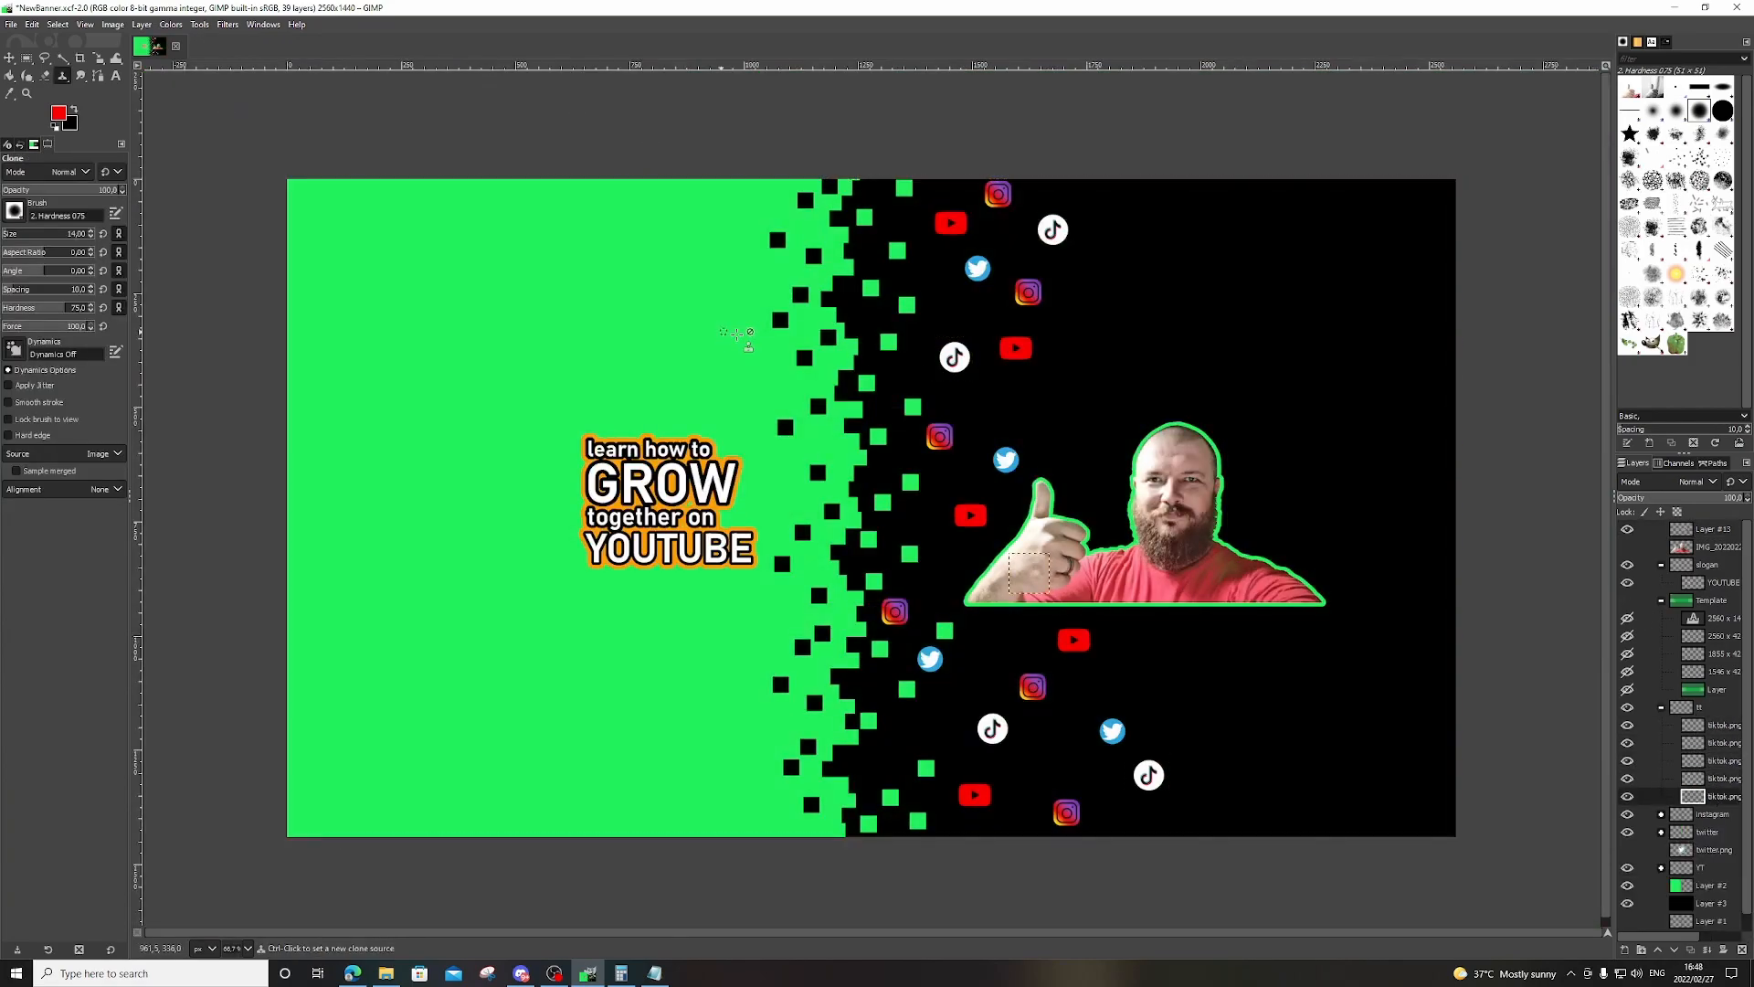
pyautogui.click(9, 58)
pyautogui.click(1629, 529)
pyautogui.moveTo(1029, 572); pyautogui.dragTo(1072, 497)
pyautogui.click(1630, 530)
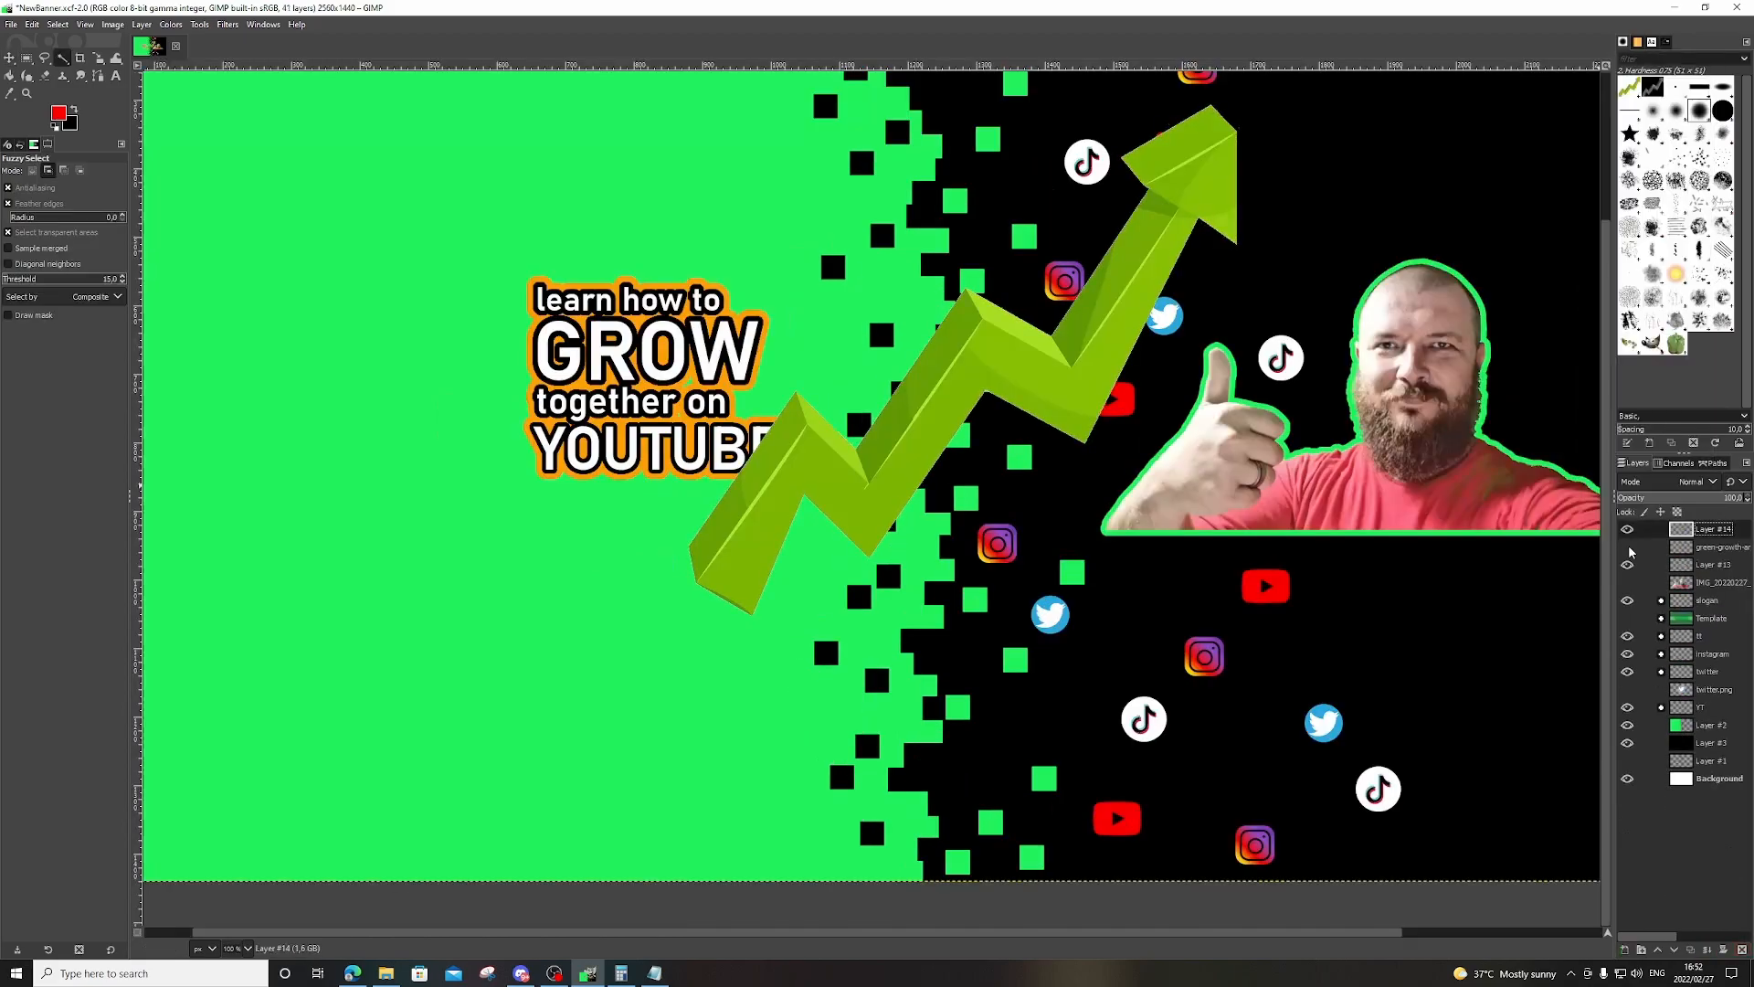
# Add a white outline around the green growth arrow with Drop Shadow.
pyautogui.click(226, 24)
pyautogui.moveTo(292, 161)
pyautogui.click(439, 163)
pyautogui.moveTo(704, 348); pyautogui.dragTo(742, 351)
pyautogui.click(615, 242)
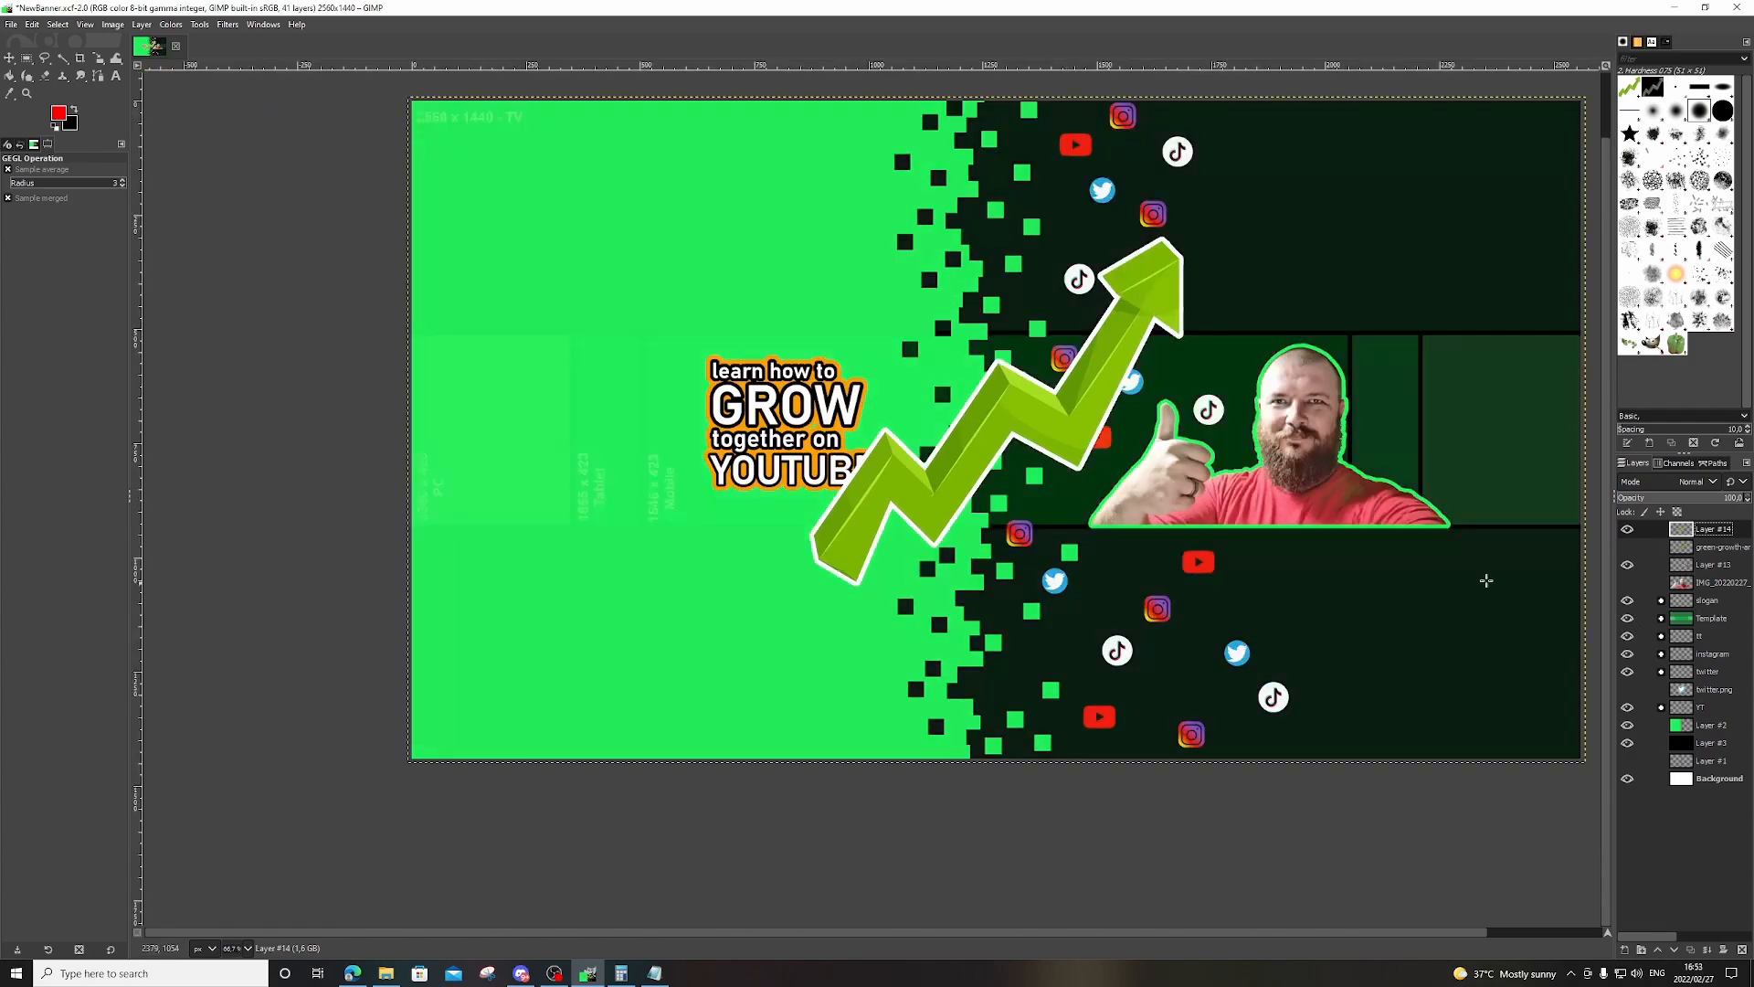
# Scale the growth arrow layer to 1480 x 837 px and place it between the slogan and the selfie.
pyautogui.click(99, 57)
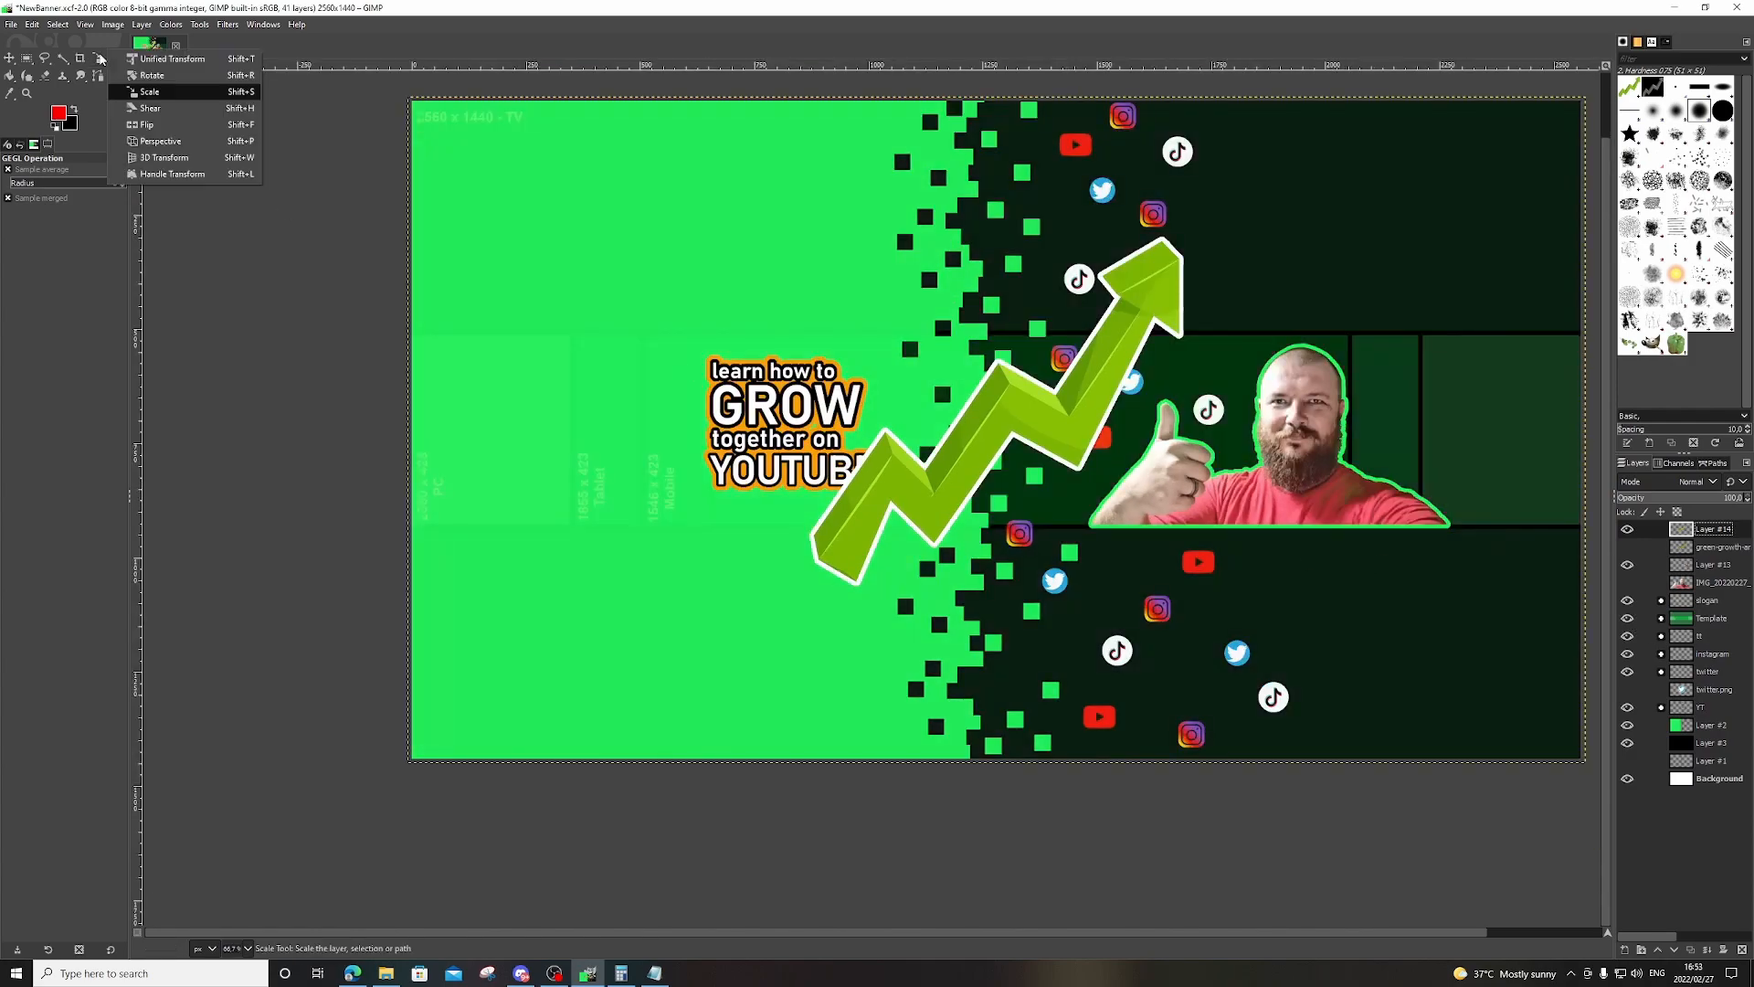
pyautogui.click(150, 91)
pyautogui.click(548, 247)
pyautogui.moveTo(410, 99); pyautogui.dragTo(908, 378)
pyautogui.moveTo(1247, 570); pyautogui.dragTo(1010, 450)
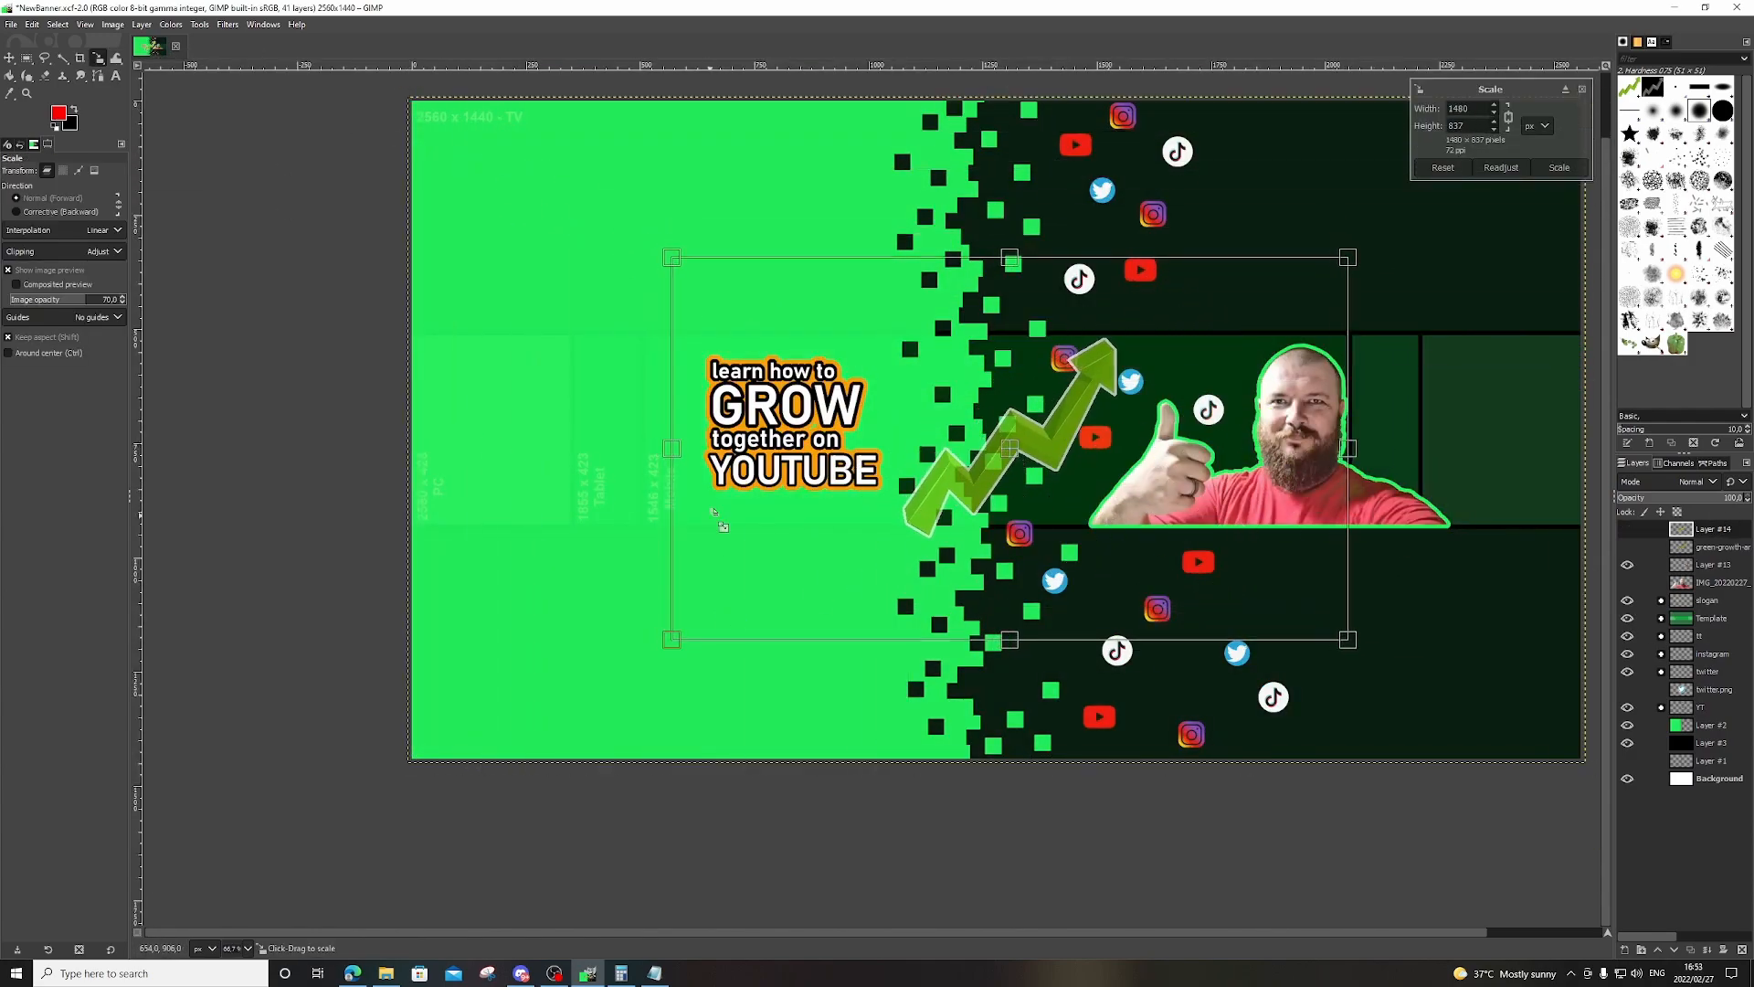
pyautogui.press('Return')
# Rotate the growth arrow slightly clockwise.
pyautogui.click(99, 58)
pyautogui.click(151, 75)
pyautogui.moveTo(1225, 373); pyautogui.dragTo(1252, 418)
pyautogui.press('Return')
# Move the growth arrow closer to the thumb and delete the original arrow image layer.
pyautogui.click(9, 57)
pyautogui.moveTo(1024, 434); pyautogui.dragTo(1058, 420)
pyautogui.click(1722, 548)
pyautogui.press('Delete')
# With the Template group hidden, place the arrow layer directly below the green Layer #2 and nudge the arrow slightly left.
pyautogui.click(1714, 530)
pyautogui.click(1627, 600)
pyautogui.moveTo(1716, 532); pyautogui.dragTo(1713, 716)
pyautogui.scroll(4, 999, 492)
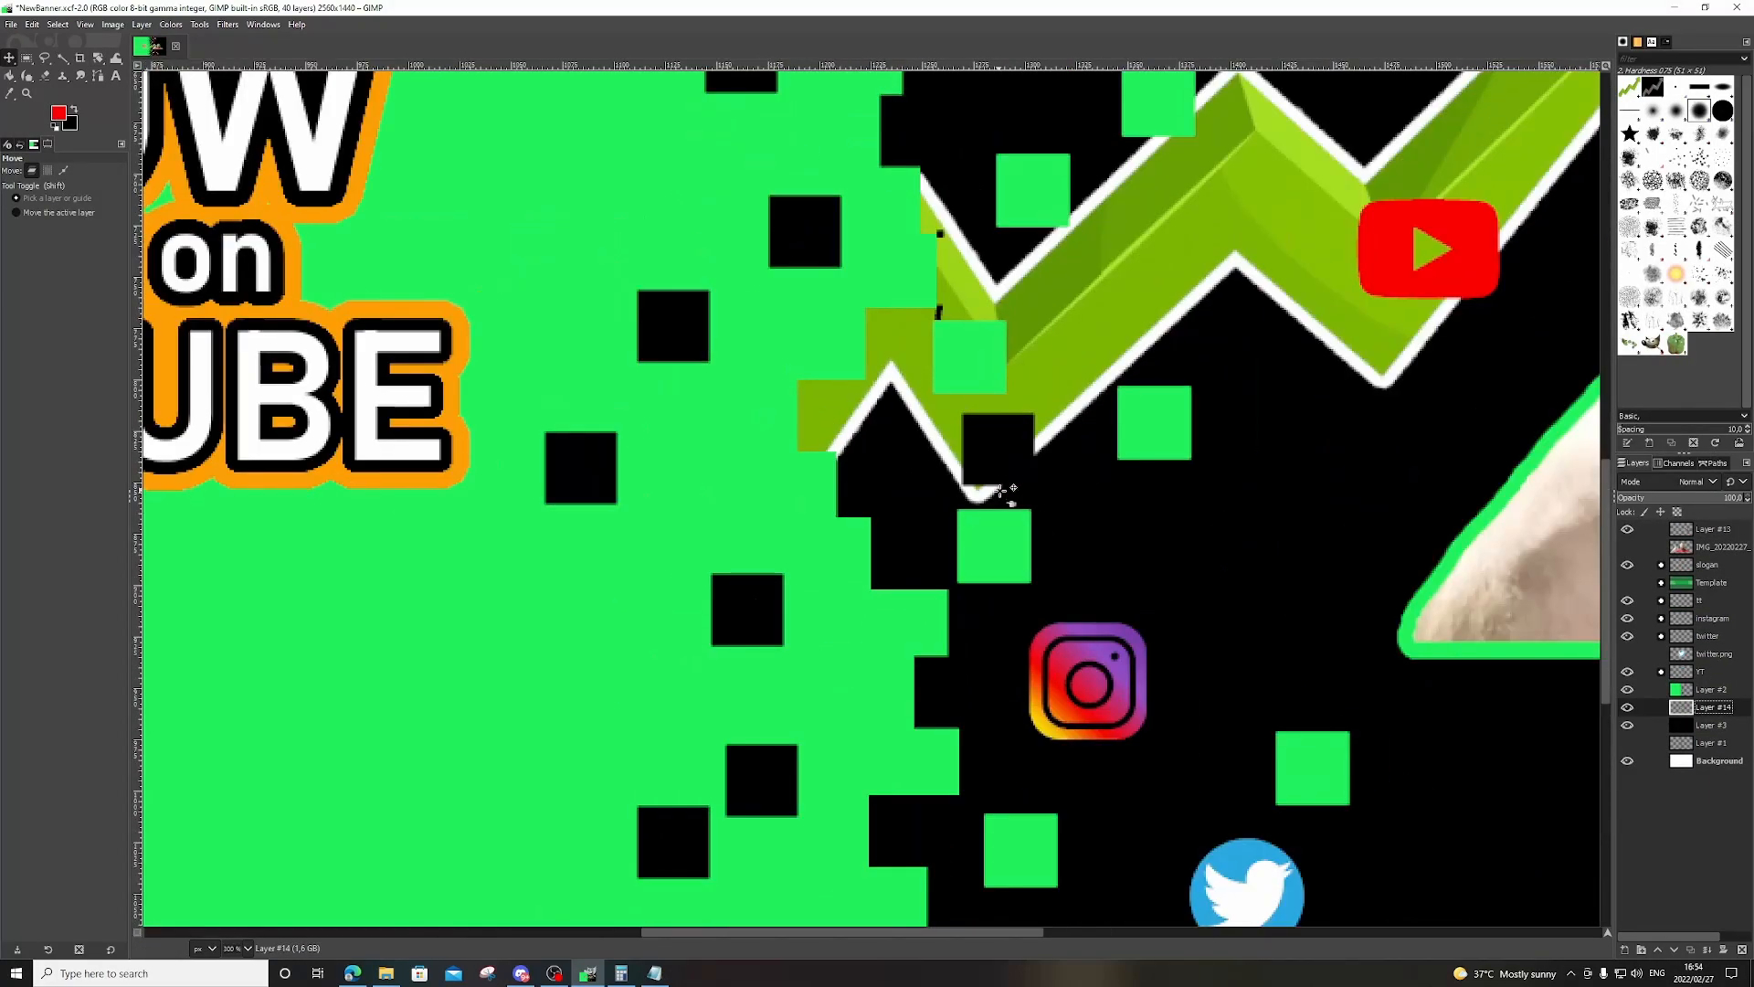
pyautogui.scroll(-5, 1252, 542)
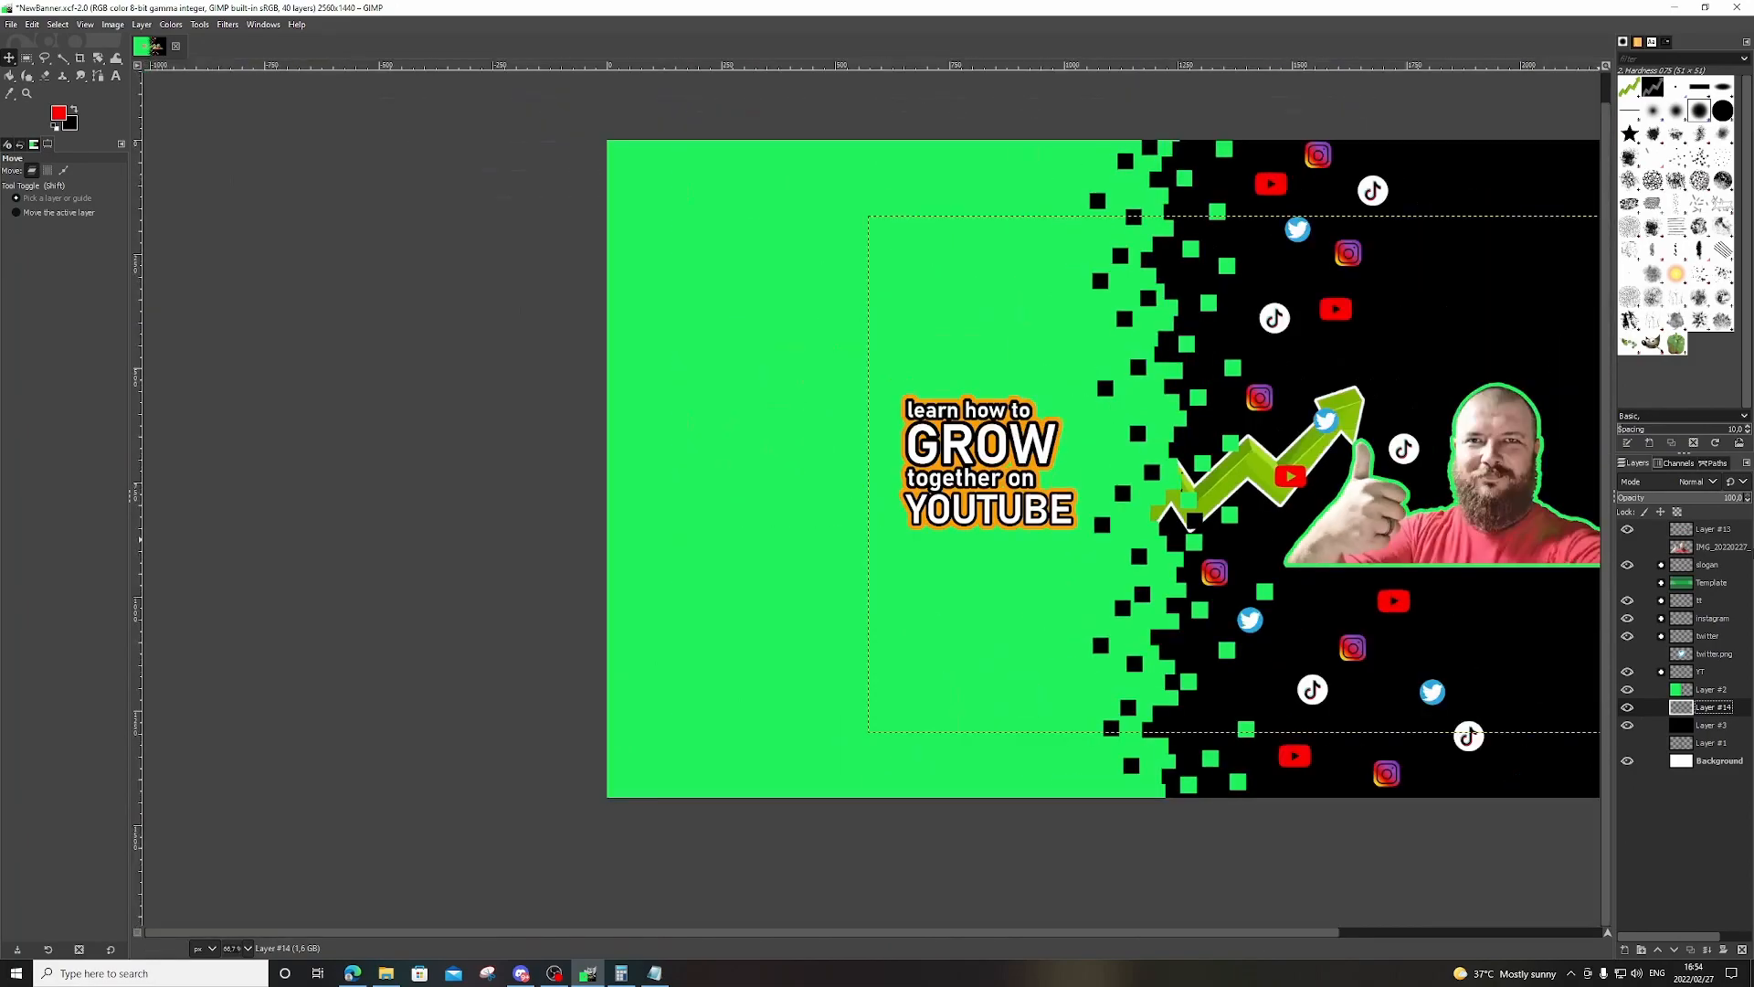
pyautogui.moveTo(930, 464); pyautogui.dragTo(908, 459)
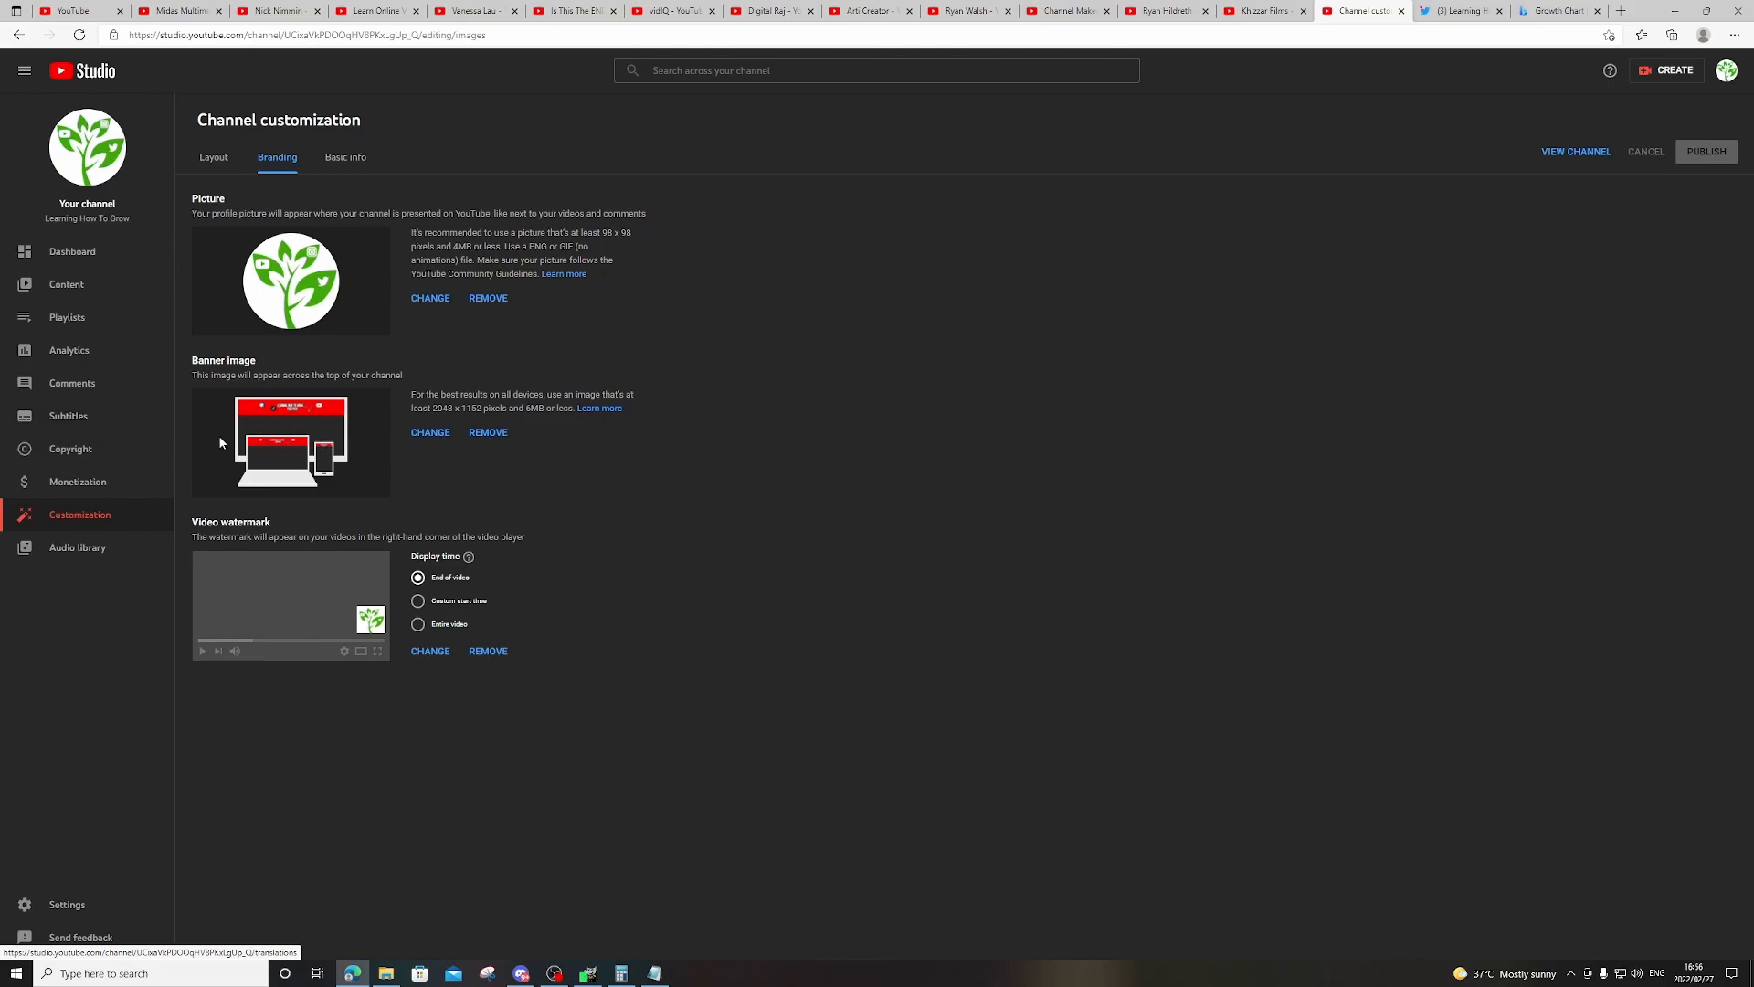
# In YouTube Studio, load NewBanner as the channel's banner image to preview its crop.
pyautogui.click(430, 432)
pyautogui.doubleClick(467, 119)
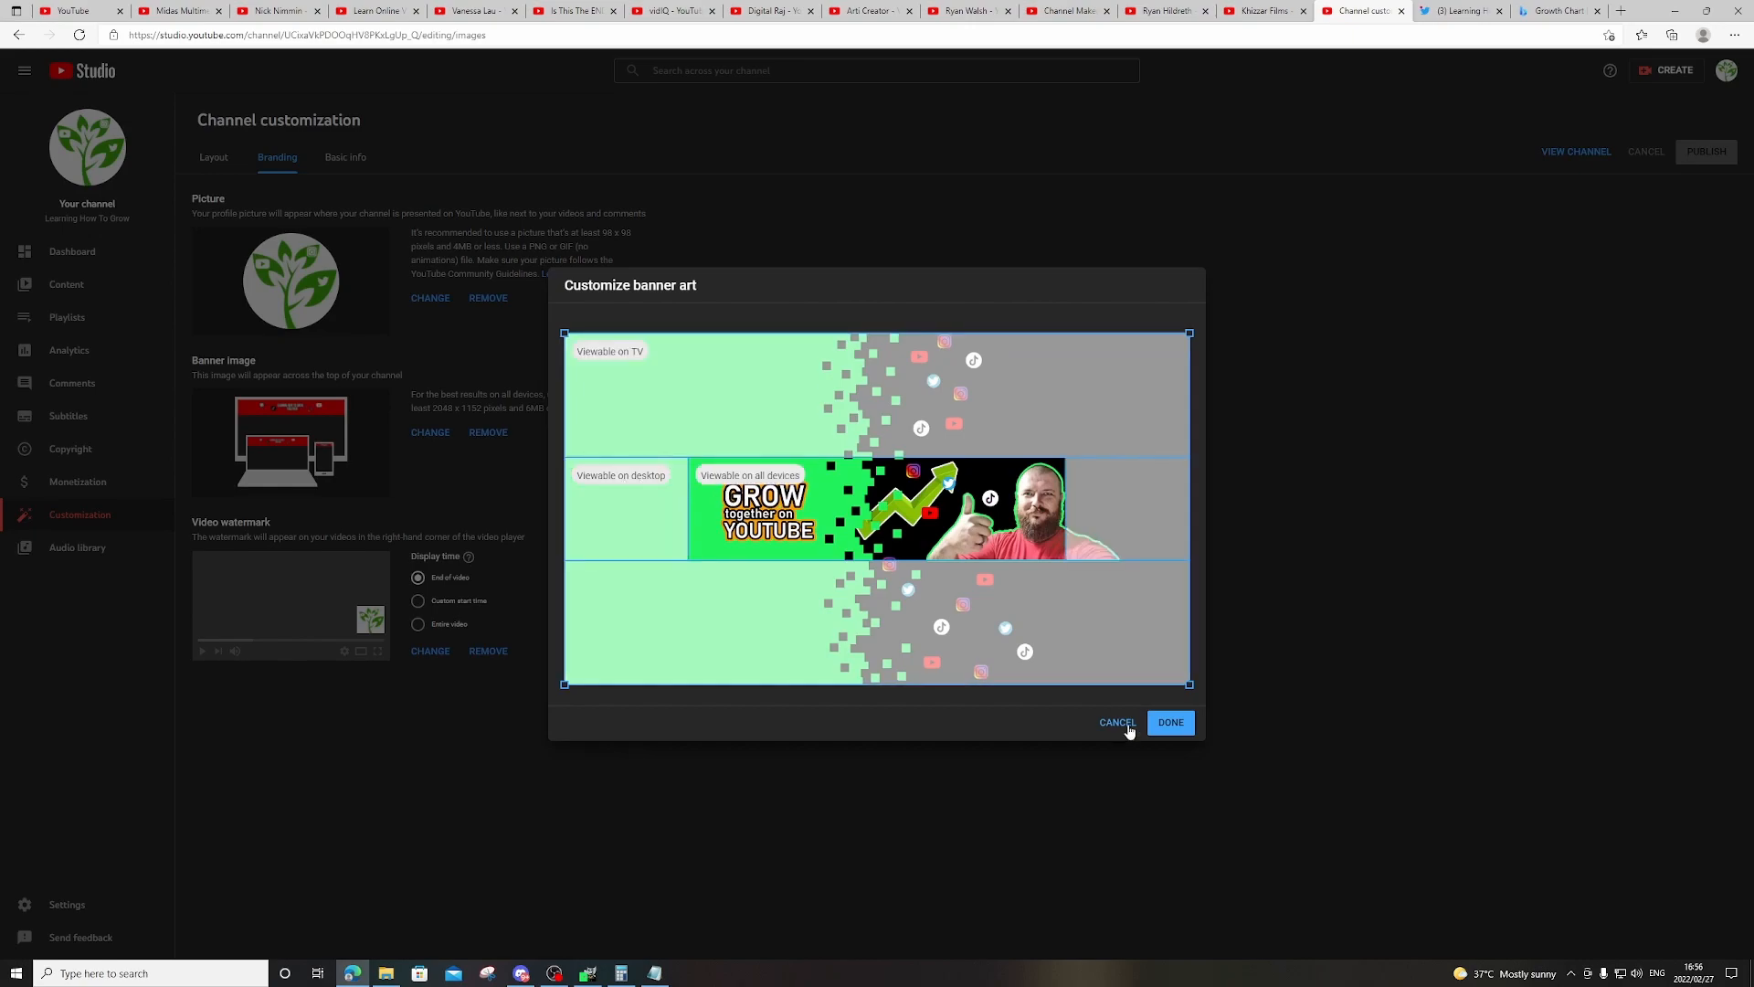
# Switch back to GIMP, show the Template group and move the selfie left toward the arrow.
pyautogui.click(588, 973)
pyautogui.click(1627, 530)
pyautogui.click(1628, 530)
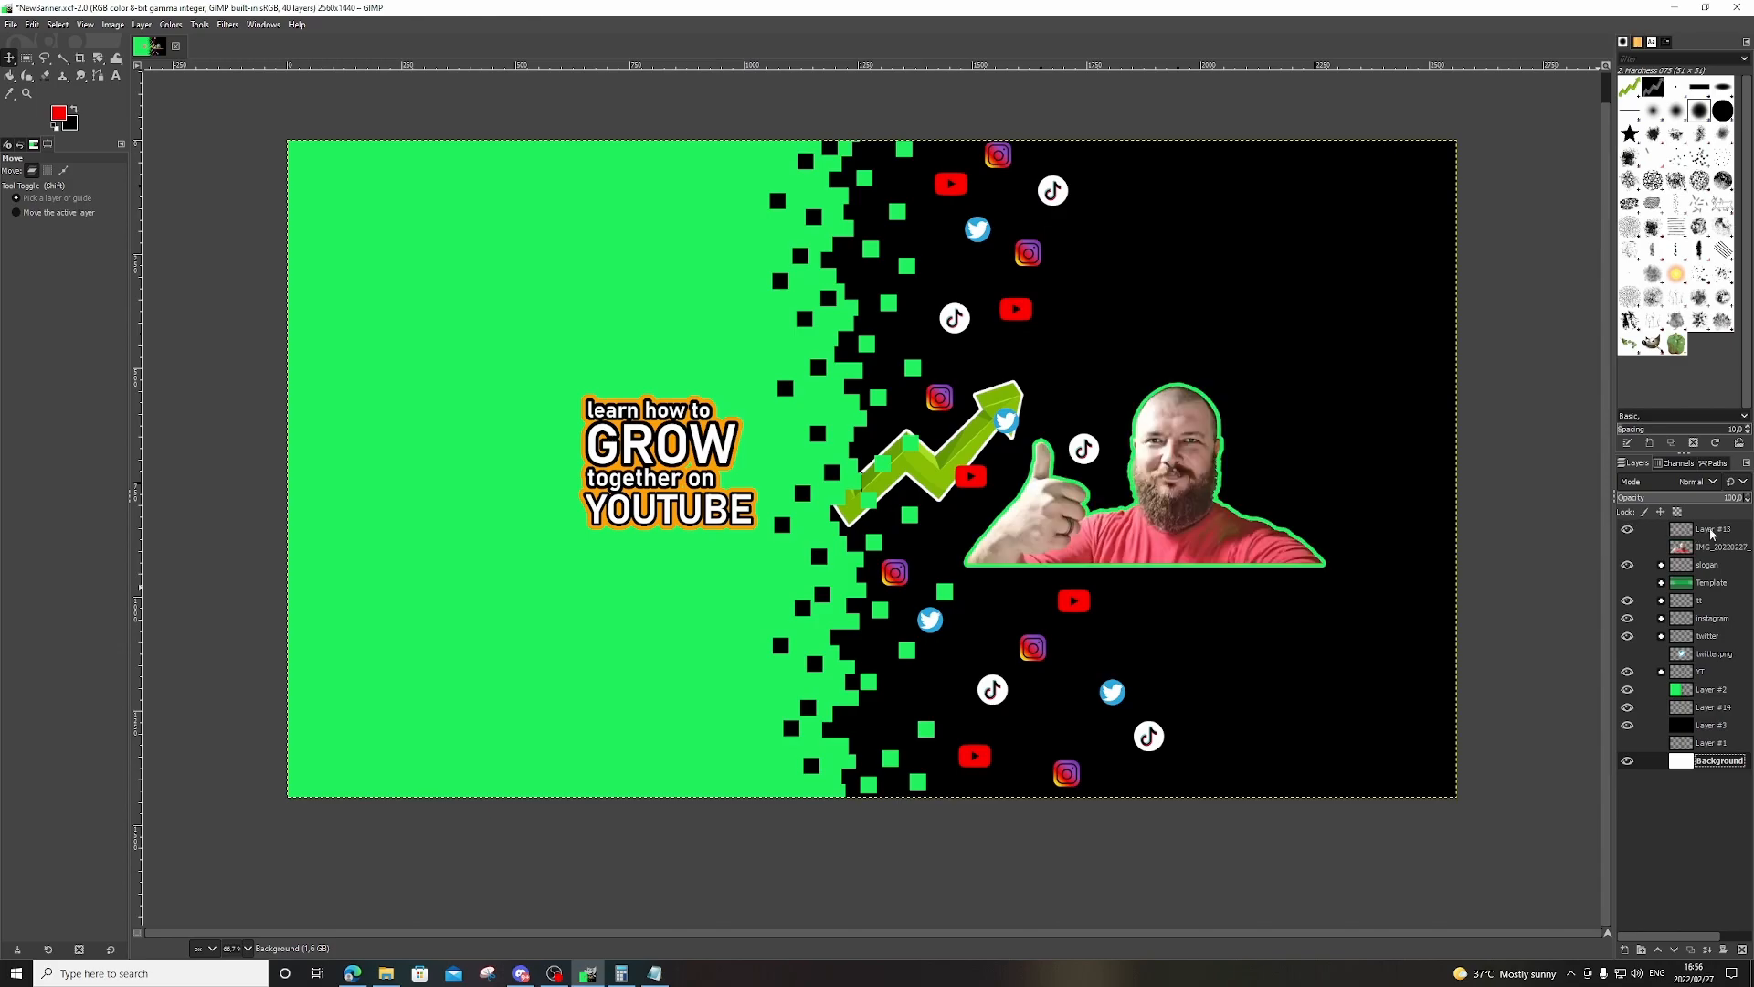
pyautogui.click(1706, 532)
pyautogui.moveTo(1179, 506); pyautogui.dragTo(1142, 510)
pyautogui.click(1627, 583)
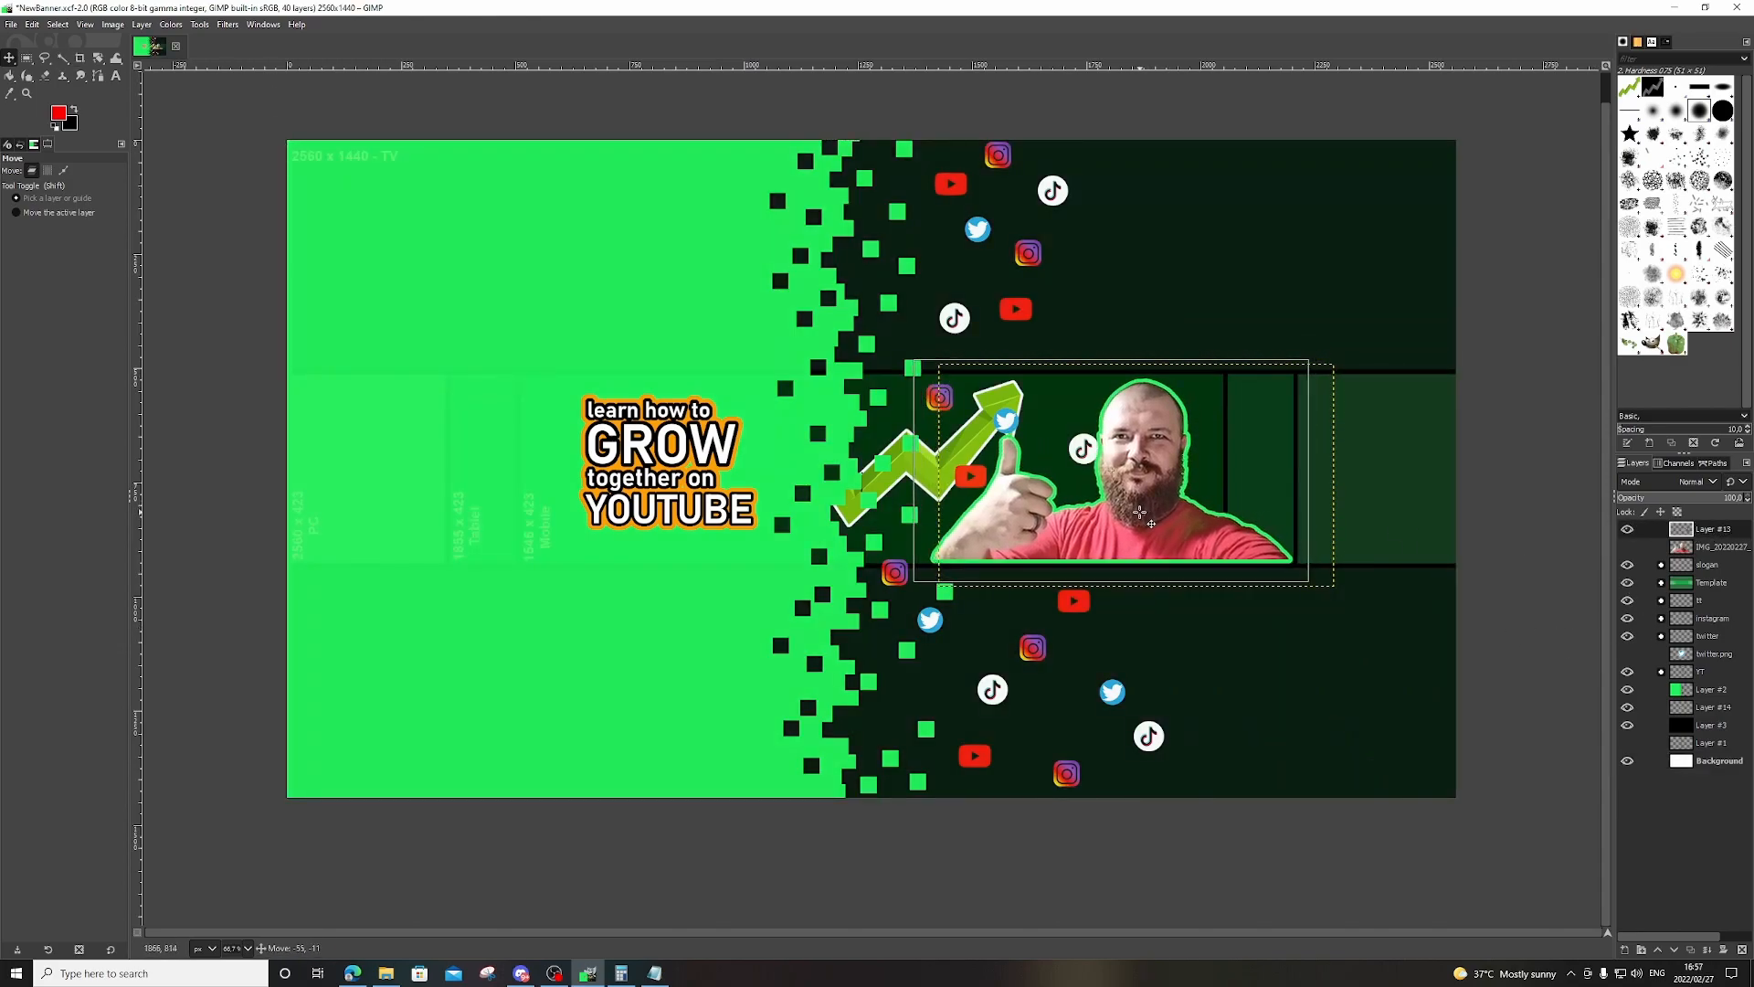
pyautogui.click(1460, 548)
# Export the banner to NewBanner.png, then cancel the old banner crop in YouTube Studio and start choosing a new banner image.
pyautogui.click(11, 24)
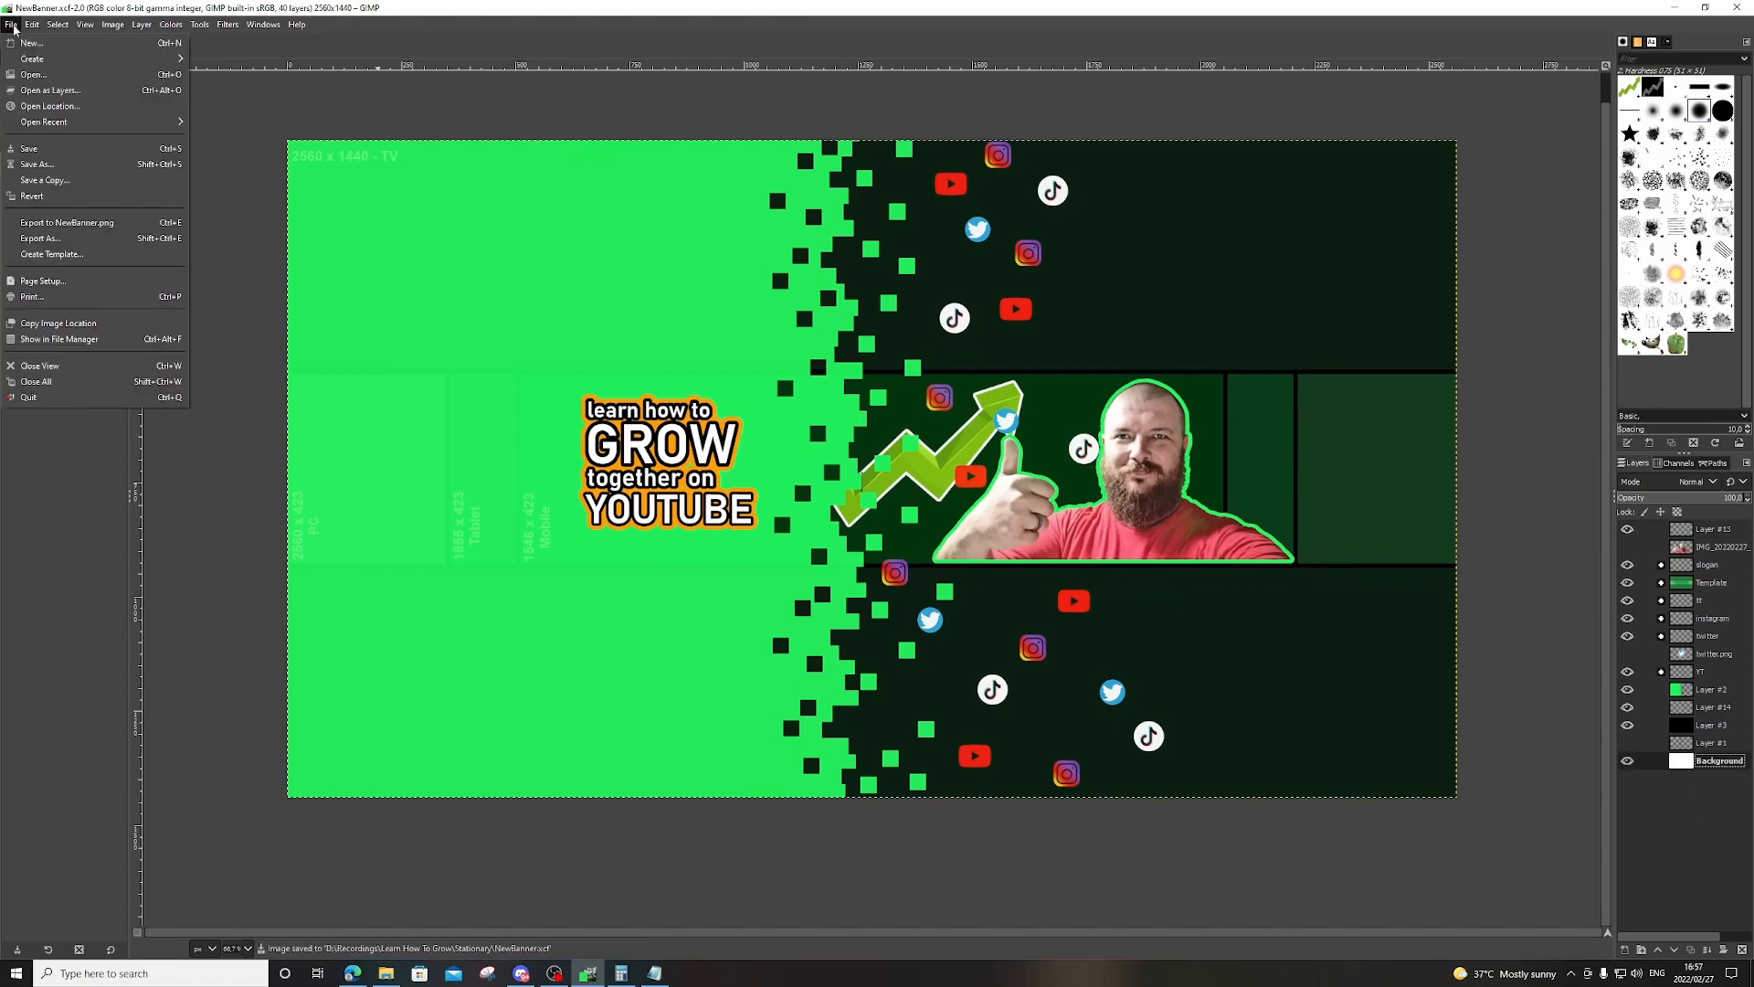
pyautogui.click(92, 222)
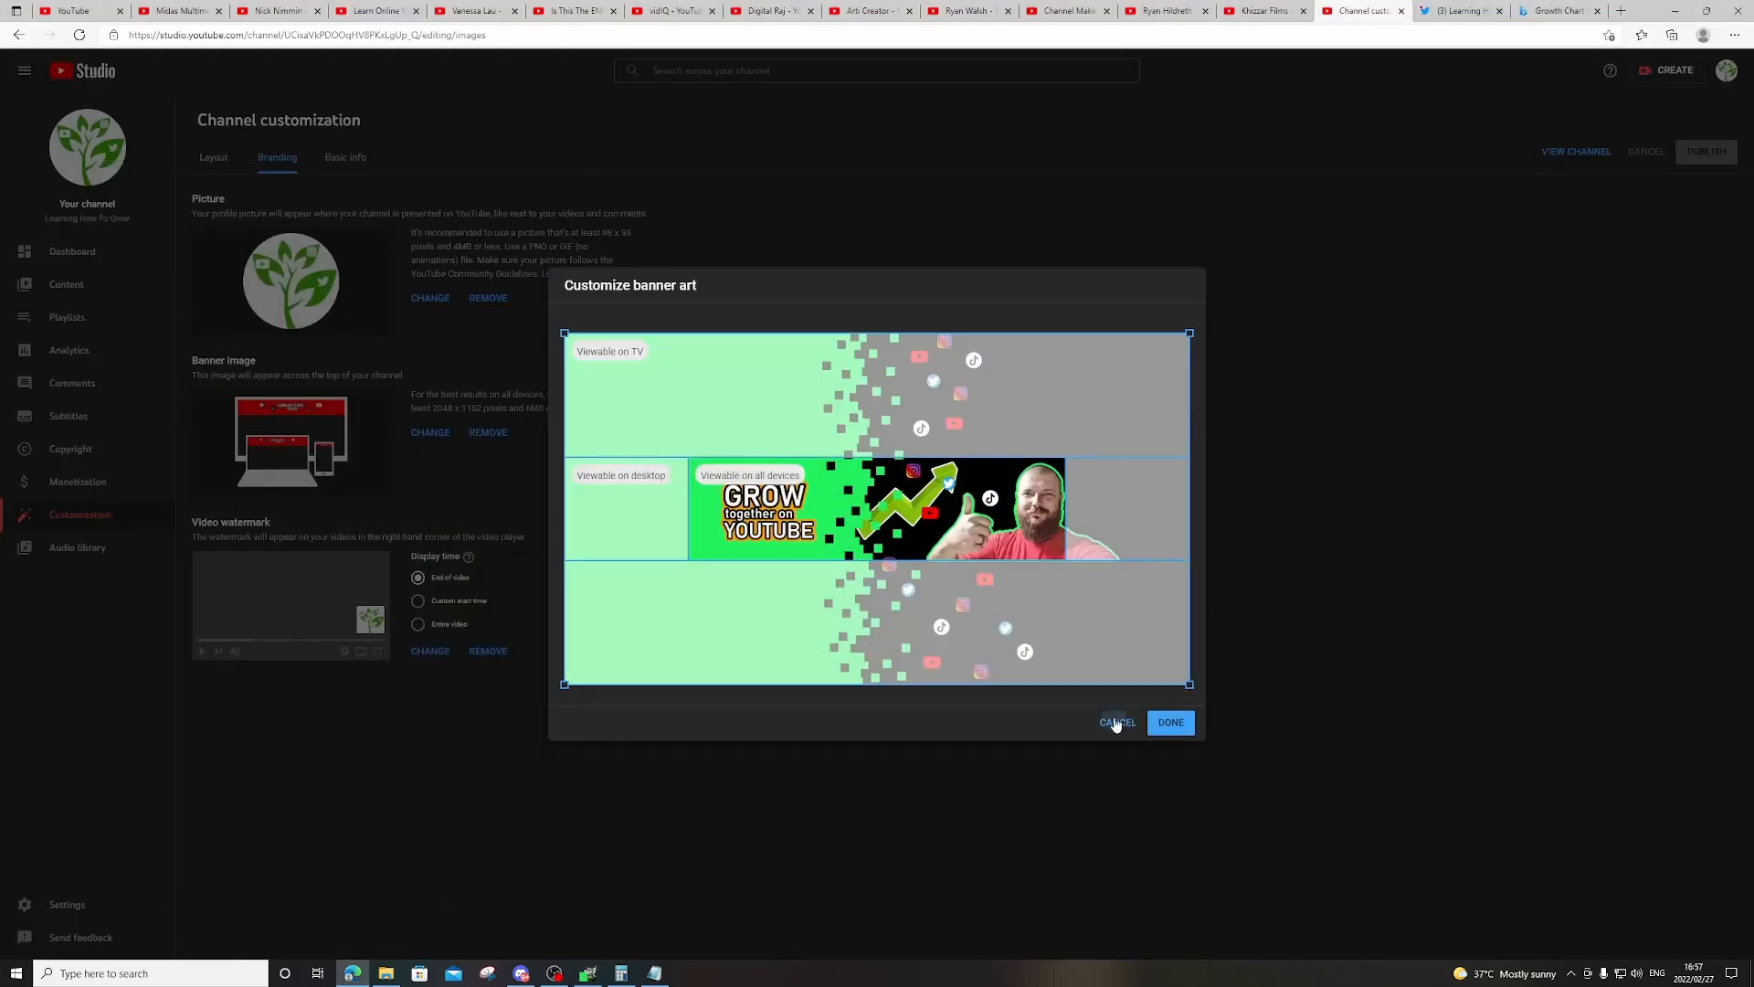
pyautogui.click(1116, 722)
pyautogui.click(431, 433)
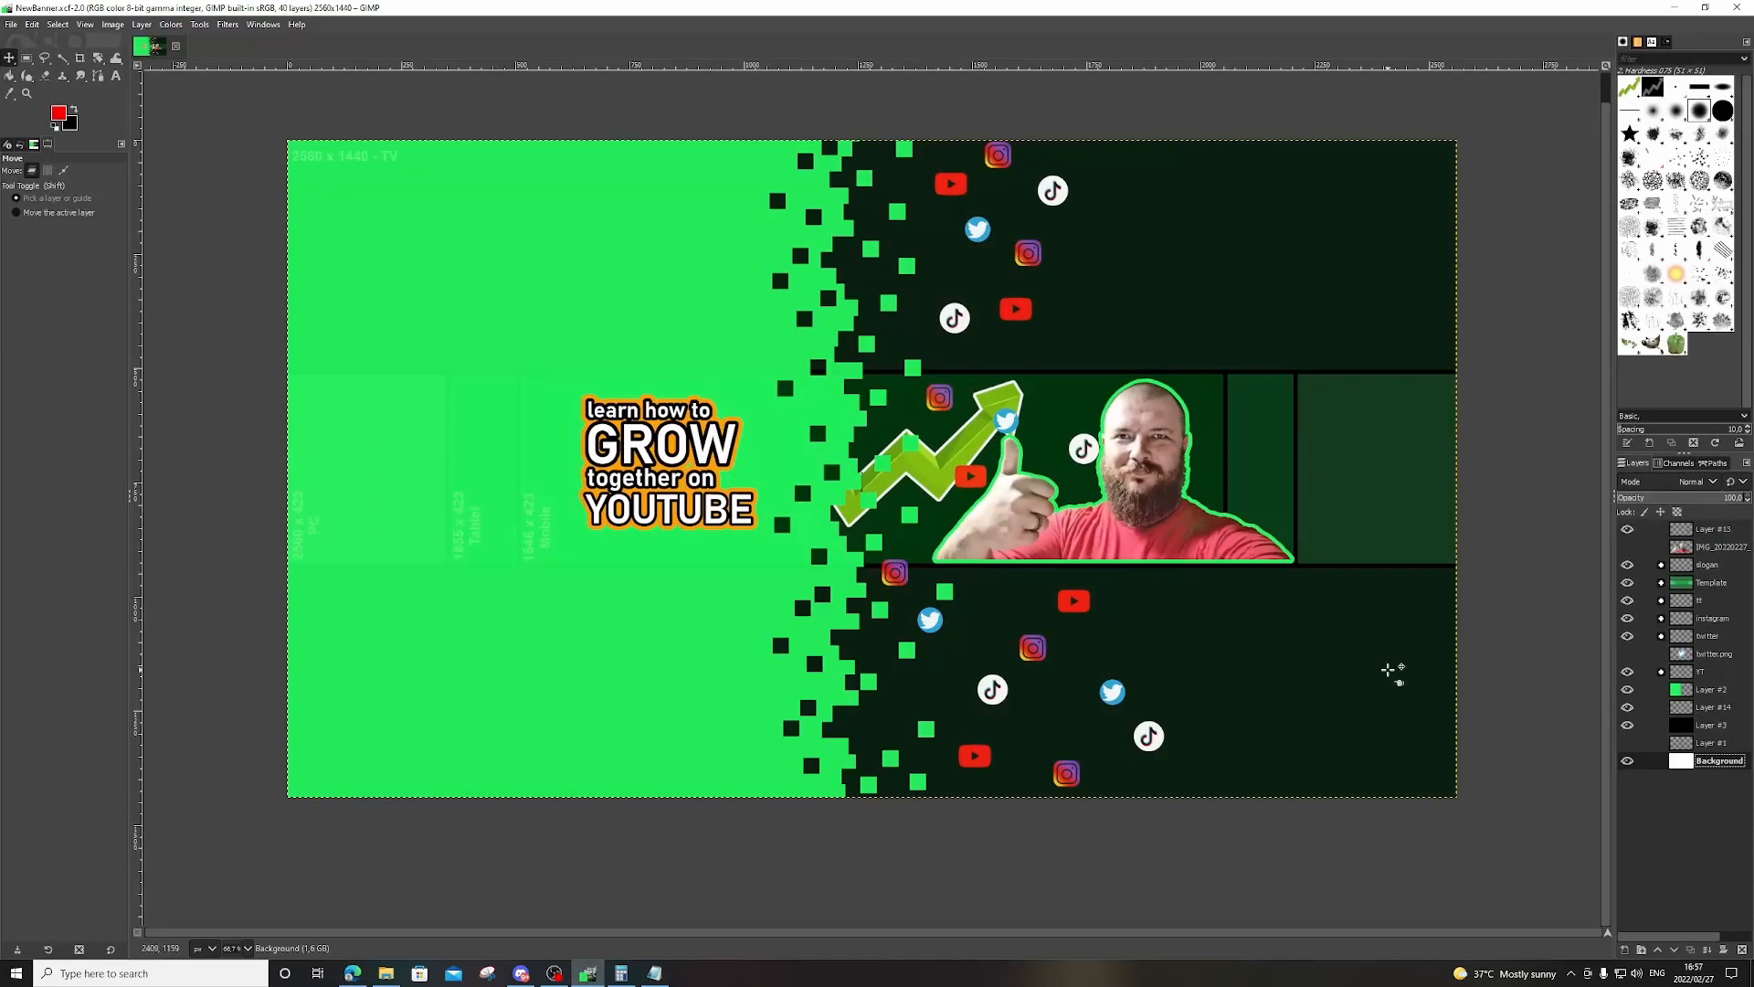
# In GIMP, hide the Template group and export the banner to NewBanner.png again.
pyautogui.click(1627, 582)
pyautogui.click(11, 23)
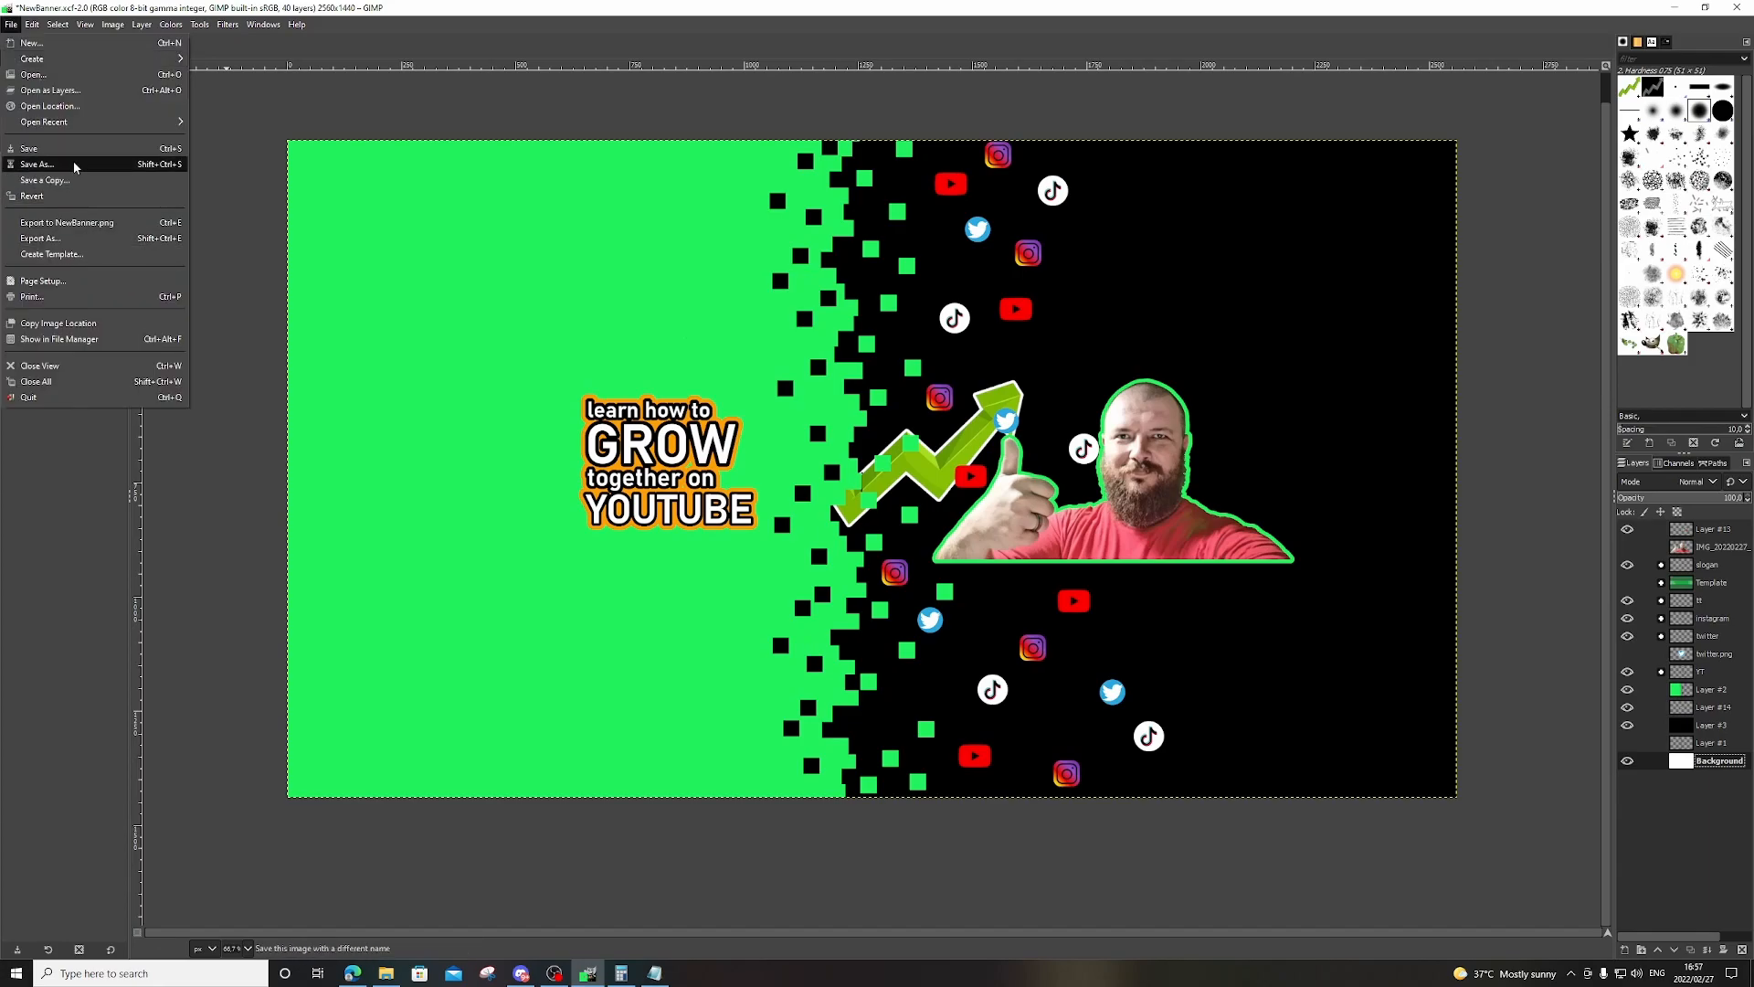
pyautogui.click(73, 223)
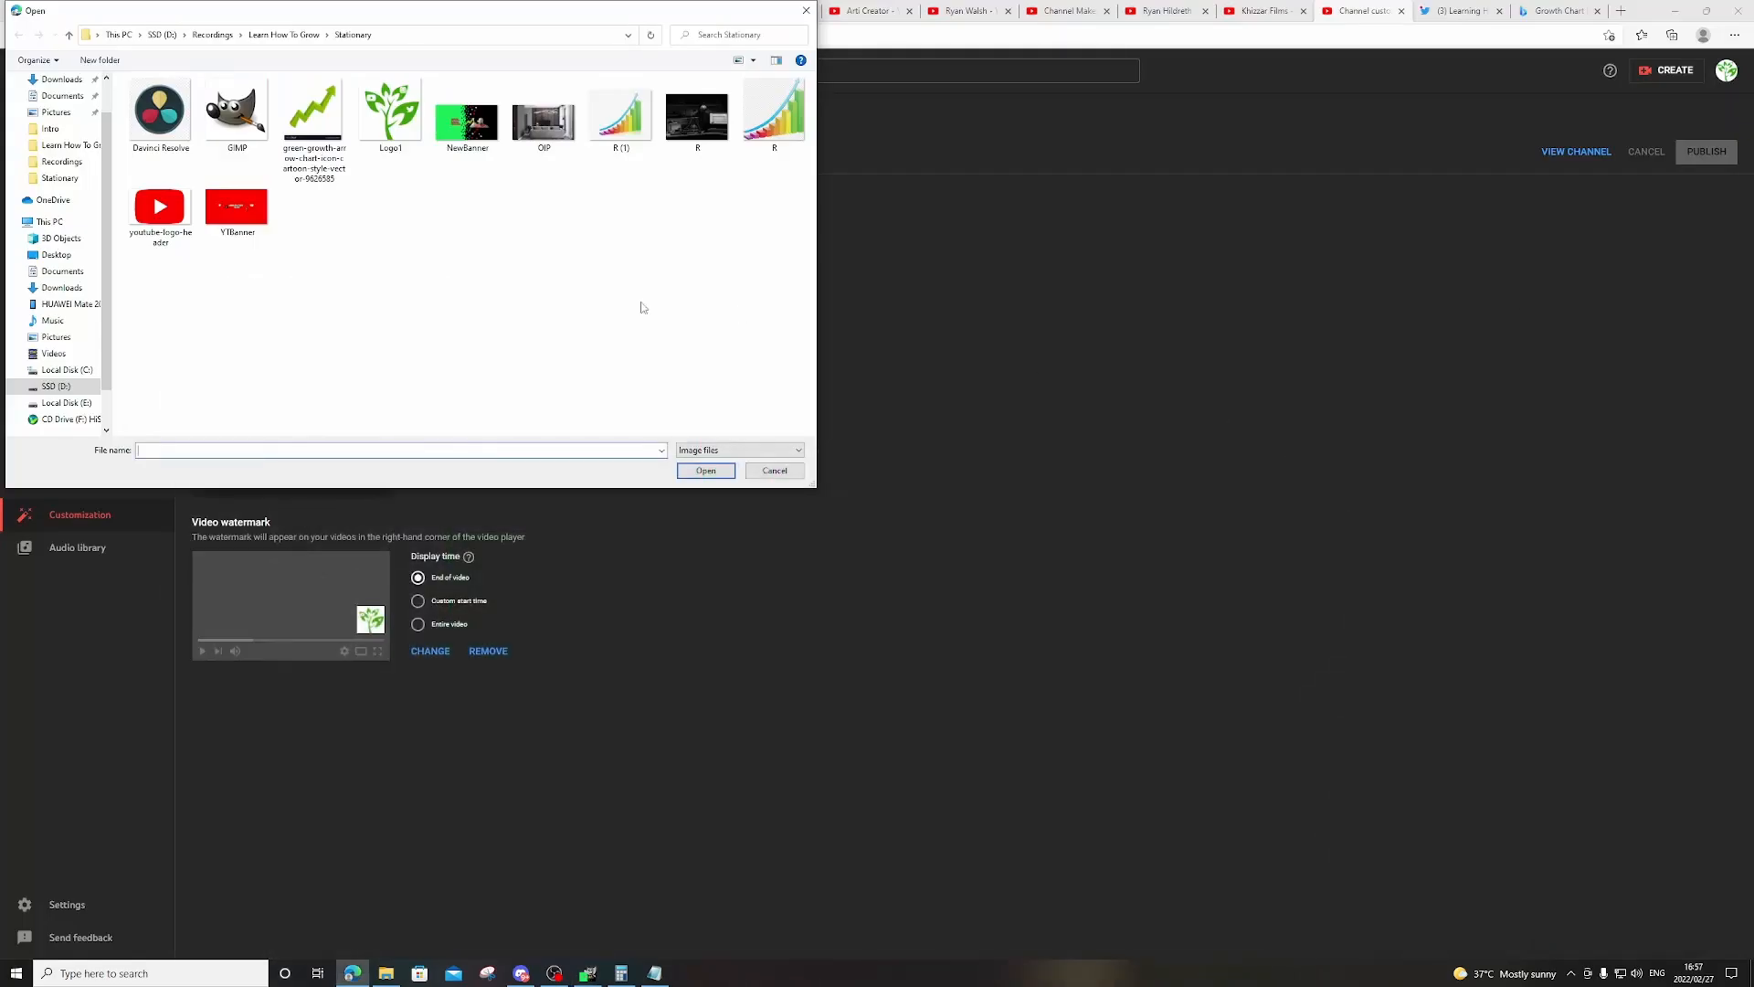
# In YouTube Studio, load NewBanner as the banner image, accept its crop and publish the change.
pyautogui.doubleClick(468, 122)
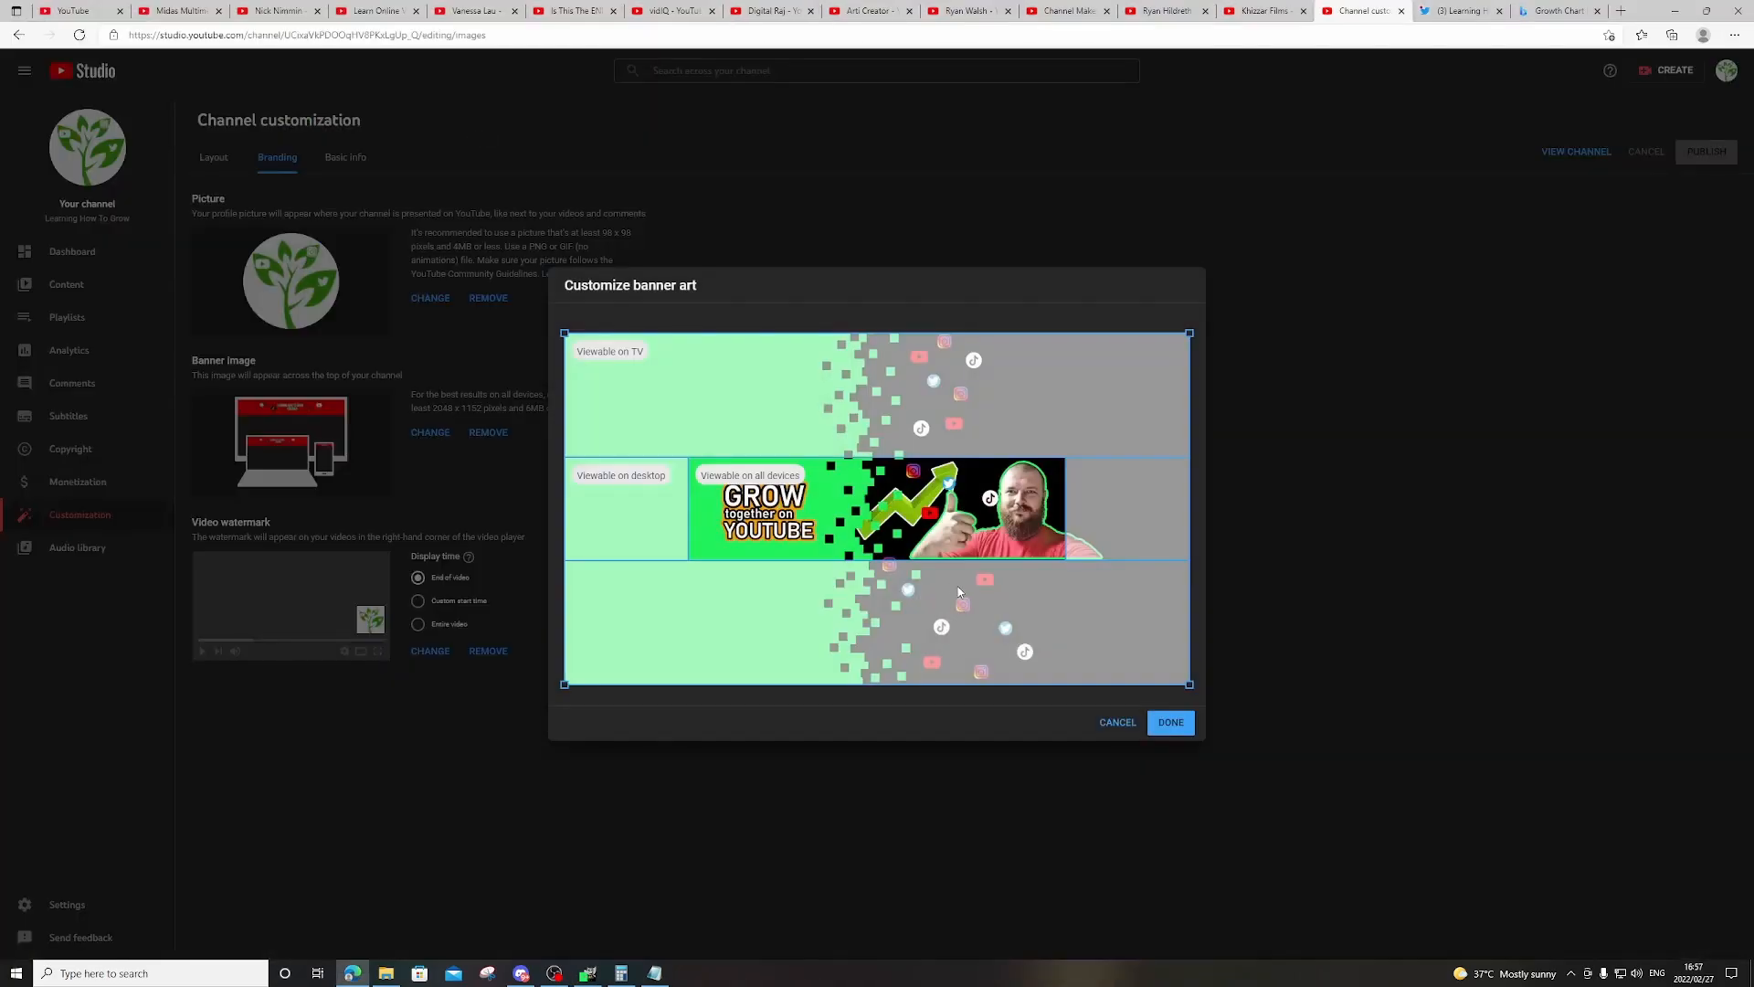
pyautogui.click(1173, 723)
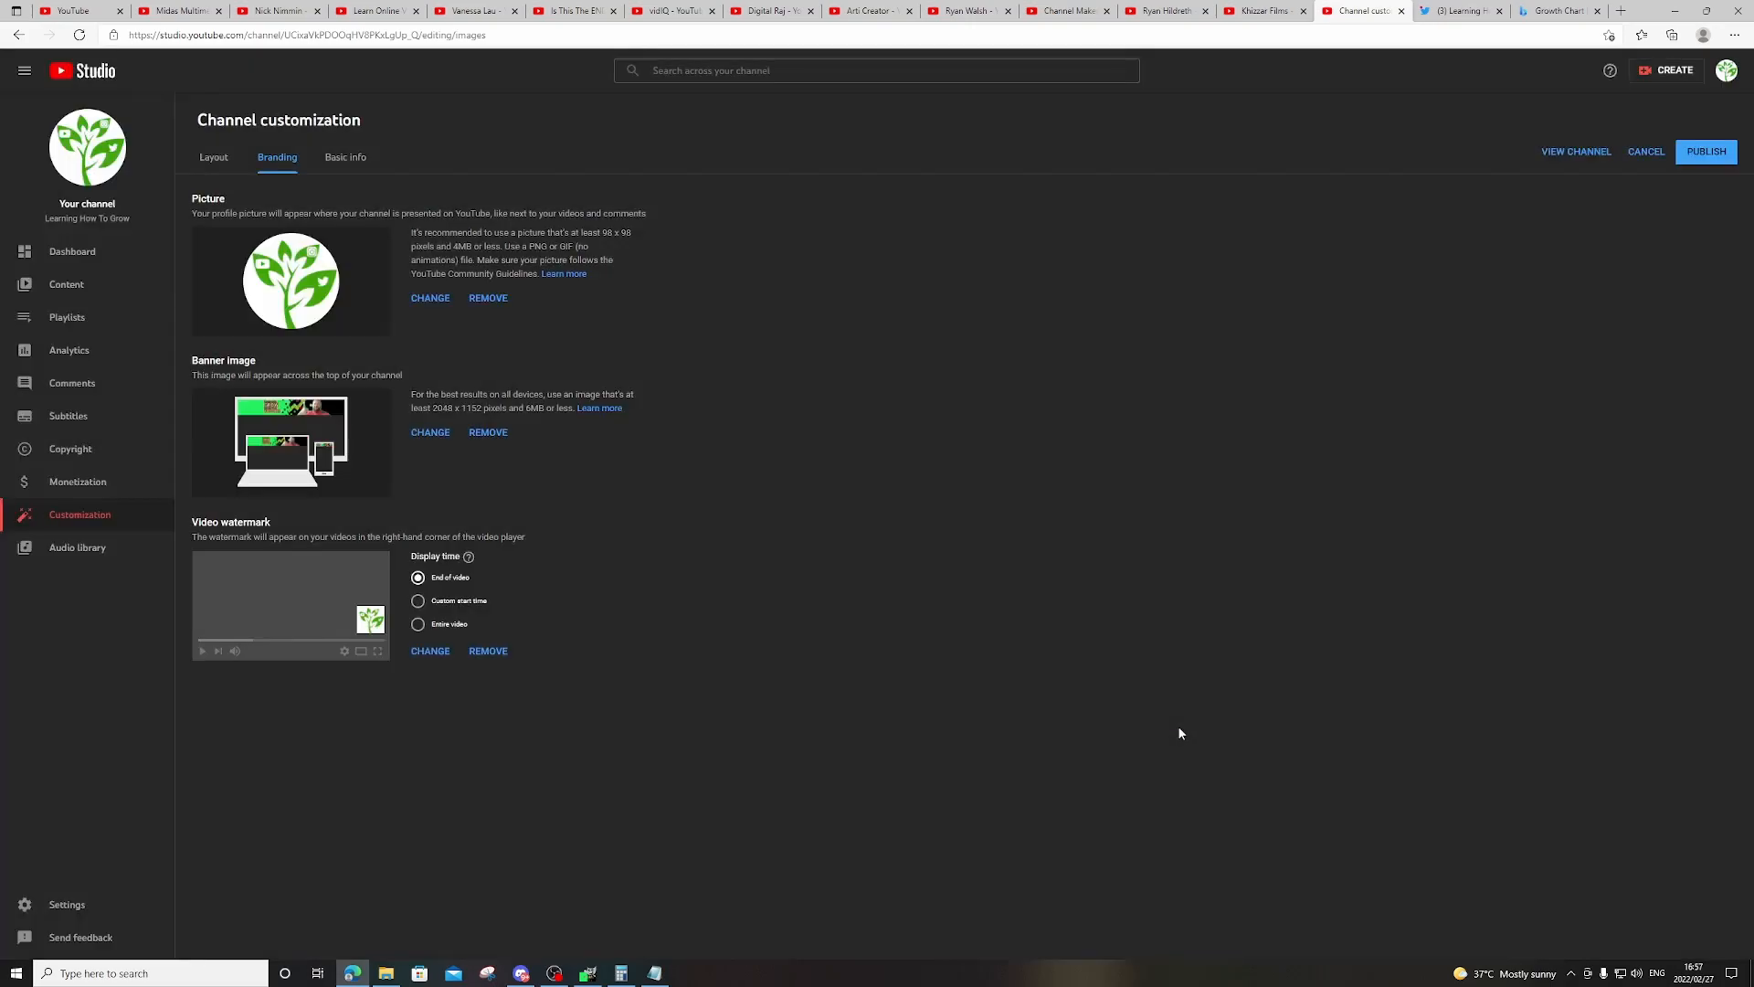
pyautogui.click(1707, 152)
# Change the channel picture to the new banner image, cropped to the slogan, and accept the crop.
pyautogui.click(430, 298)
pyautogui.click(721, 469)
pyautogui.moveTo(791, 494); pyautogui.dragTo(822, 471)
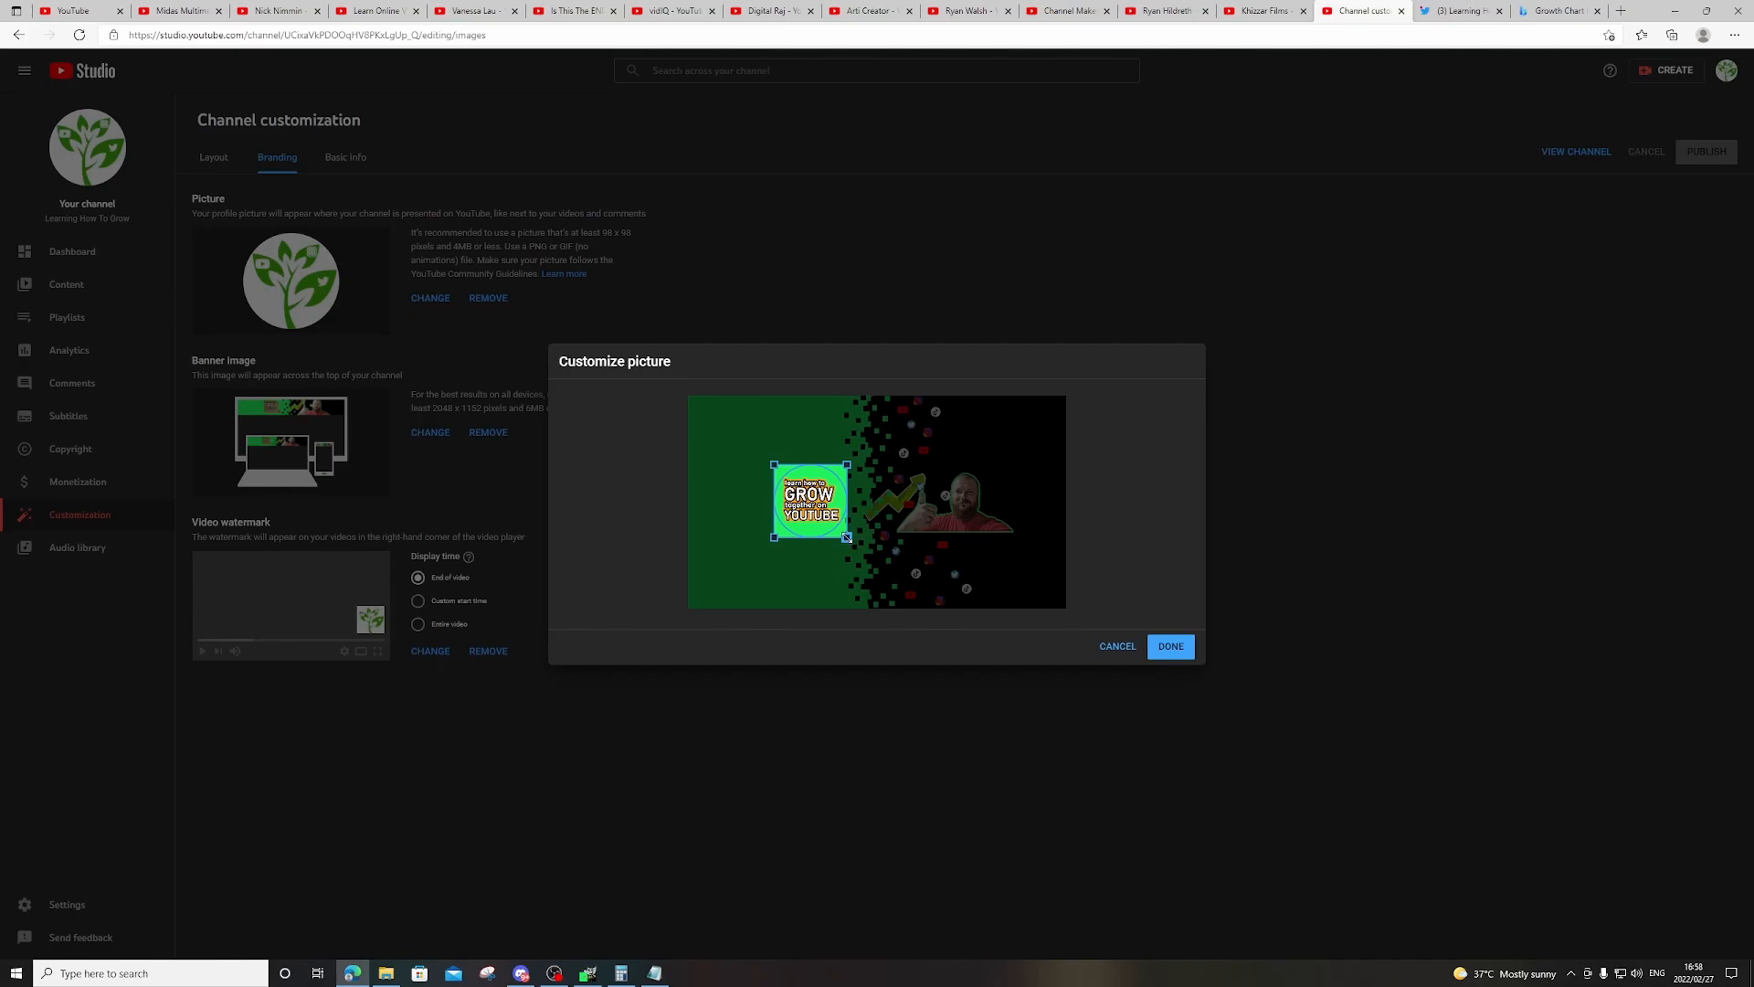
pyautogui.click(1172, 647)
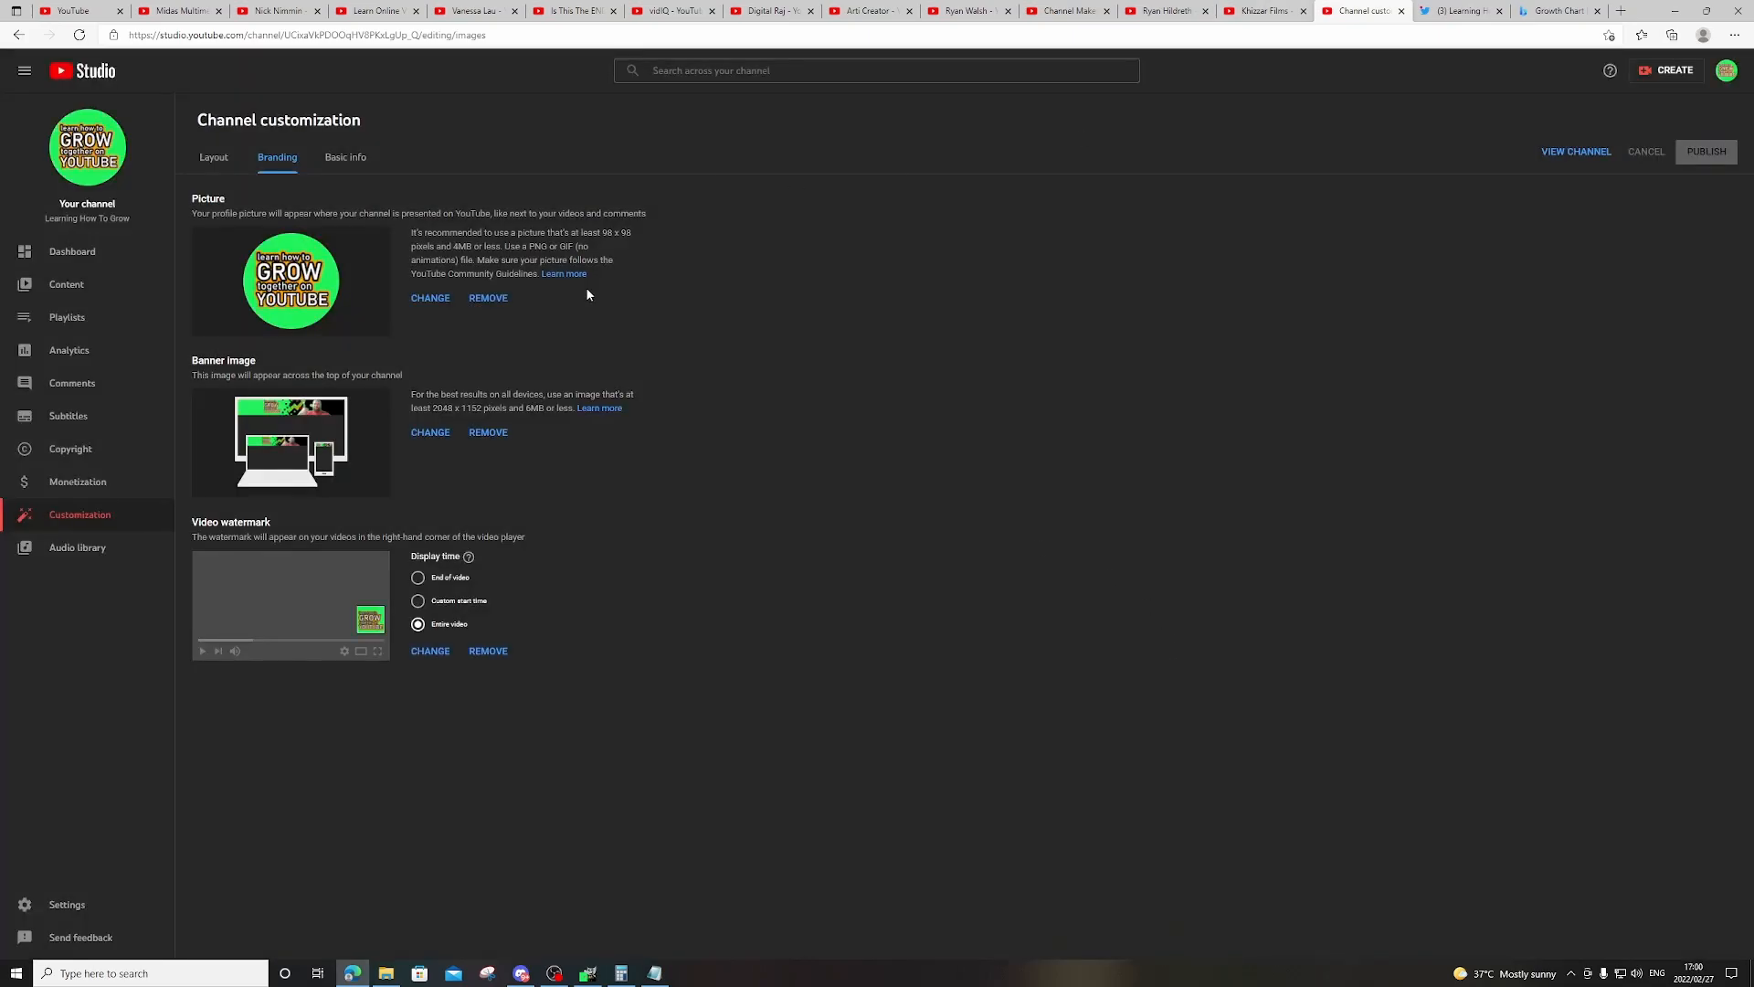
# Try the banner image as the channel picture with the crop around the thumbs-up selfie and arrow tip.
pyautogui.click(429, 298)
pyautogui.doubleClick(462, 125)
pyautogui.moveTo(786, 435); pyautogui.dragTo(900, 482)
pyautogui.moveTo(932, 570); pyautogui.dragTo(958, 513)
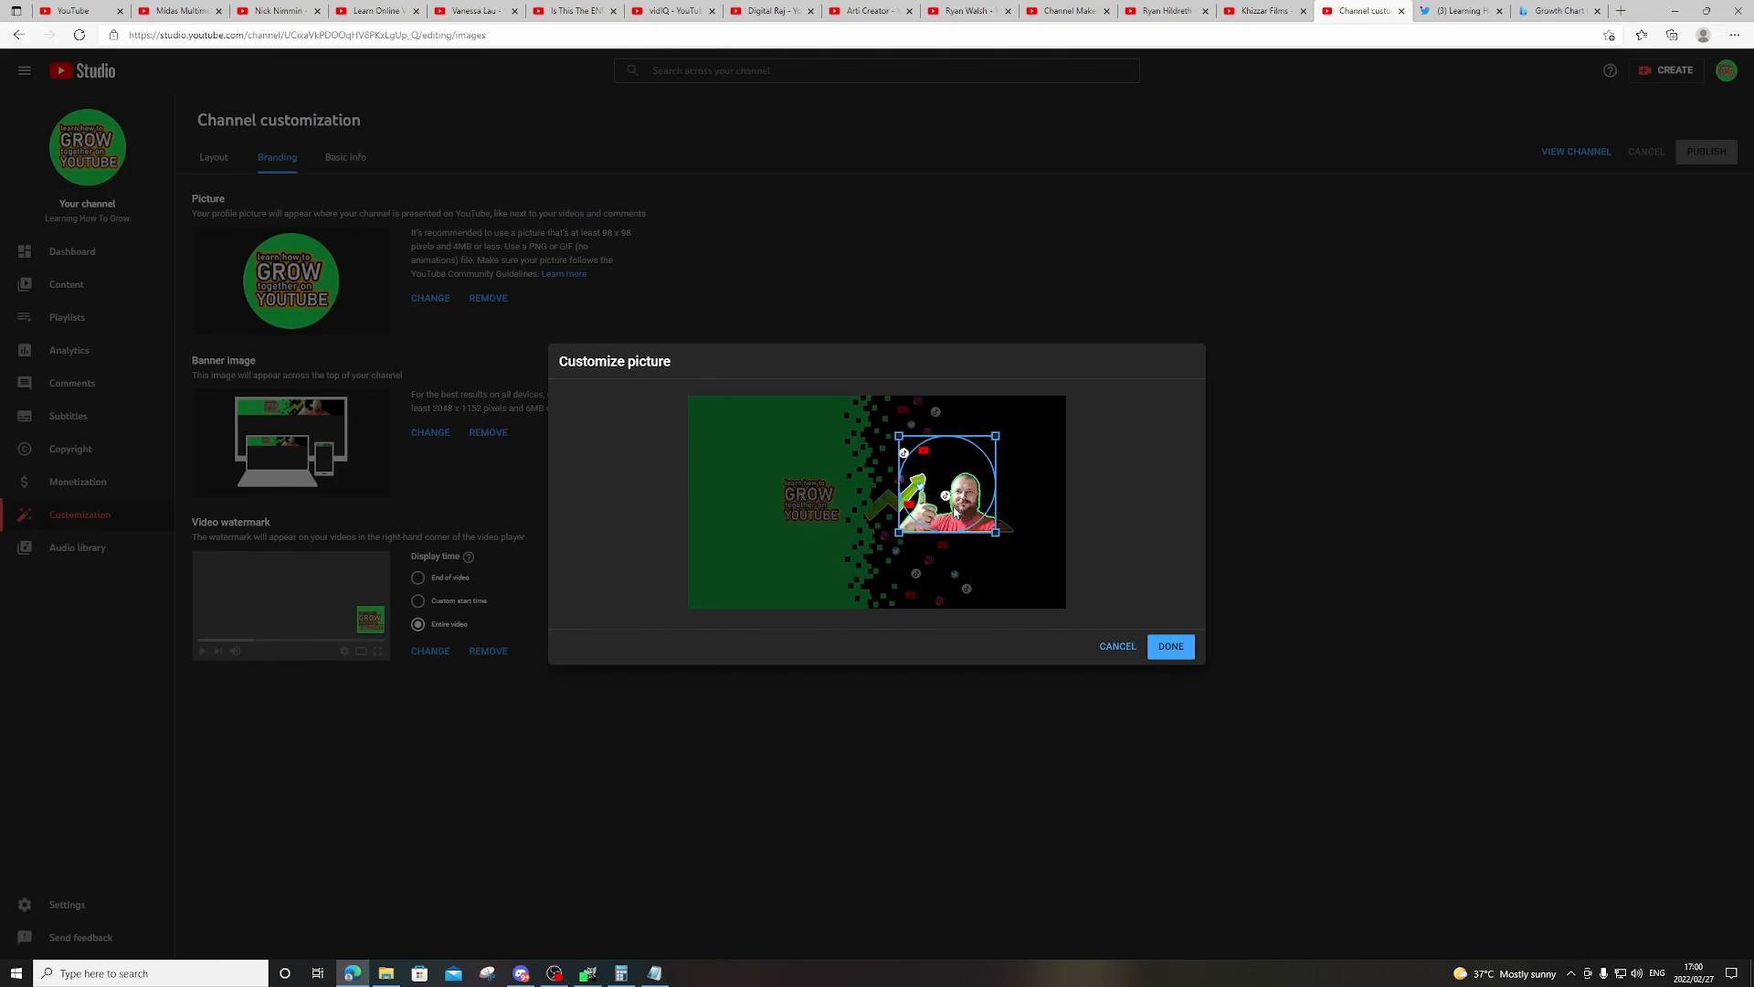
pyautogui.click(1171, 646)
# Replace the channel picture with the banner crop tightly framing the slogan and publish the change.
pyautogui.click(430, 298)
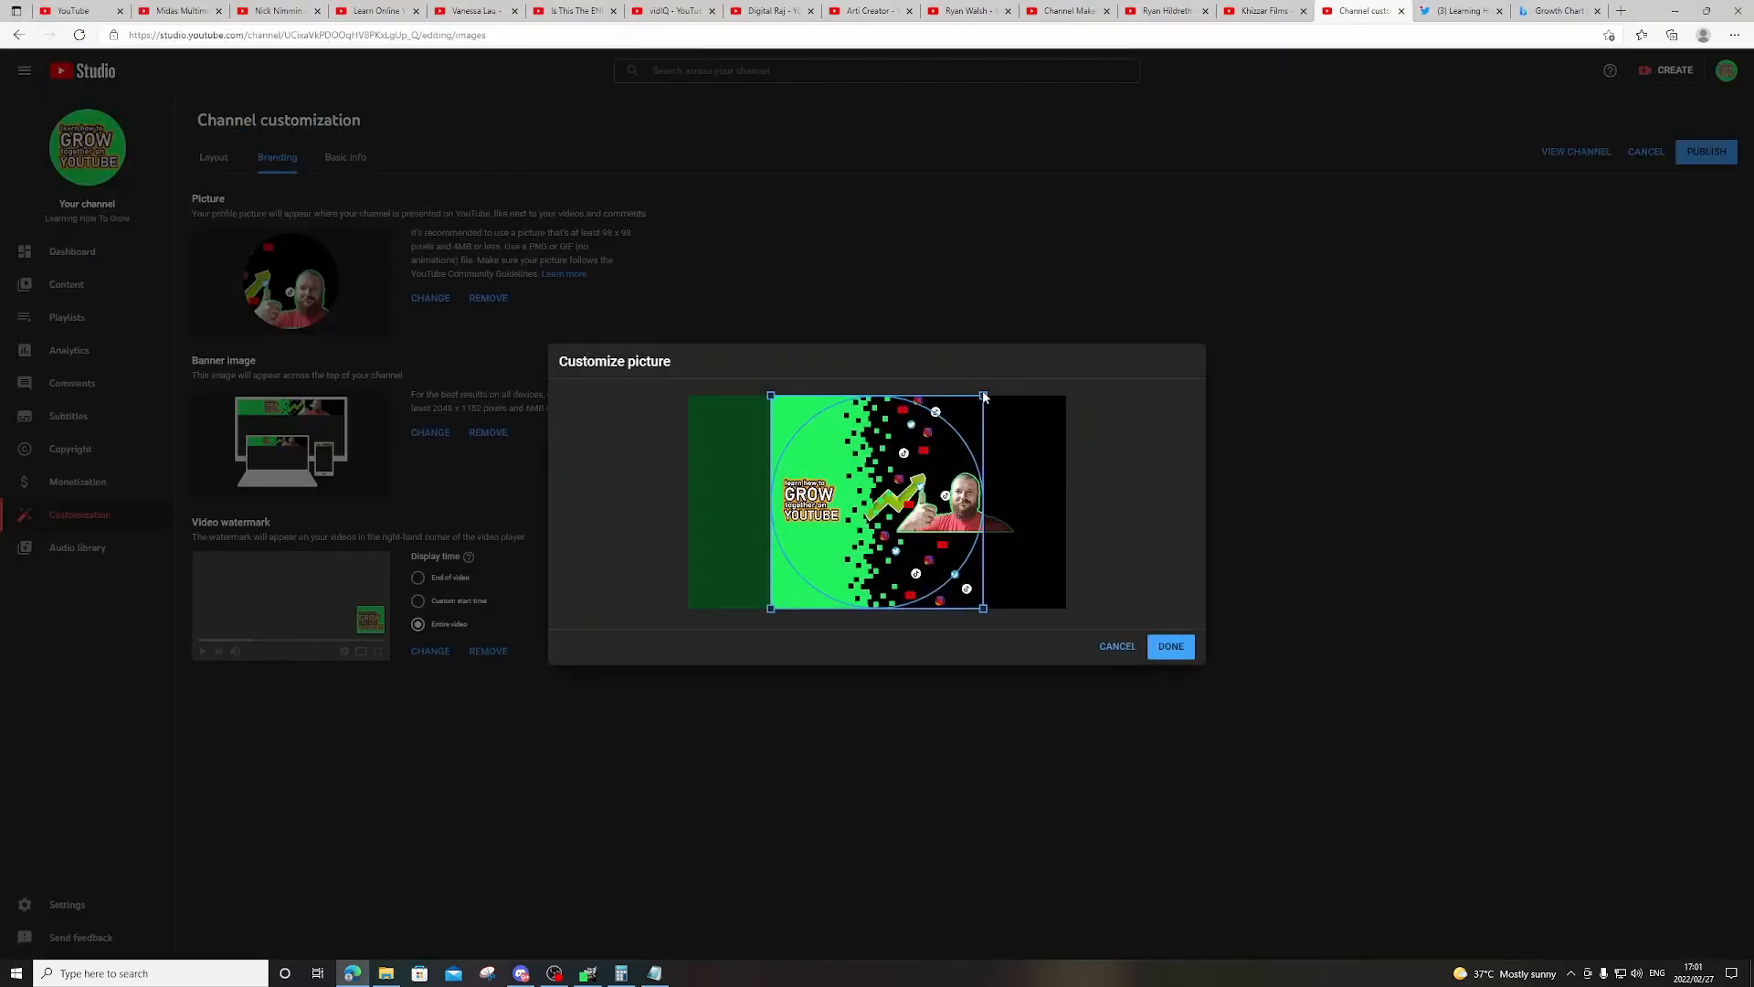
pyautogui.moveTo(983, 396); pyautogui.dragTo(854, 525)
pyautogui.moveTo(813, 567); pyautogui.dragTo(812, 499)
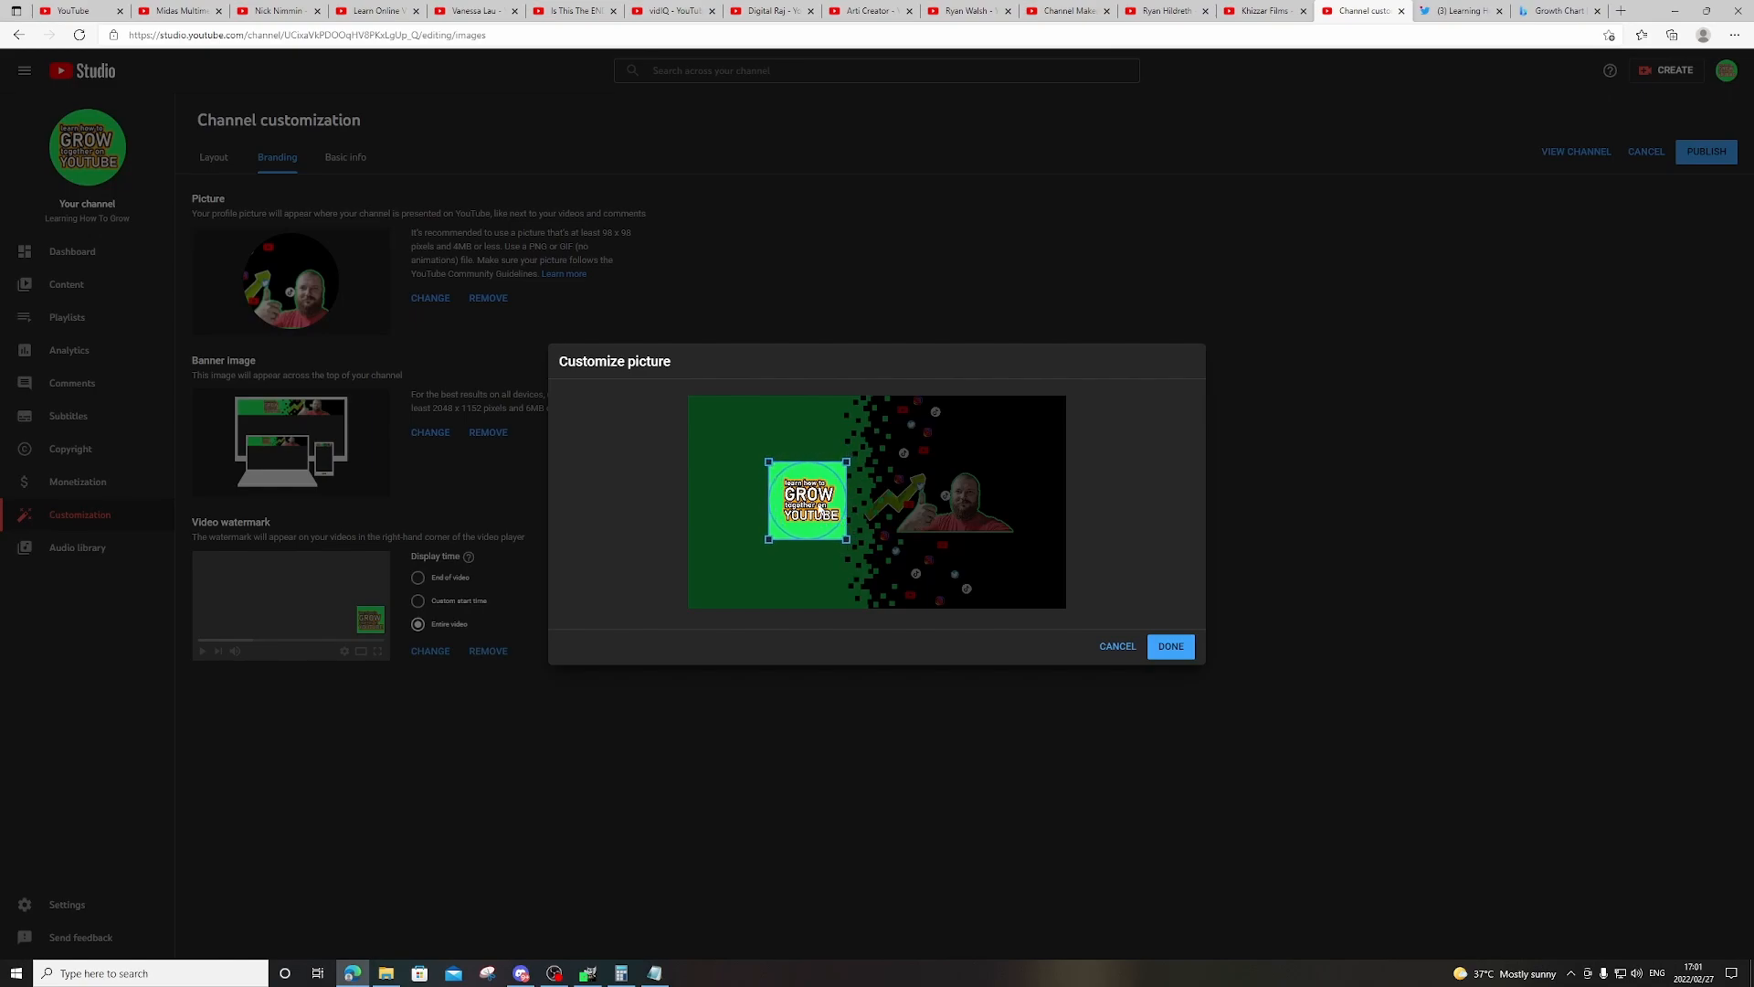
pyautogui.click(1173, 647)
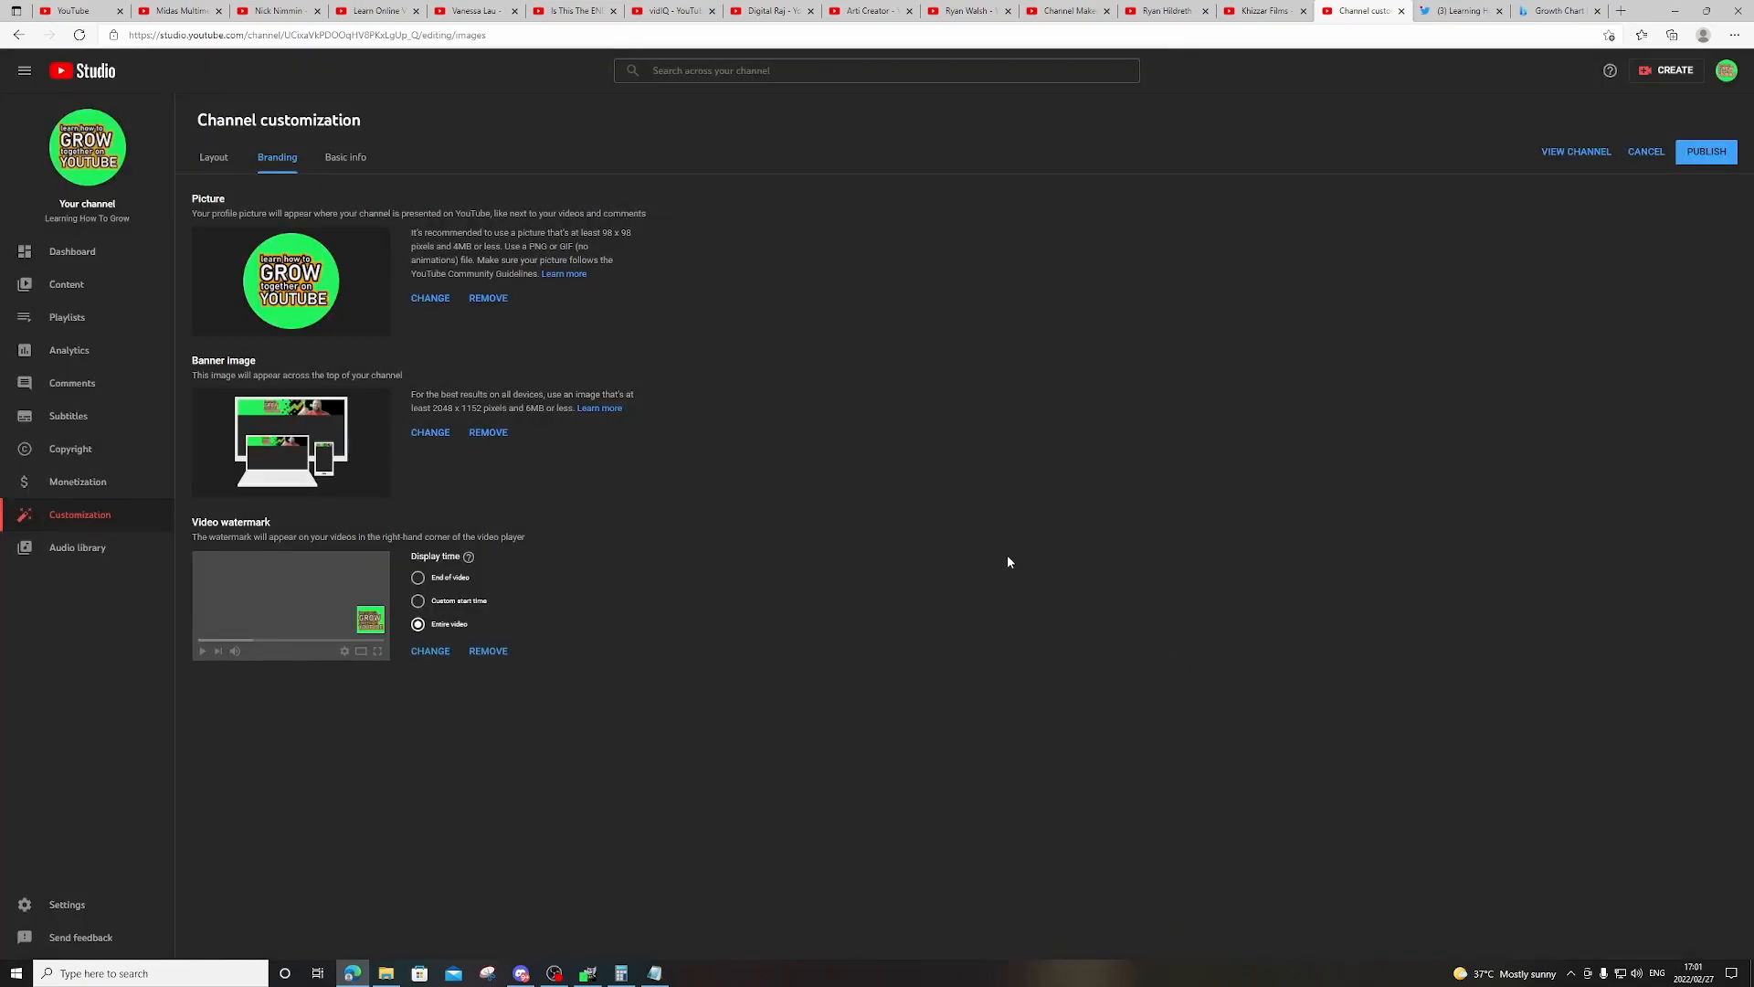
pyautogui.click(1707, 152)
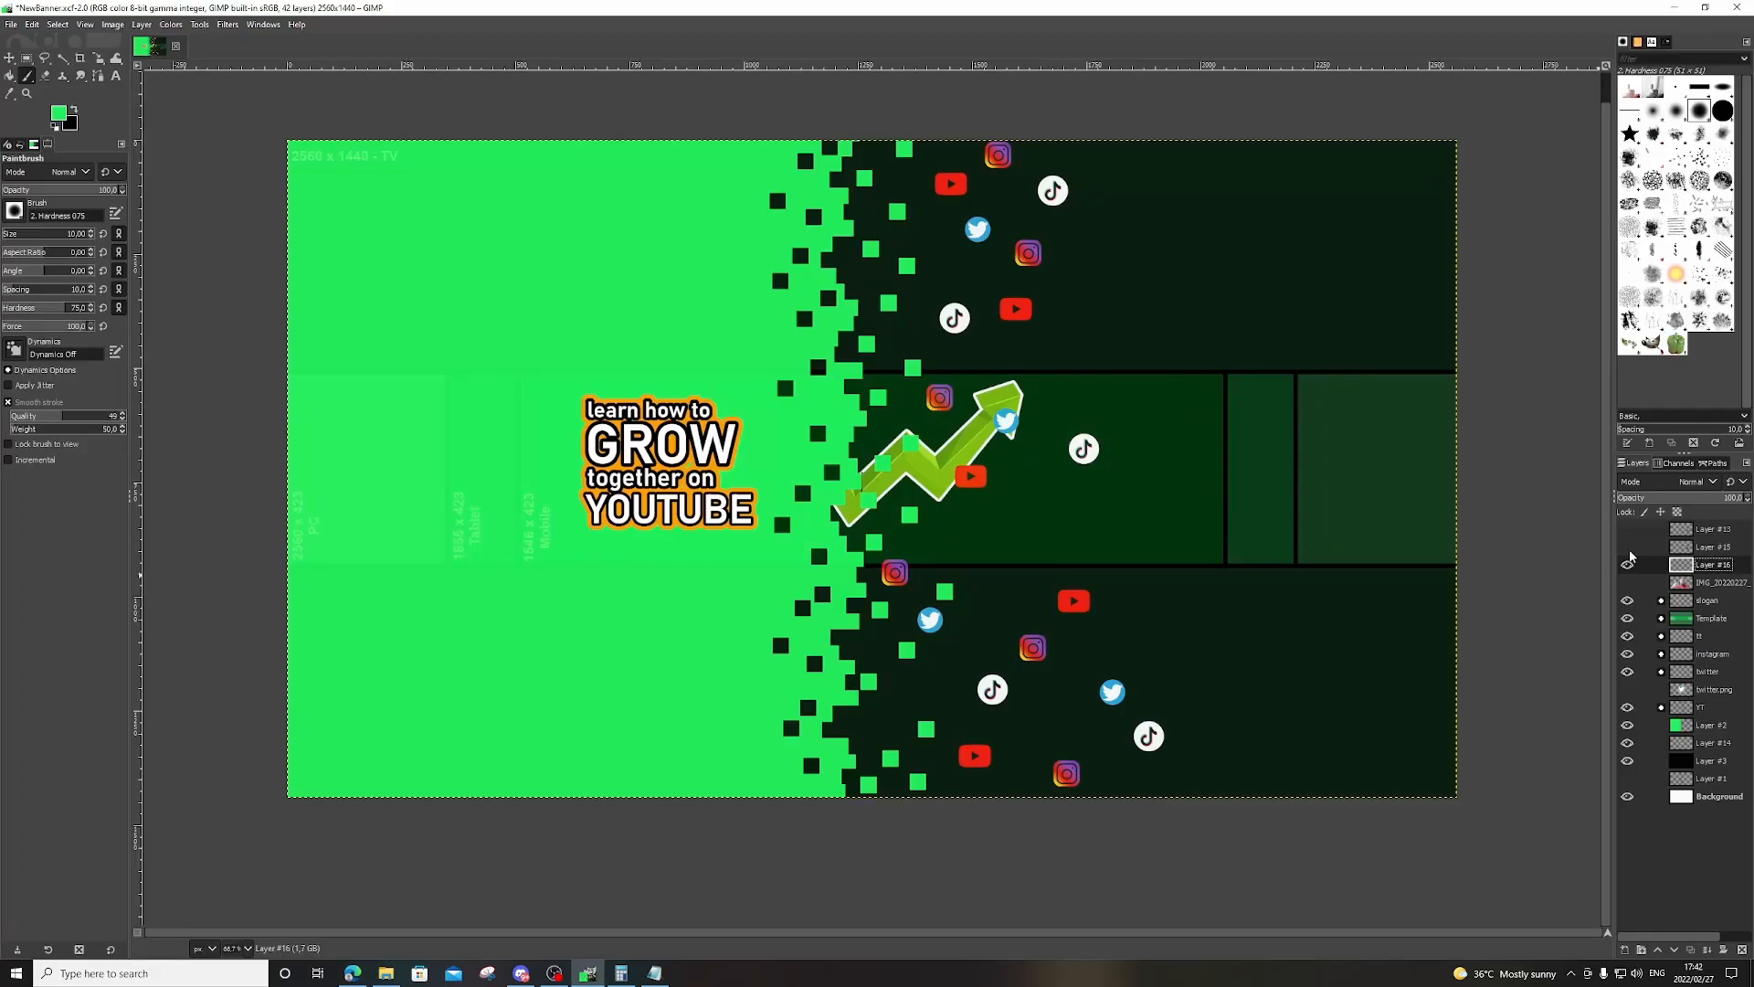
# In GIMP, show Layer #15 with the selfie and paint a soft green glow behind it using the 2. Hardness 025 brush.
pyautogui.click(1628, 547)
pyautogui.click(13, 210)
pyautogui.click(29, 255)
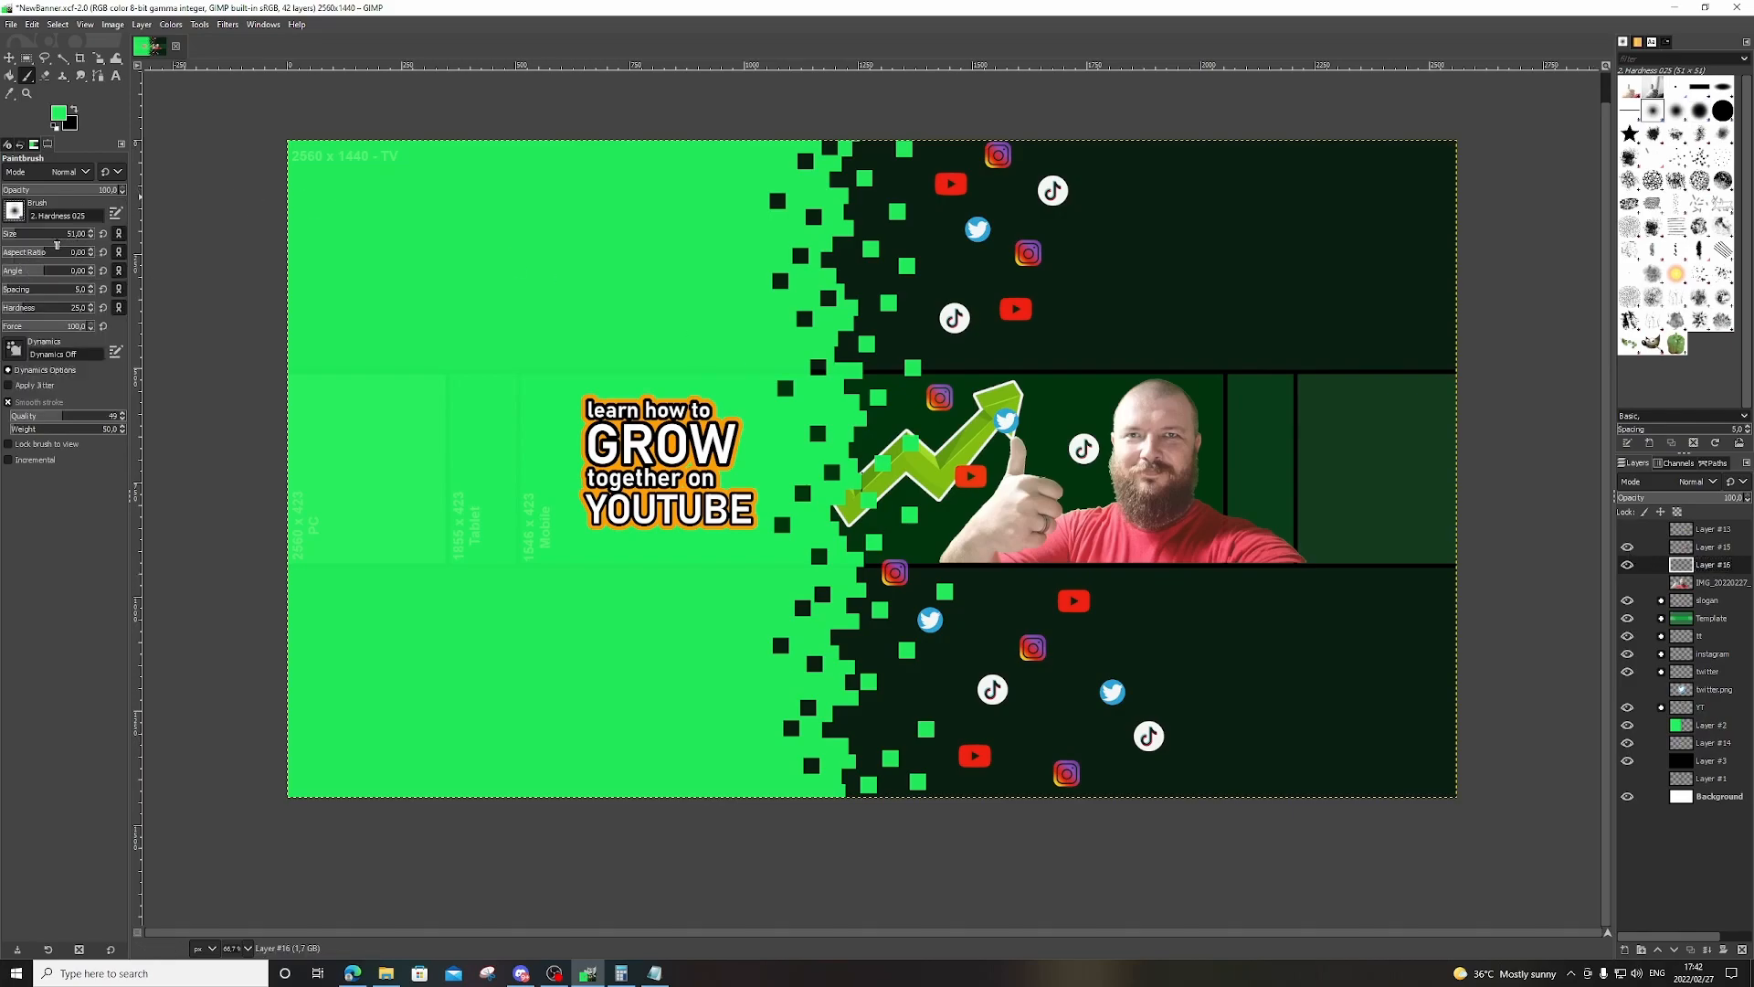
pyautogui.moveTo(1101, 488)
pyautogui.mouseDown()
pyautogui.moveTo(1114, 429)
pyautogui.moveTo(1206, 429)
pyautogui.moveTo(1242, 548)
pyautogui.moveTo(1159, 544)
pyautogui.moveTo(1041, 581)
pyautogui.moveTo(1014, 475)
pyautogui.moveTo(1066, 532)
pyautogui.mouseUp()
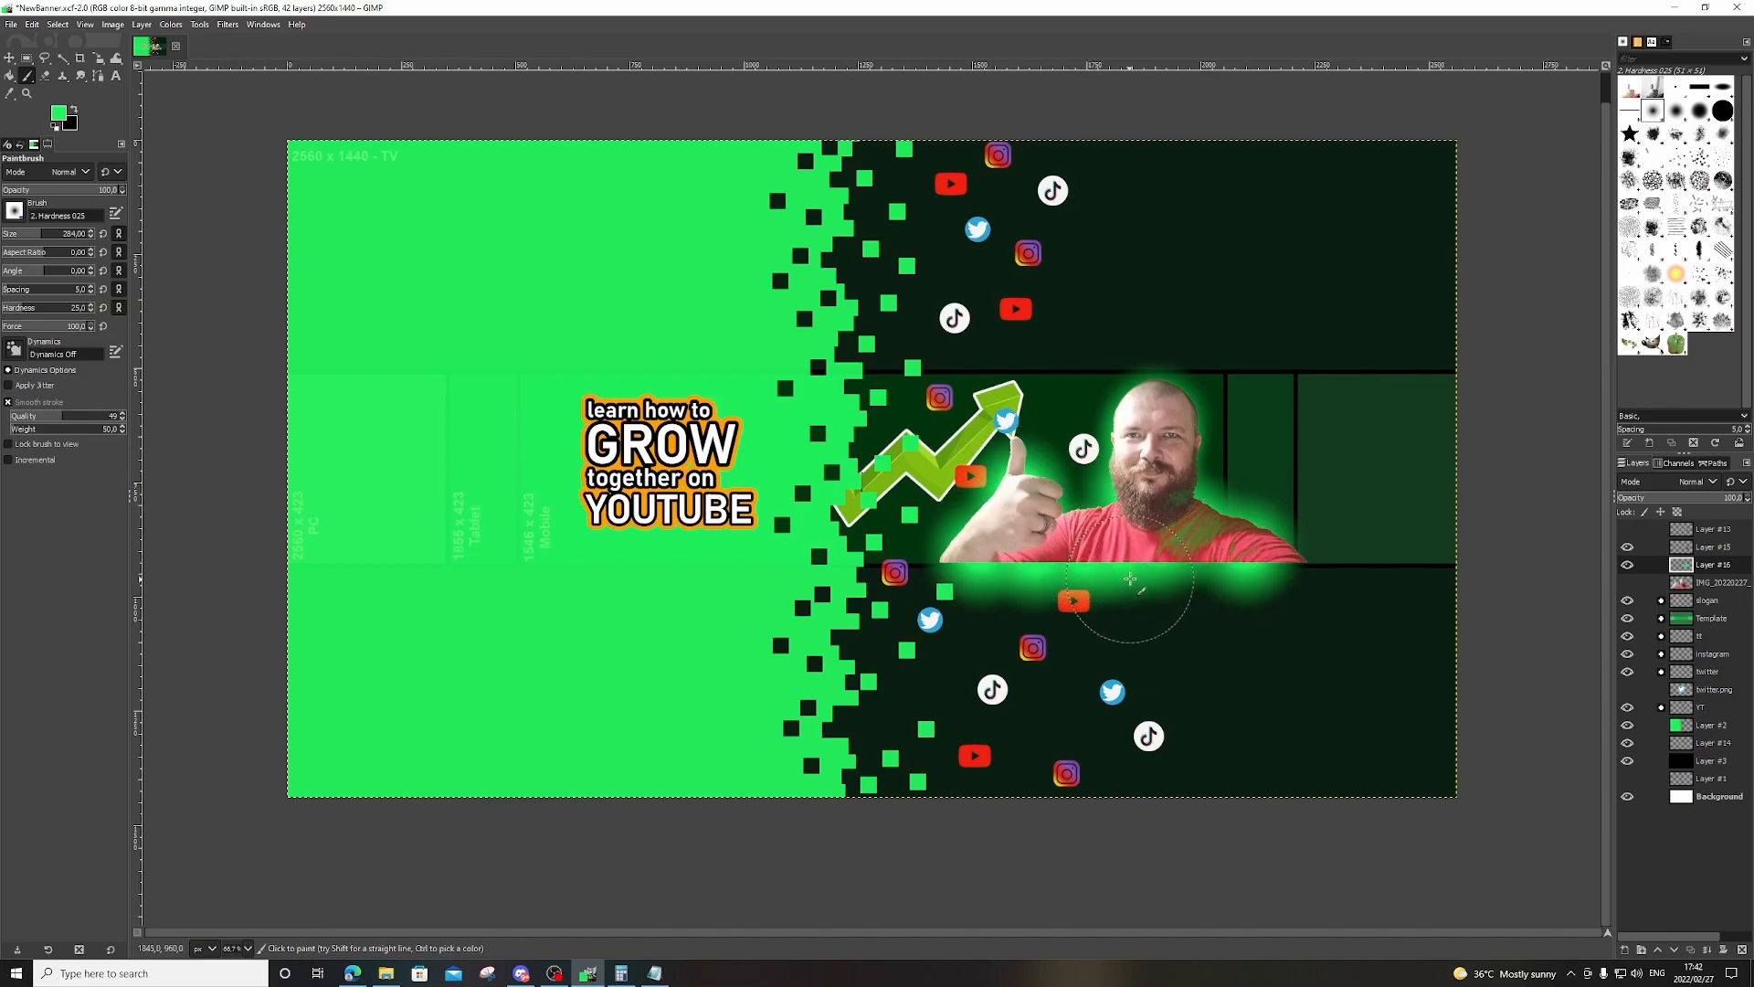
# Erase the green glow below the selfie's lower edge in straight strokes with the 1. Pixel brush at size 131.
pyautogui.hotkey('shift', 'e')
pyautogui.click(14, 211)
pyautogui.click(64, 233)
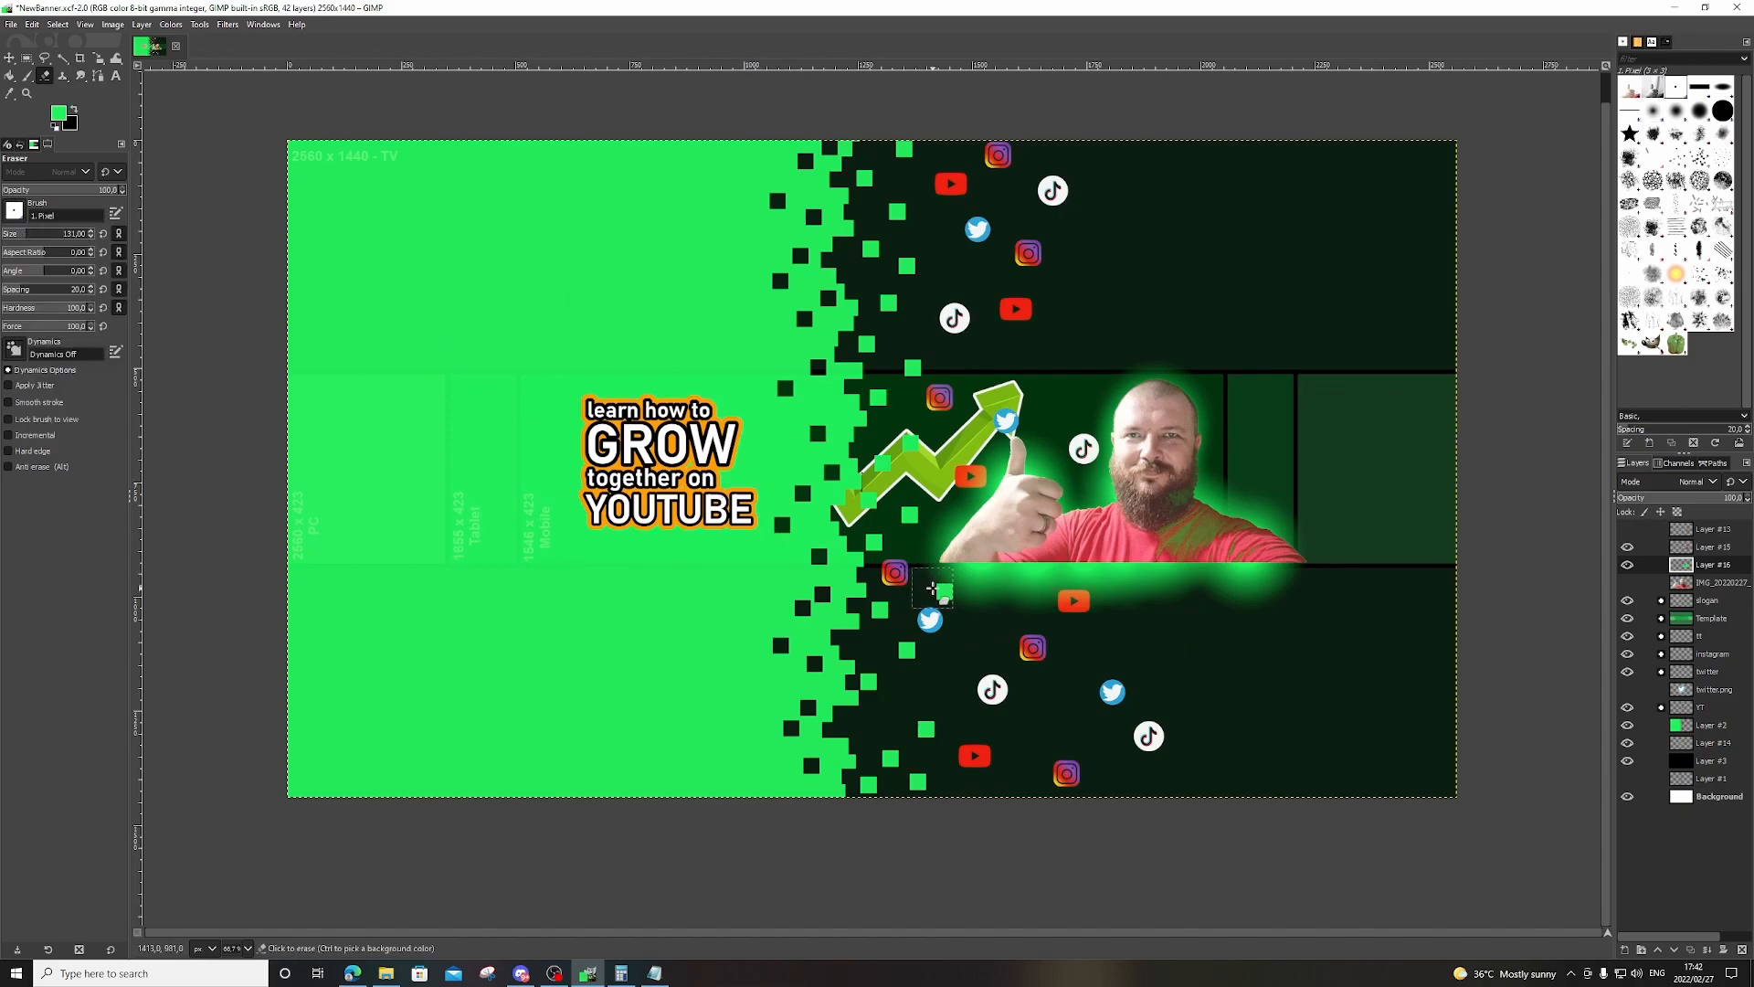
pyautogui.scroll(3, 934, 585)
pyautogui.hscroll(10, 920, 581)
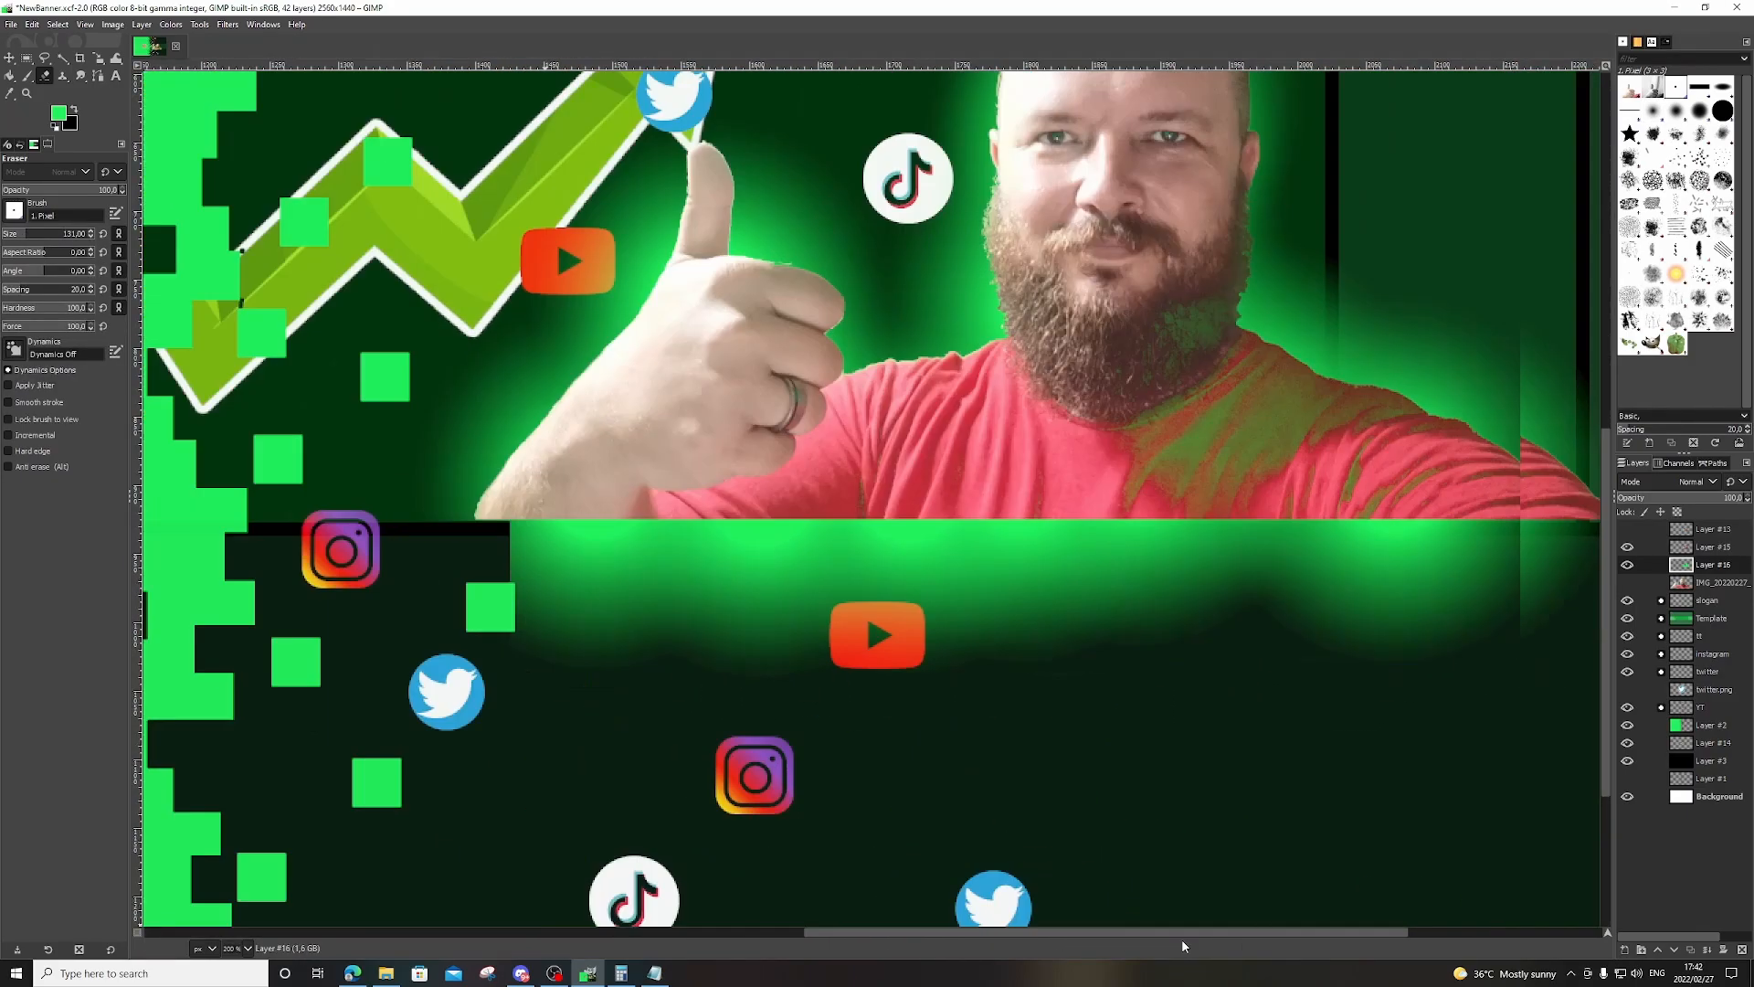
pyautogui.keyDown('shift'); pyautogui.click(1188, 581); pyautogui.keyUp('shift')
pyautogui.moveTo(585, 671); pyautogui.dragTo(257, 671)
pyautogui.hscroll(-7, 257, 671)
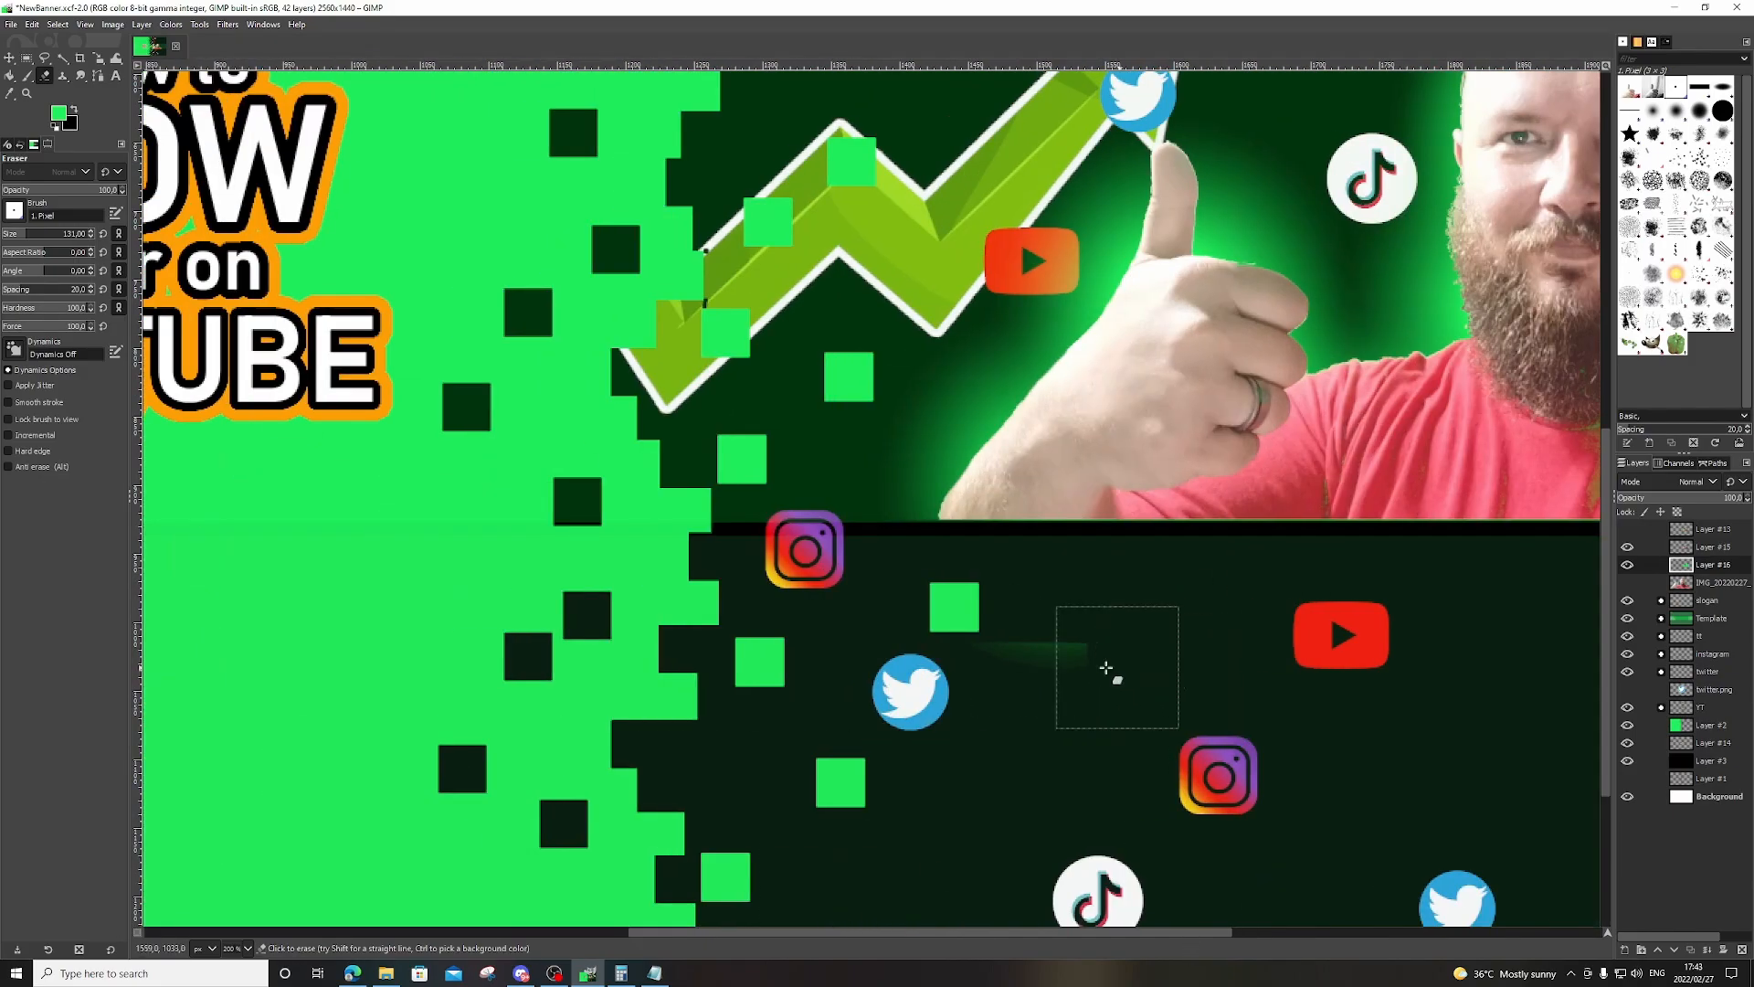
pyautogui.moveTo(1158, 676); pyautogui.dragTo(1005, 675)
pyautogui.scroll(-3, 1261, 757)
pyautogui.scroll(-3, 1259, 753)
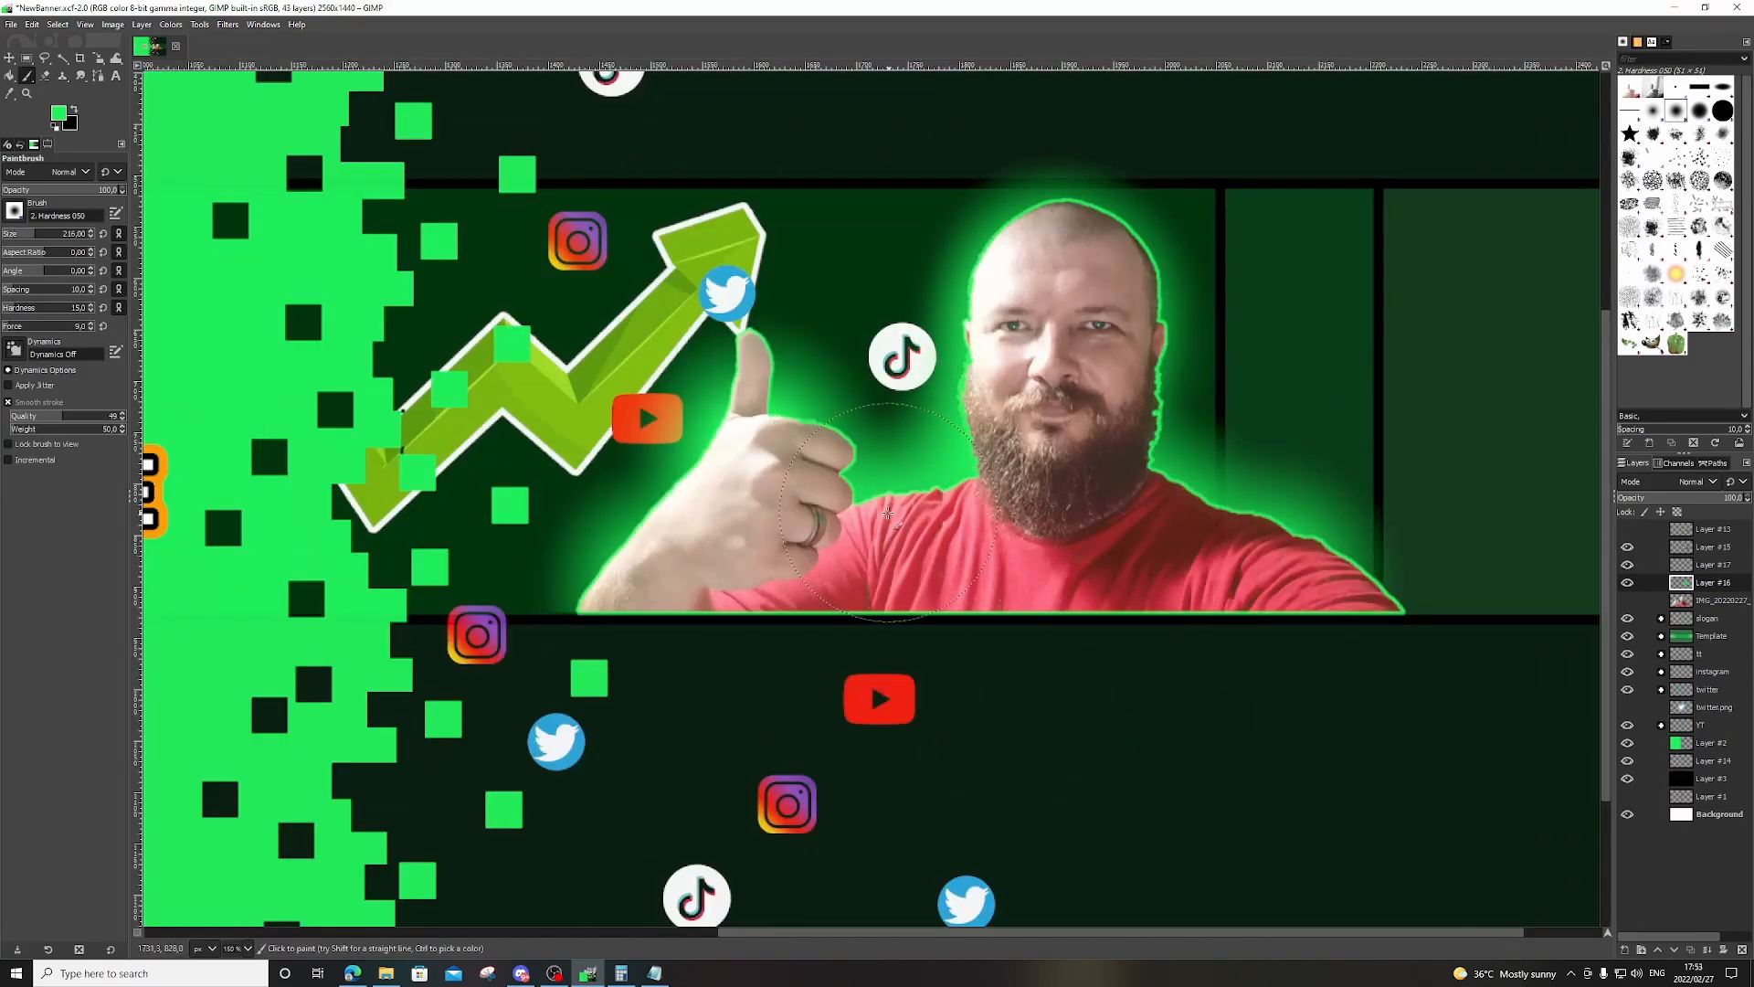
# Paint a wider soft green glow around the selfie's arm and head and erase the part below the selfie.
pyautogui.hscroll(3, 1206, 579)
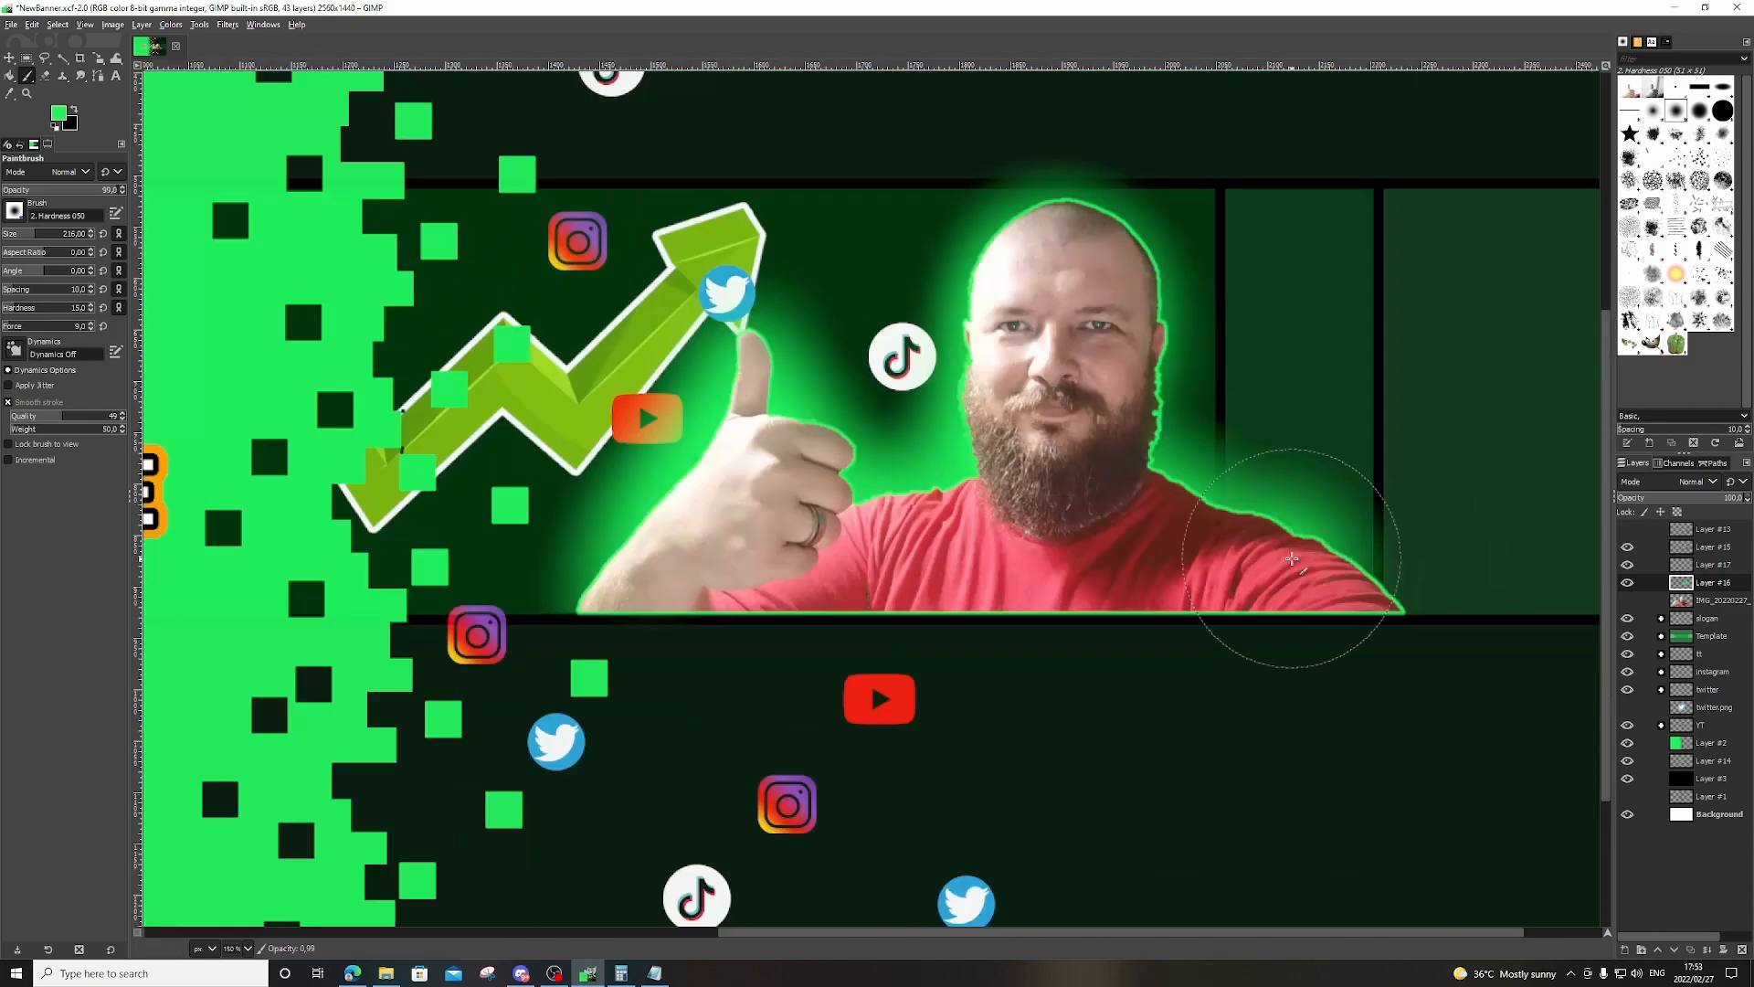
pyautogui.click(33, 235)
pyautogui.moveTo(1198, 579)
pyautogui.mouseDown()
pyautogui.moveTo(1030, 553)
pyautogui.moveTo(880, 256)
pyautogui.moveTo(877, 297)
pyautogui.mouseUp()
pyautogui.click(45, 77)
pyautogui.click(441, 645)
pyautogui.keyDown('shift'); pyautogui.click(1289, 658); pyautogui.keyUp('shift')
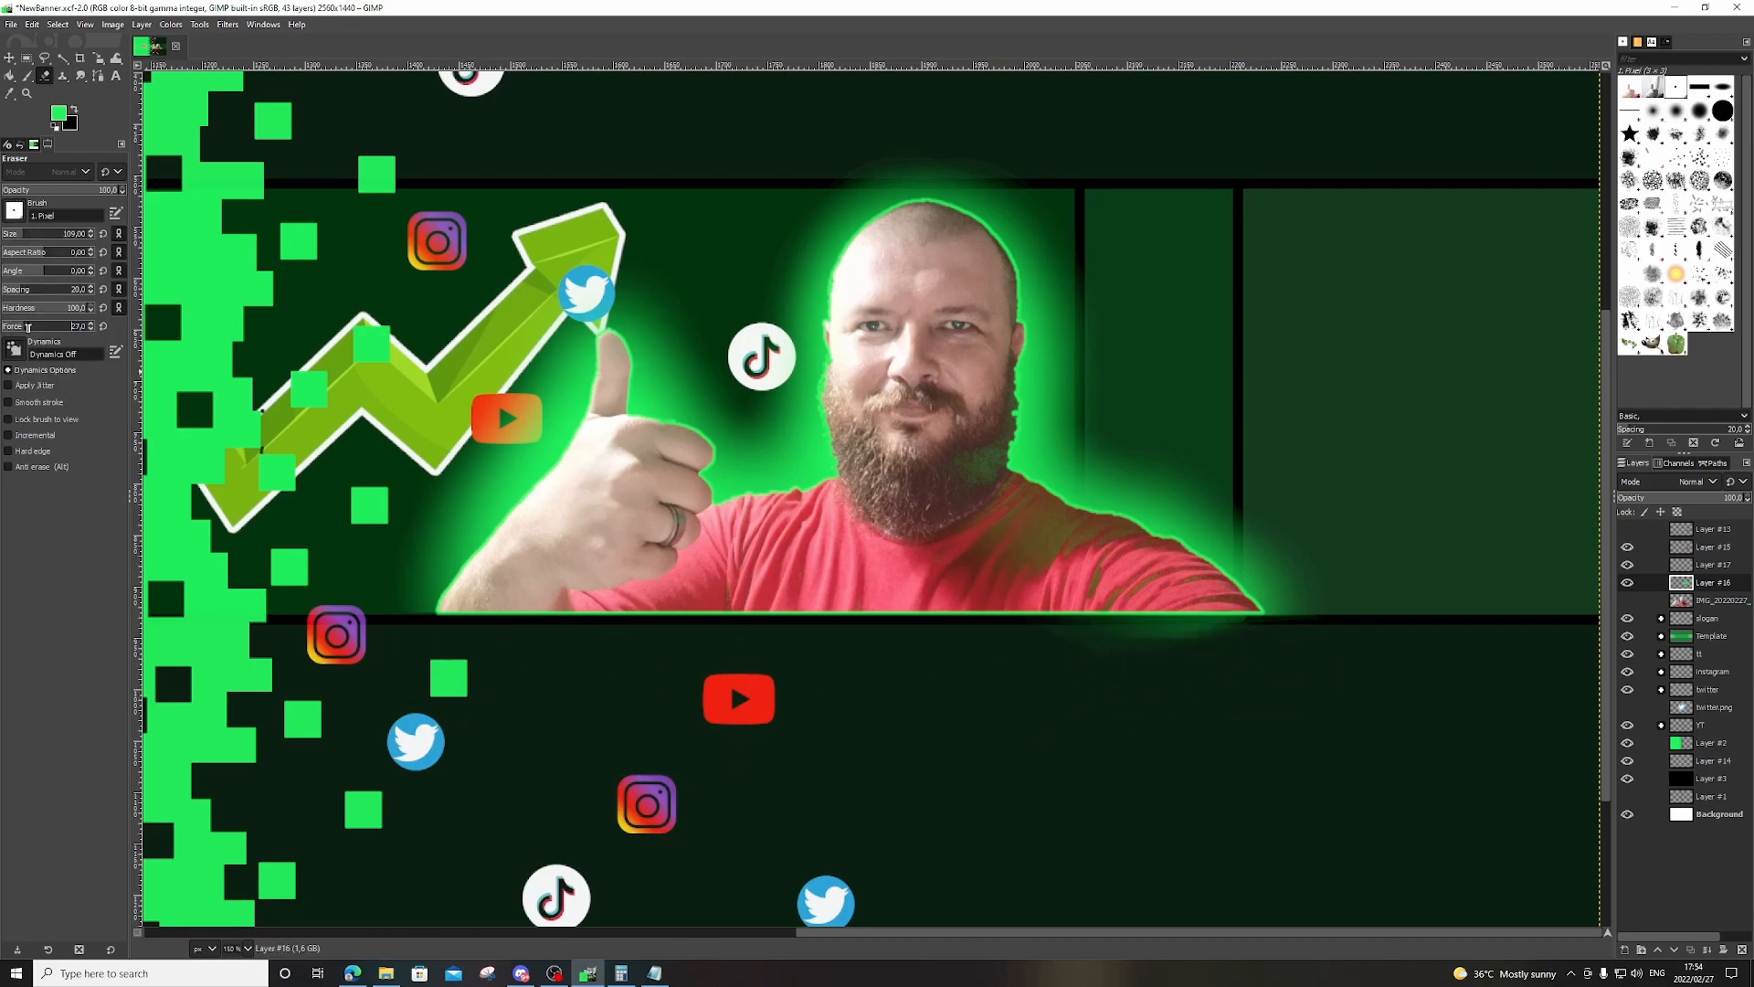
pyautogui.scroll(-2, 961, 595)
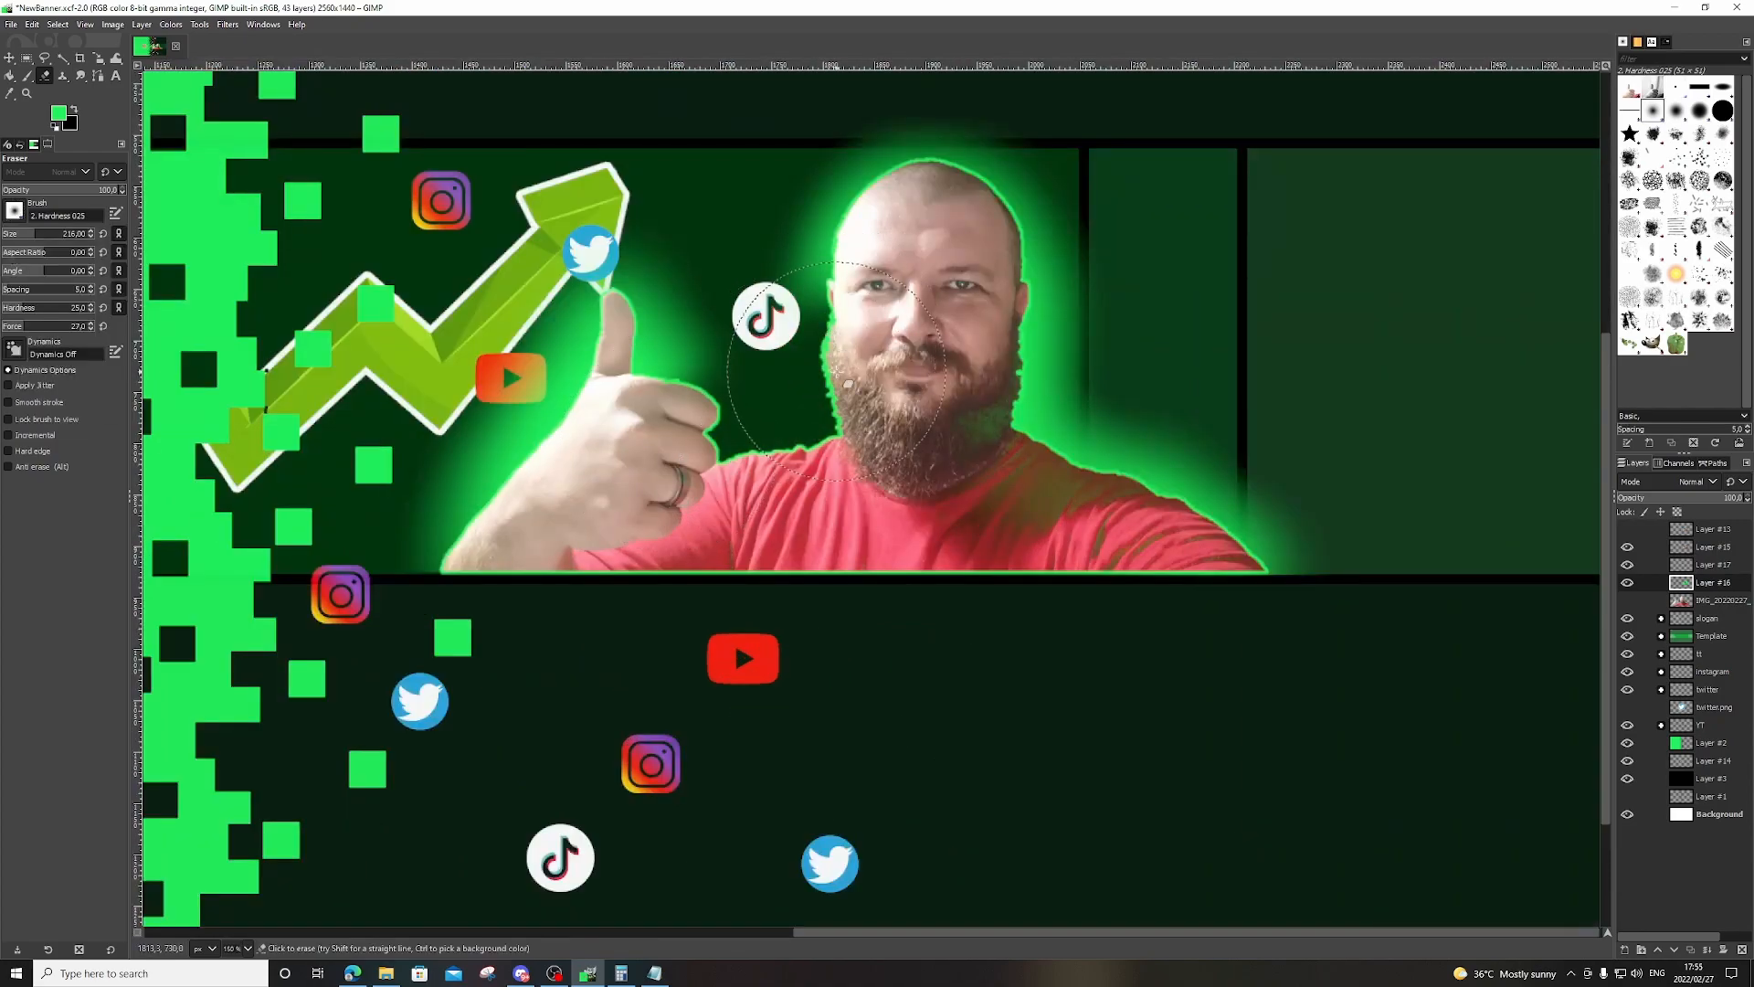
# Add glow between the hand and face, then erase the green spill over the beard and shirt and below the shoulder.
pyautogui.press('p')
pyautogui.moveTo(750, 375); pyautogui.dragTo(842, 405)
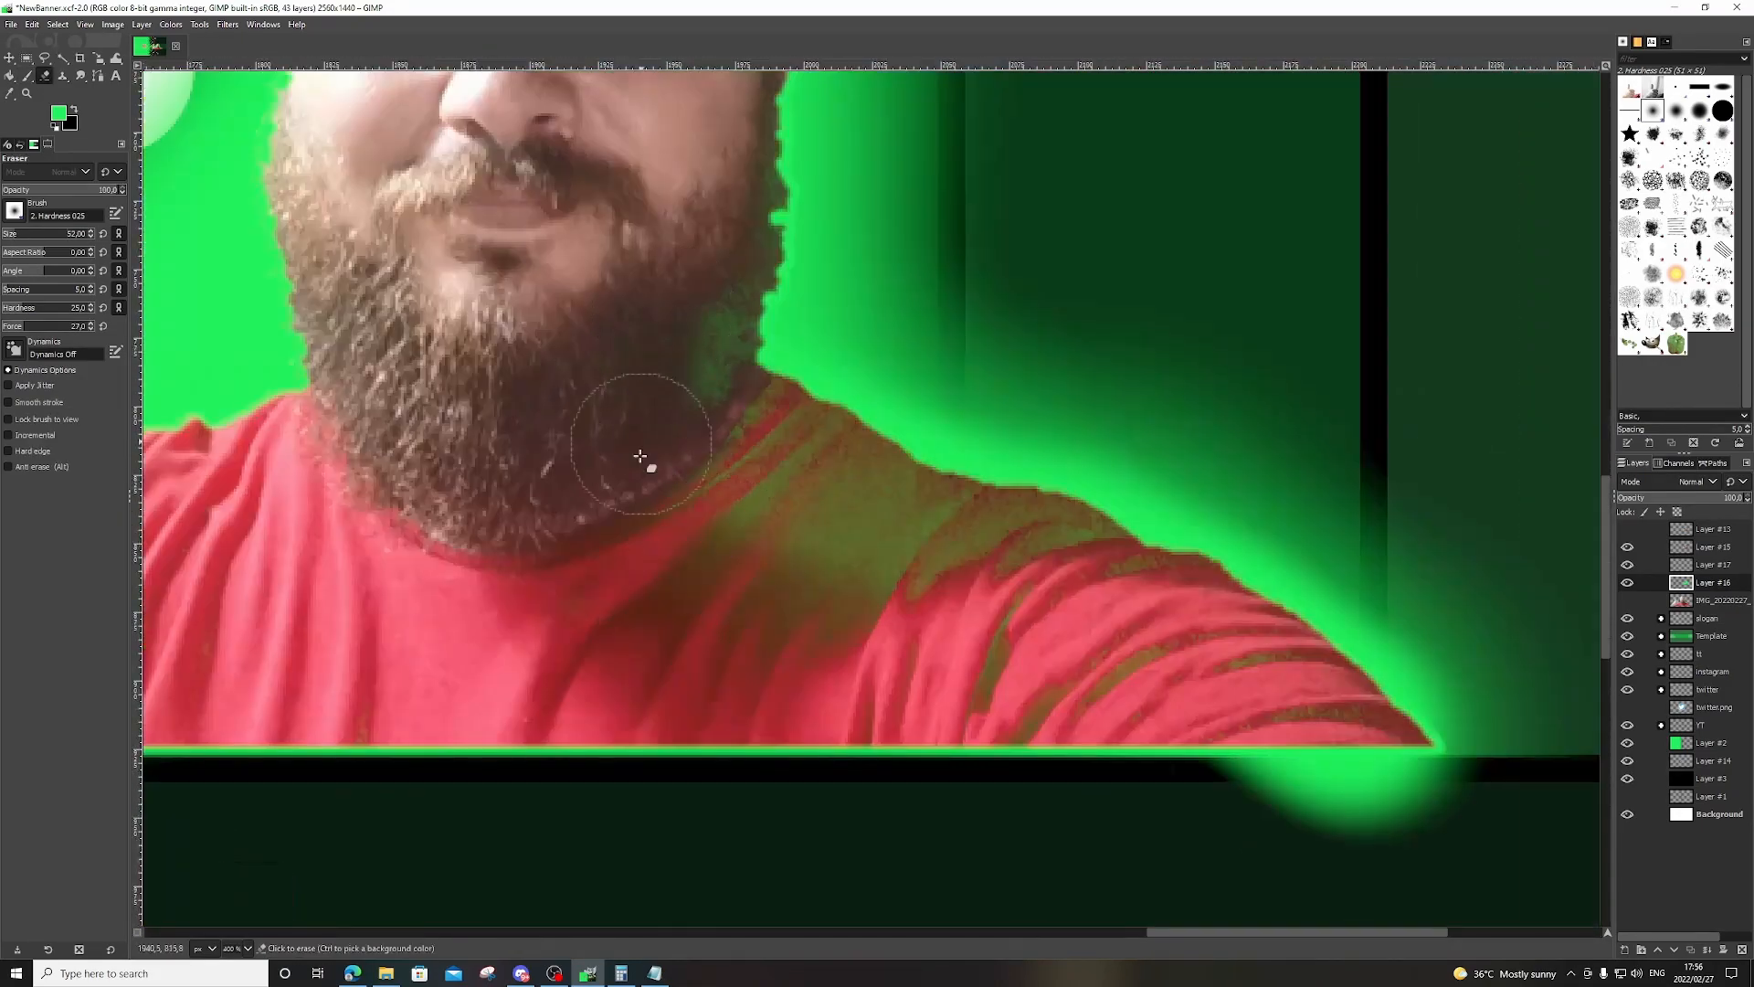
pyautogui.moveTo(639, 455)
pyautogui.mouseDown()
pyautogui.moveTo(744, 500)
pyautogui.moveTo(987, 709)
pyautogui.moveTo(713, 575)
pyautogui.mouseUp()
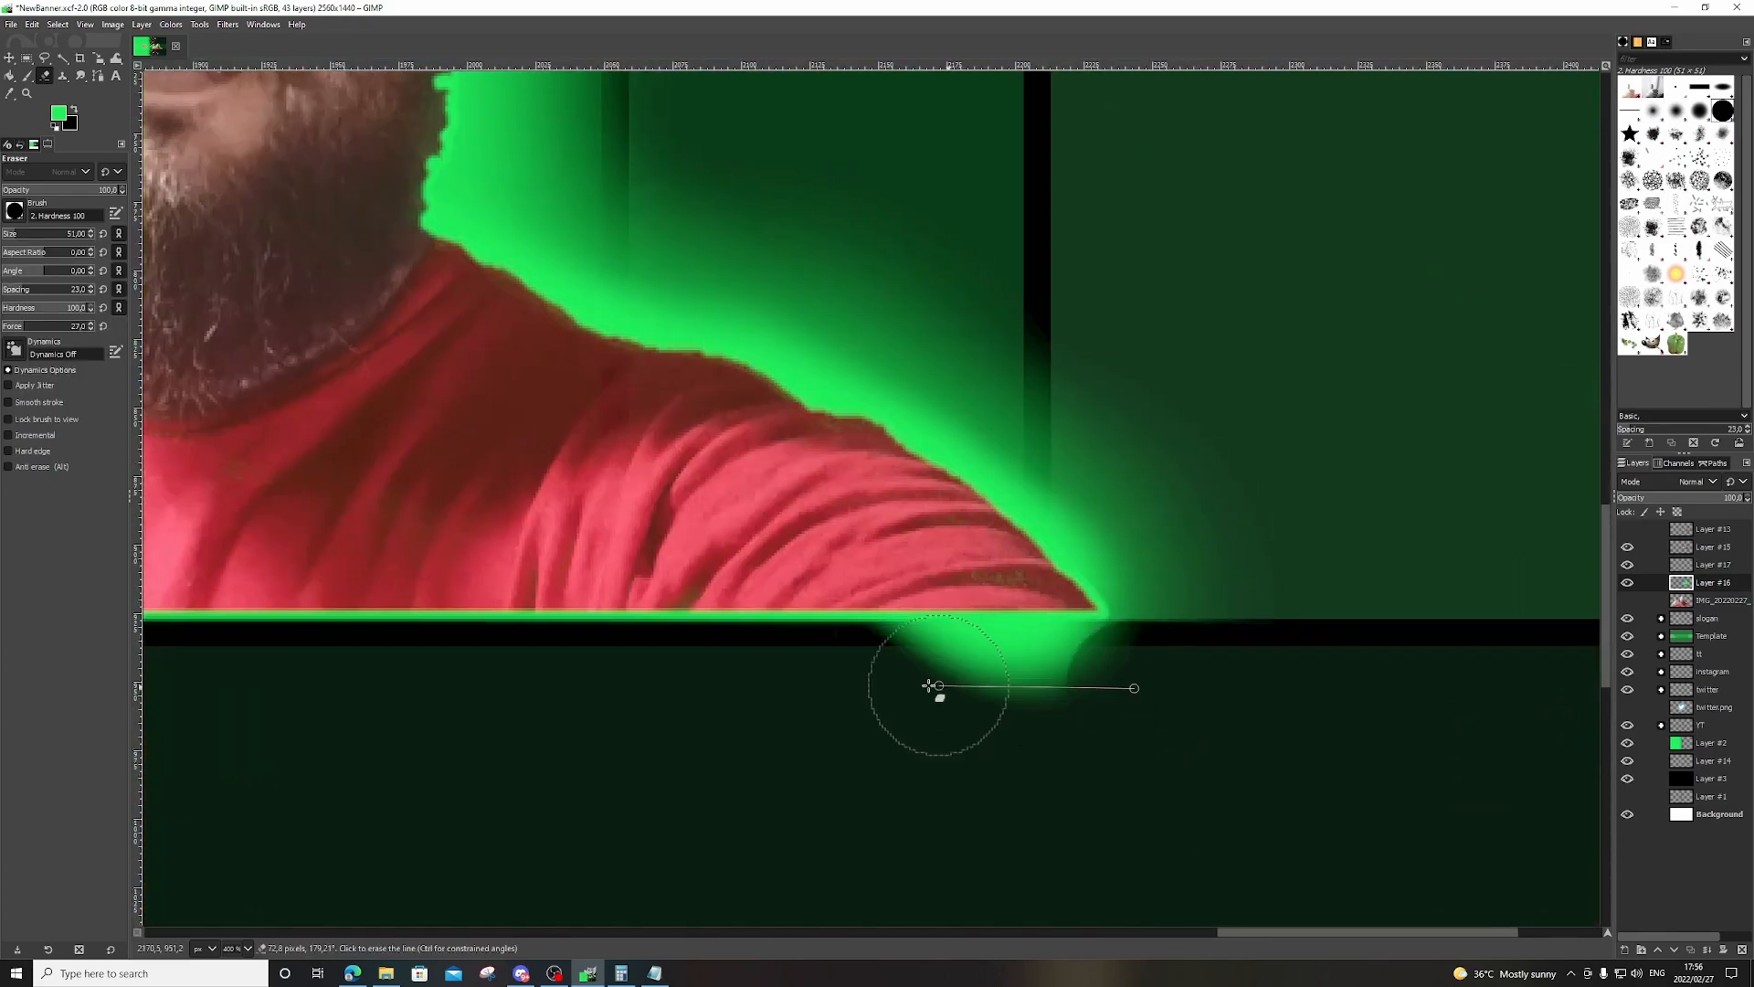
pyautogui.keyDown('shift'); pyautogui.click(868, 696); pyautogui.keyUp('shift')
pyautogui.keyDown('shift'); pyautogui.click(1063, 696); pyautogui.keyUp('shift')
pyautogui.scroll(-4, 995, 731)
# Set the paintbrush to 2. Hardness 025, add a new layer and move it above the selfie layer.
pyautogui.click(14, 211)
pyautogui.click(60, 251)
pyautogui.click(27, 76)
pyautogui.rightClick(1711, 600)
pyautogui.click(1625, 950)
pyautogui.click(1632, 941)
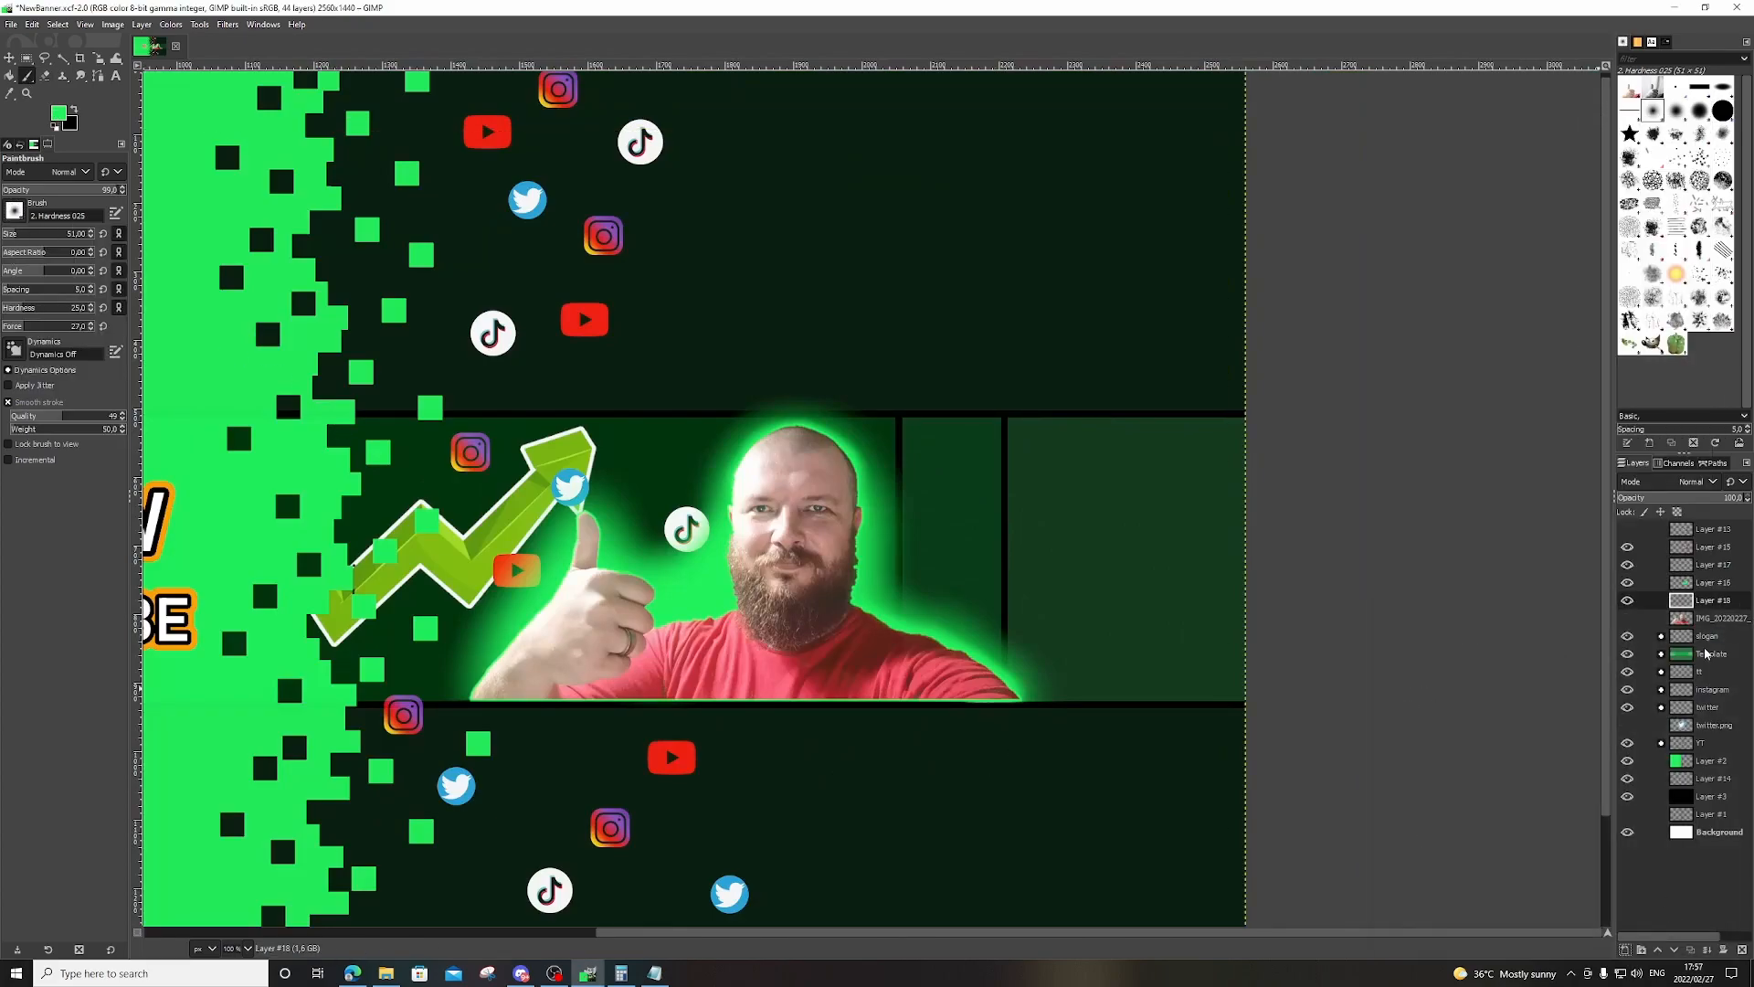
pyautogui.click(1658, 949)
pyautogui.click(1657, 949)
pyautogui.moveTo(1713, 565); pyautogui.dragTo(1711, 545)
# Paint a faint green tint over the edges of the selfie's head and shoulder using a low brush force.
pyautogui.click(45, 76)
pyautogui.moveTo(815, 444); pyautogui.dragTo(791, 484)
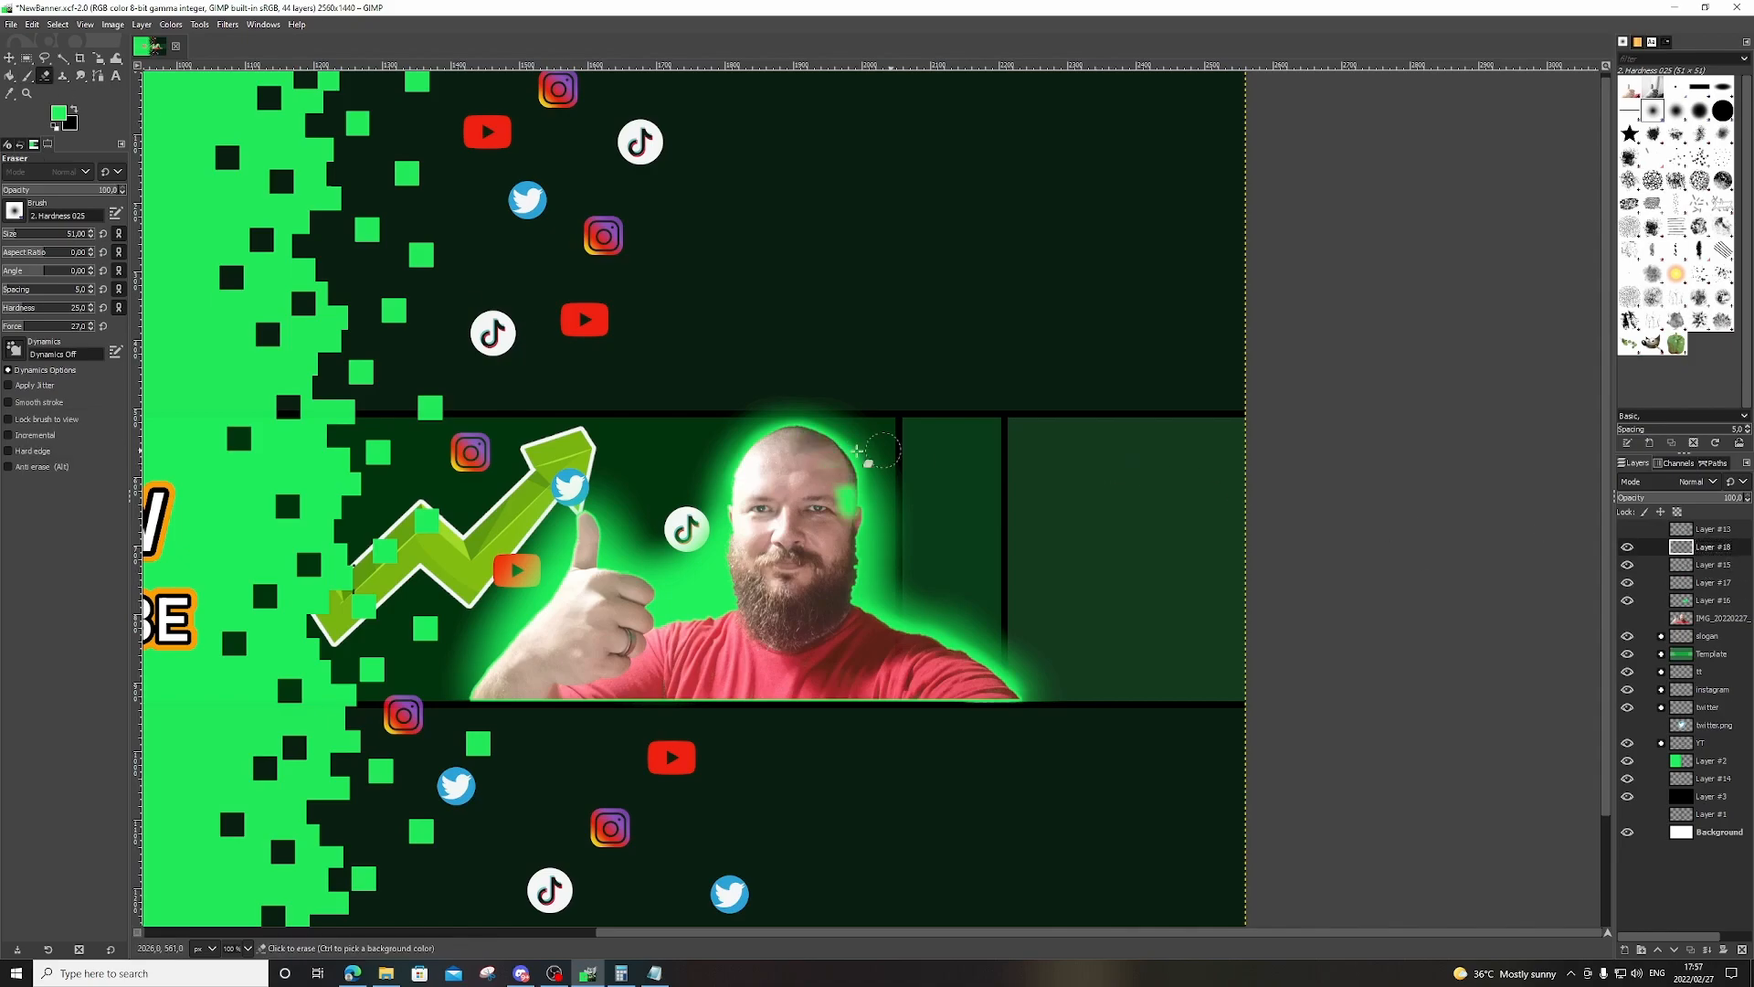
pyautogui.press('p')
pyautogui.click(8, 324)
pyautogui.moveTo(813, 425); pyautogui.dragTo(896, 567)
pyautogui.hotkey('ctrl', 'z')
pyautogui.click(27, 232)
pyautogui.moveTo(816, 409); pyautogui.dragTo(1030, 696)
pyautogui.moveTo(941, 625); pyautogui.dragTo(1016, 640)
pyautogui.moveTo(864, 403); pyautogui.dragTo(805, 407)
# Continue the green tint around the thumb, hand and the other side of the head with brush size 137.
pyautogui.scroll(4, 841, 533)
pyautogui.scroll(-4, 850, 498)
pyautogui.scroll(4, 578, 510)
pyautogui.moveTo(725, 474)
pyautogui.mouseDown()
pyautogui.moveTo(731, 600)
pyautogui.moveTo(936, 795)
pyautogui.mouseUp()
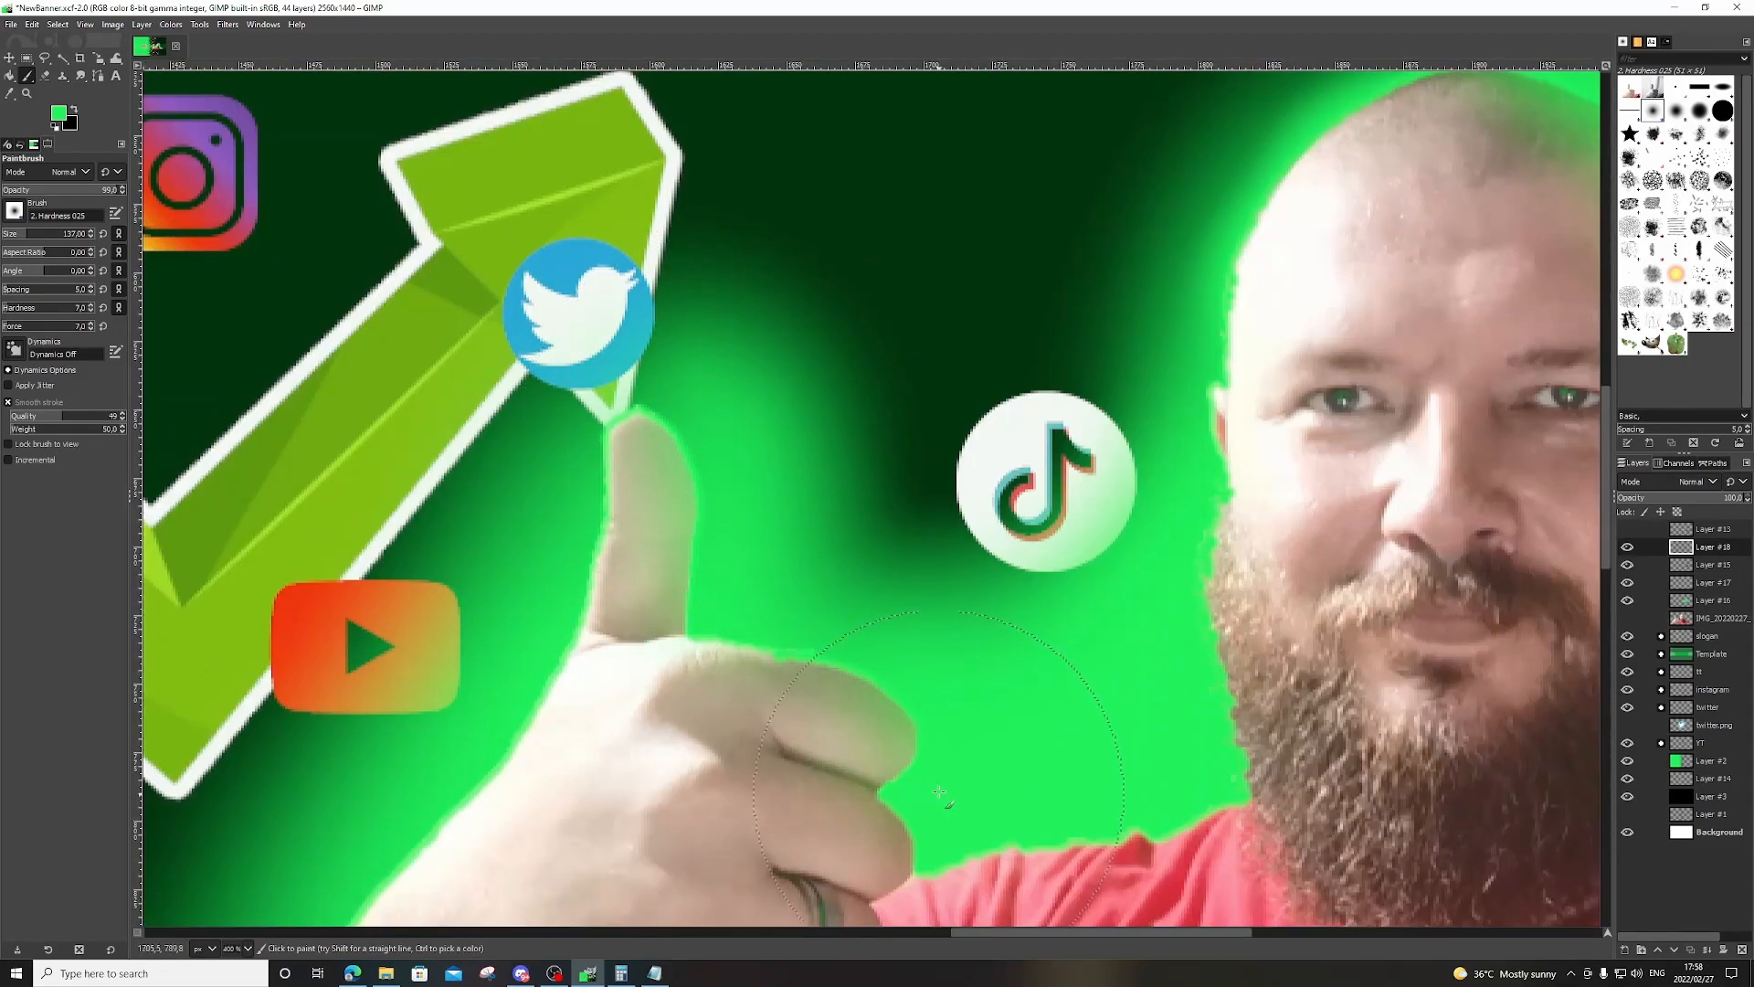
pyautogui.scroll(-3, 1009, 335)
pyautogui.moveTo(1000, 506); pyautogui.dragTo(1065, 510)
pyautogui.moveTo(1062, 340); pyautogui.dragTo(1078, 276)
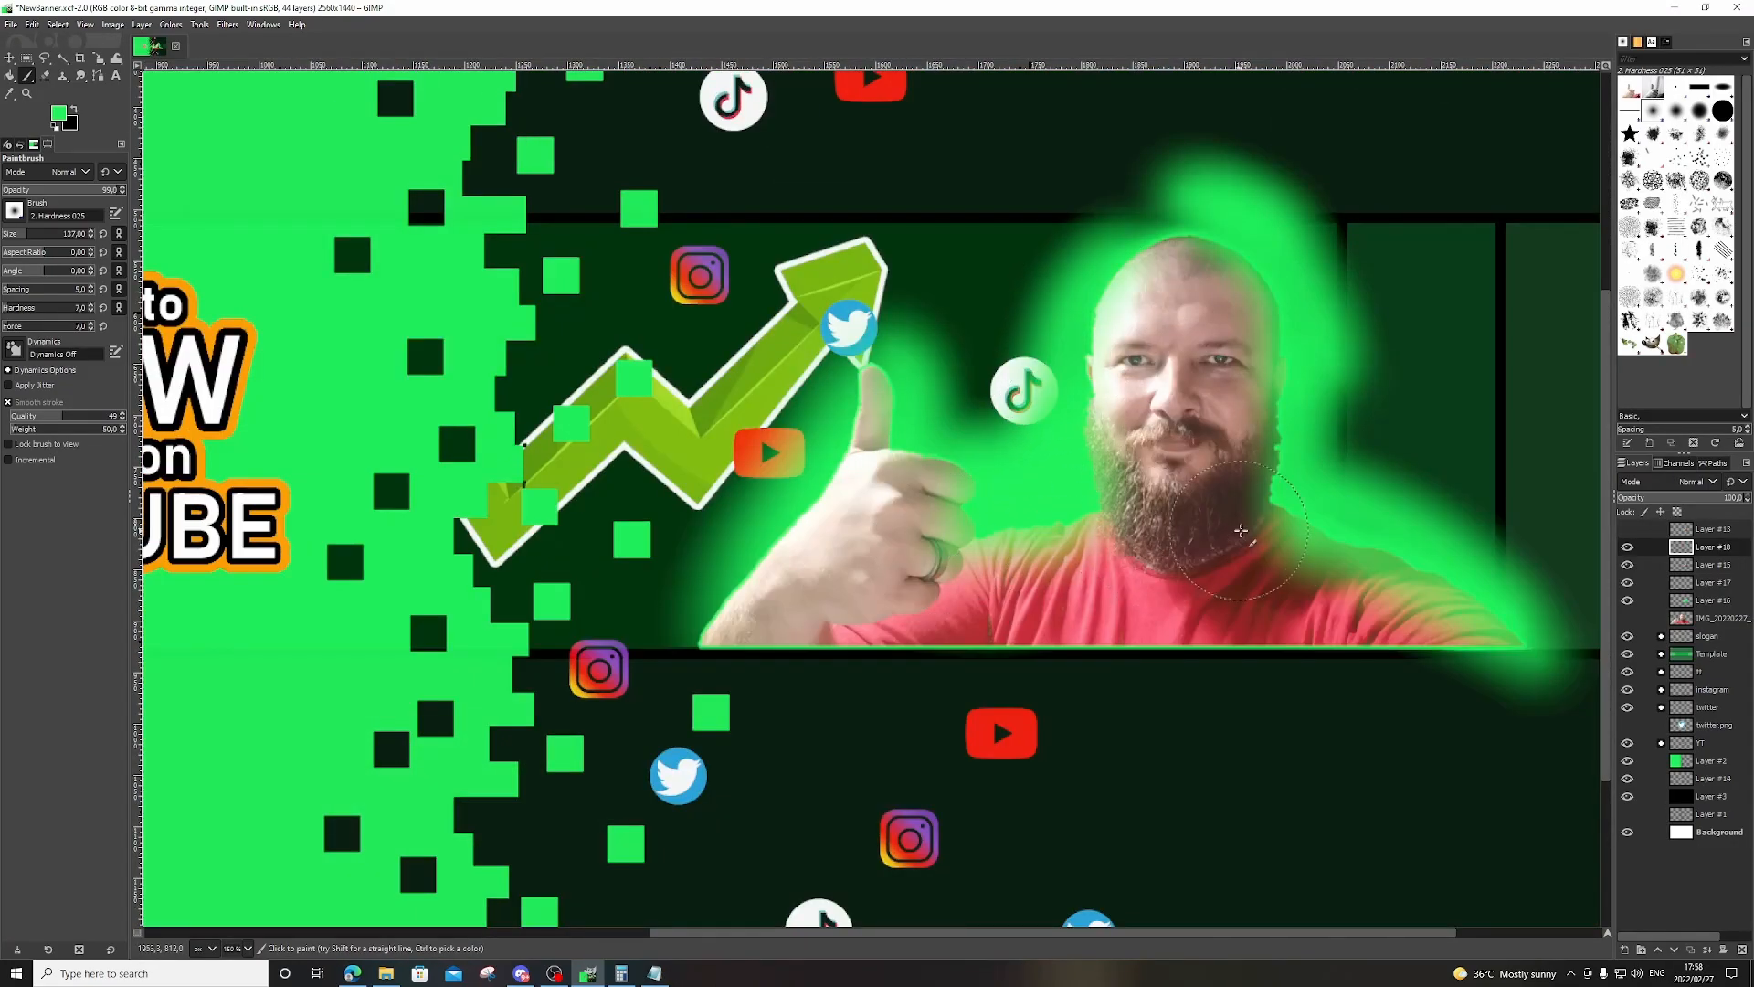
# Hide the two glow layers beneath the selfie layer.
pyautogui.click(1627, 601)
pyautogui.click(1627, 583)
pyautogui.click(1627, 565)
pyautogui.click(1627, 565)
# Erase the green tint spilling outside the head's outline with the 2. Hardness 100 eraser brush.
pyautogui.click(44, 76)
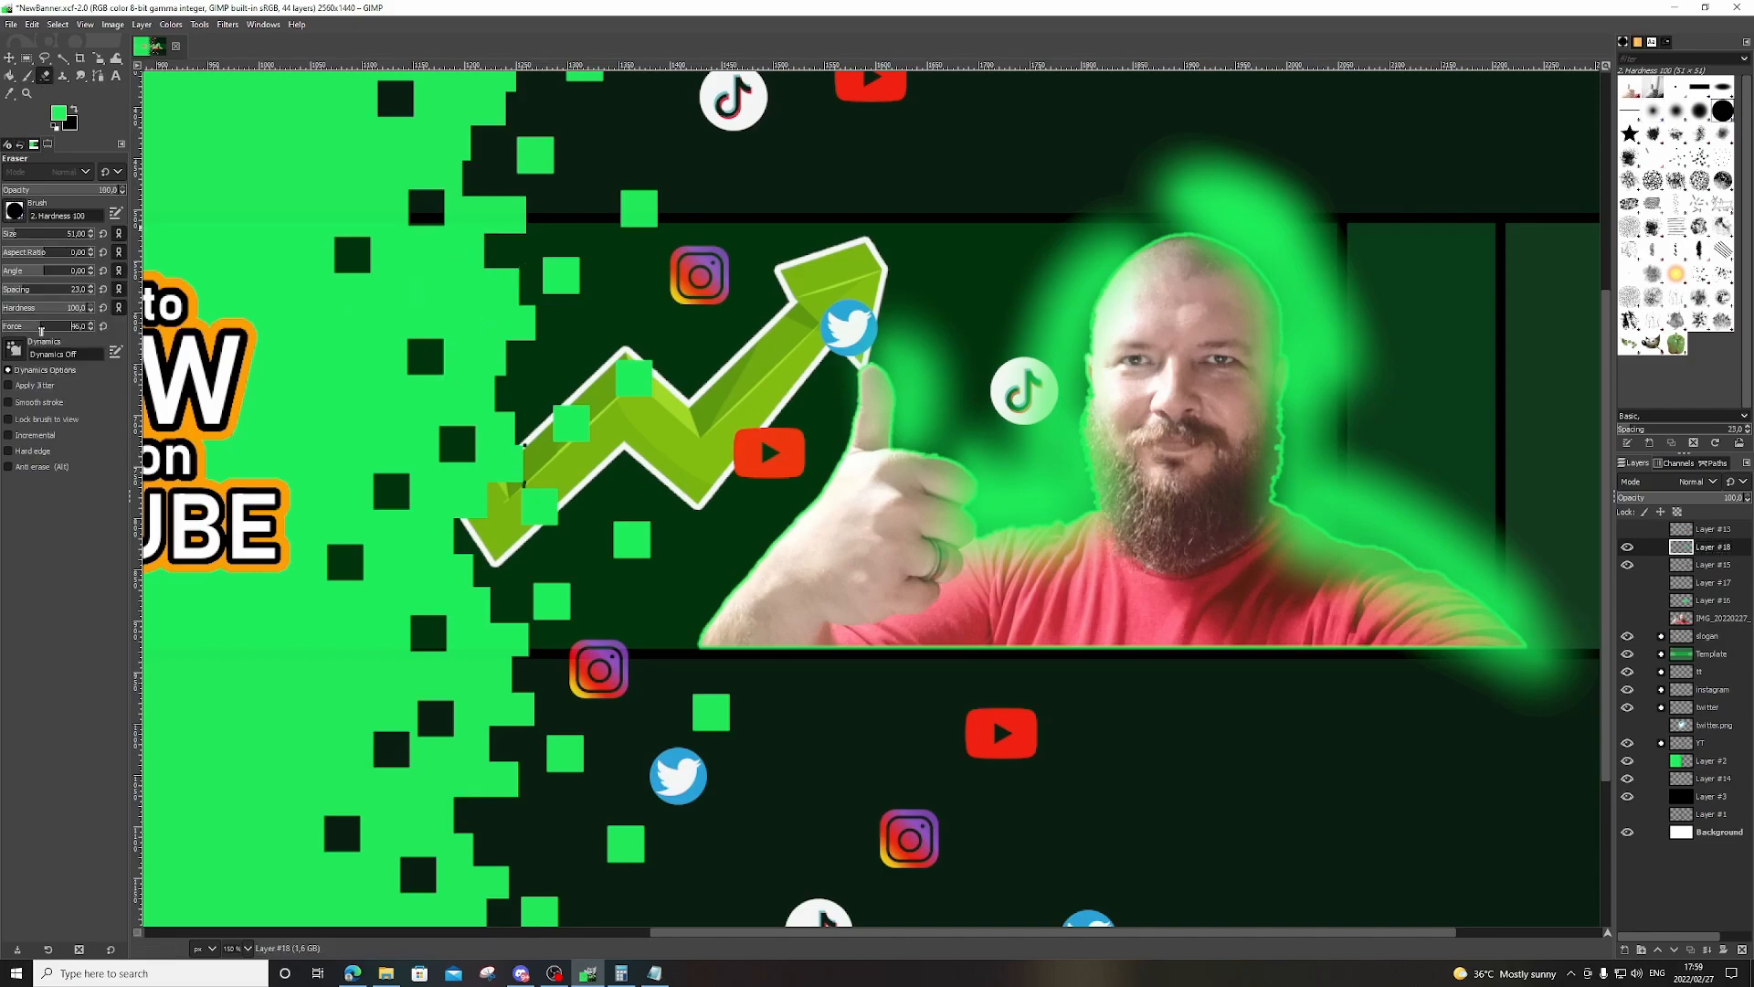
pyautogui.scroll(5, 1342, 357)
pyautogui.moveTo(1266, 316)
pyautogui.mouseDown()
pyautogui.moveTo(1262, 480)
pyautogui.moveTo(1398, 224)
pyautogui.mouseUp()
pyautogui.moveTo(1190, 367); pyautogui.dragTo(1191, 412)
pyautogui.hotkey('ctrl', 'z')
pyautogui.moveTo(55, 237); pyautogui.dragTo(33, 237)
pyautogui.moveTo(1142, 368); pyautogui.dragTo(1097, 742)
pyautogui.moveTo(1137, 328); pyautogui.dragTo(1105, 212)
# Erase the tint spill along the outside of the ear, neck and outstretched arm down to the shirt's lower edge.
pyautogui.scroll(2, 1105, 219)
pyautogui.moveTo(1105, 571); pyautogui.dragTo(969, 265)
pyautogui.scroll(1, 1023, 315)
pyautogui.moveTo(352, 288)
pyautogui.mouseDown()
pyautogui.moveTo(796, 351)
pyautogui.moveTo(750, 415)
pyautogui.moveTo(1036, 522)
pyautogui.moveTo(1004, 623)
pyautogui.moveTo(1147, 698)
pyautogui.moveTo(1391, 779)
pyautogui.mouseUp()
pyautogui.scroll(-7, 1157, 705)
pyautogui.scroll(6, 1168, 804)
pyautogui.moveTo(1223, 934); pyautogui.dragTo(1272, 935)
pyautogui.scroll(-5, 1111, 365)
pyautogui.moveTo(1107, 361)
pyautogui.mouseDown()
pyautogui.moveTo(1444, 572)
pyautogui.moveTo(1601, 757)
pyautogui.moveTo(1099, 806)
pyautogui.moveTo(1200, 811)
pyautogui.moveTo(1320, 887)
pyautogui.mouseUp()
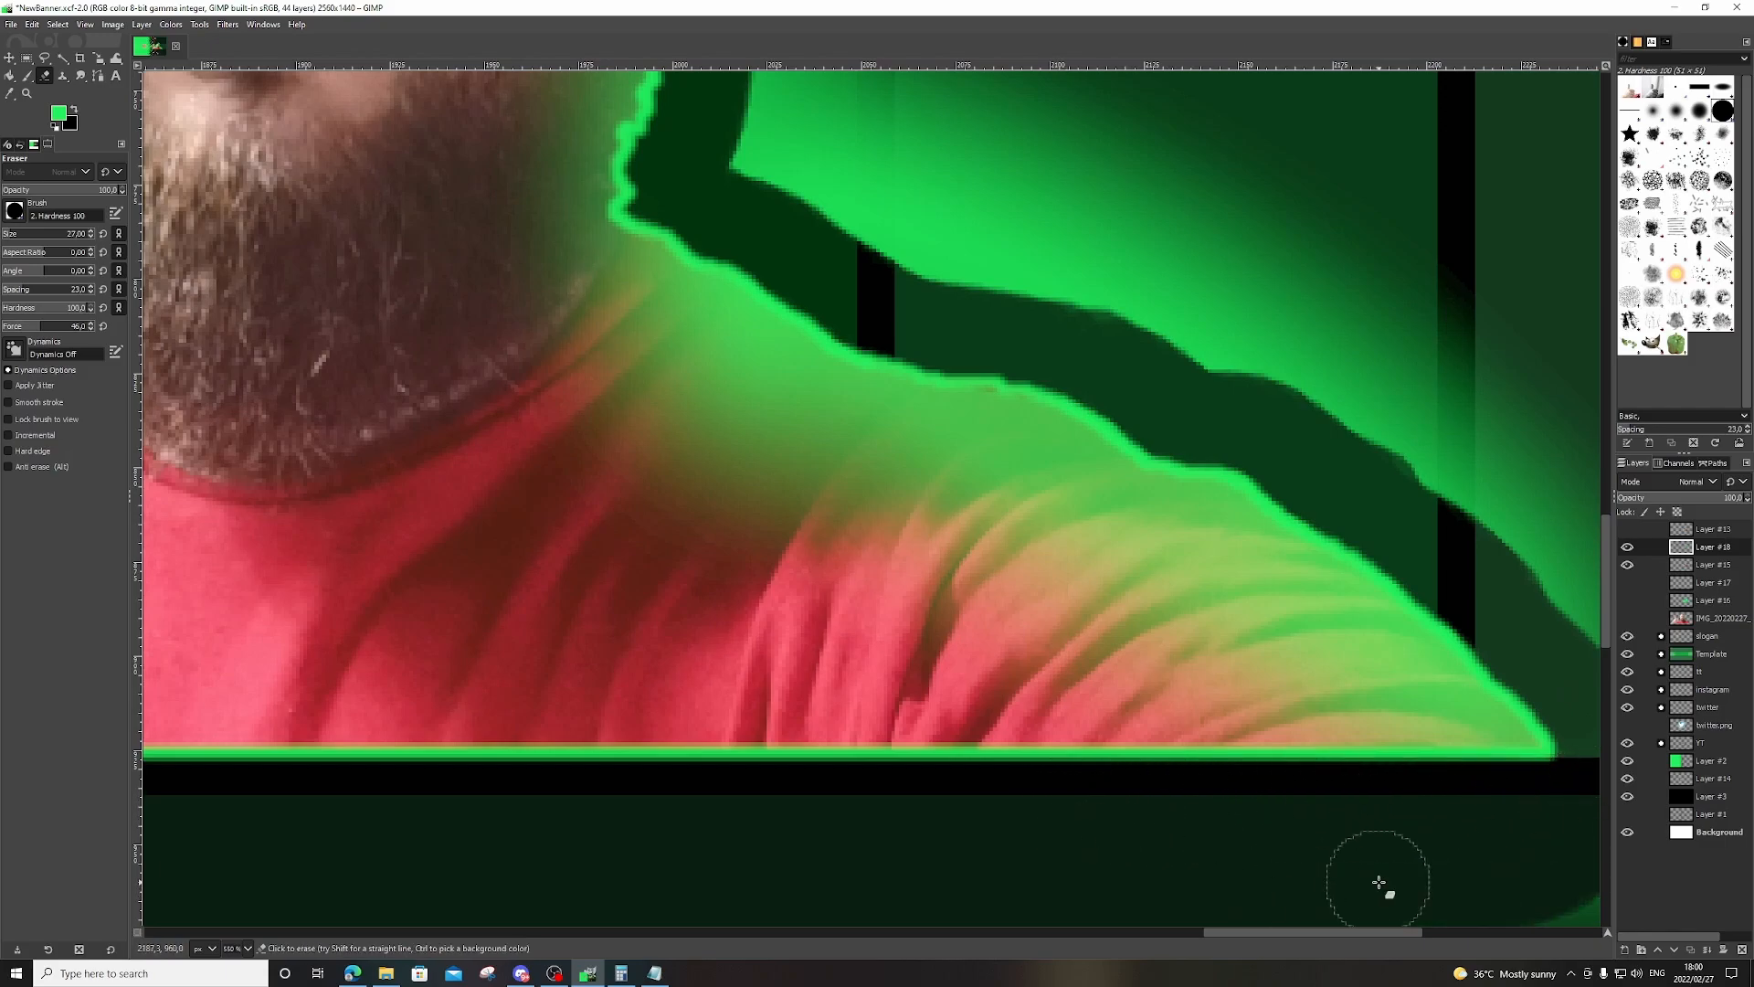
# Erase the tint spill along the opposite side of the head and beard and across the shoulder to the fist.
pyautogui.scroll(-6, 1320, 887)
pyautogui.scroll(6, 1151, 424)
pyautogui.moveTo(1157, 933); pyautogui.dragTo(1143, 933)
pyautogui.moveTo(1174, 274)
pyautogui.mouseDown()
pyautogui.moveTo(1032, 375)
pyautogui.moveTo(920, 552)
pyautogui.mouseUp()
pyautogui.scroll(-1, 919, 552)
pyautogui.moveTo(912, 365); pyautogui.dragTo(868, 774)
pyautogui.scroll(-2, 868, 774)
pyautogui.moveTo(864, 366)
pyautogui.mouseDown()
pyautogui.moveTo(877, 671)
pyautogui.moveTo(669, 681)
pyautogui.mouseUp()
pyautogui.scroll(-3, 669, 681)
pyautogui.moveTo(583, 370); pyautogui.dragTo(557, 494)
pyautogui.moveTo(551, 348); pyautogui.dragTo(536, 325)
# Erase the tint spill around the thumb, hand and forearm, adjusting the eraser size to fit the outline.
pyautogui.click(19, 233)
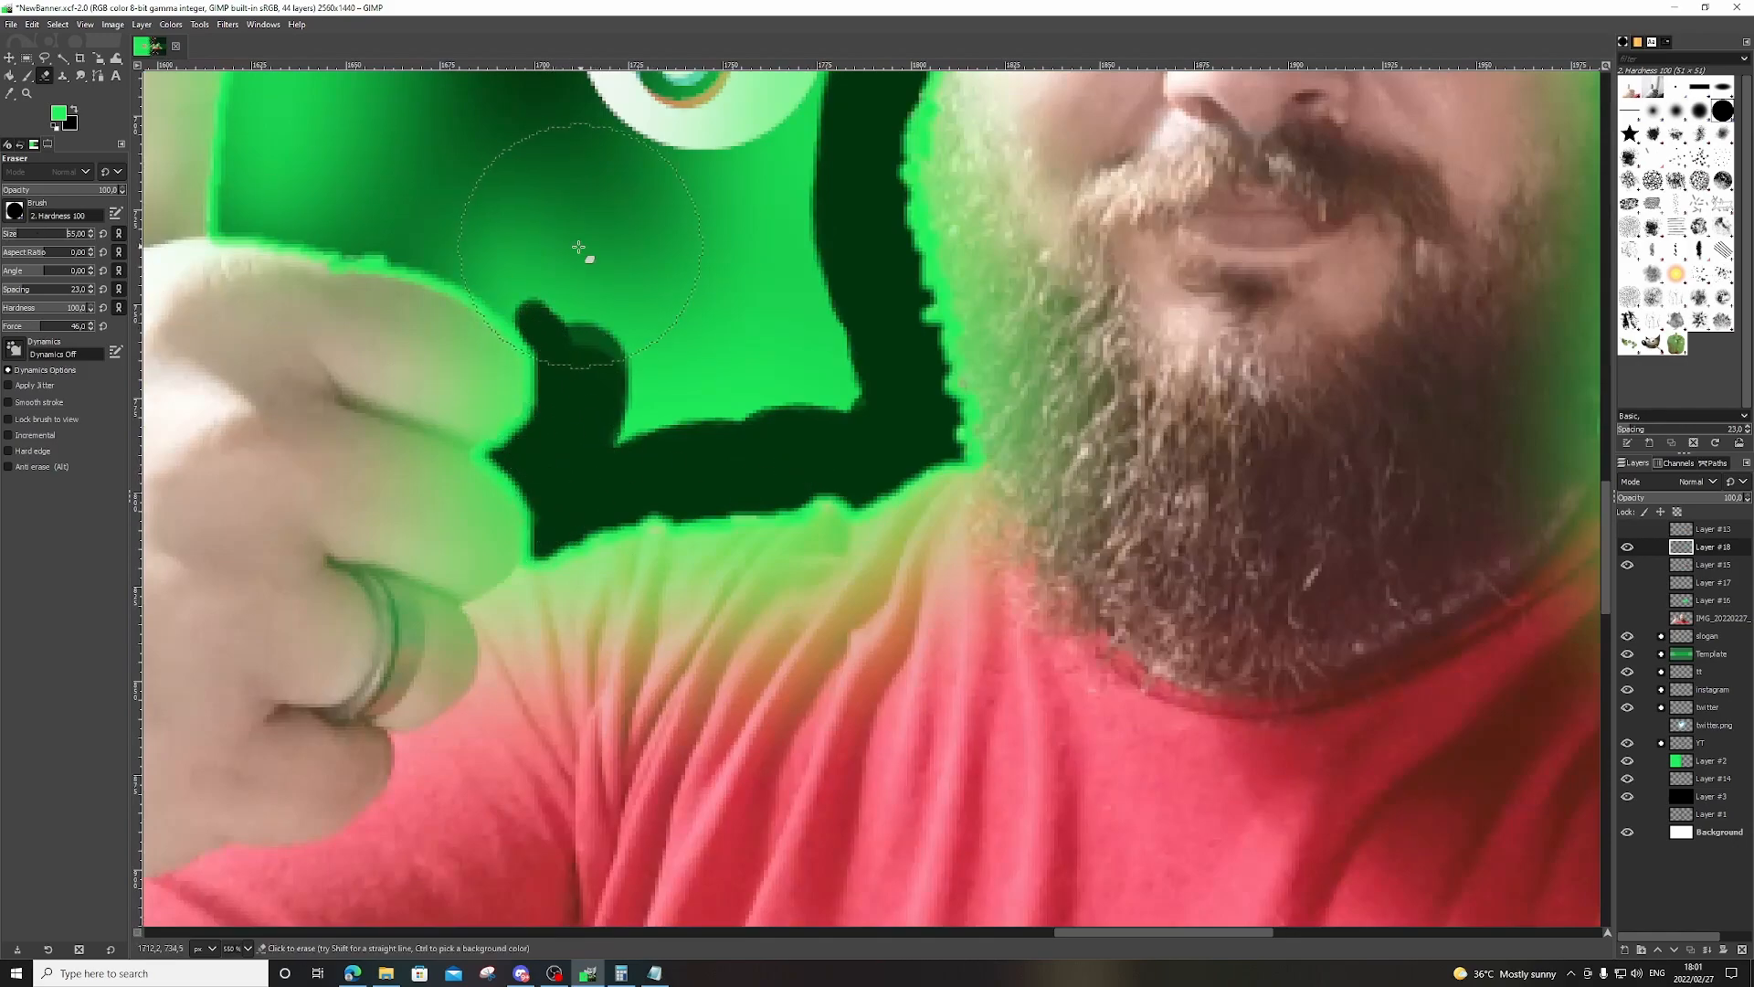
pyautogui.click(12, 233)
pyautogui.moveTo(1140, 933); pyautogui.dragTo(1033, 933)
pyautogui.scroll(5, 1030, 798)
pyautogui.moveTo(754, 380); pyautogui.dragTo(745, 528)
pyautogui.moveTo(914, 169)
pyautogui.mouseDown()
pyautogui.moveTo(898, 233)
pyautogui.moveTo(943, 320)
pyautogui.moveTo(980, 540)
pyautogui.moveTo(1081, 635)
pyautogui.moveTo(1223, 451)
pyautogui.moveTo(1038, 521)
pyautogui.mouseUp()
pyautogui.click(9, 235)
pyautogui.scroll(-3, 1045, 583)
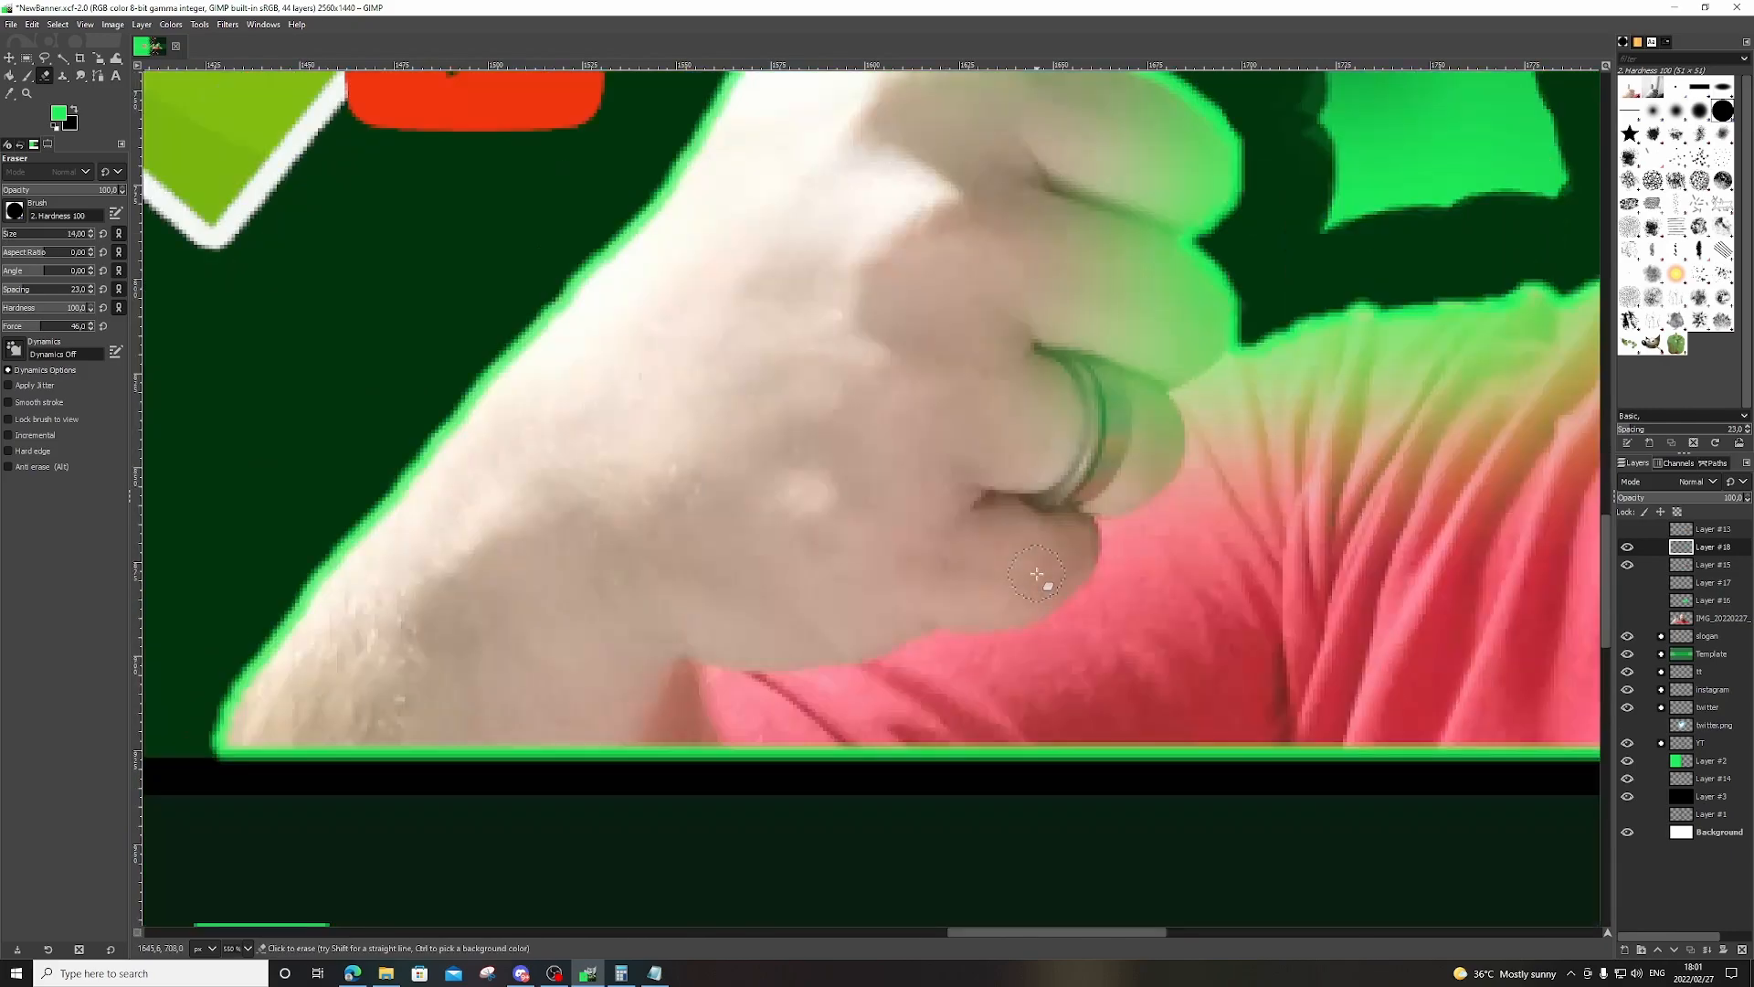
# Erase the remaining patches of tint around the selfie with a larger eraser.
pyautogui.scroll(-4, 1067, 703)
pyautogui.moveTo(1202, 933); pyautogui.dragTo(1393, 933)
pyautogui.click(23, 234)
pyautogui.moveTo(1019, 262)
pyautogui.mouseDown()
pyautogui.moveTo(1133, 317)
pyautogui.moveTo(1135, 548)
pyautogui.moveTo(1214, 810)
pyautogui.moveTo(913, 259)
pyautogui.moveTo(821, 542)
pyautogui.moveTo(829, 350)
pyautogui.mouseUp()
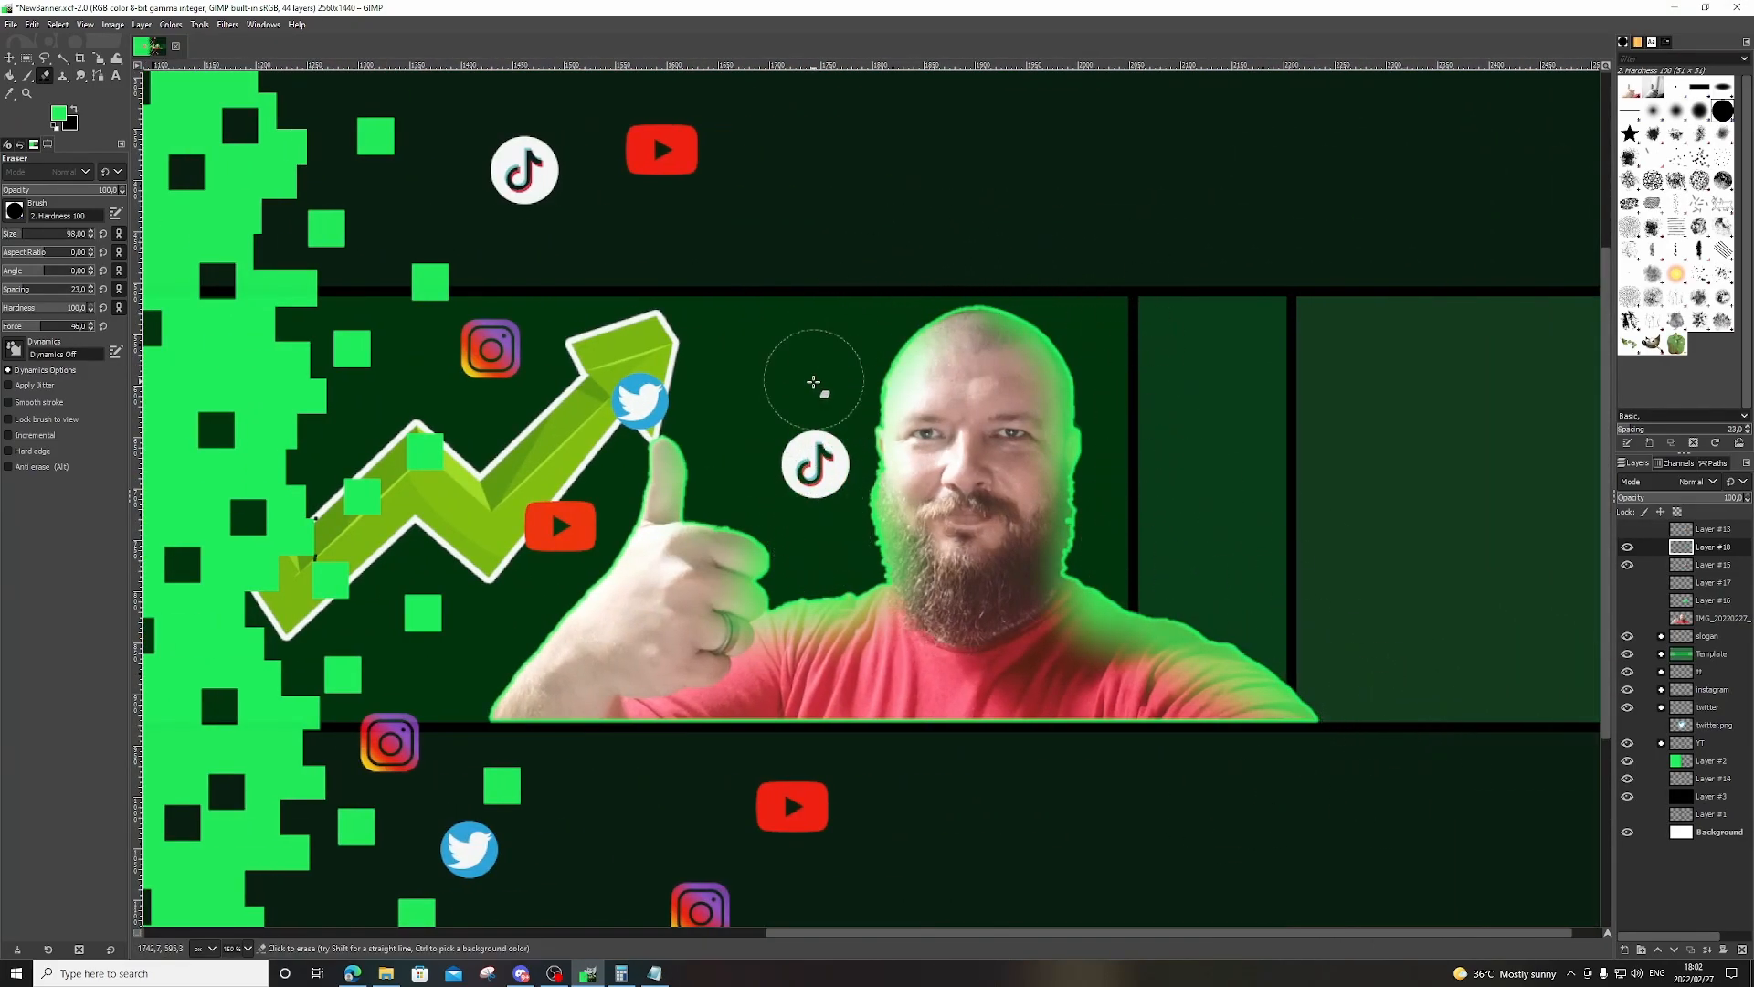
# Show the glow layers beneath the selfie again and set the paintbrush to size 10 with low hardness and force.
pyautogui.scroll(-1, 1002, 854)
pyautogui.click(1627, 600)
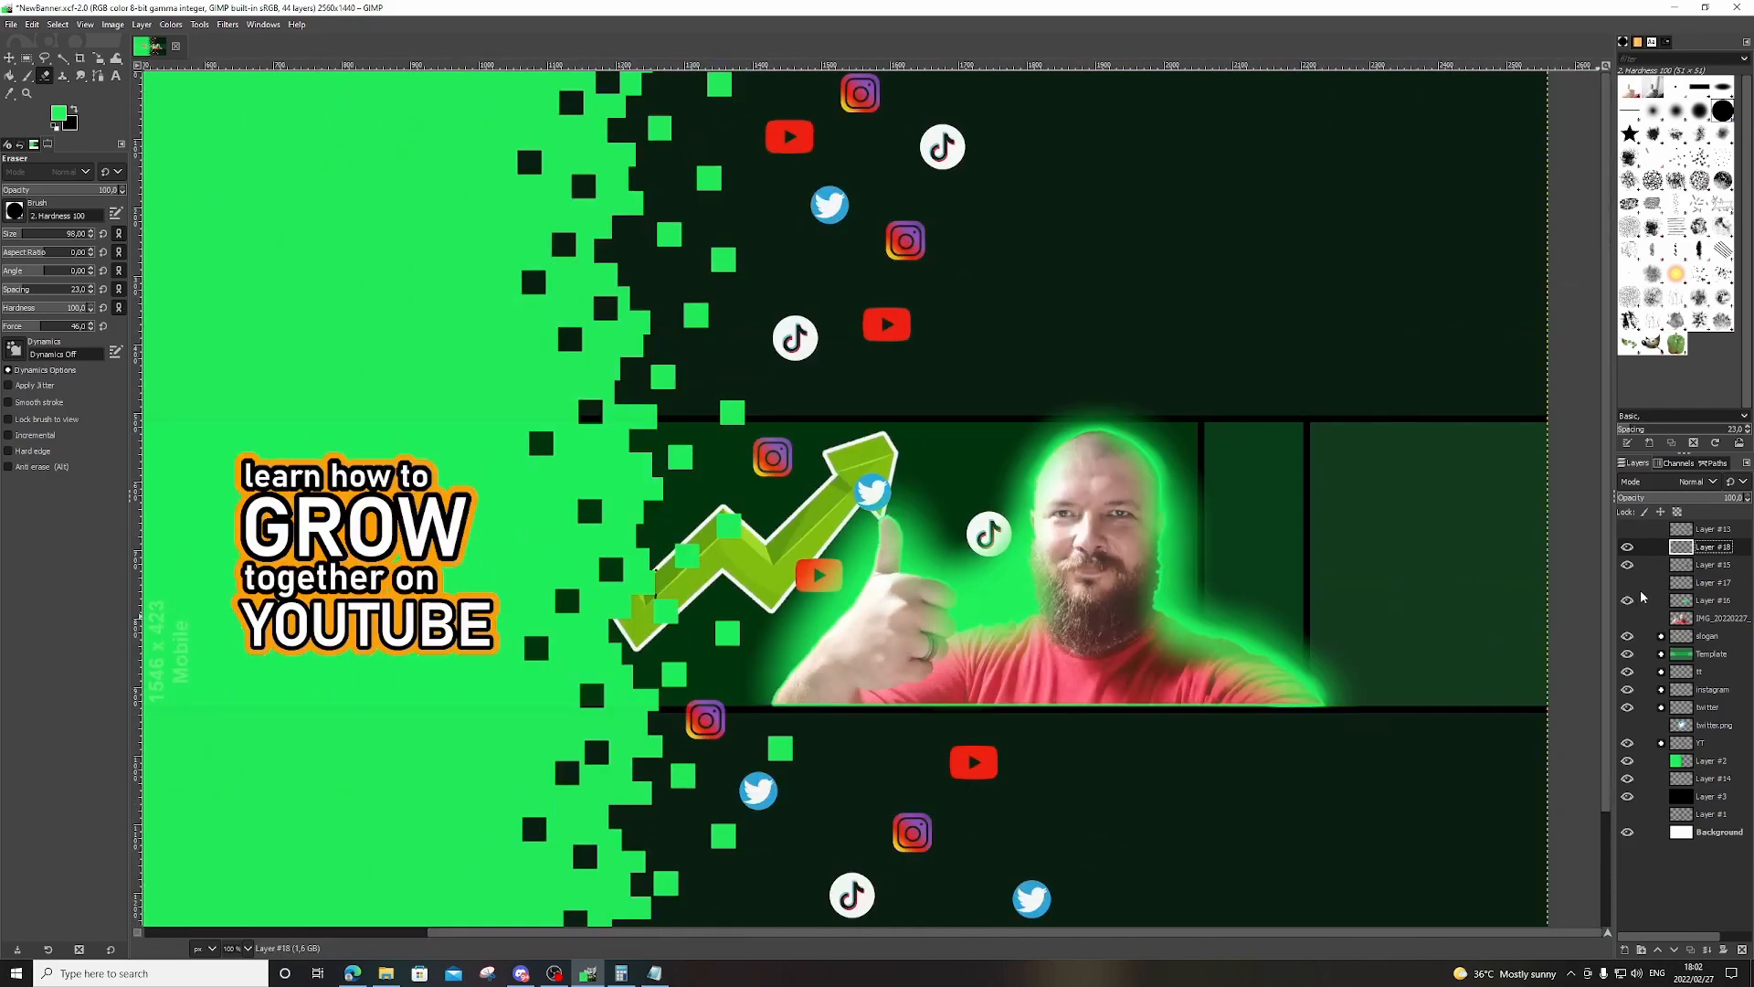
pyautogui.press('p')
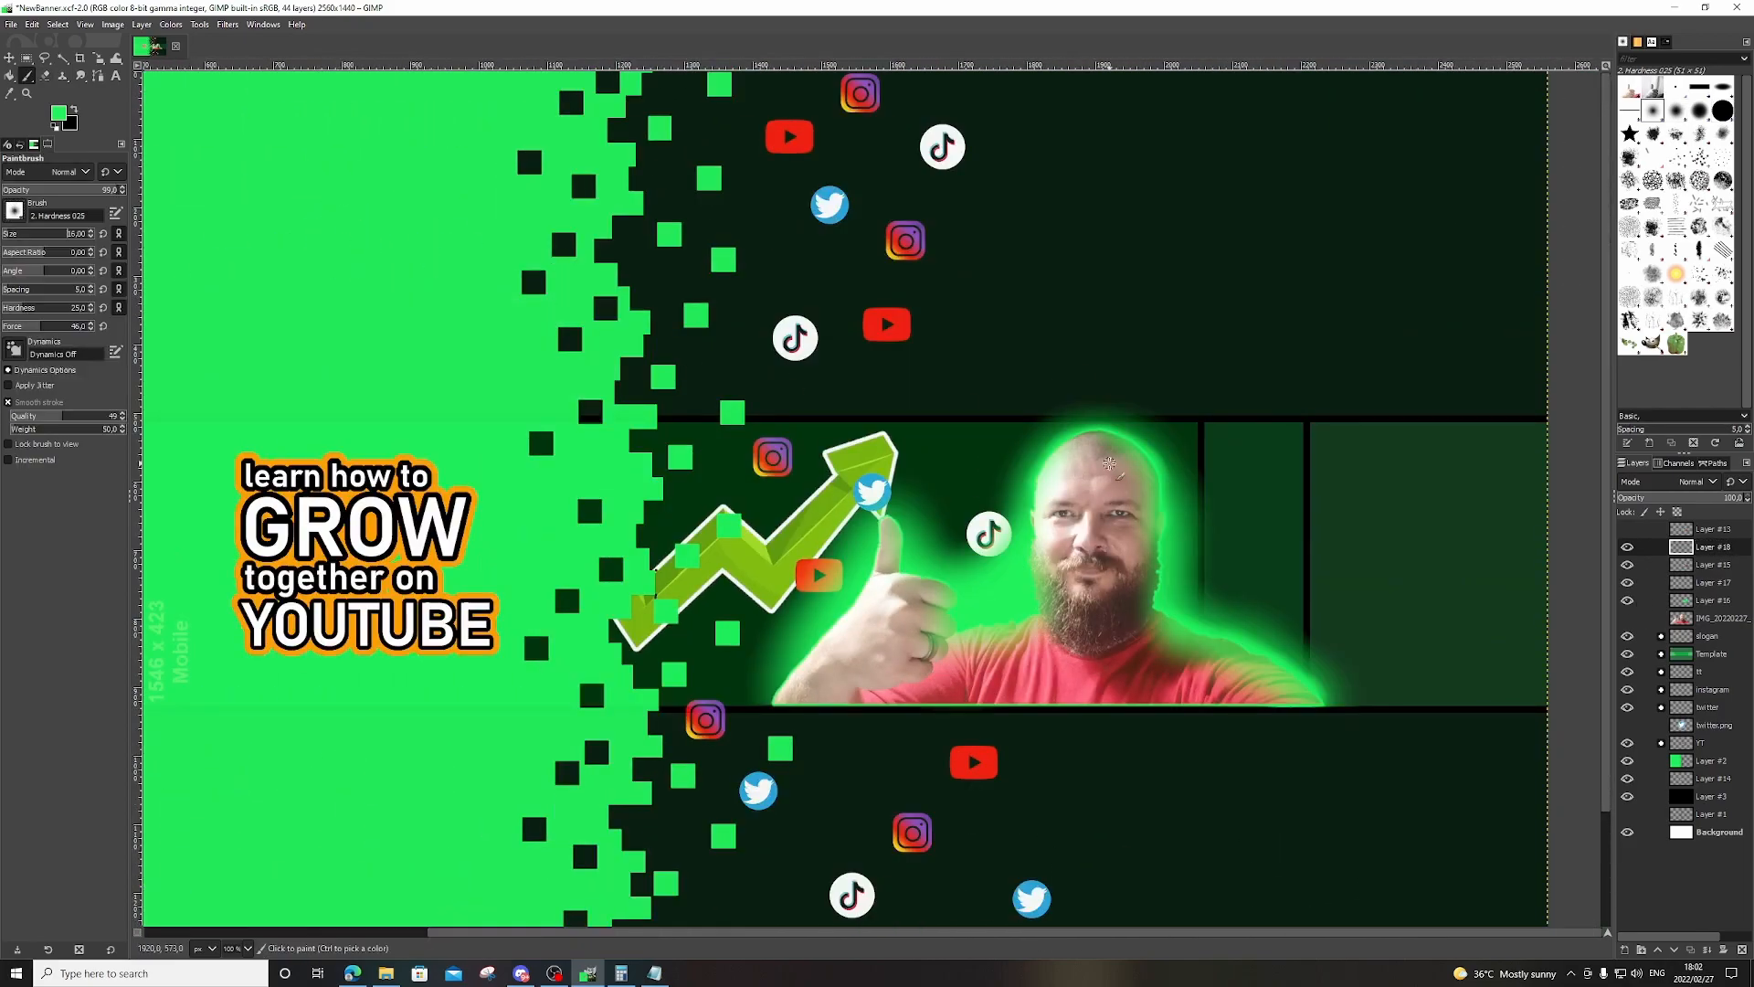
pyautogui.moveTo(16, 313); pyautogui.dragTo(14, 313)
pyautogui.click(25, 326)
pyautogui.scroll(4, 1181, 495)
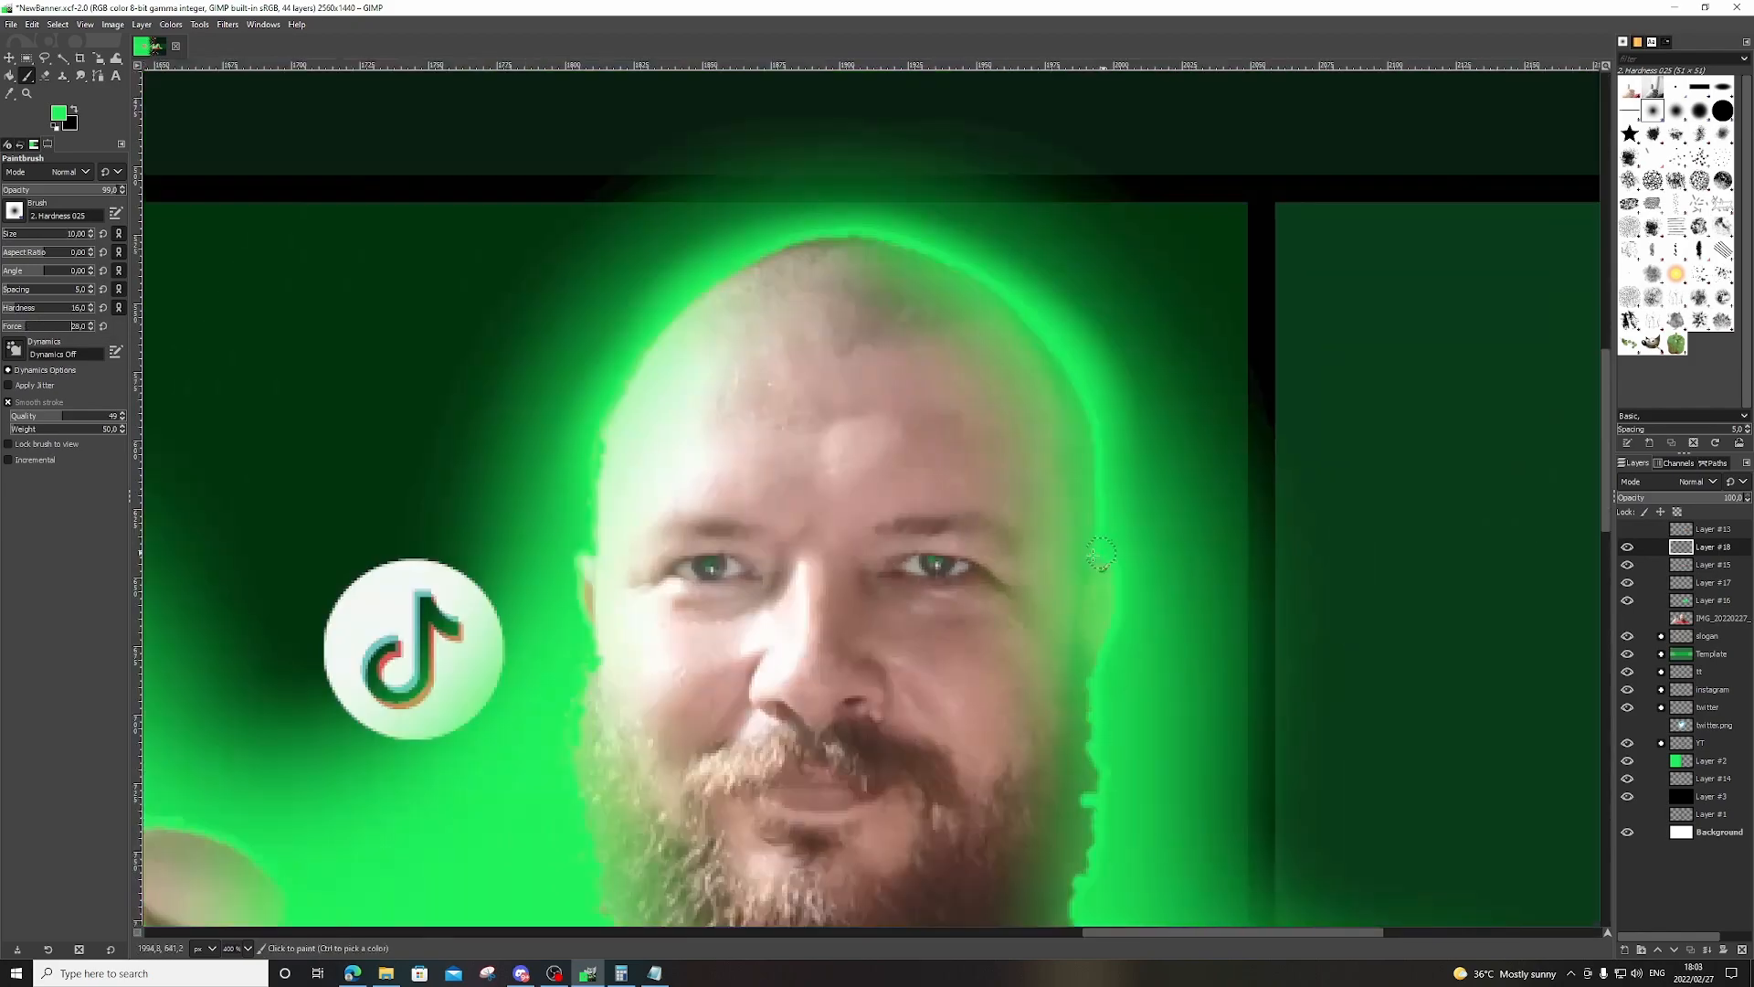
# Toggle the tint layer's visibility to compare, then lower its opacity.
pyautogui.click(1631, 548)
pyautogui.click(1630, 548)
pyautogui.moveTo(1691, 499); pyautogui.dragTo(1663, 501)
pyautogui.scroll(-4, 1179, 590)
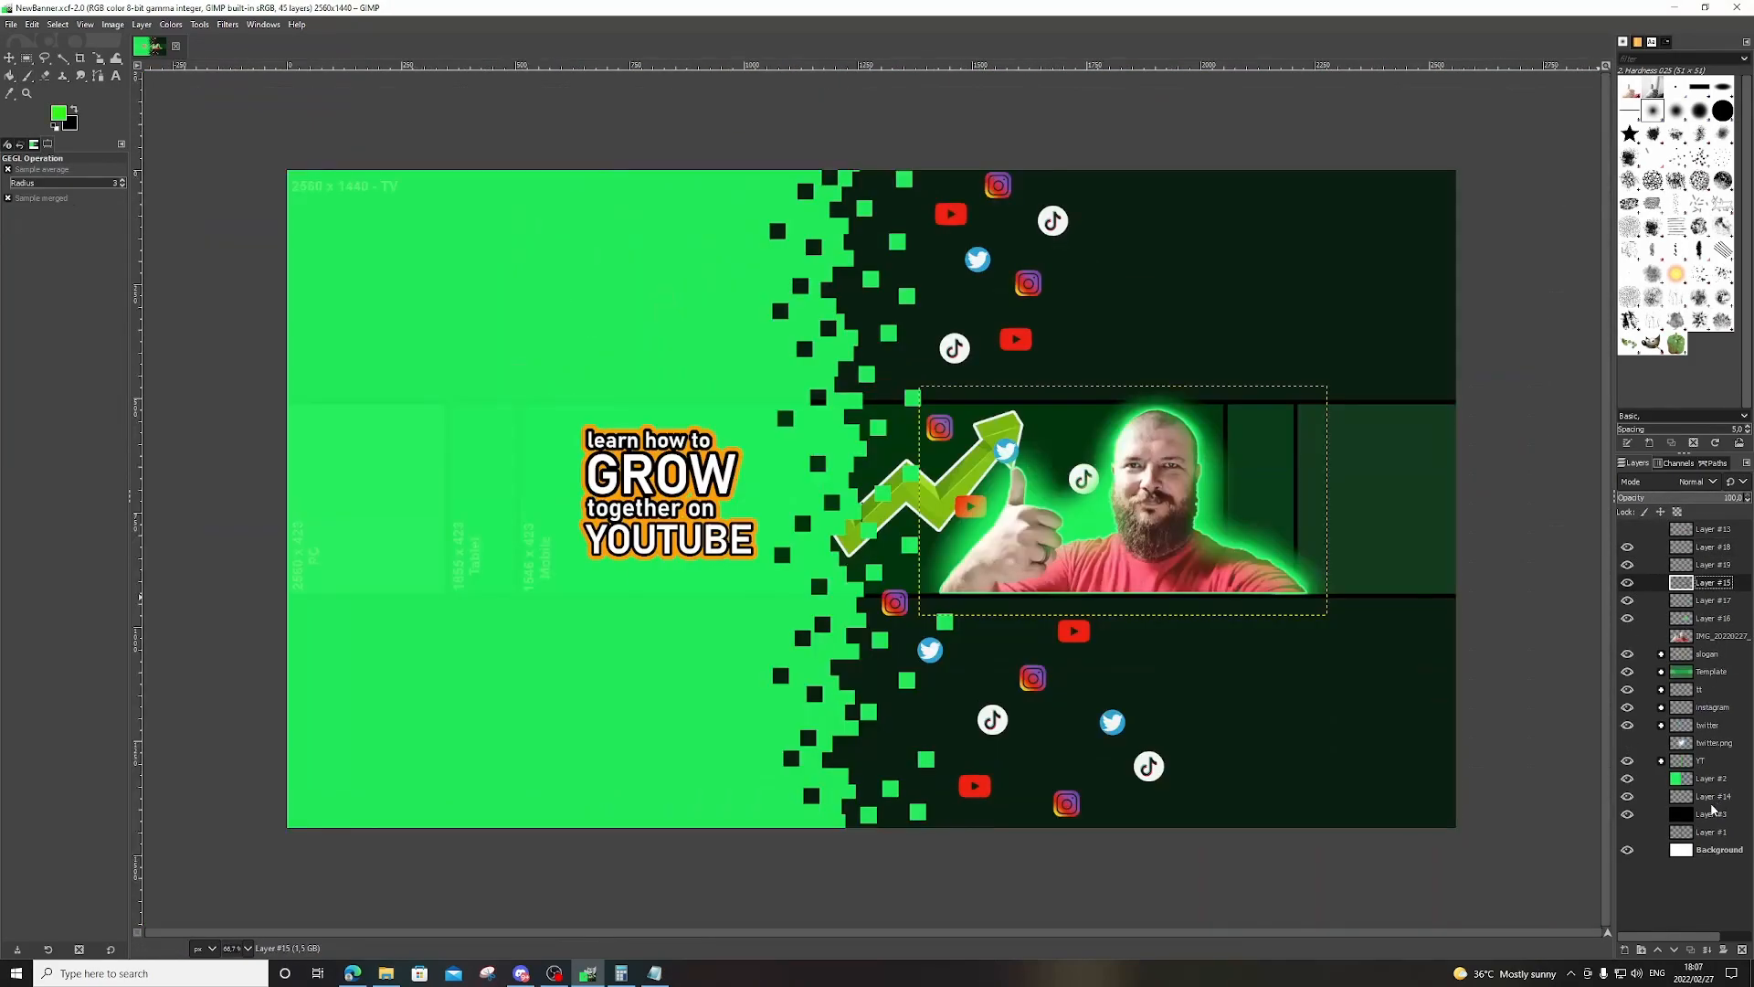
pyautogui.click(227, 25)
pyautogui.click(439, 258)
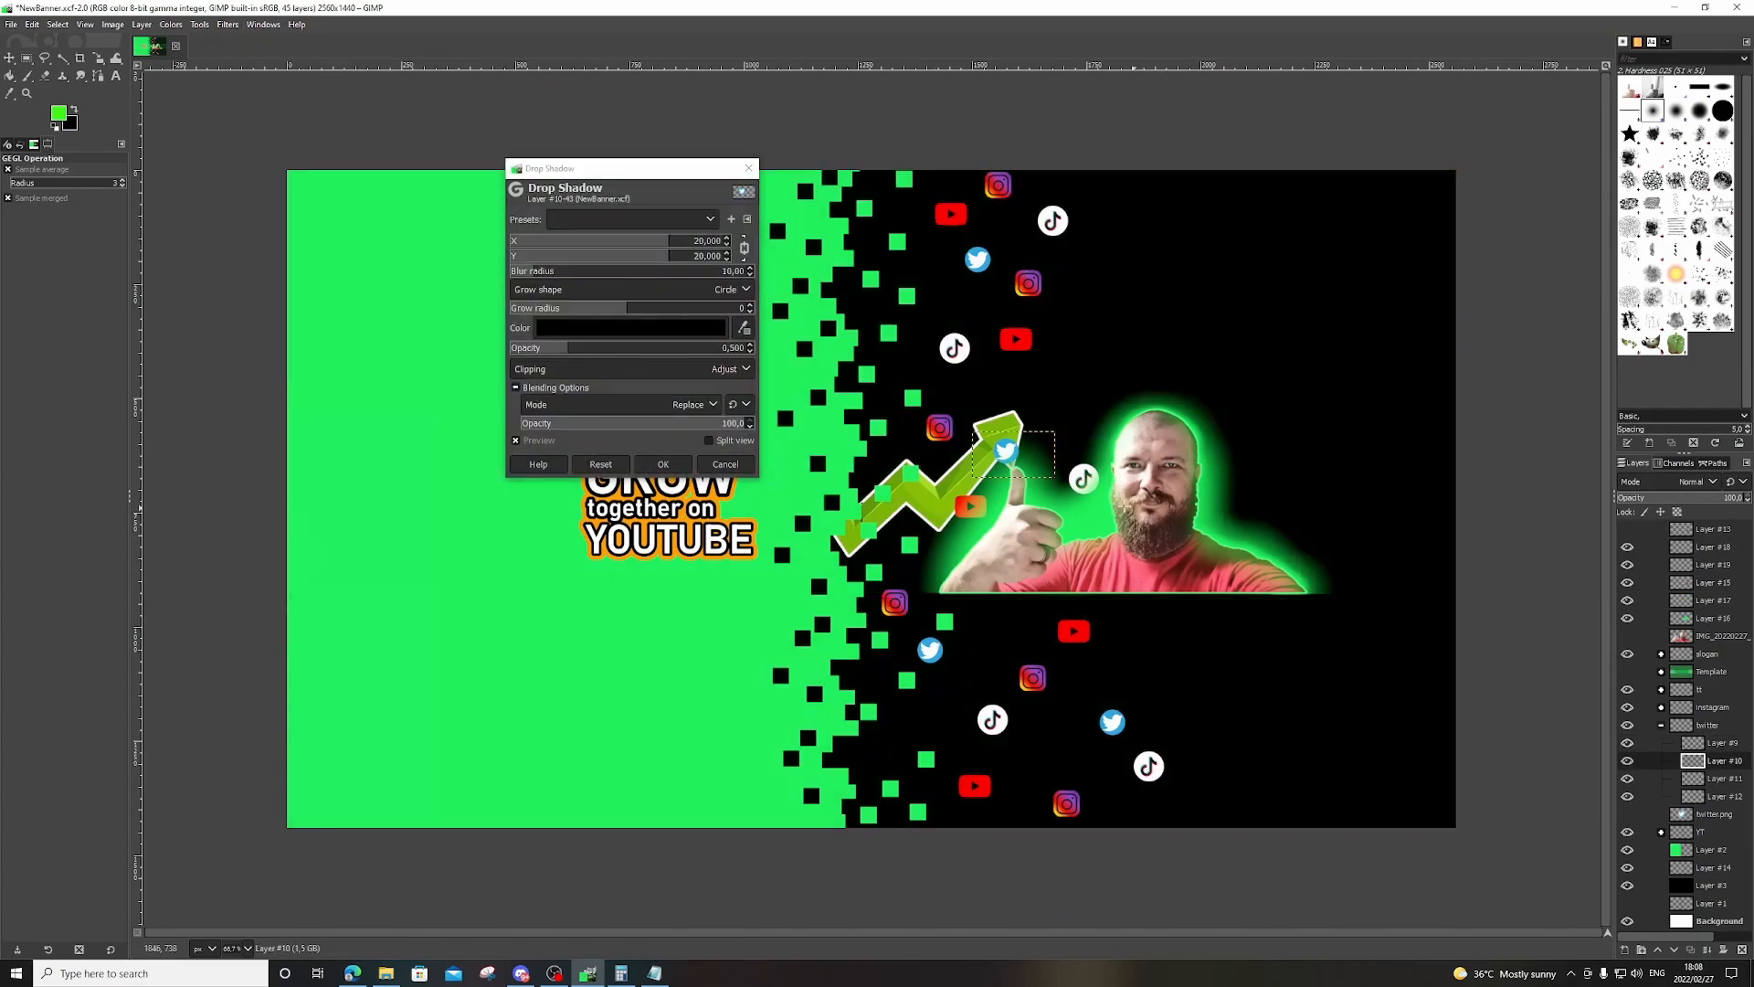
pyautogui.scroll(4, 1010, 457)
pyautogui.click(652, 259)
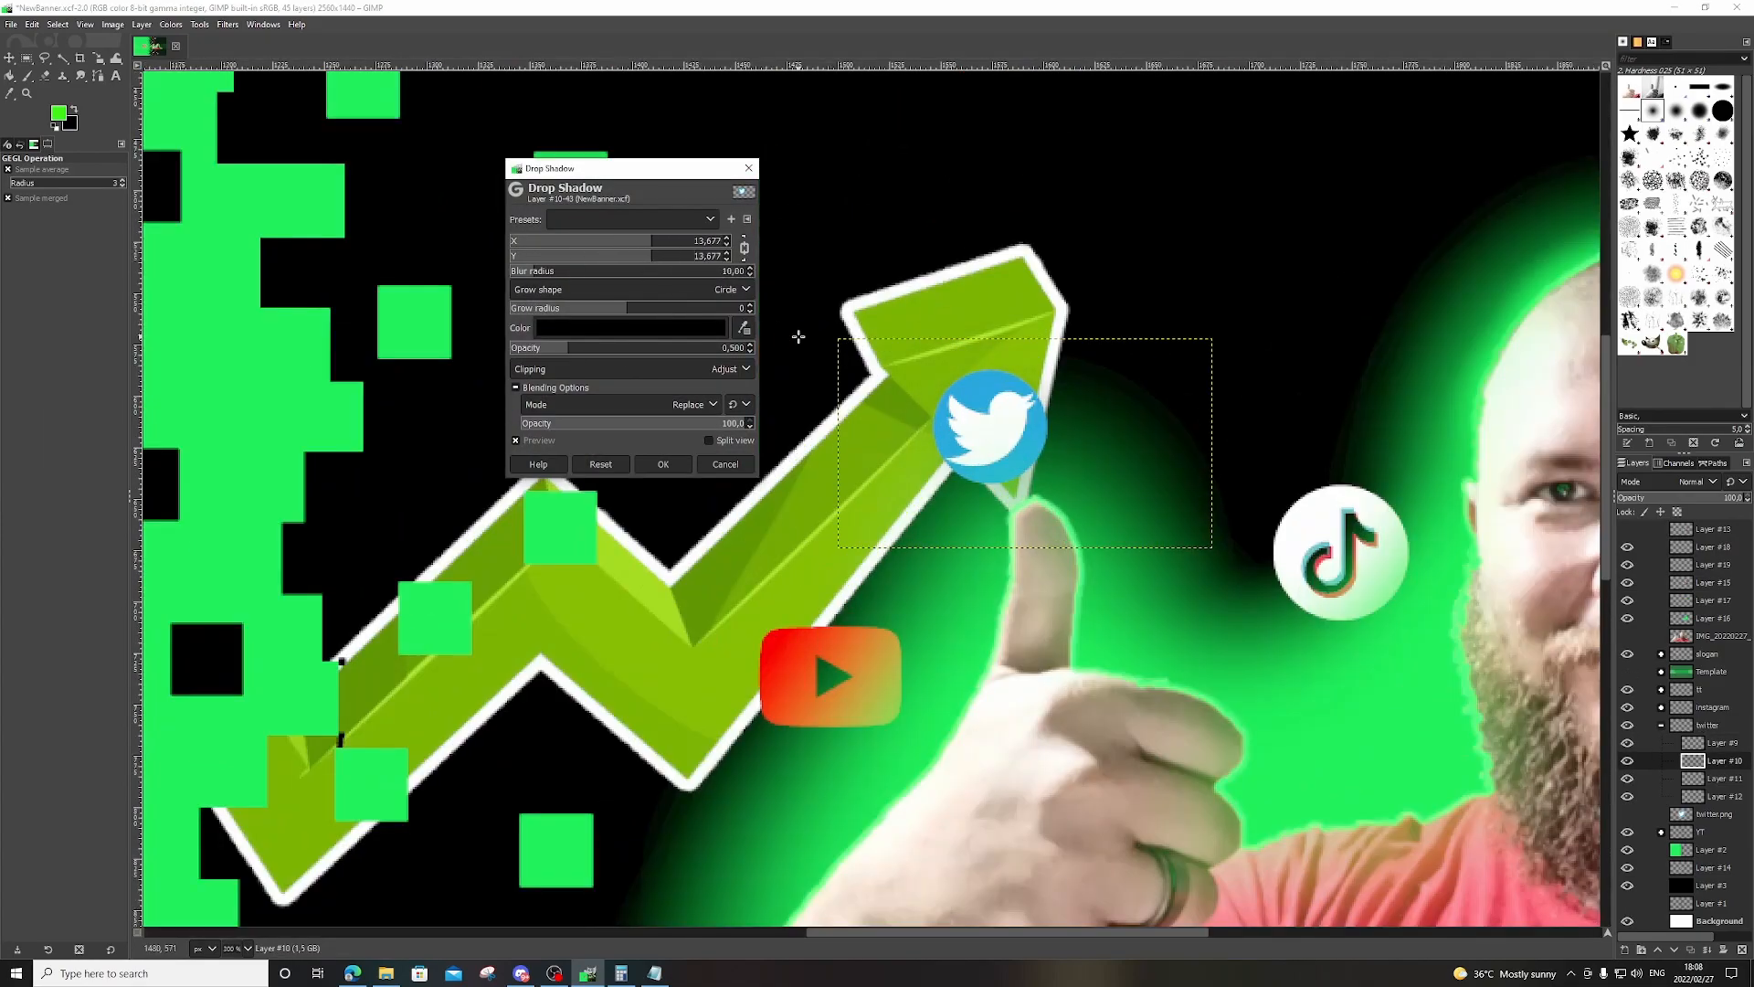
pyautogui.press('Escape')
# Move the Twitter icon away from the arrow's tip and give it a drop shadow with adjusted grow radius, blur and offset.
pyautogui.moveTo(991, 426); pyautogui.dragTo(918, 433)
pyautogui.click(227, 24)
pyautogui.moveTo(310, 165)
pyautogui.click(447, 270)
pyautogui.click(586, 309)
pyautogui.moveTo(590, 310); pyautogui.dragTo(640, 310)
pyautogui.click(517, 273)
pyautogui.click(627, 259)
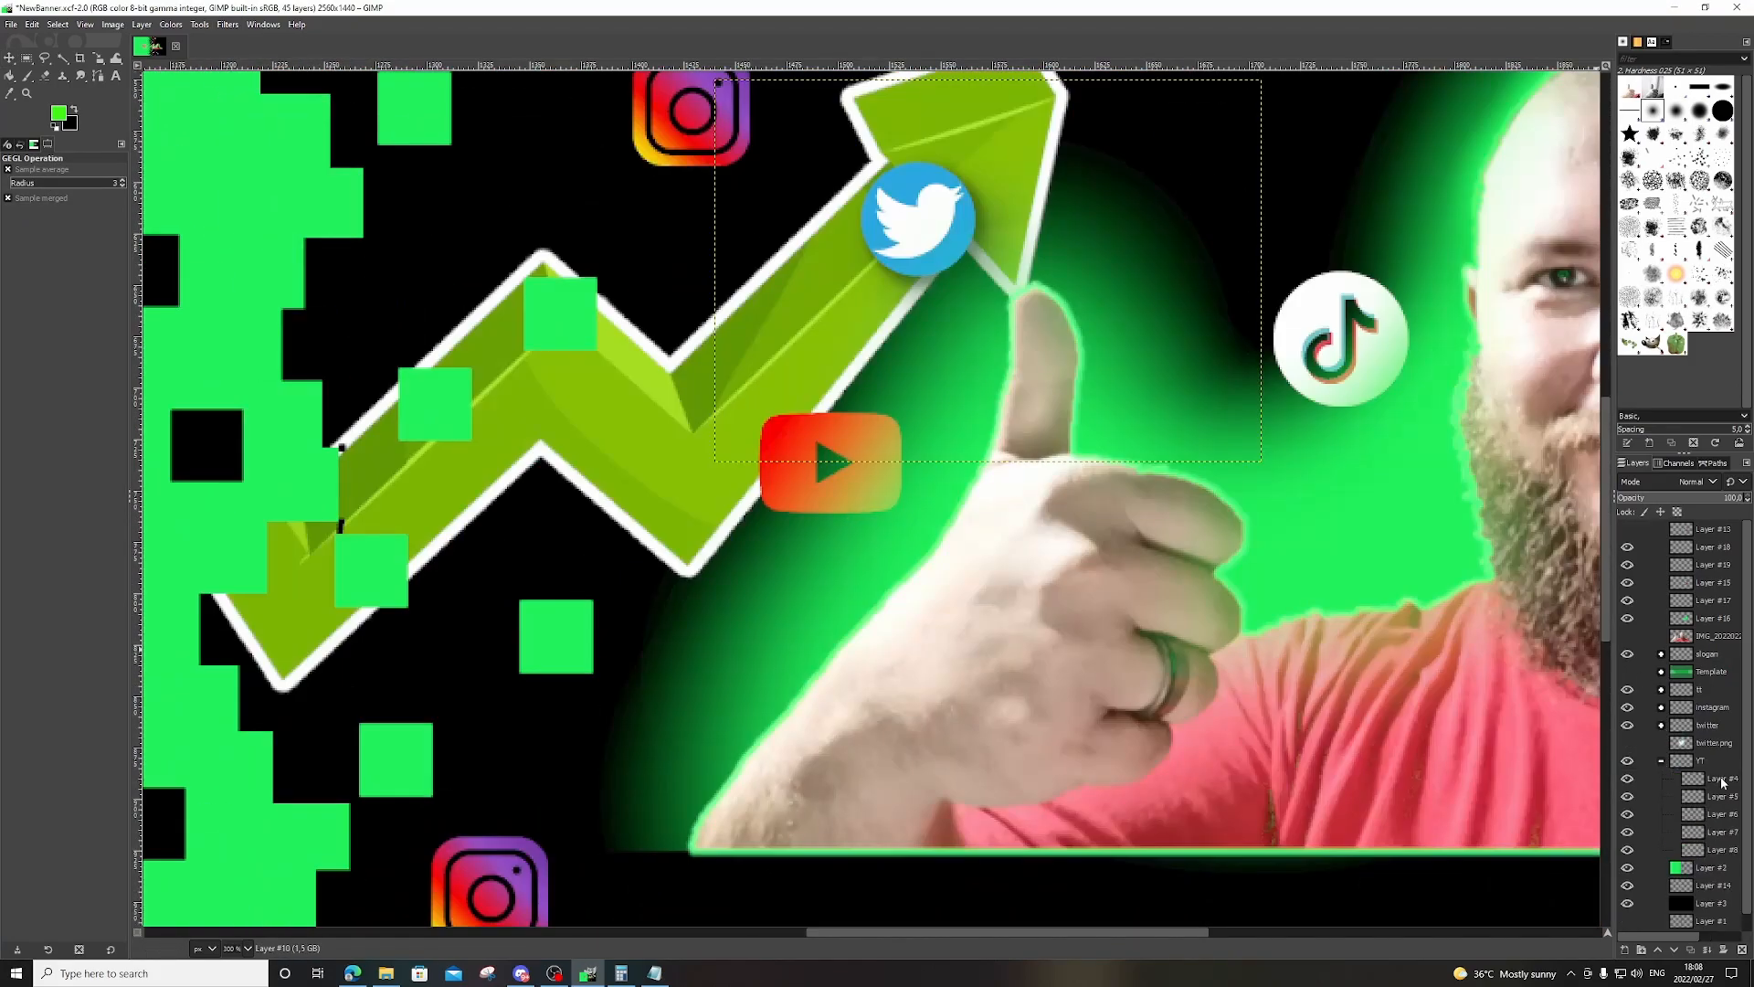
# Select the layer of the YouTube icon beside the arrow and repeat the drop shadow filter on it.
pyautogui.click(1723, 813)
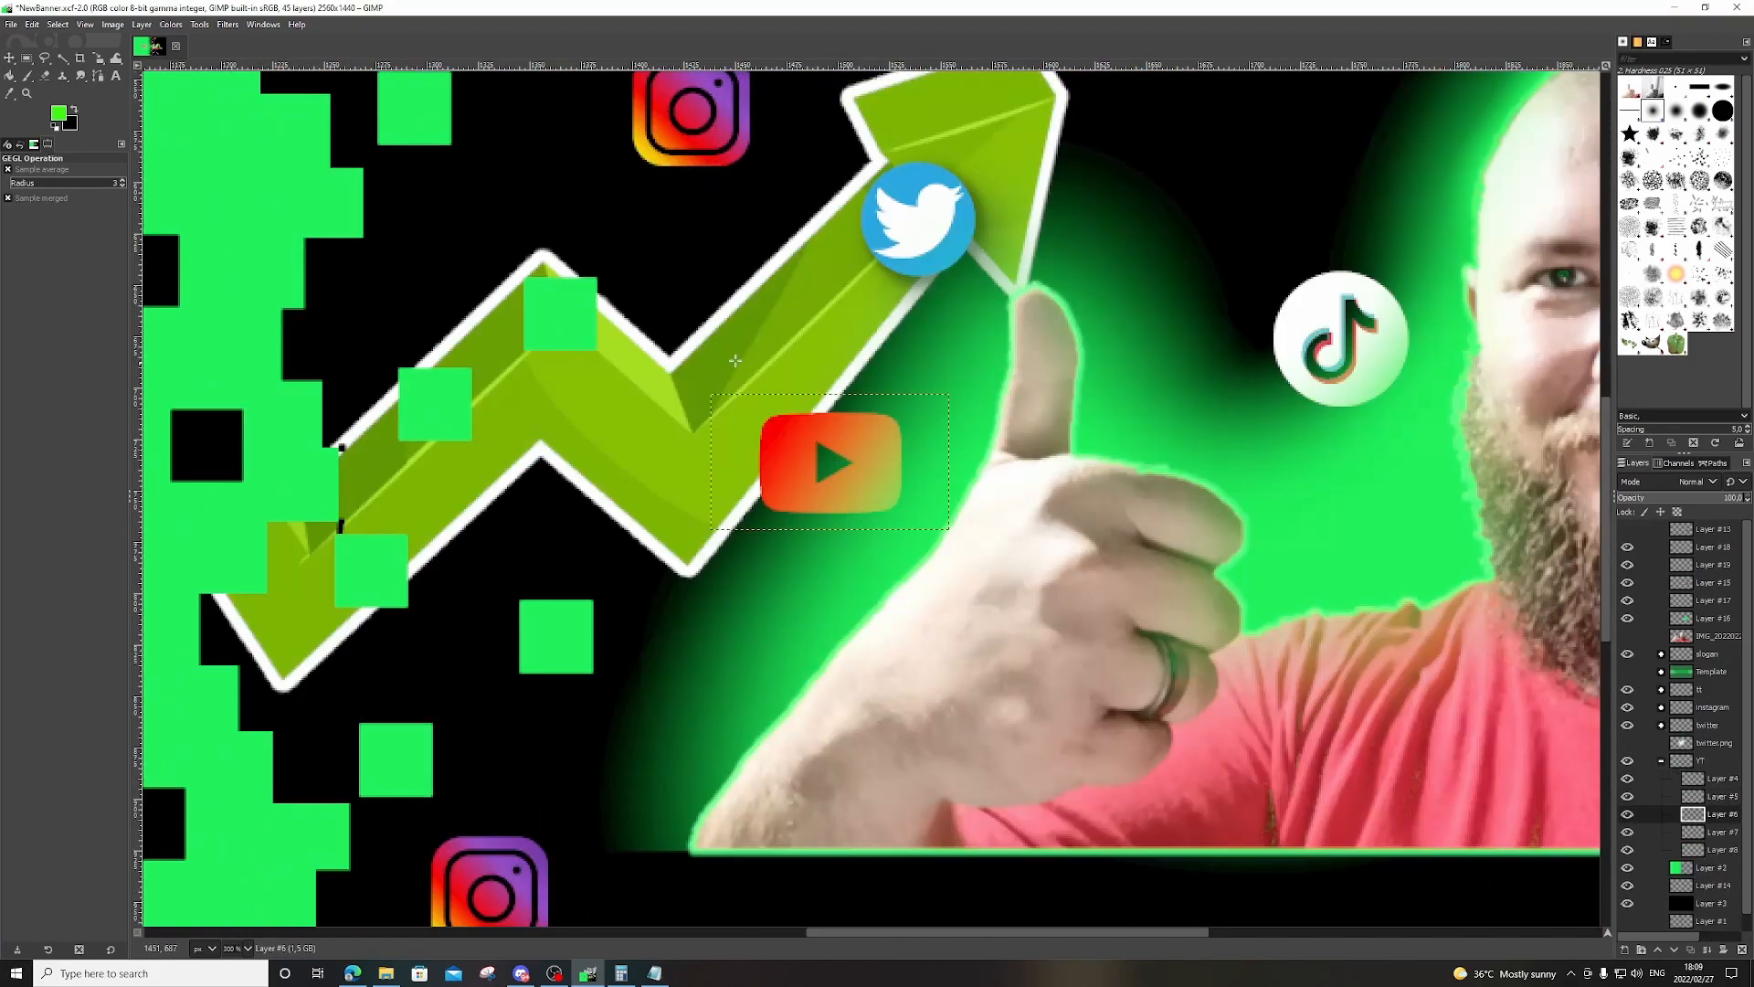
pyautogui.hotkey('ctrl', 'shift', 'f')
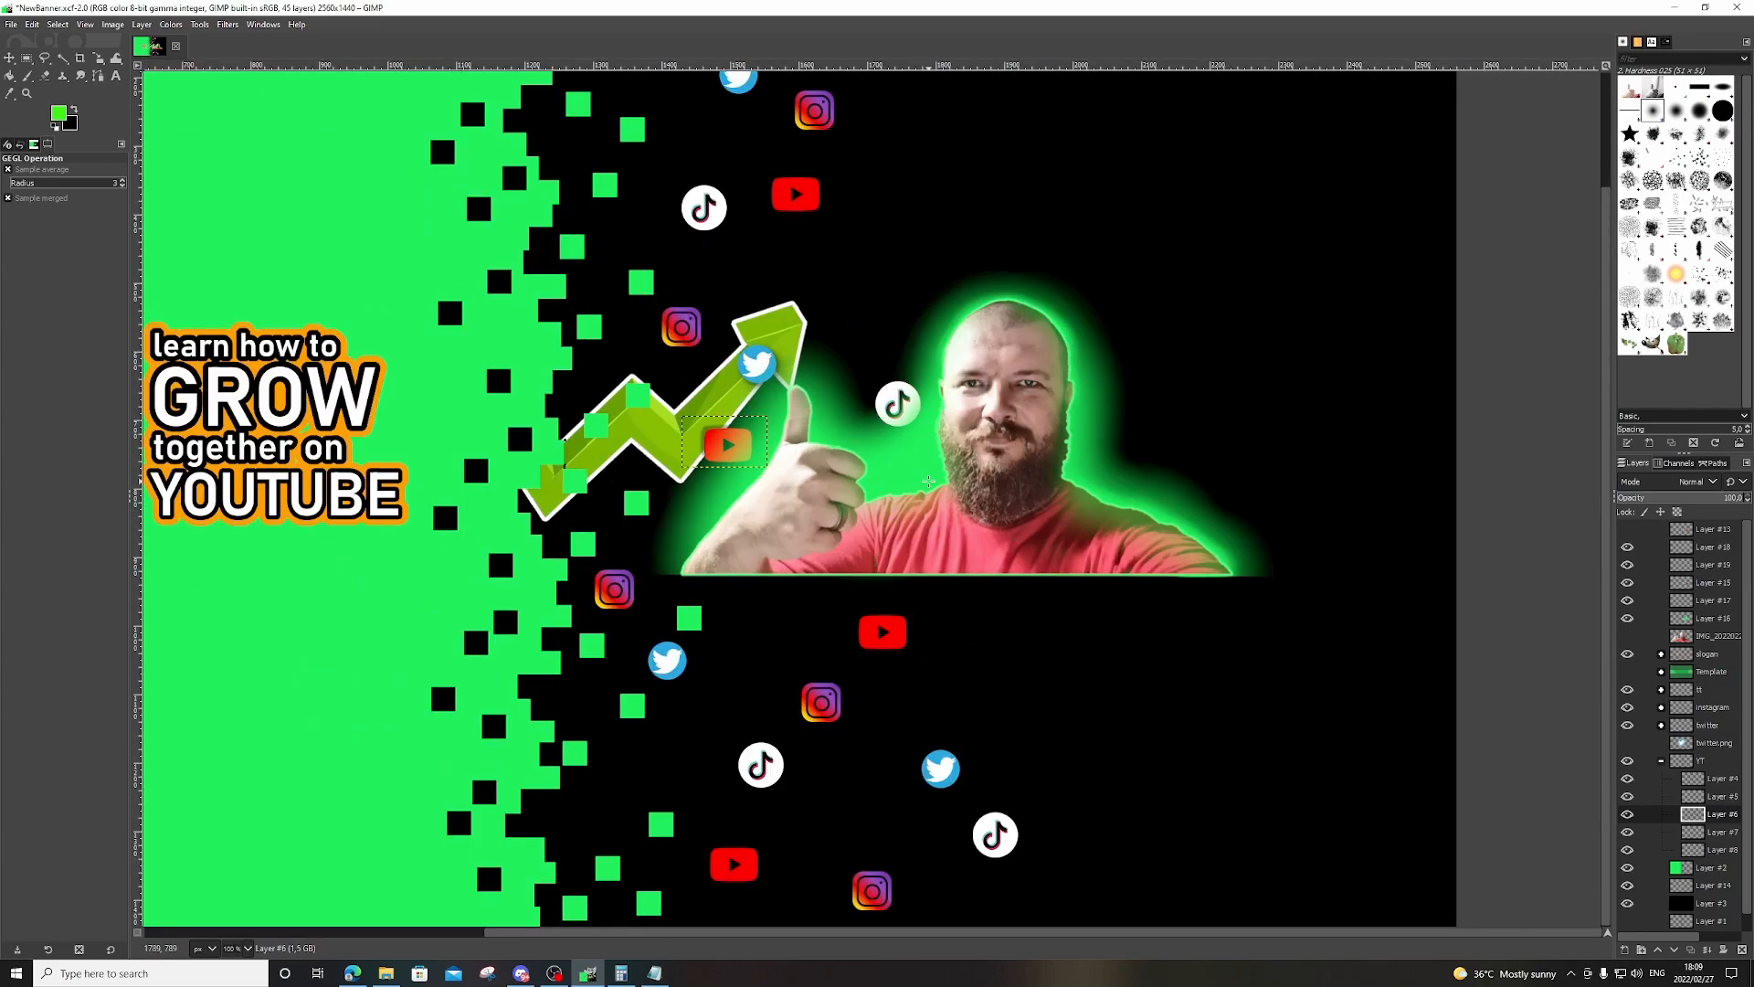
# Give the green pixelated background layer a drop shadow with 6.452 X and Y offset, grow radius -1, opacity 0.564 and a reduced blur.
pyautogui.click(1711, 869)
pyautogui.click(228, 25)
pyautogui.moveTo(265, 168)
pyautogui.click(448, 258)
pyautogui.click(725, 463)
pyautogui.click(228, 25)
pyautogui.click(448, 257)
pyautogui.moveTo(637, 170); pyautogui.dragTo(990, 198)
pyautogui.moveTo(1020, 281); pyautogui.dragTo(1008, 282)
pyautogui.moveTo(883, 297); pyautogui.dragTo(869, 297)
pyautogui.moveTo(963, 282); pyautogui.dragTo(971, 323)
pyautogui.click(928, 373)
pyautogui.click(874, 299)
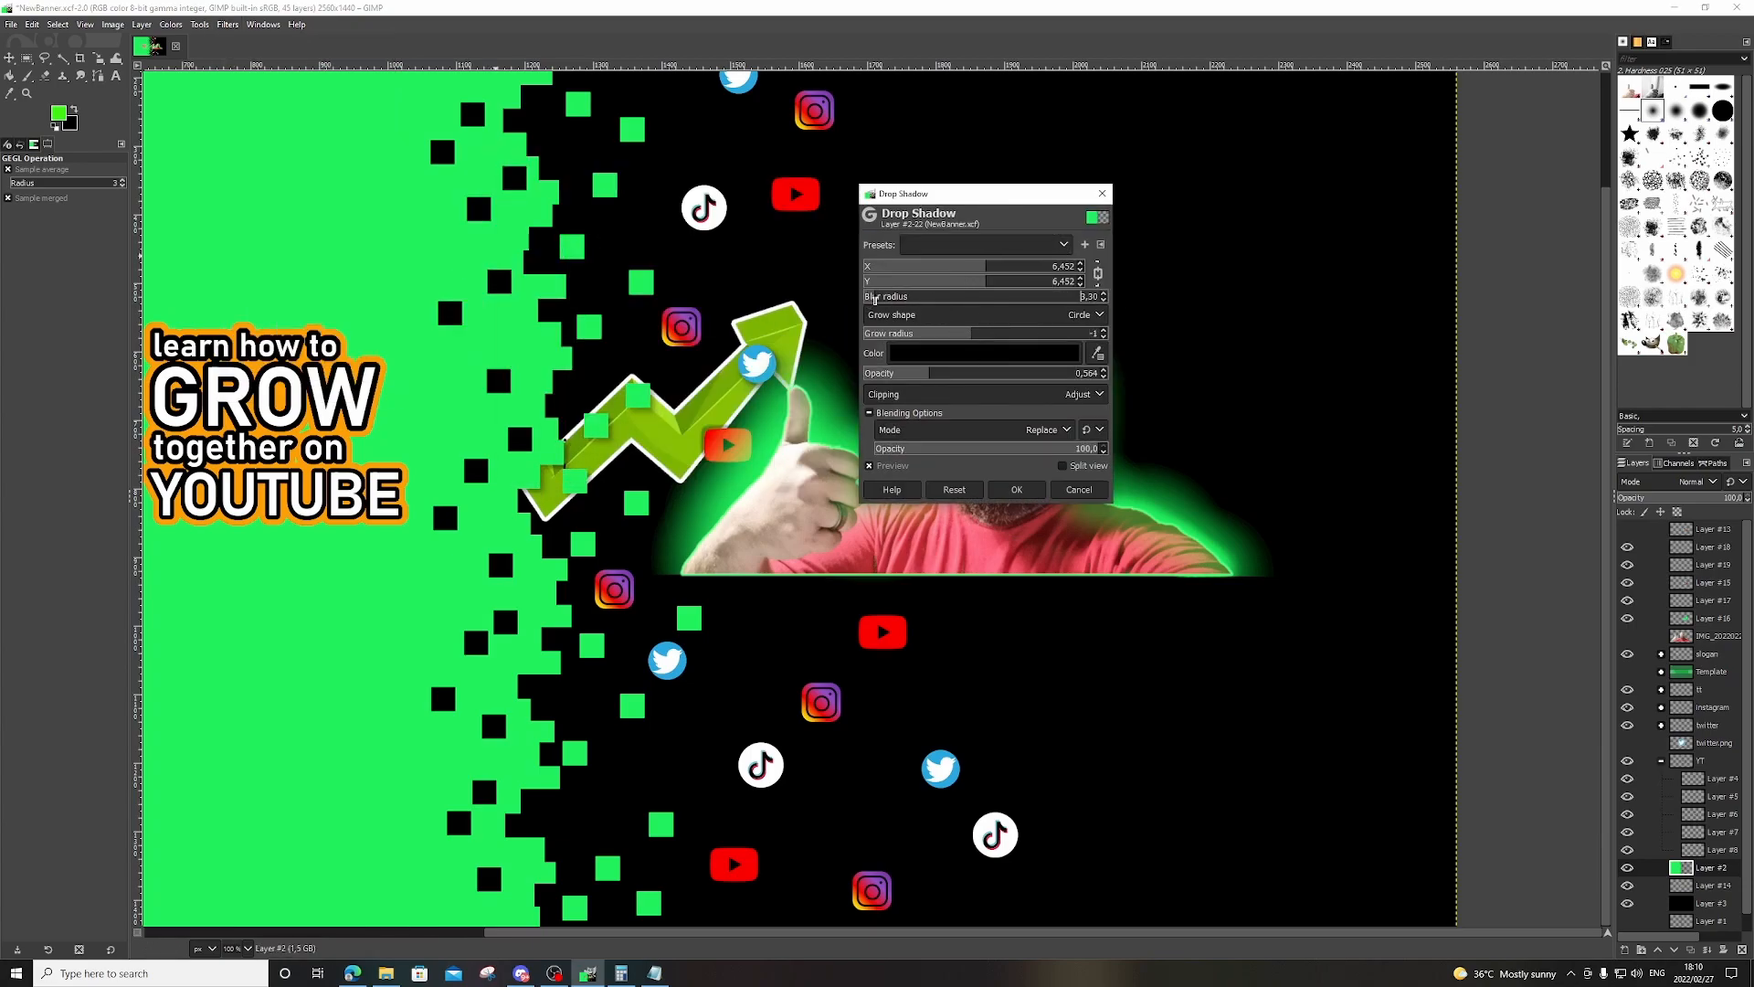
pyautogui.click(1026, 492)
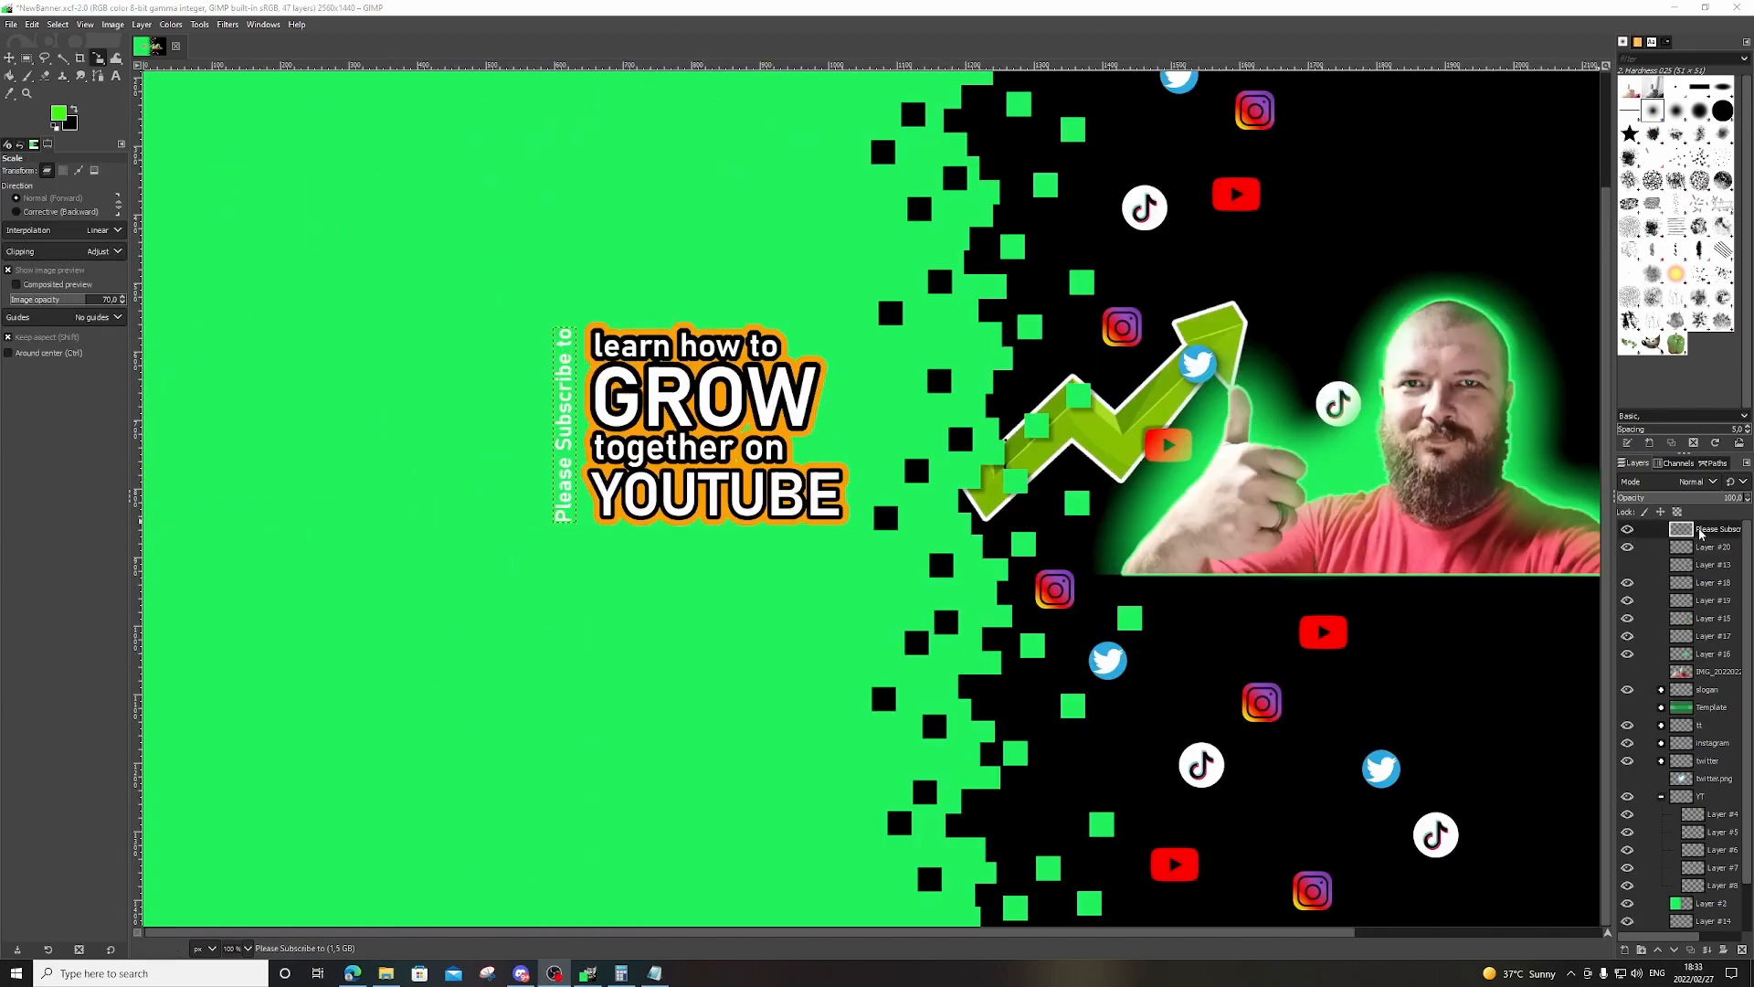
# Start a drop shadow on the vertical "Please Subscribe to" text and set the shadow colour to red.
pyautogui.click(228, 25)
pyautogui.moveTo(260, 161)
pyautogui.click(443, 270)
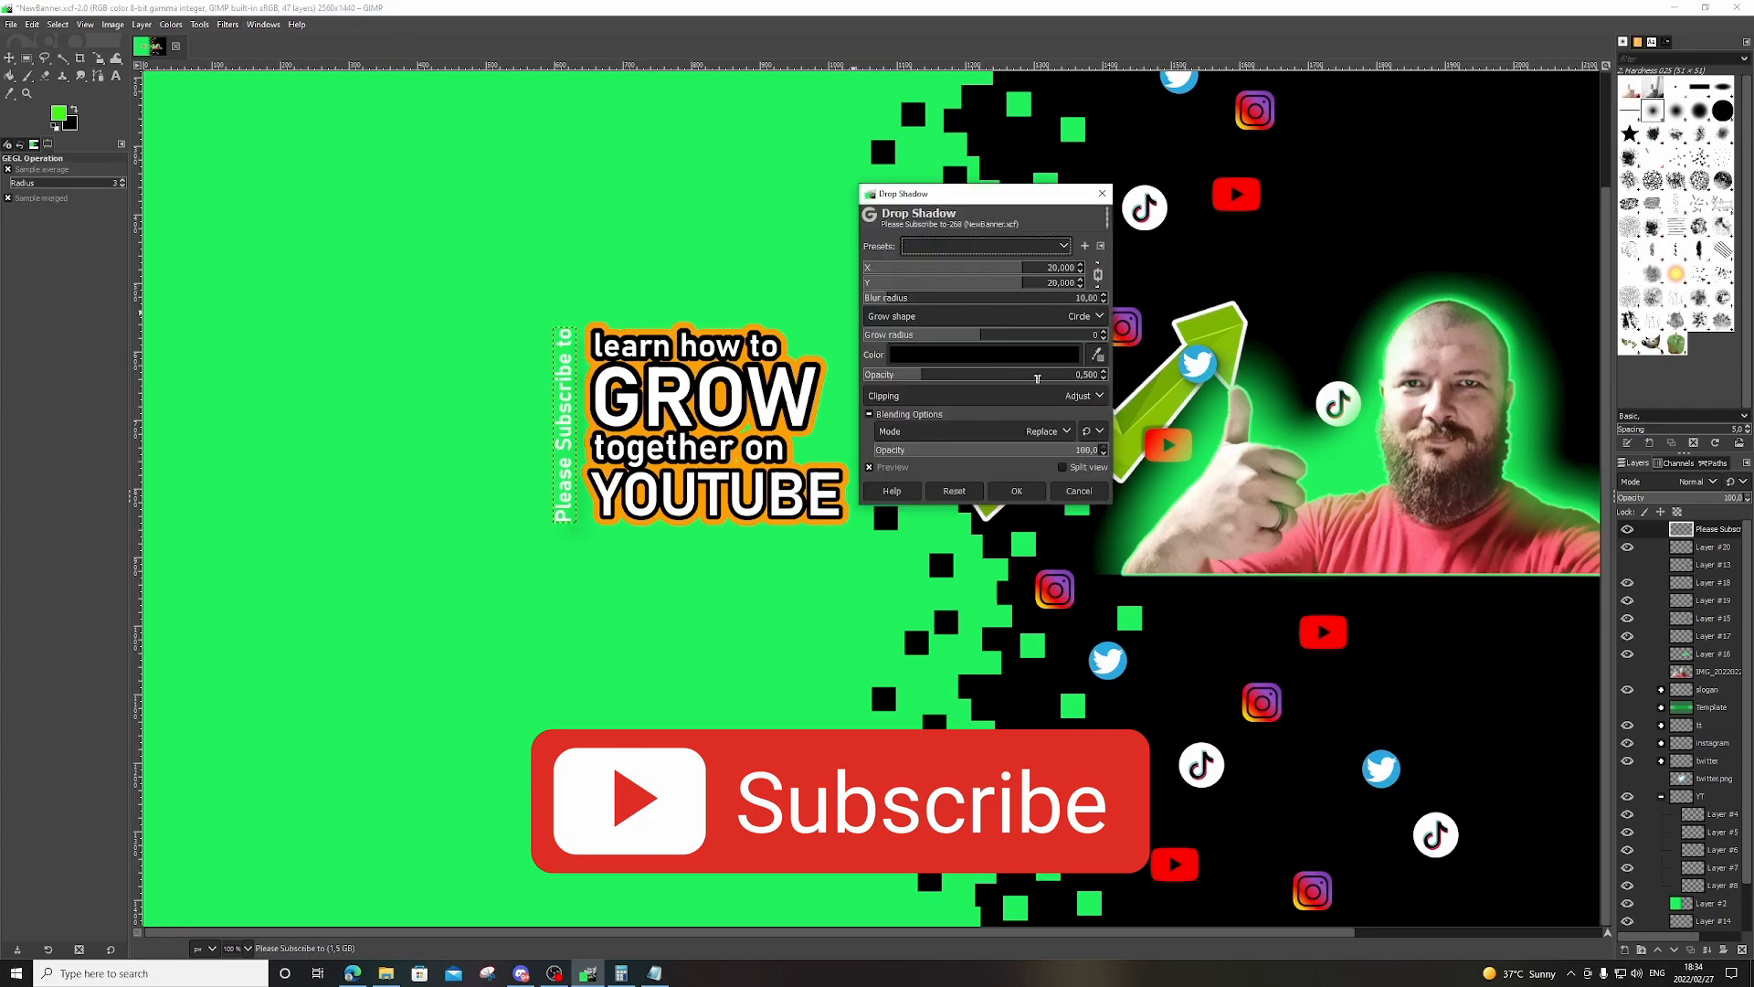
pyautogui.click(1014, 356)
pyautogui.click(1038, 454)
pyautogui.click(1052, 486)
# Apply the red shadow with 0.774 X and Y offset, blur radius 8, a larger grow radius and stronger opacity.
pyautogui.moveTo(892, 301); pyautogui.dragTo(862, 301)
pyautogui.moveTo(981, 336); pyautogui.dragTo(994, 337)
pyautogui.moveTo(1023, 269); pyautogui.dragTo(971, 269)
pyautogui.moveTo(987, 376); pyautogui.dragTo(1089, 378)
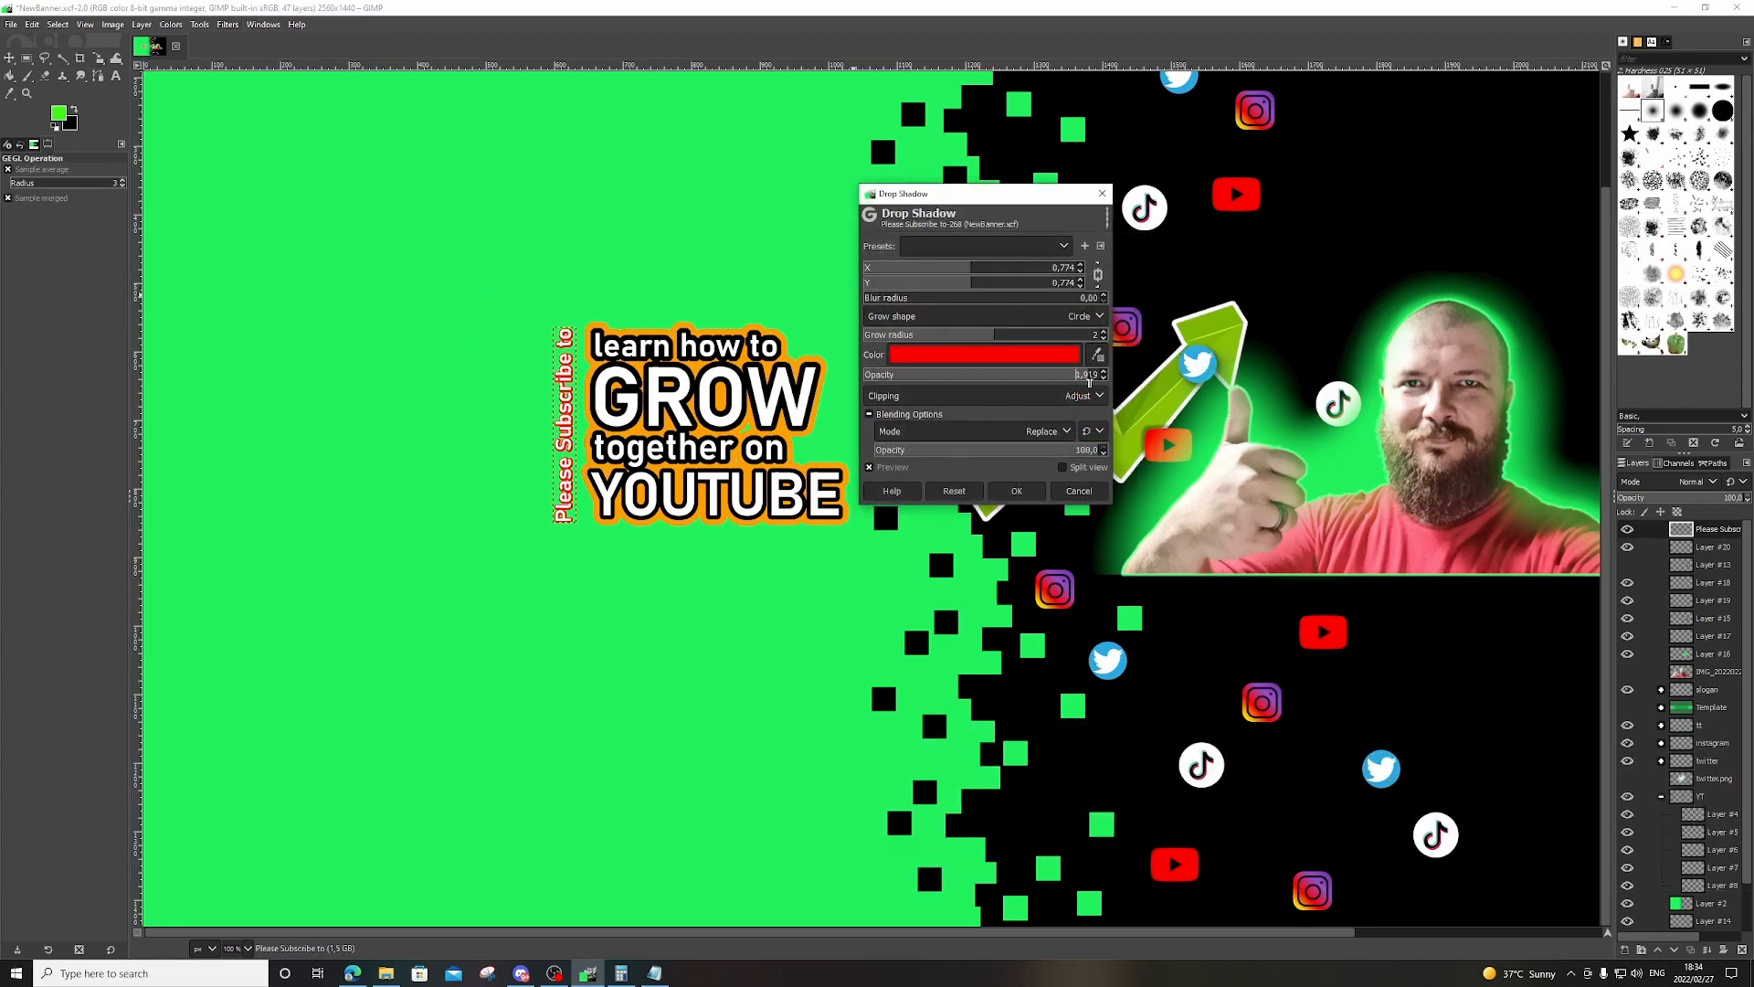
pyautogui.moveTo(996, 335); pyautogui.dragTo(1008, 335)
pyautogui.click(1016, 490)
# Nudge the vertical "Please Subscribe to" text slightly closer to the slogan.
pyautogui.press('m')
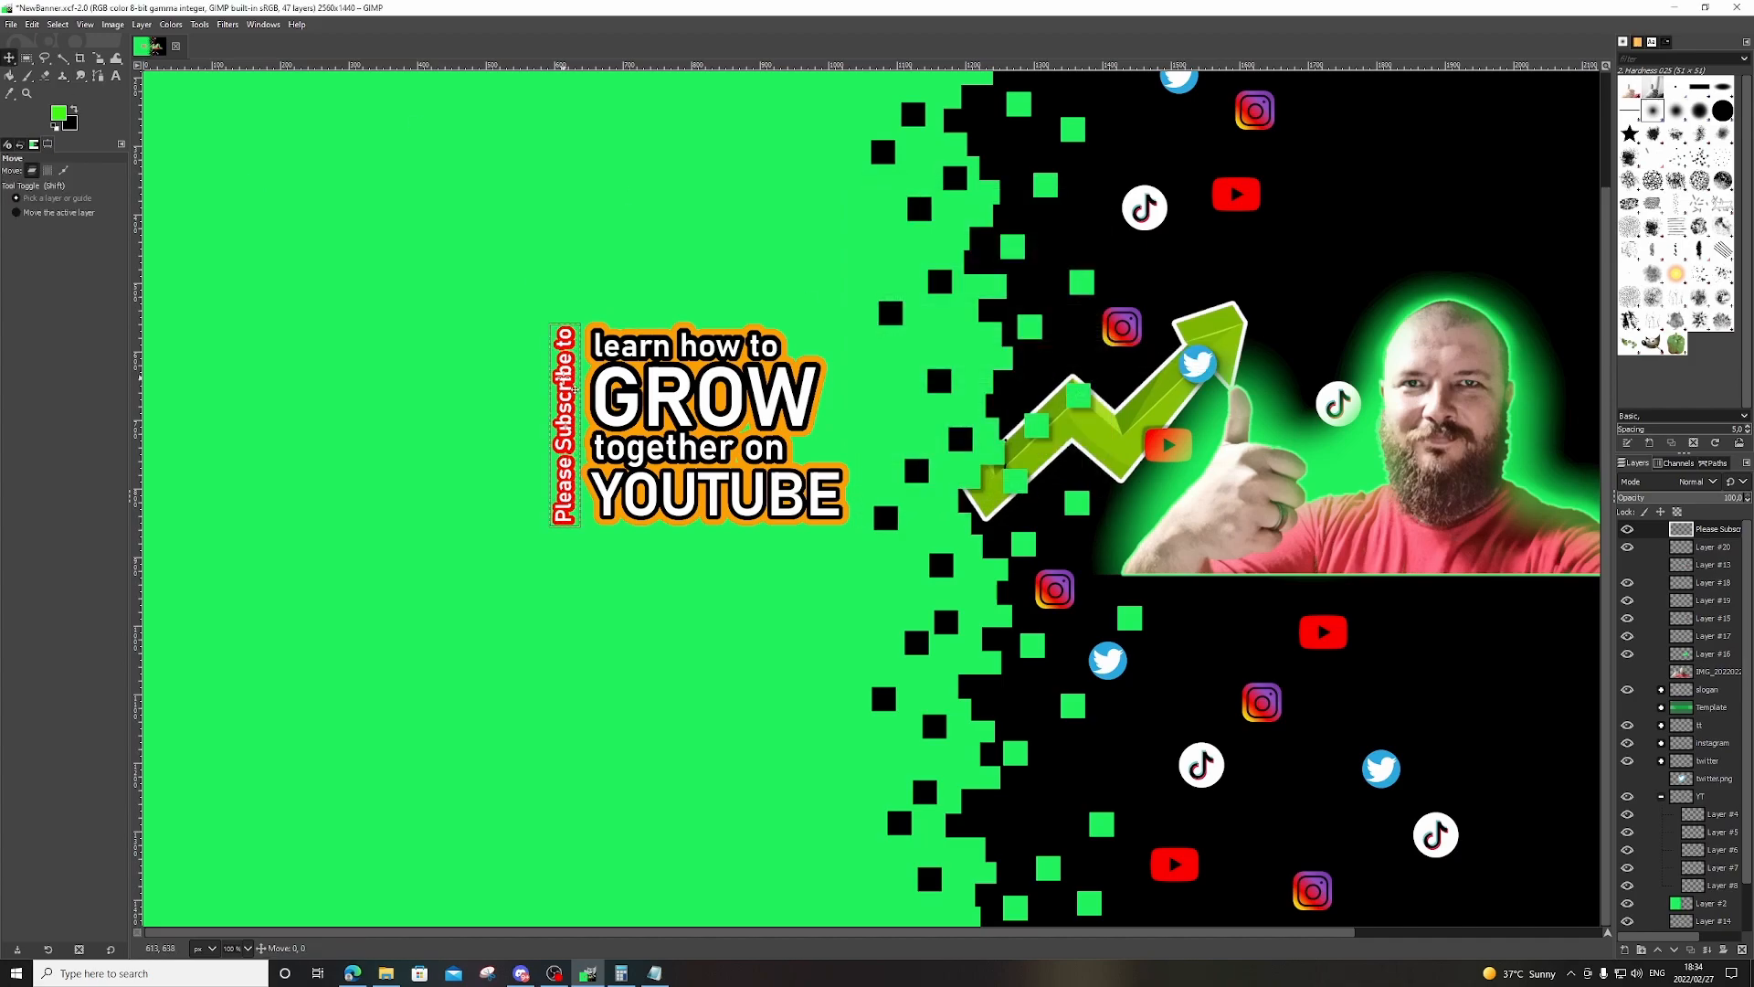
pyautogui.moveTo(568, 378); pyautogui.dragTo(567, 377)
# Save the banner project and export it again over NewBanner.png.
pyautogui.click(11, 24)
pyautogui.click(78, 149)
pyautogui.click(11, 24)
pyautogui.click(55, 220)
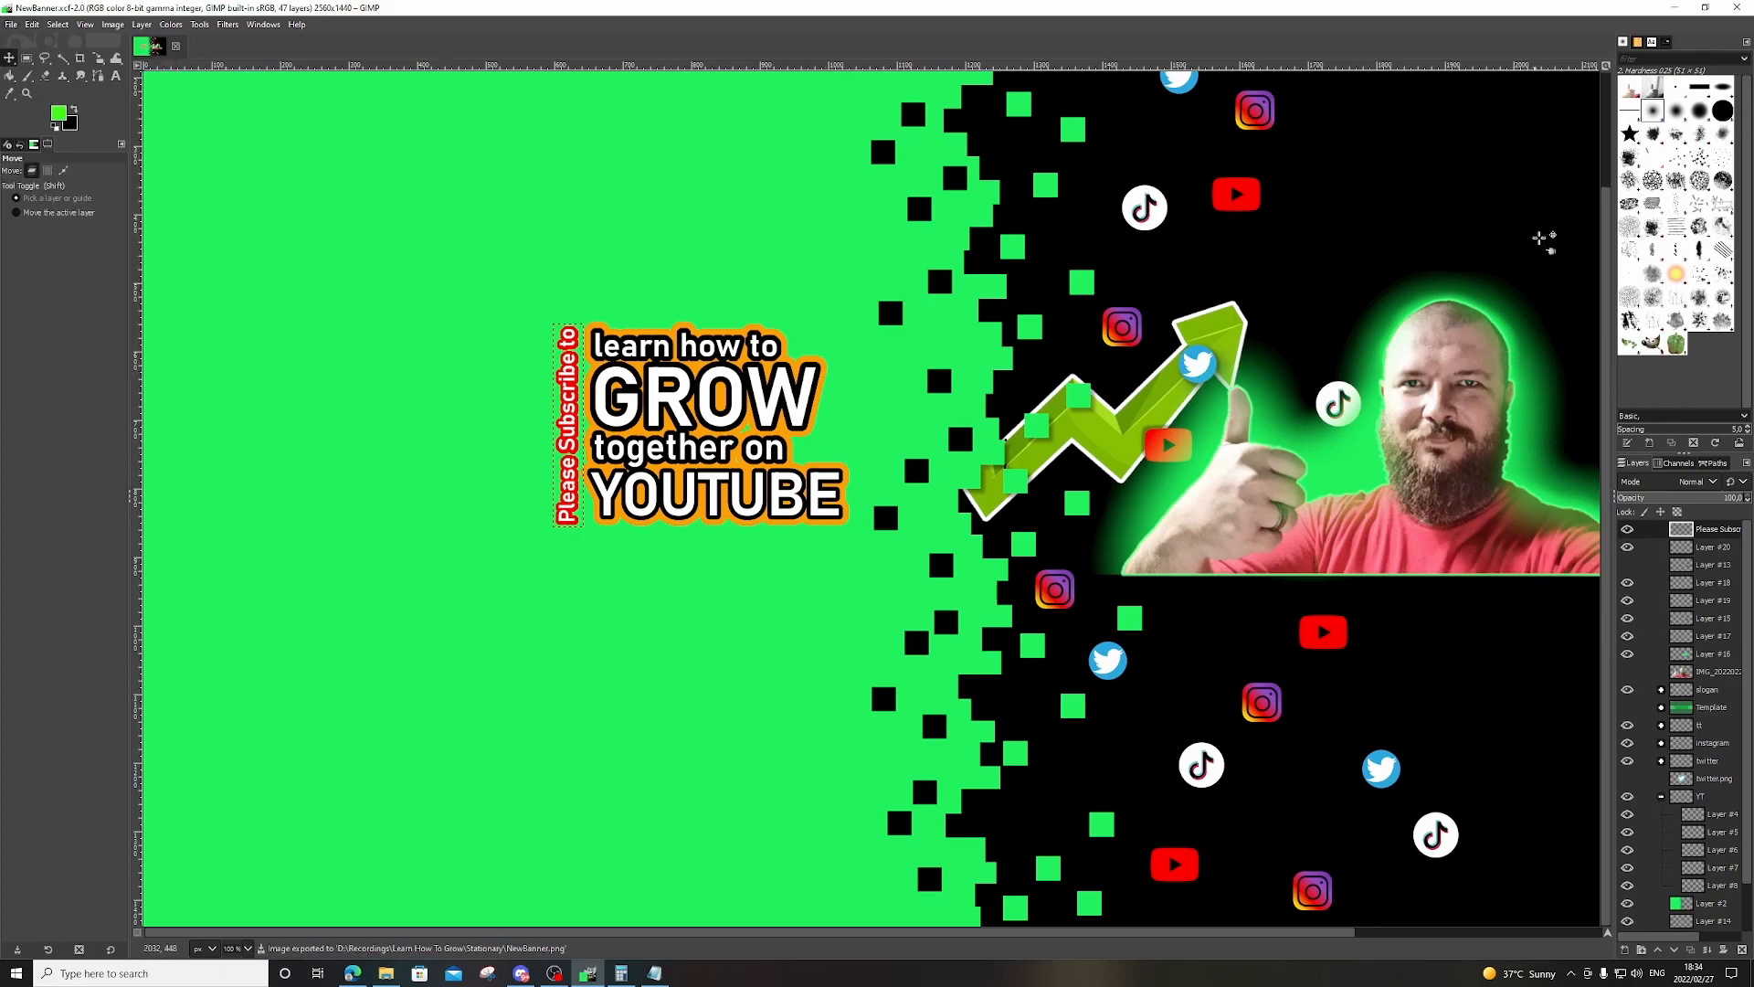
# Switch to the YouTube Studio branding page in the browser and choose the updated banner file as the new banner image.
pyautogui.click(1677, 9)
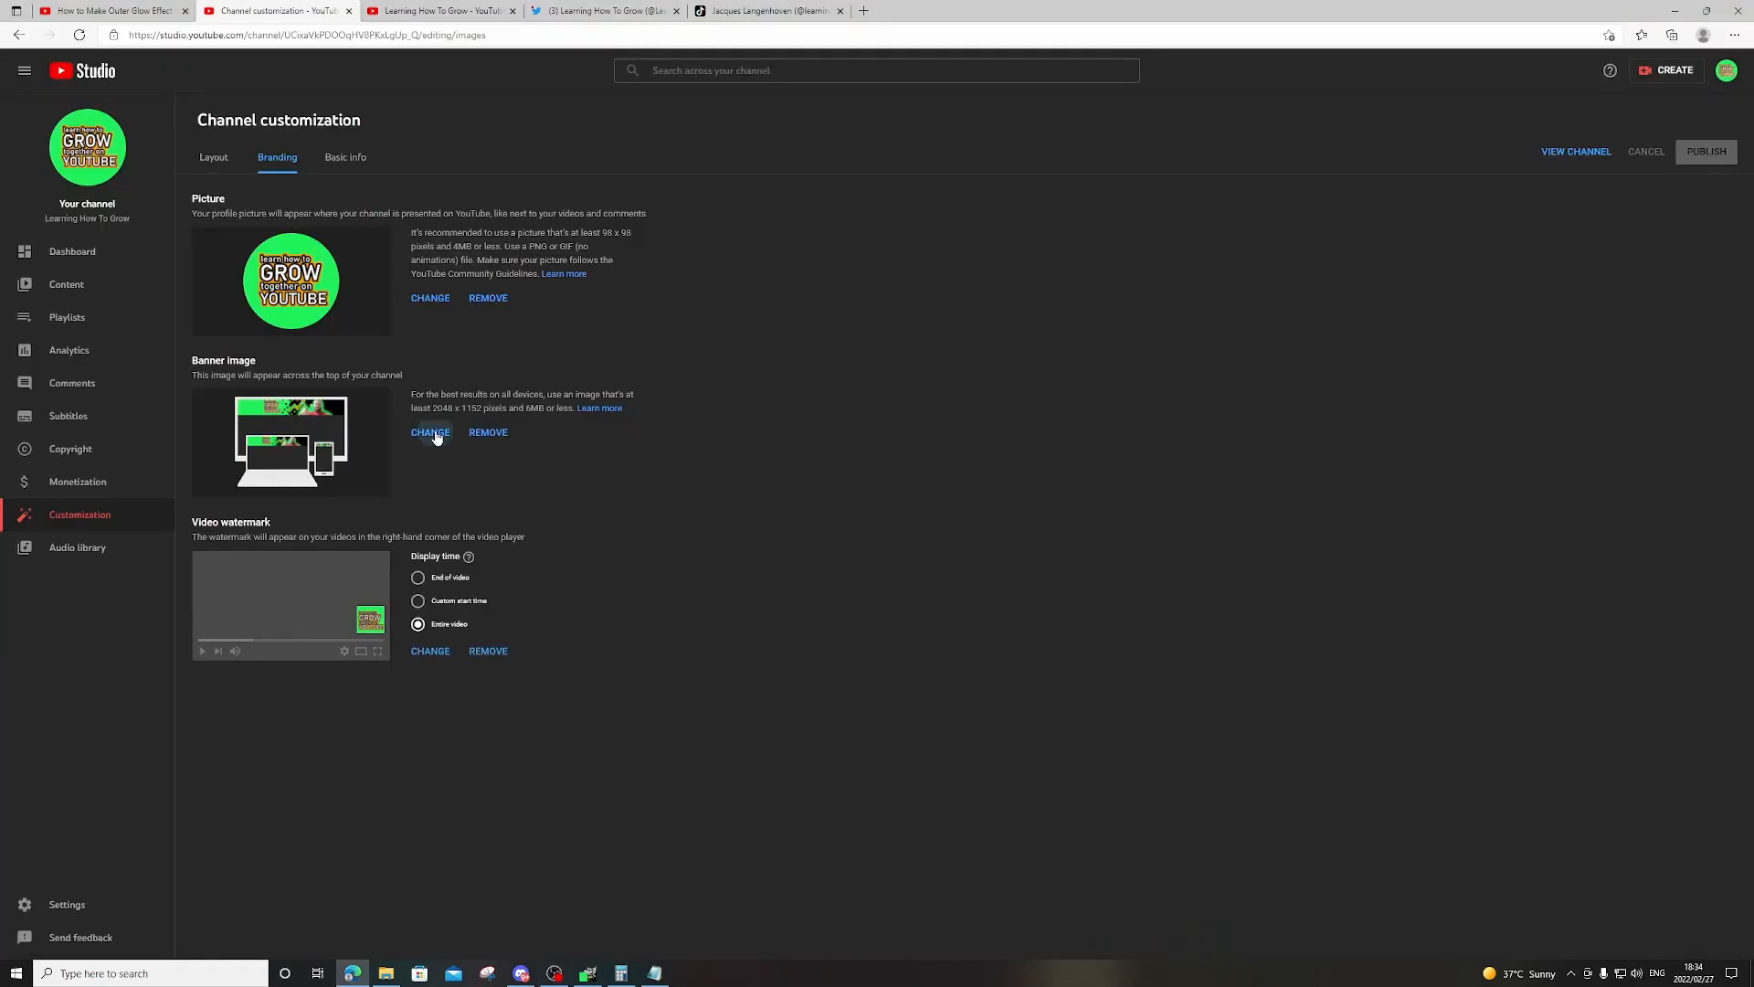
pyautogui.click(430, 431)
pyautogui.doubleClick(468, 128)
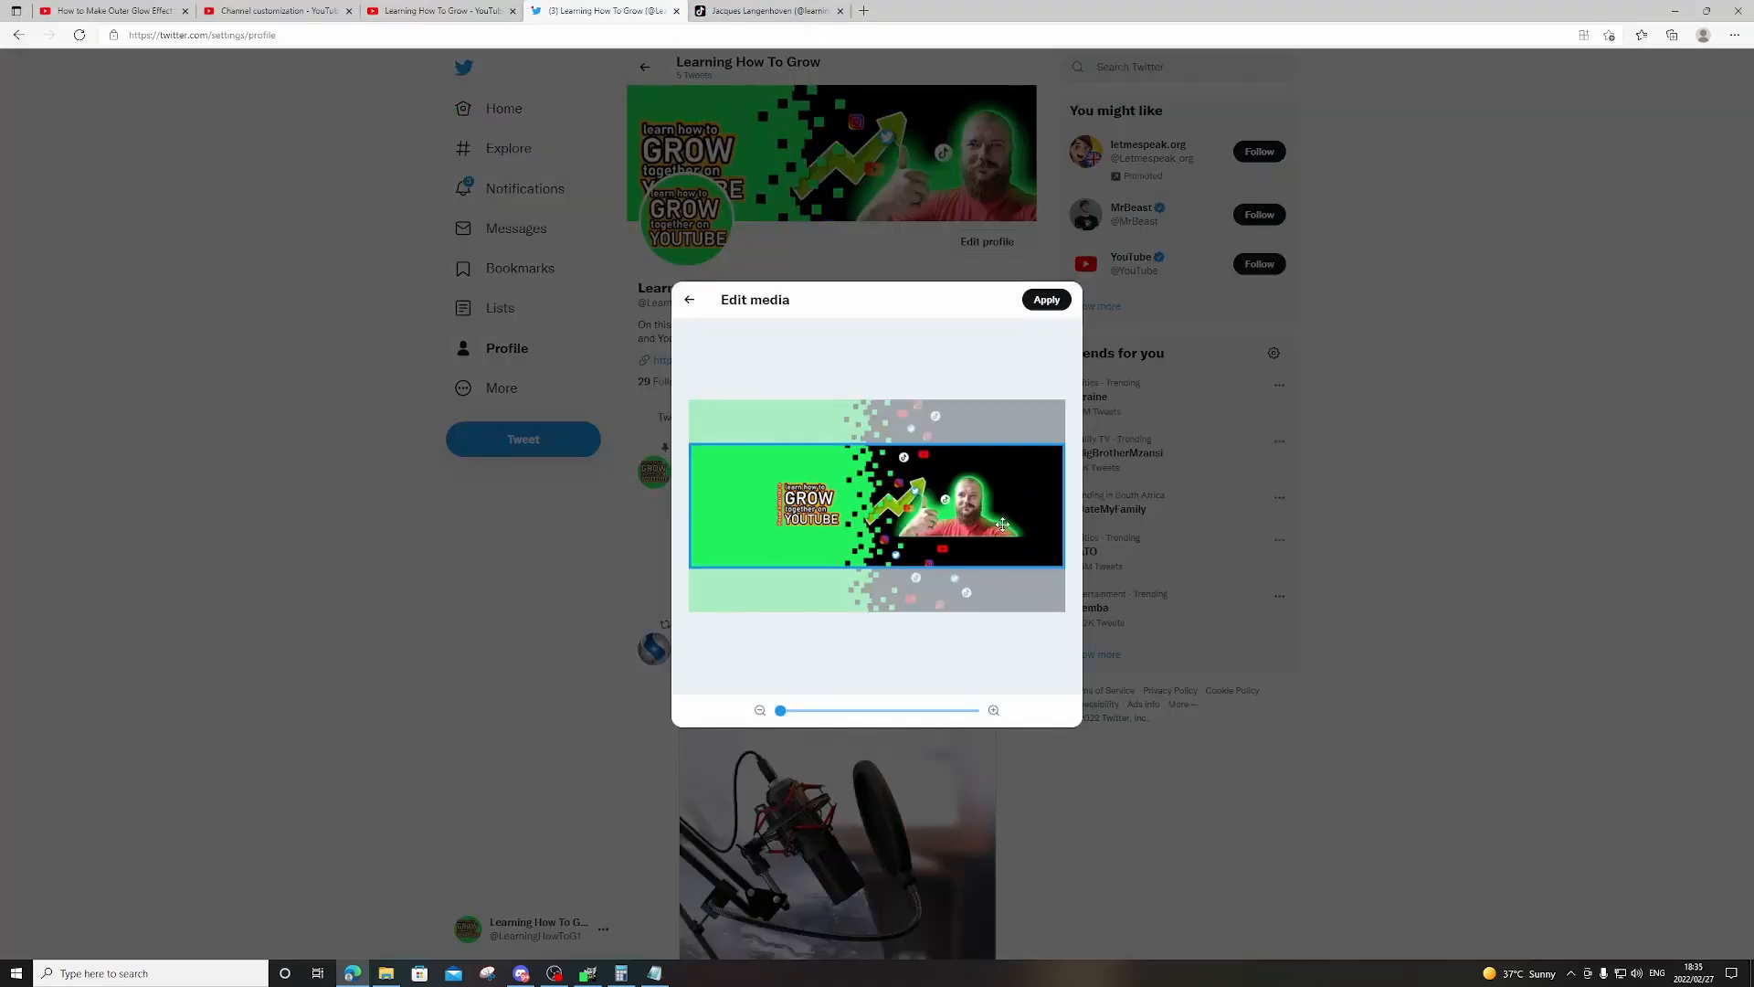
# Zoom and reposition the new banner in the Twitter header crop so slogan and selfie fill it, and save the profile.
pyautogui.moveTo(781, 710); pyautogui.dragTo(828, 716)
pyautogui.moveTo(929, 506); pyautogui.dragTo(914, 514)
pyautogui.click(1046, 300)
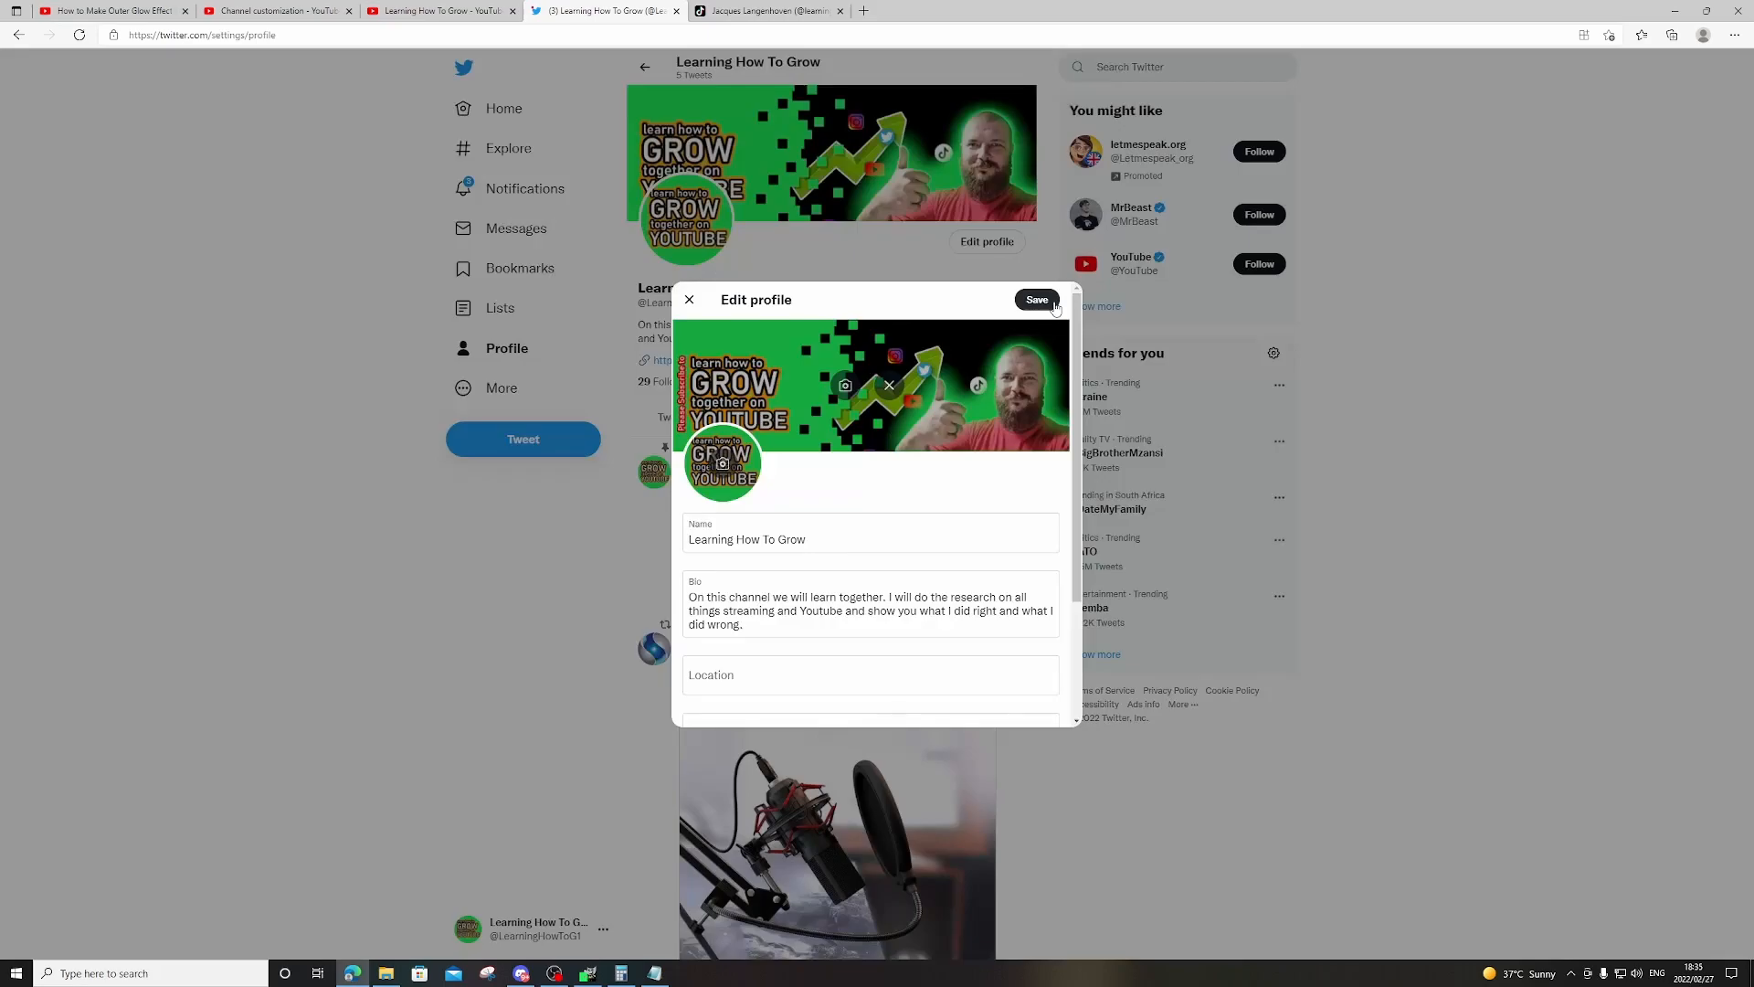
pyautogui.click(1039, 302)
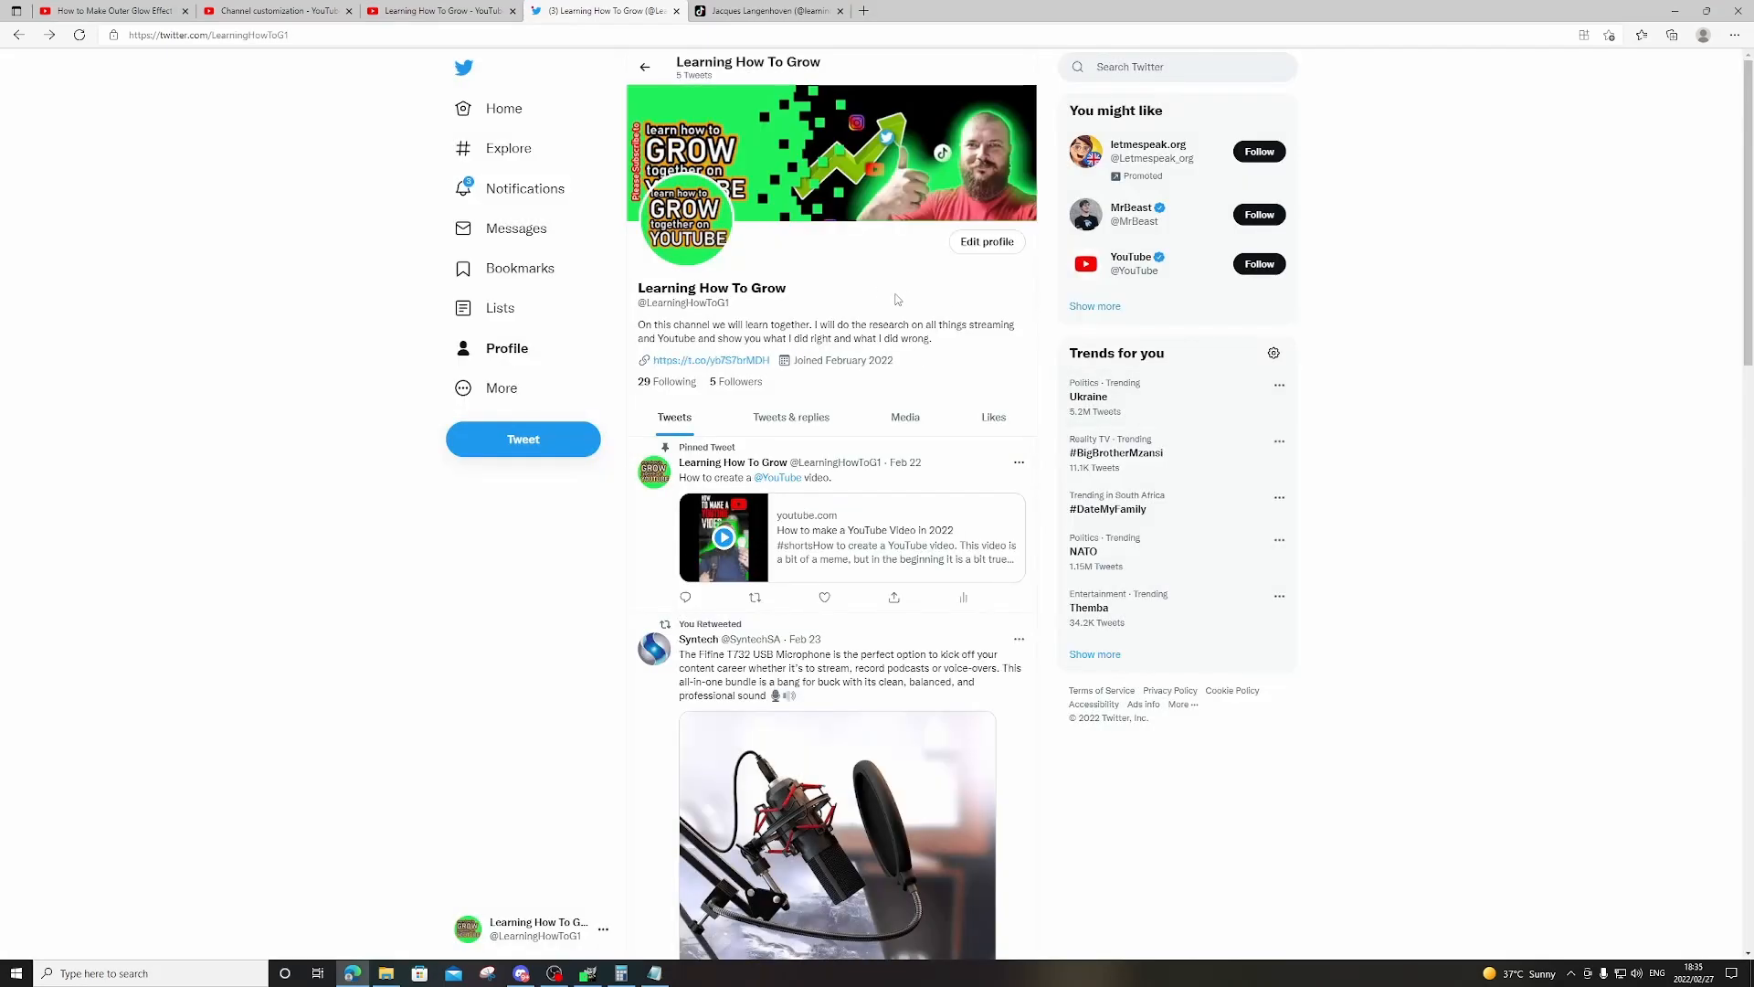
# Reload the YouTube channel page to check the updated banner.
pyautogui.click(305, 11)
pyautogui.click(440, 11)
pyautogui.press('F5')
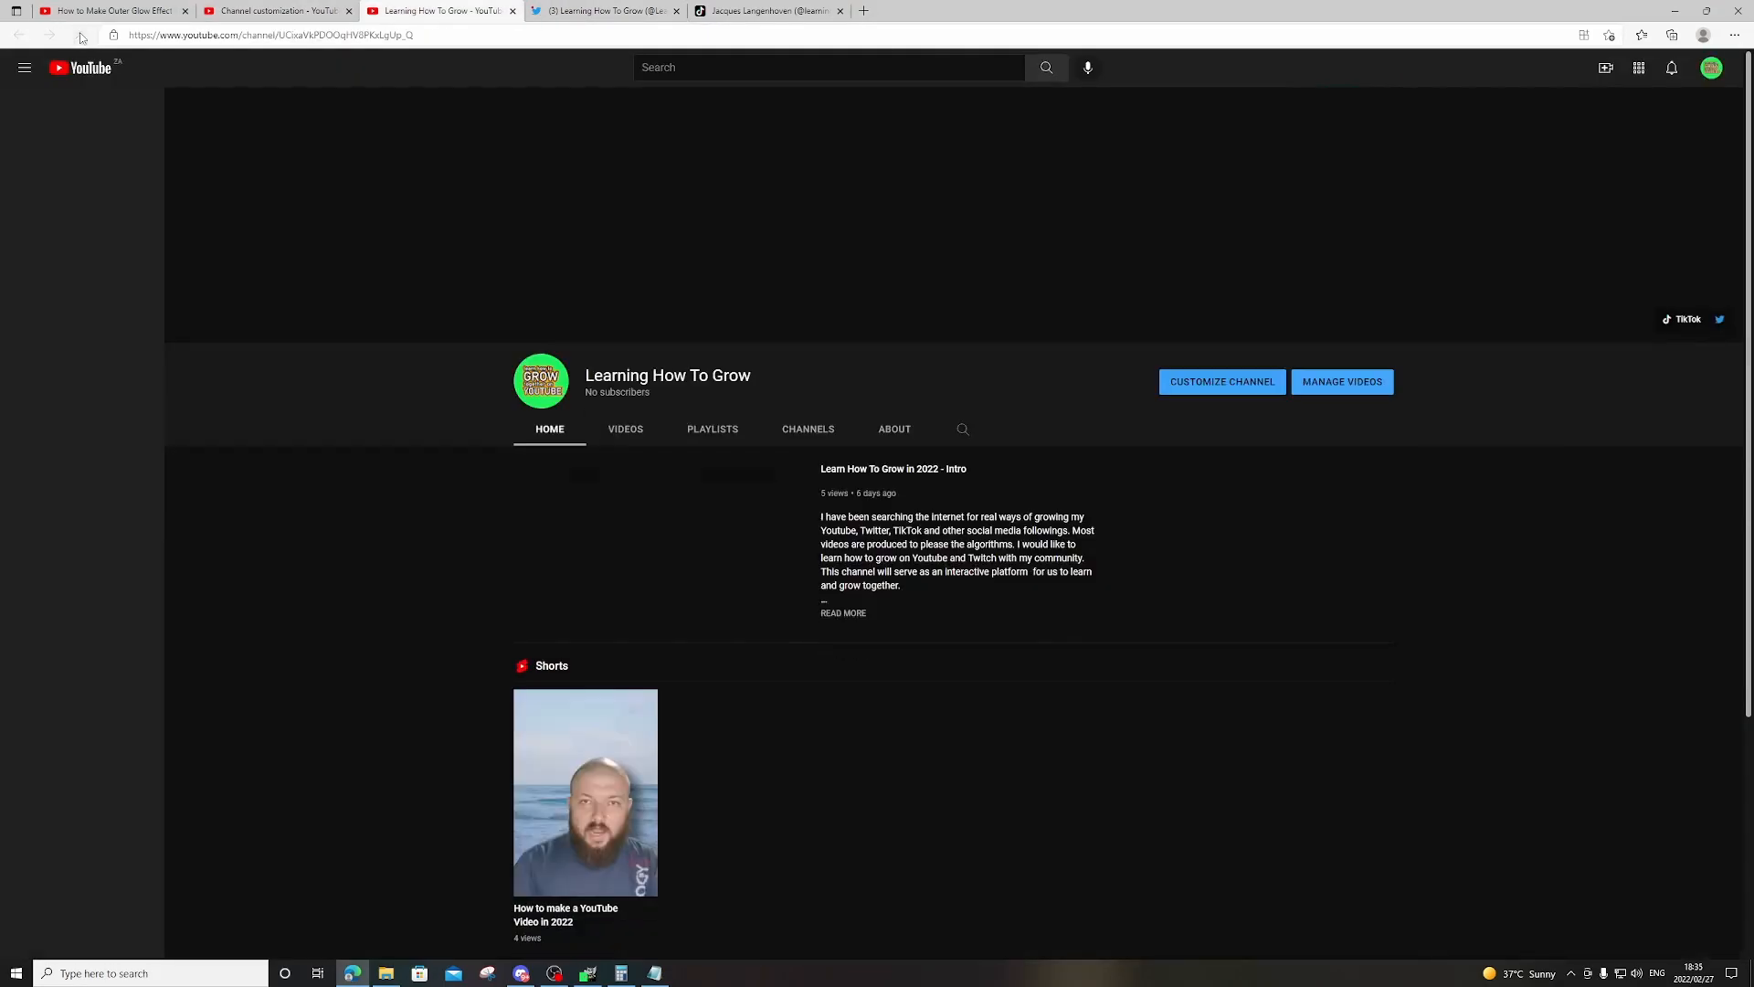